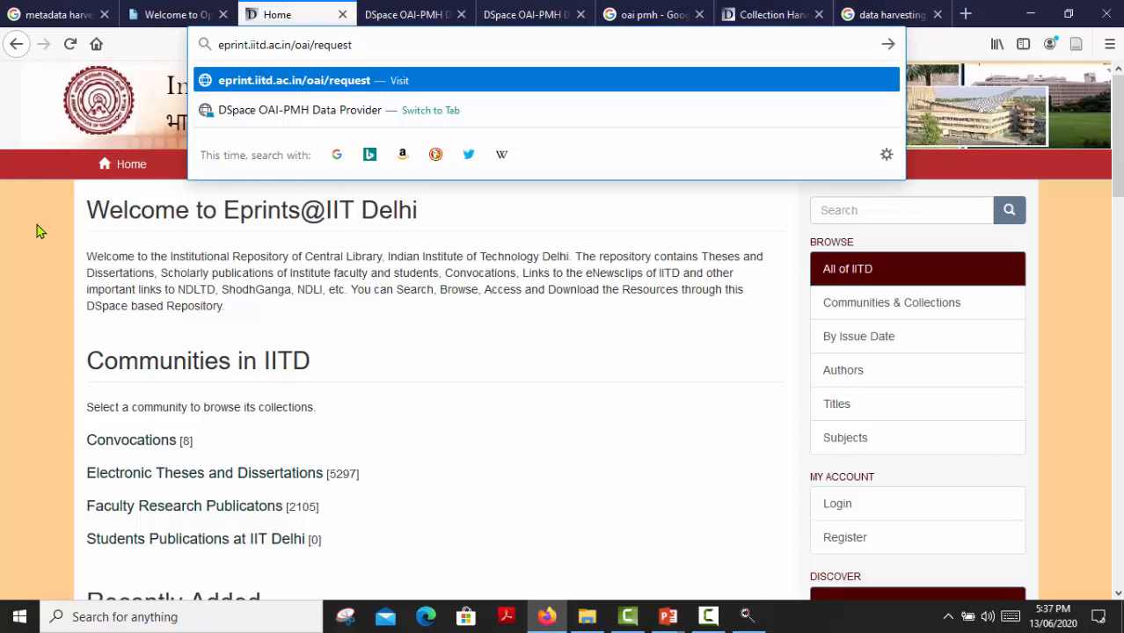
- Load the OAI-PMH data provider at eprint.iitd.ac.in/oai/request and look through its list of sets
key("Return")
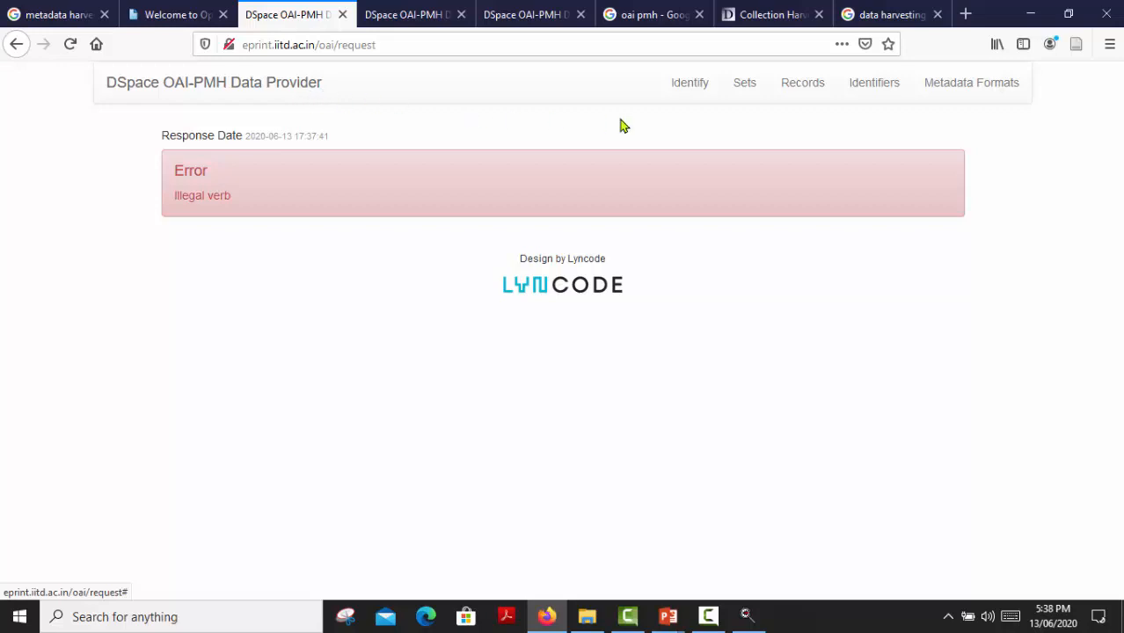
left_click(744, 87)
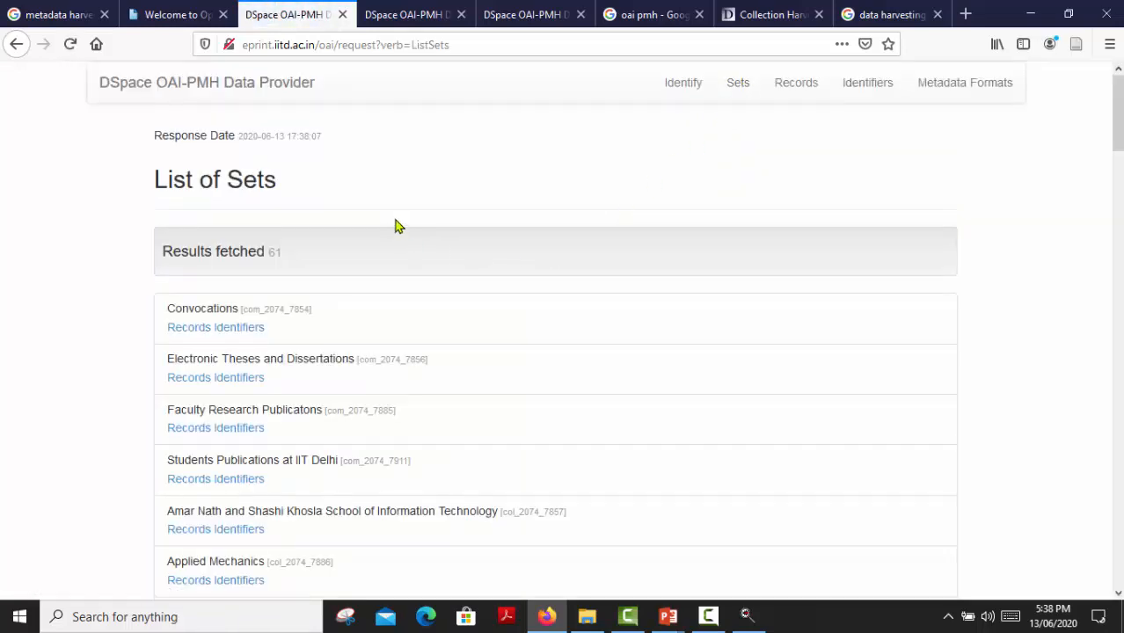
scroll(397, 225, "down", 1)
scroll(397, 225, "down", 3)
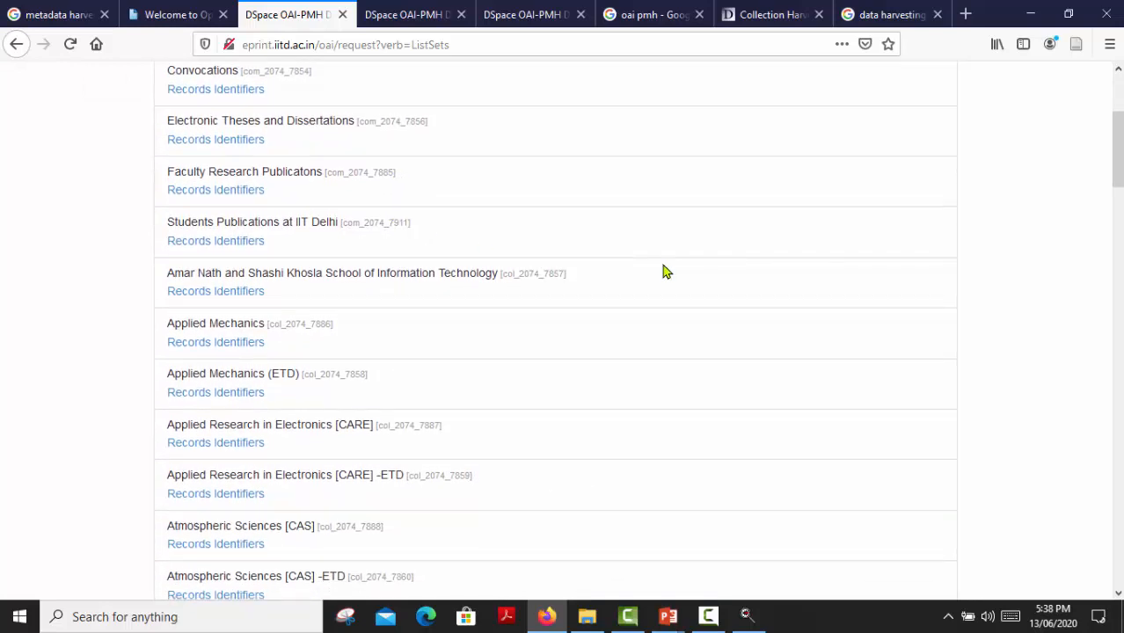
scroll(666, 273, "down", 2)
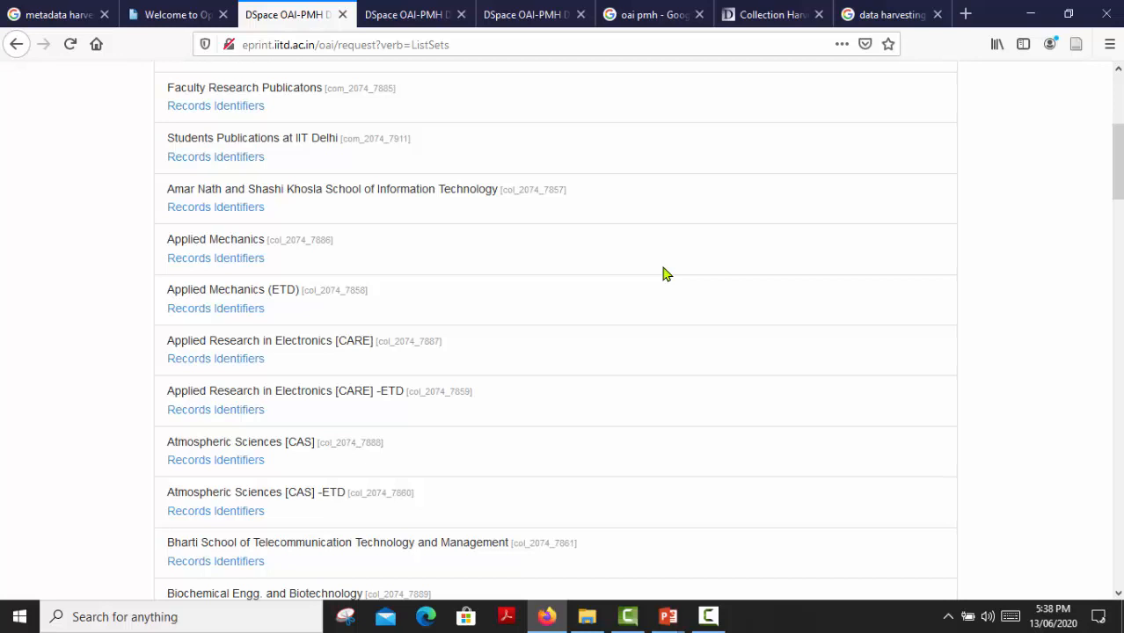
scroll(384, 284, "up", 2)
scroll(383, 284, "up", 4)
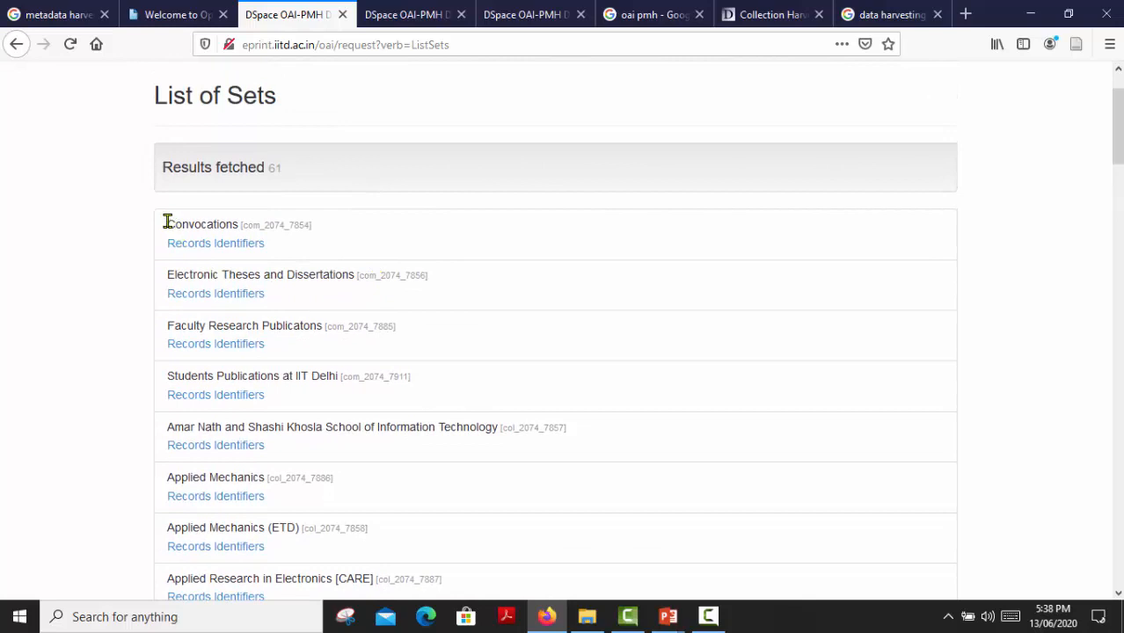
- Highlight the set identifier com_2074_7854 beside the Convocations entry in the list of sets
left_click_drag(167, 223, 310, 225)
left_click(346, 238)
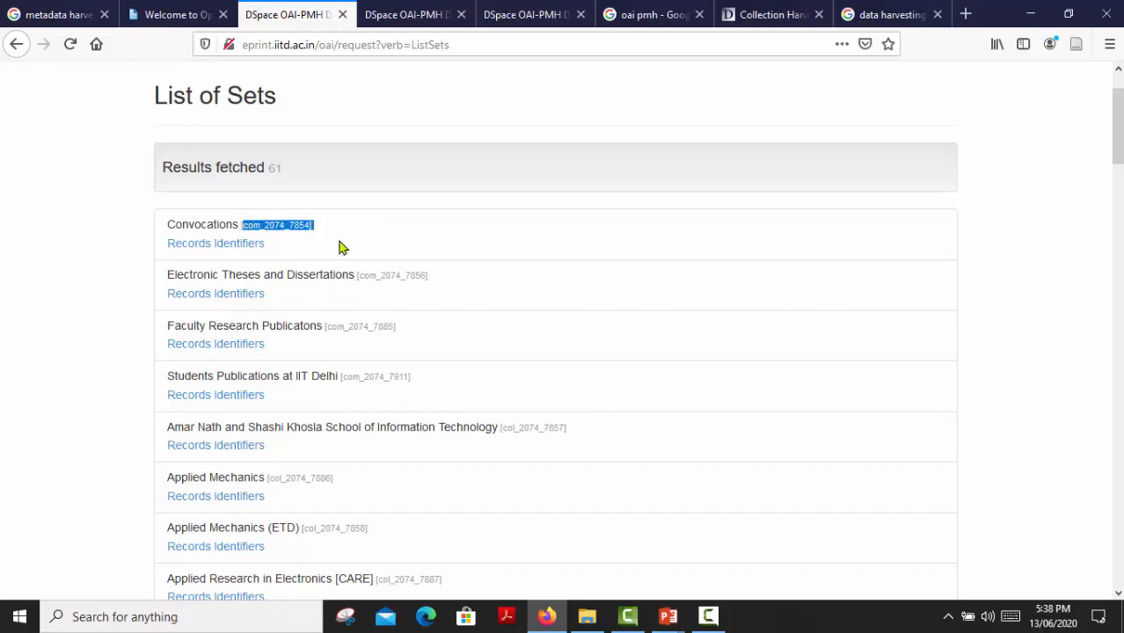
left_click(301, 250)
left_click_drag(241, 224, 309, 225)
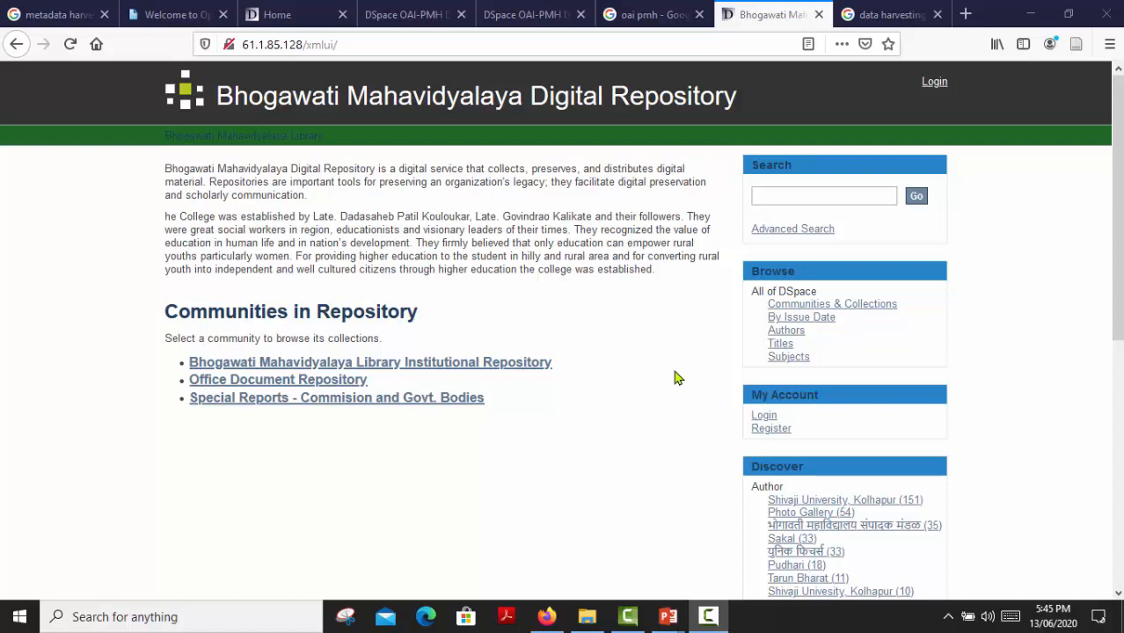
- Sign in to the Bhogawati Mahavidyalaya repository with the saved local library account, filling in its e-mail address and password
left_click(934, 81)
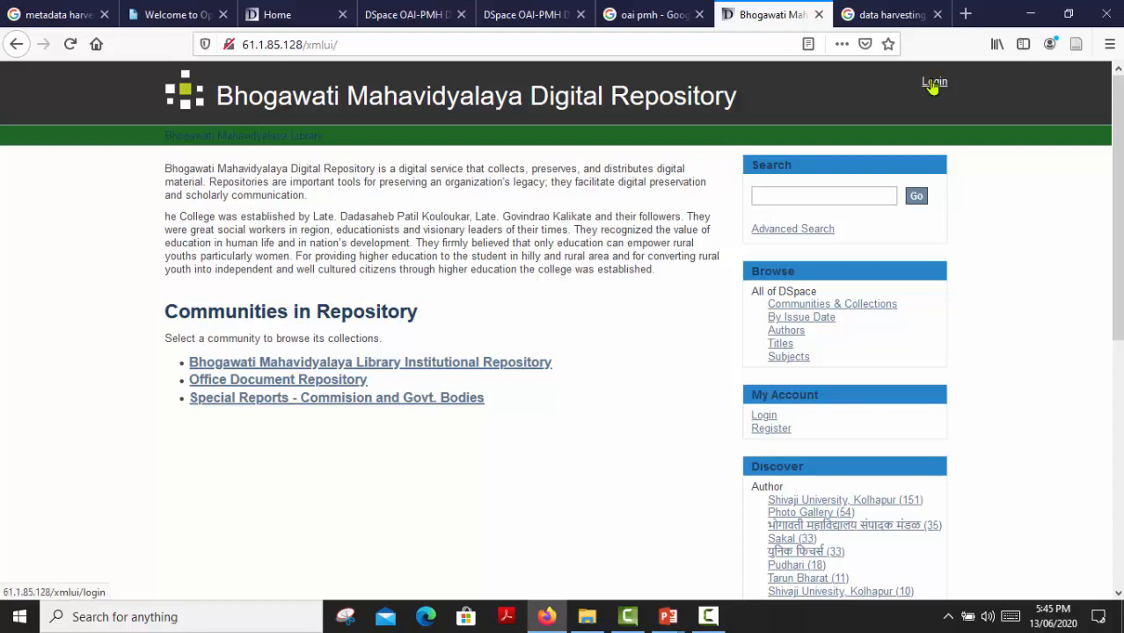
left_click(934, 82)
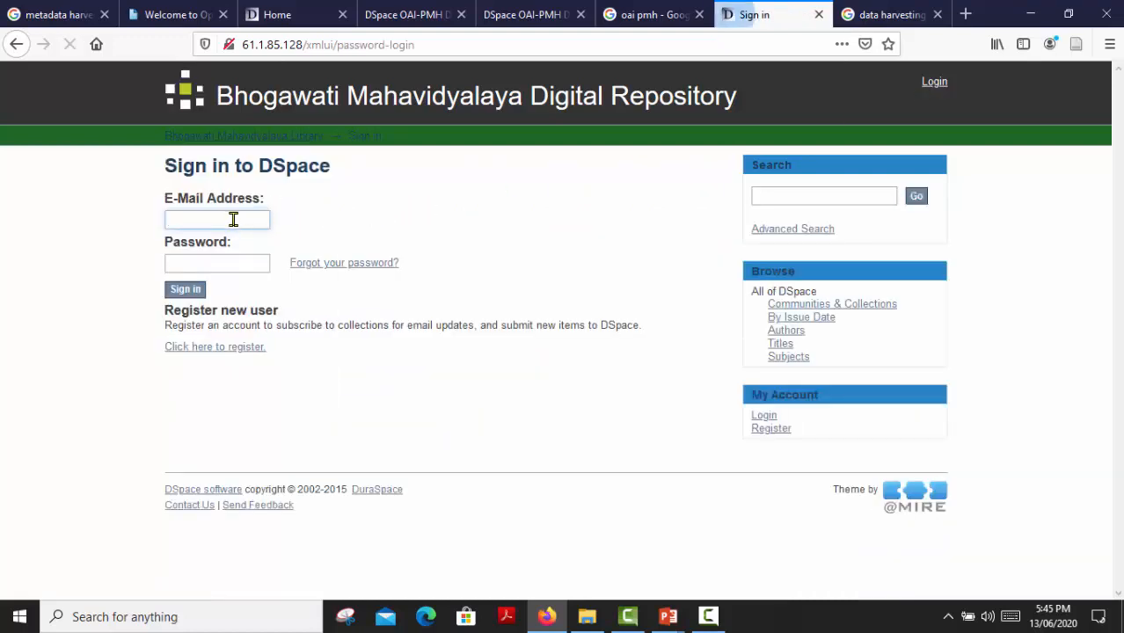
left_click(233, 219)
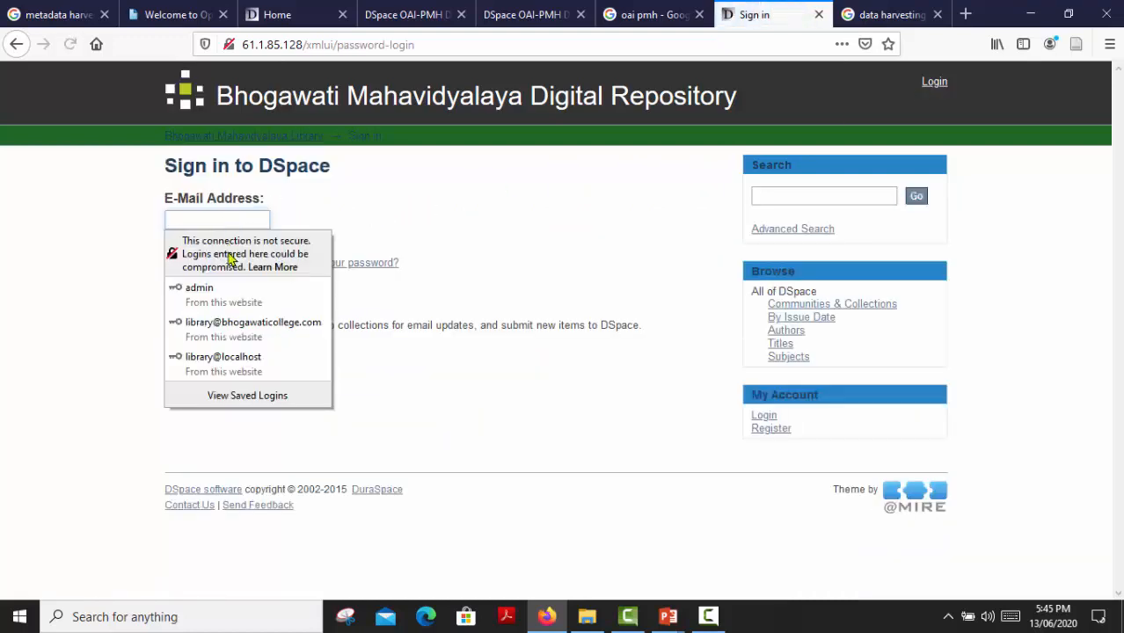
left_click(218, 356)
left_click(188, 267)
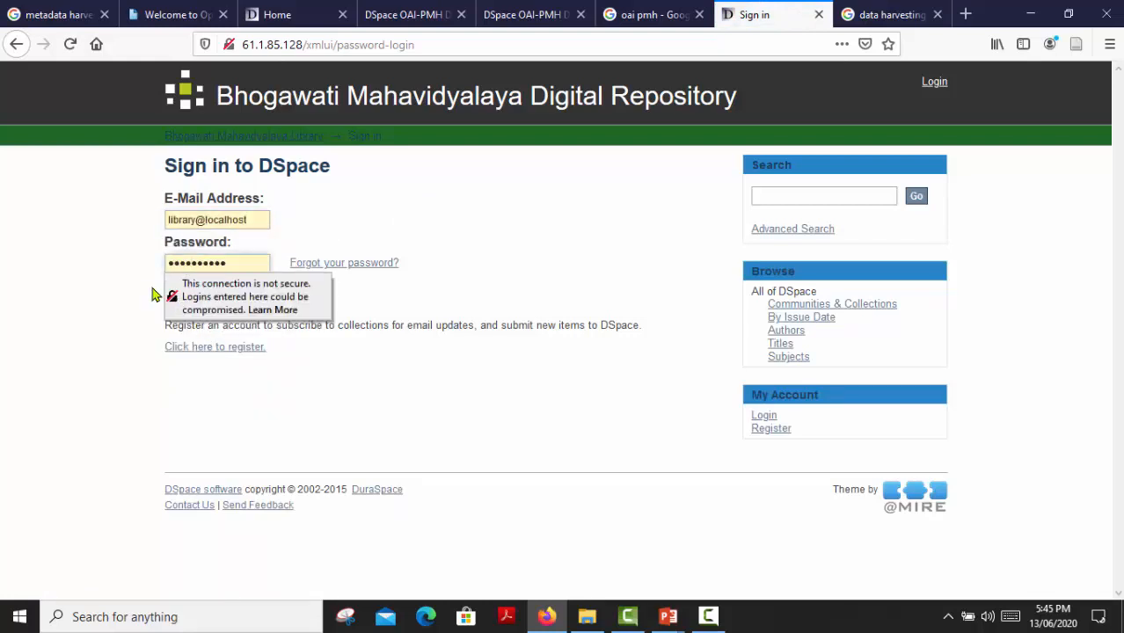
left_click(120, 294)
left_click(182, 289)
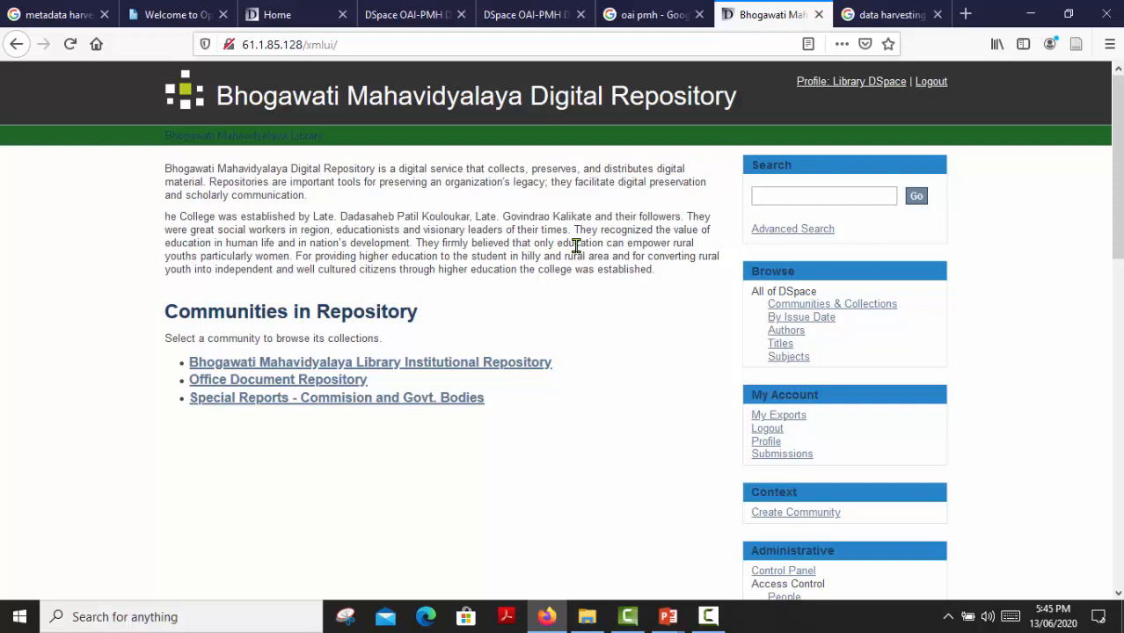
- Examine the account, context and administrative options available on the repository home page
scroll(487, 445, "down", 1)
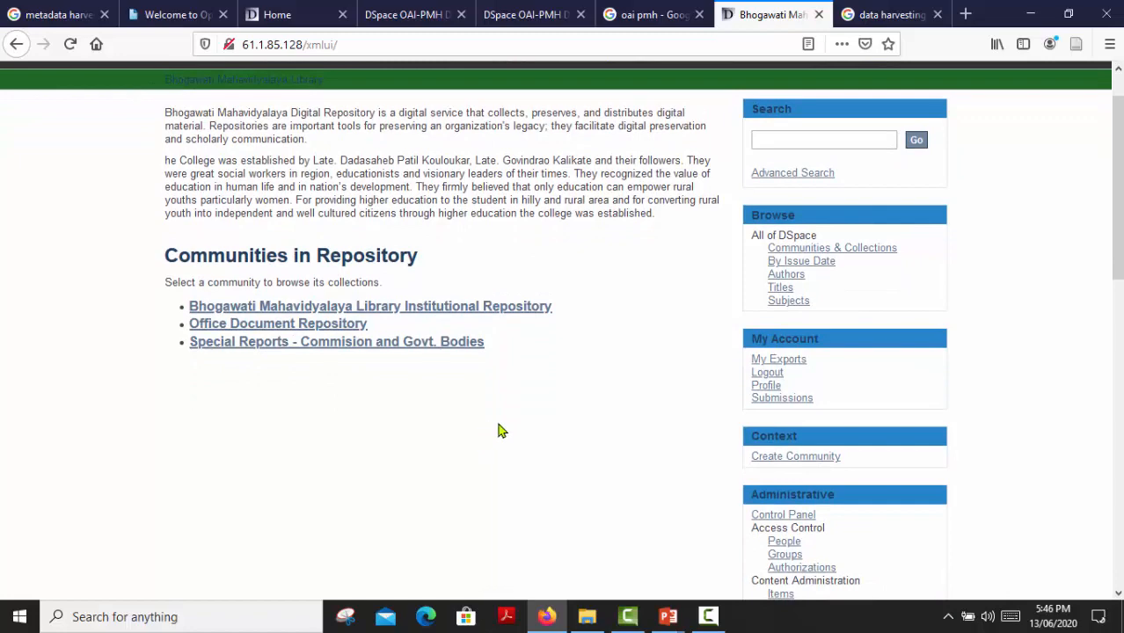
scroll(605, 427, "down", 2)
scroll(605, 427, "down", 1)
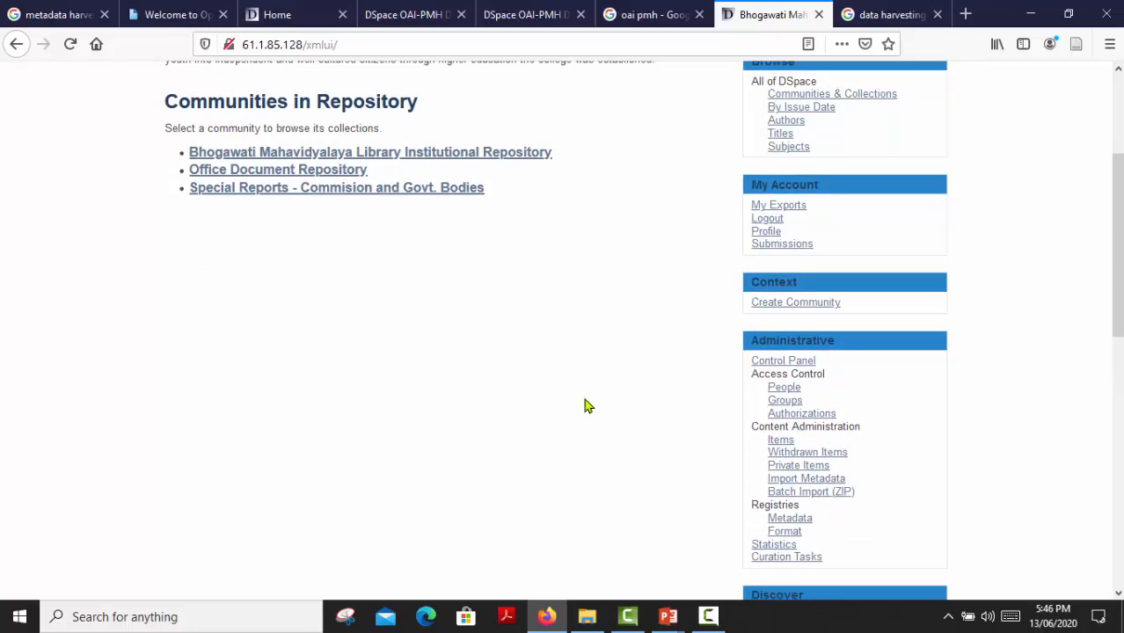
scroll(630, 399, "down", 3)
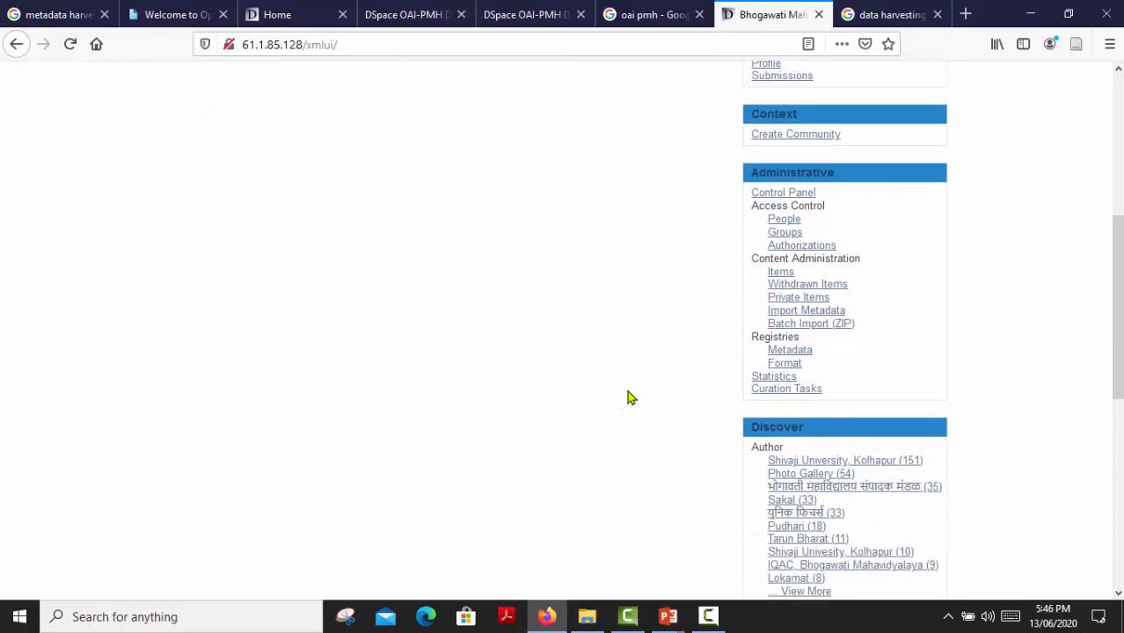
scroll(630, 398, "down", 1)
scroll(647, 396, "up", 4)
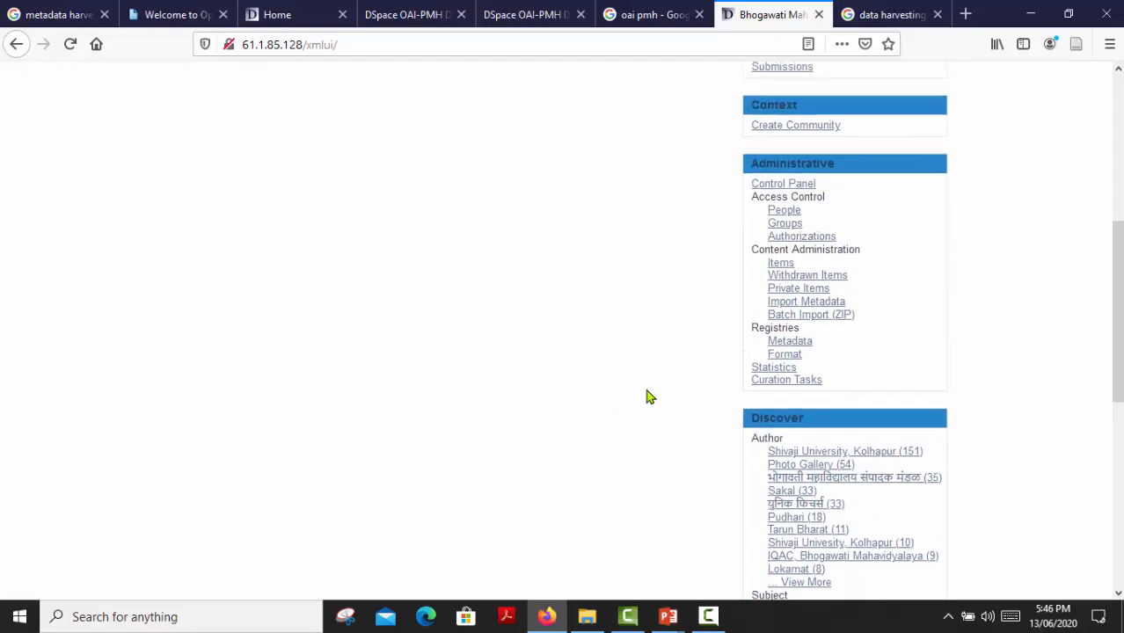
scroll(647, 396, "up", 2)
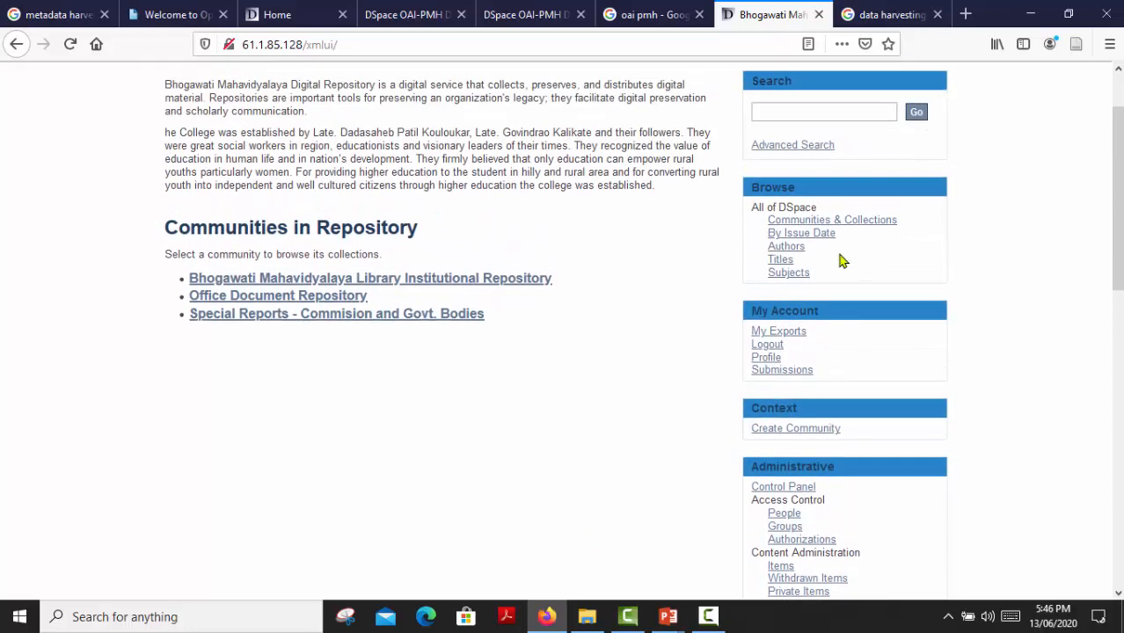
left_click(709, 619)
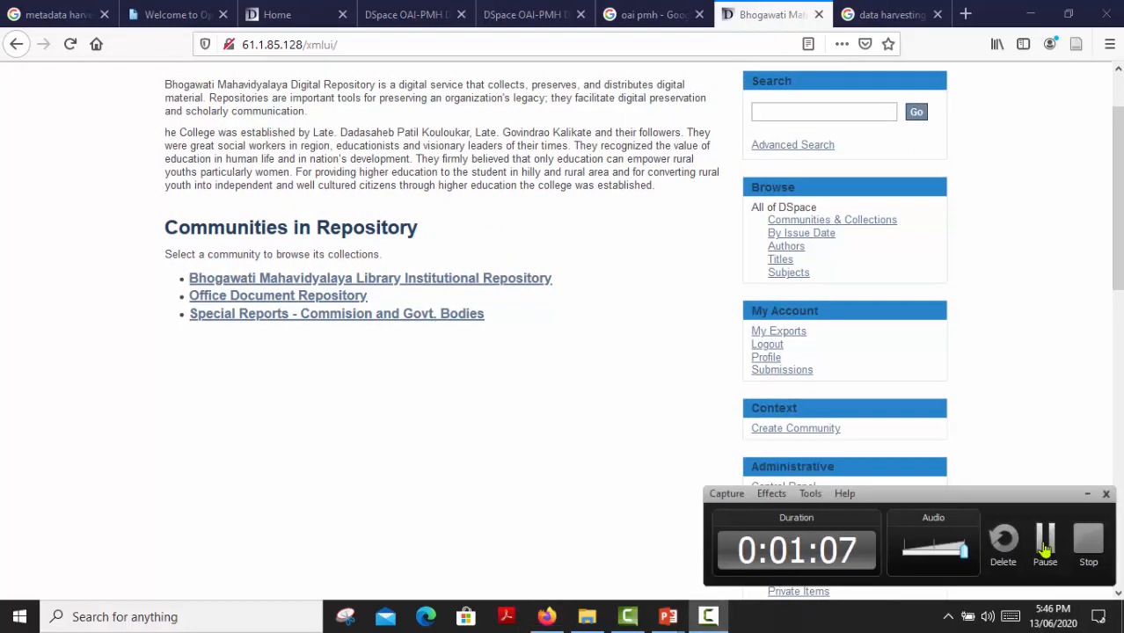
left_click(1047, 548)
- Open the form for a new top-level community and name it "Metadata Harvesting"
scroll(660, 457, "down", 1)
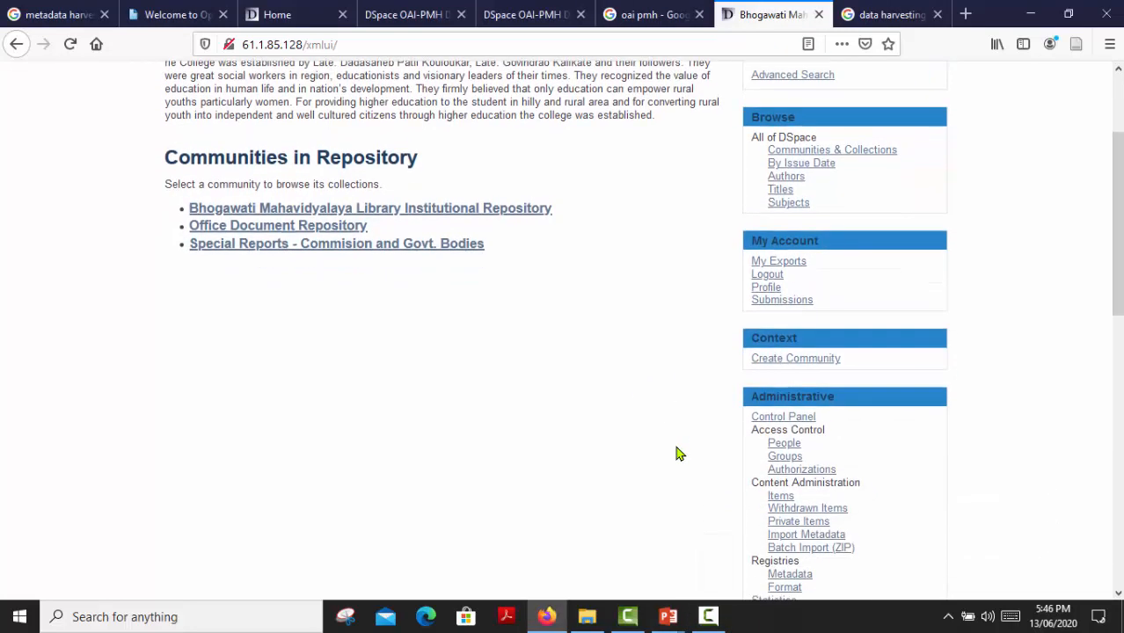
left_click(772, 366)
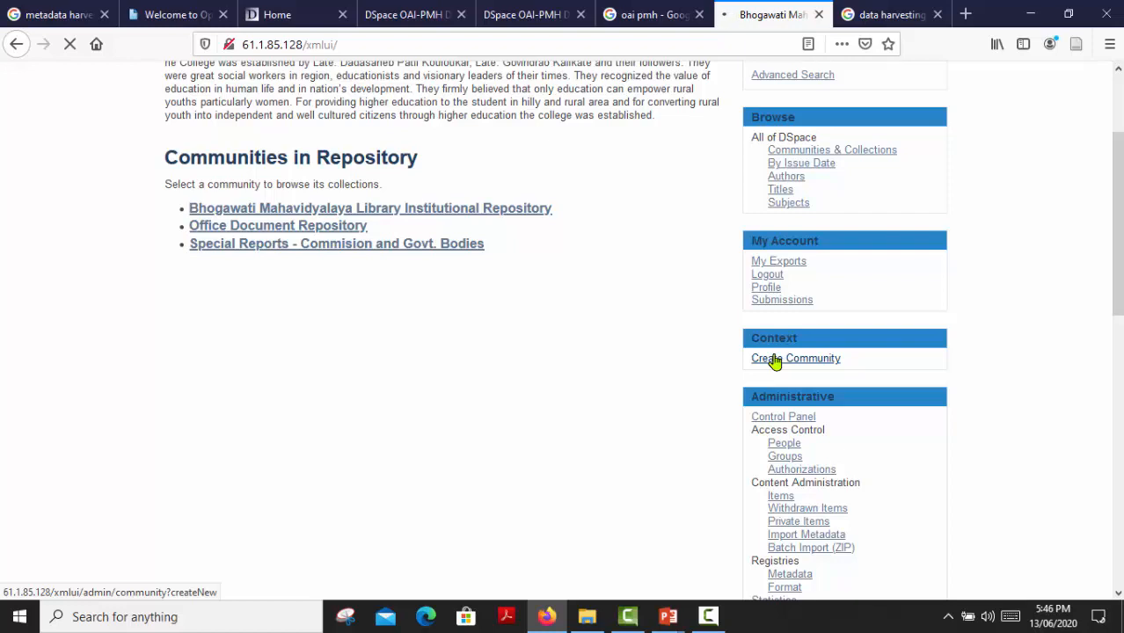
left_click(69, 44)
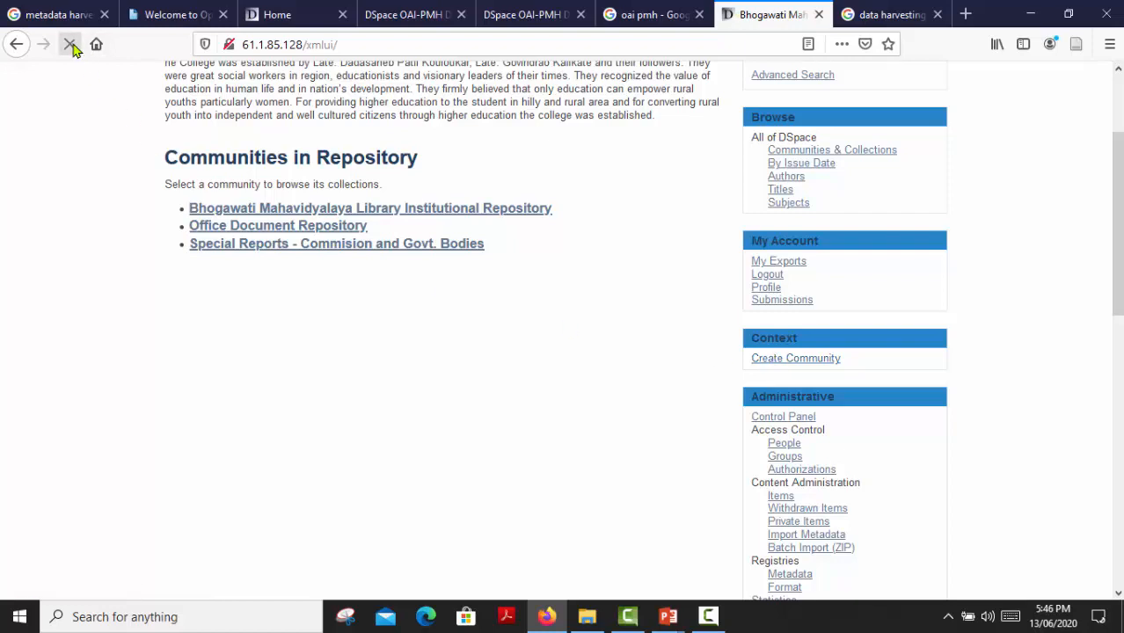
left_click(708, 617)
left_click(1044, 546)
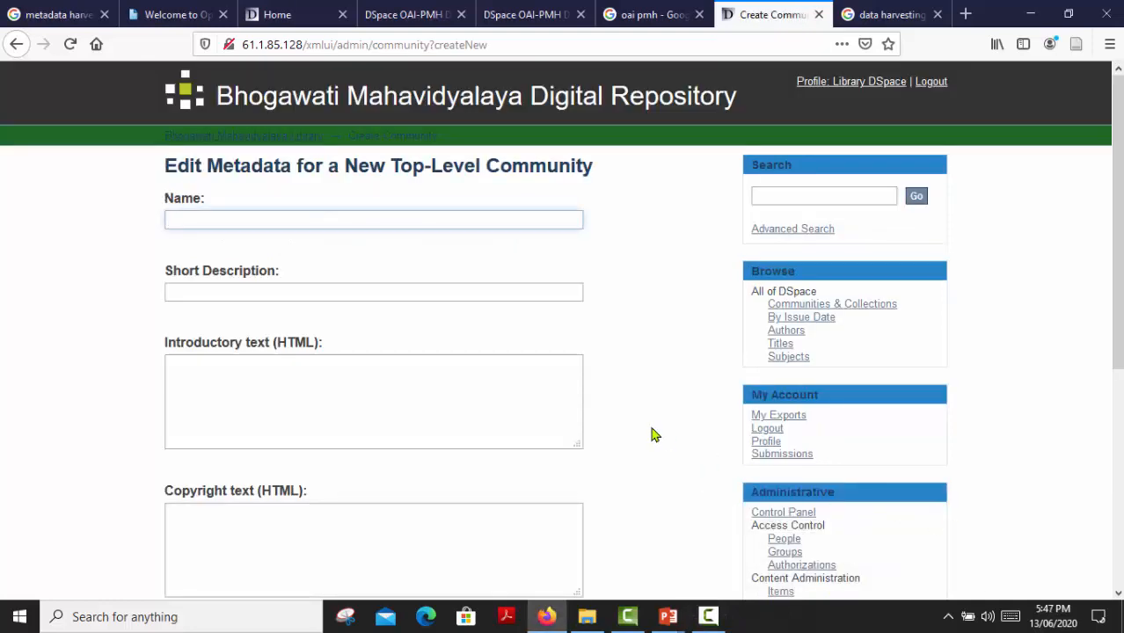
left_click(210, 219)
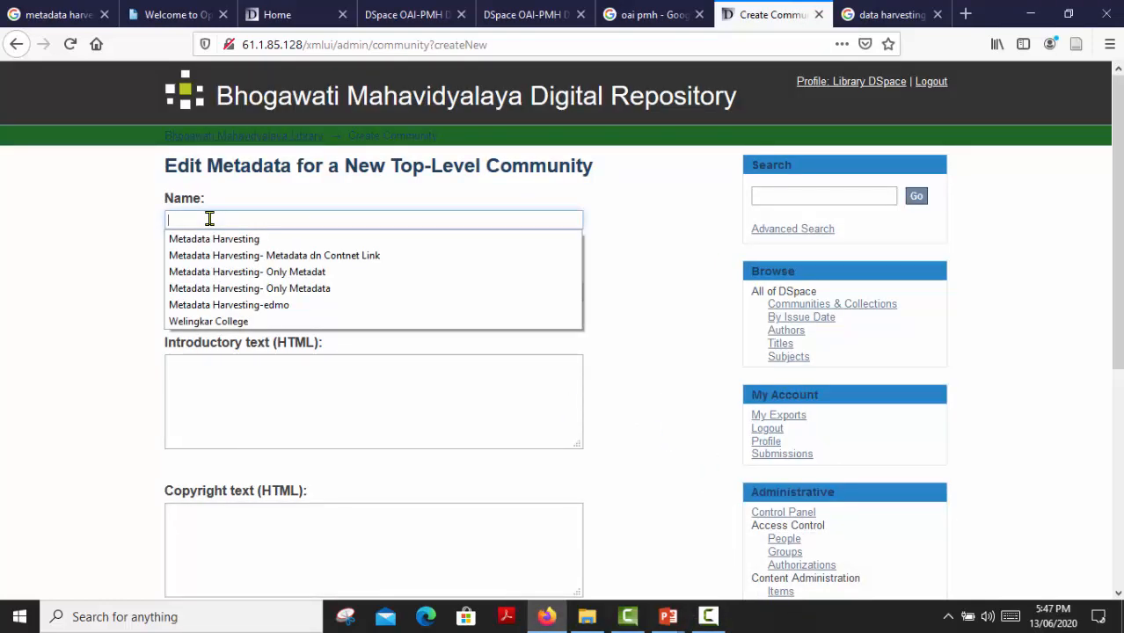
type("Met")
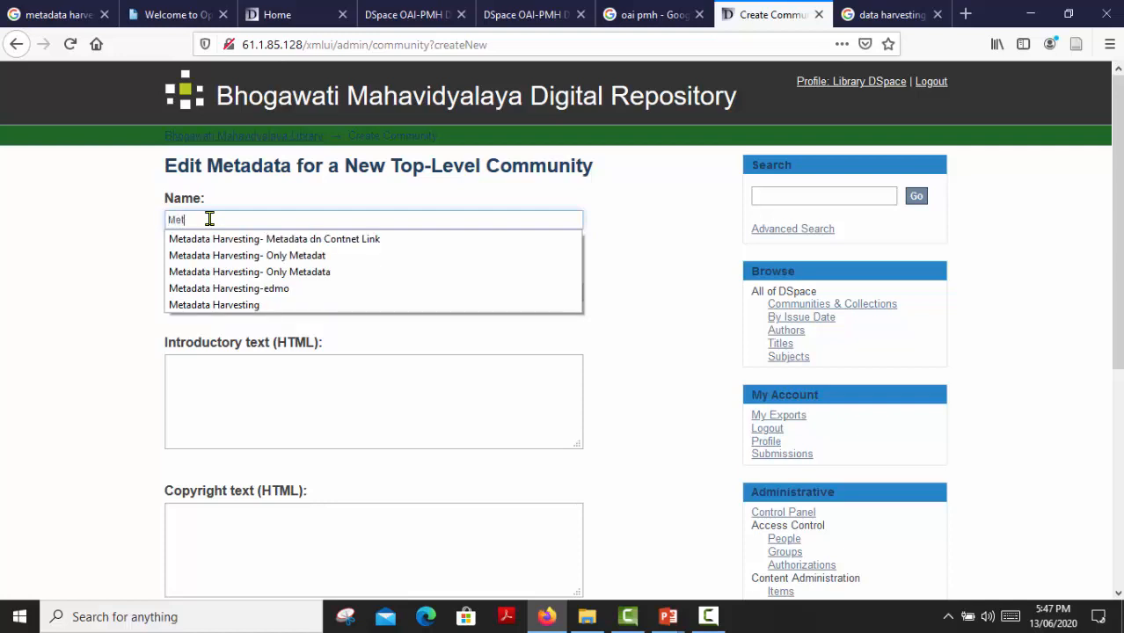
type("adata")
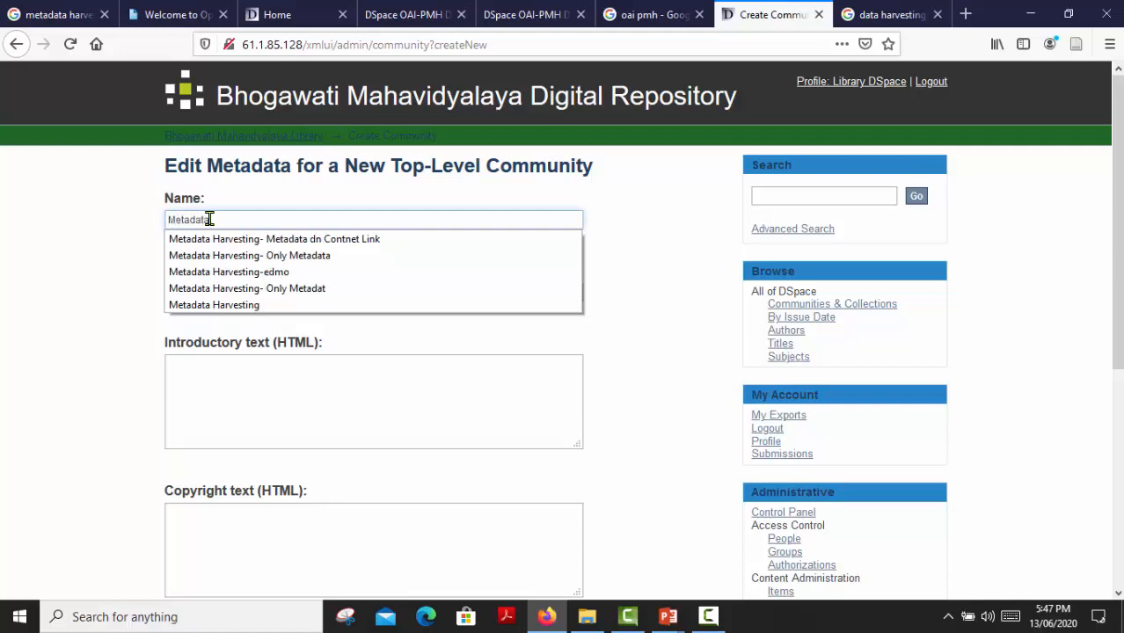
type(" Harvesting")
left_click(577, 327)
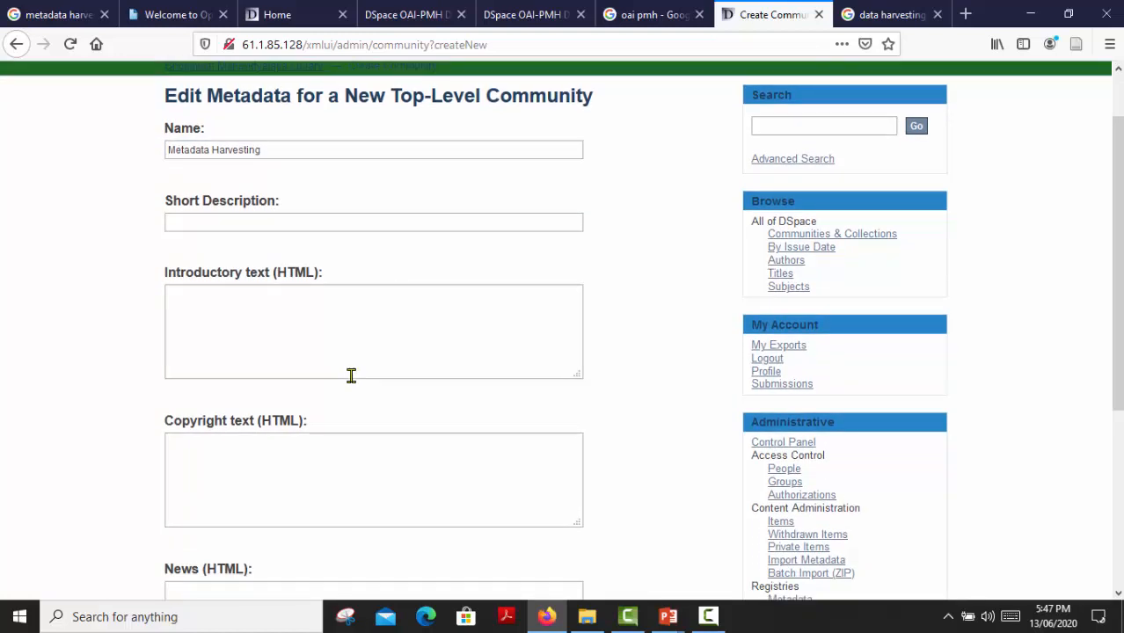
- Create the Metadata Harvesting community with the remaining fields empty and leave its metadata editing form
scroll(352, 375, "down", 3)
scroll(354, 373, "down", 2)
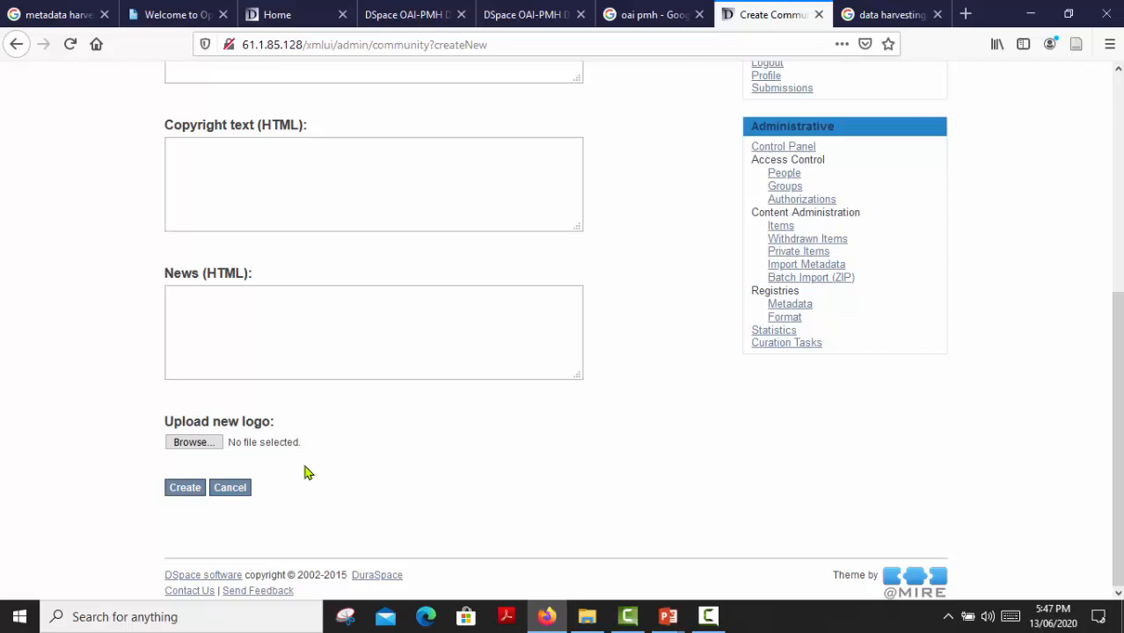
left_click(186, 495)
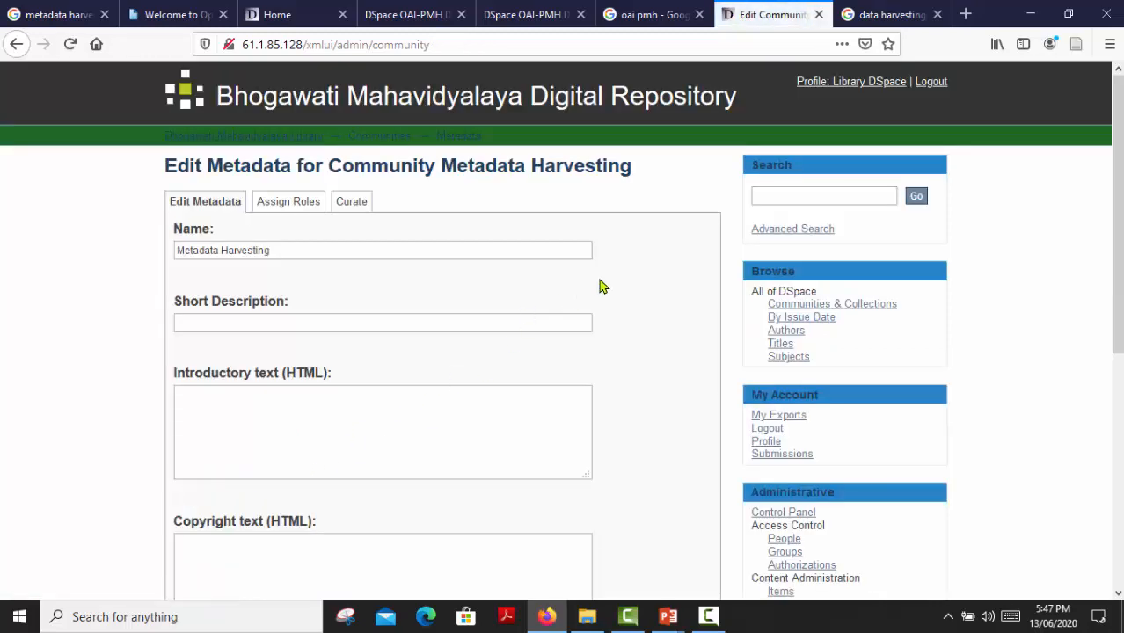
scroll(601, 285, "down", 9)
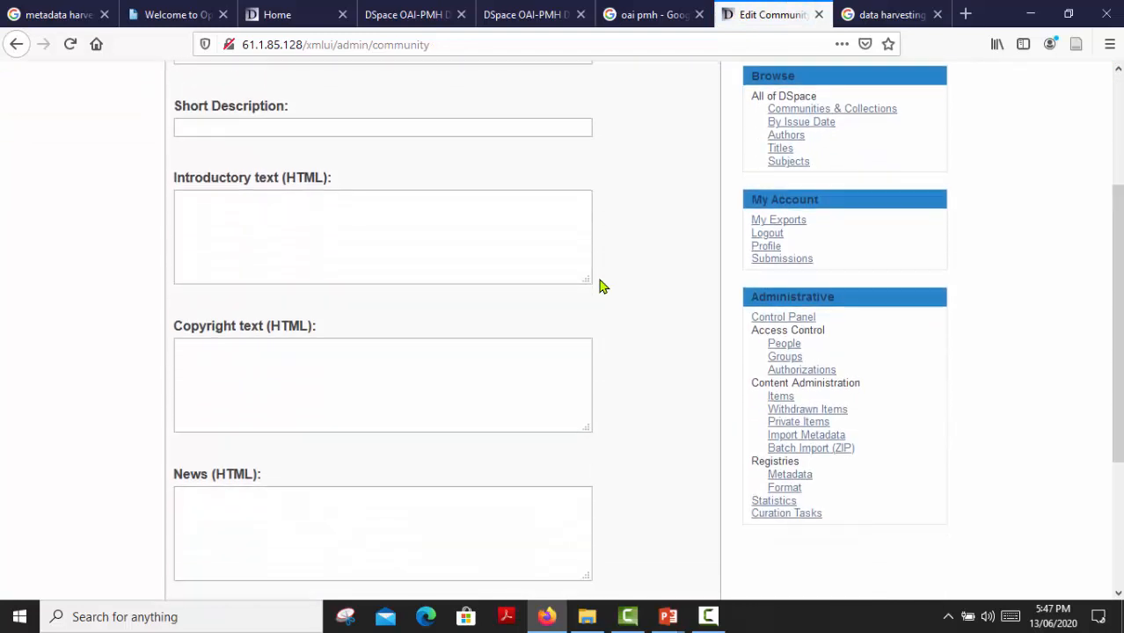
left_click(337, 482)
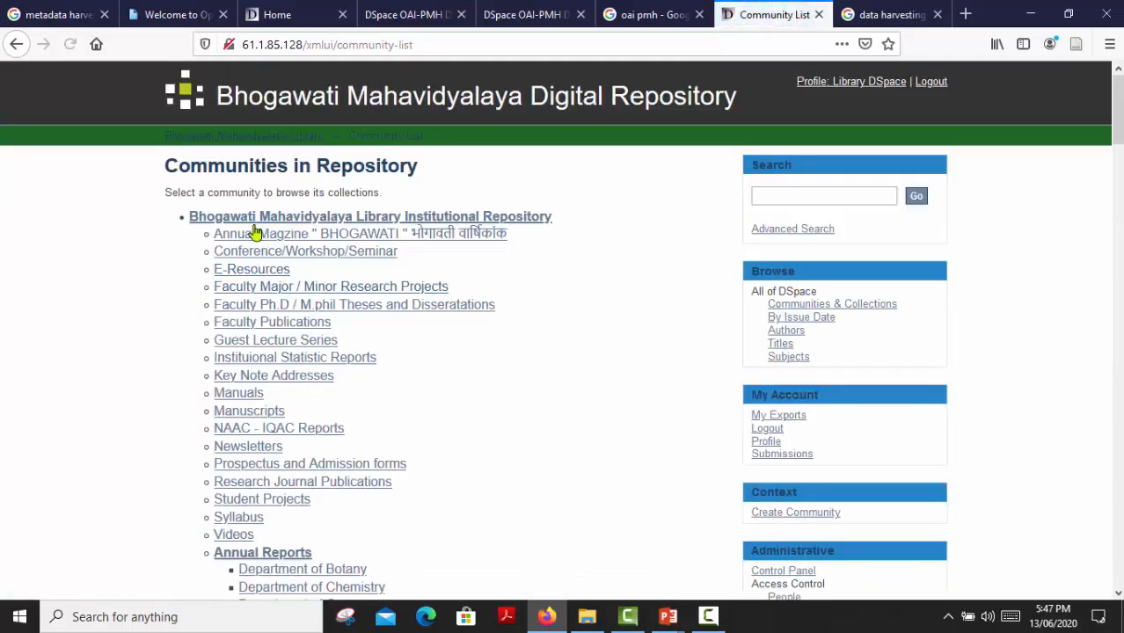
- Return to the repository home page and open the Metadata Harvesting community
left_click(243, 141)
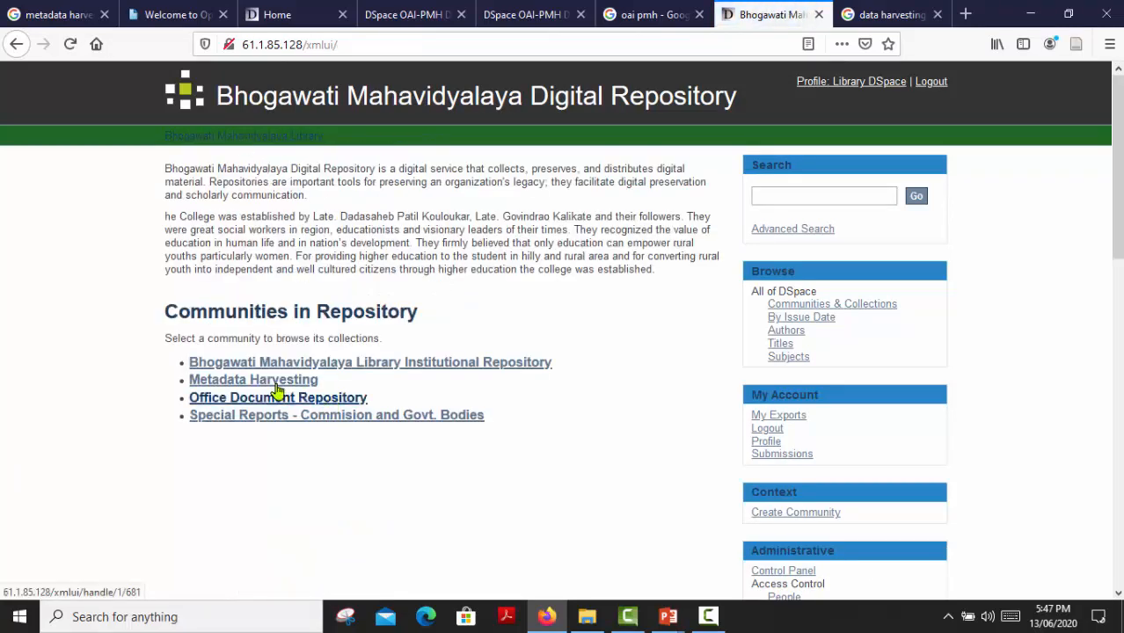
left_click_drag(321, 387, 192, 384)
left_click(118, 392)
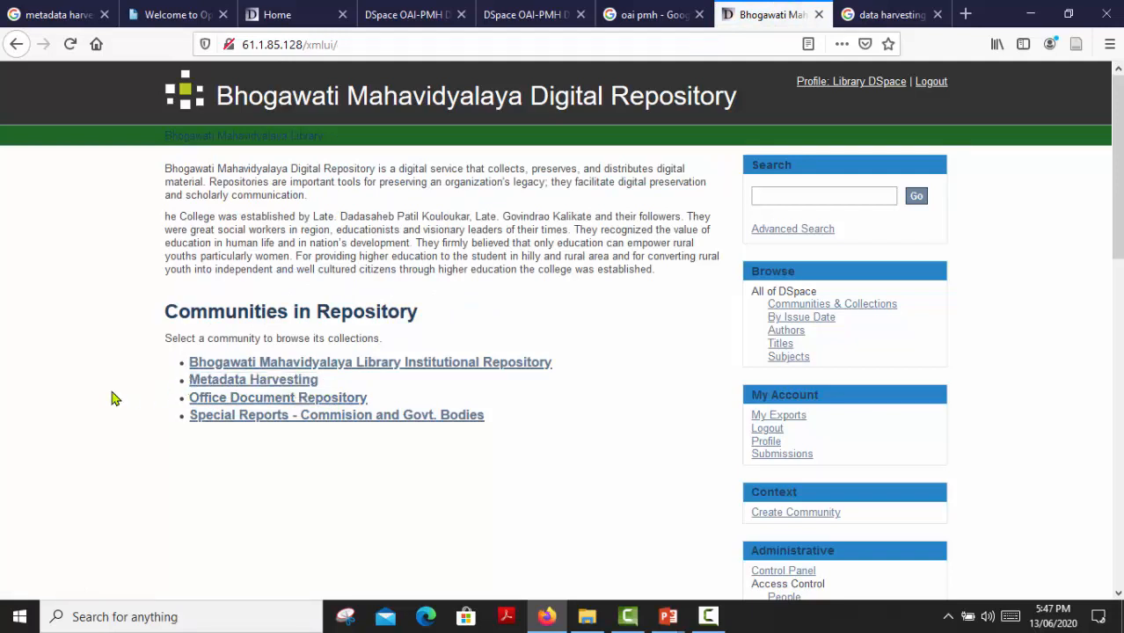
left_click(208, 385)
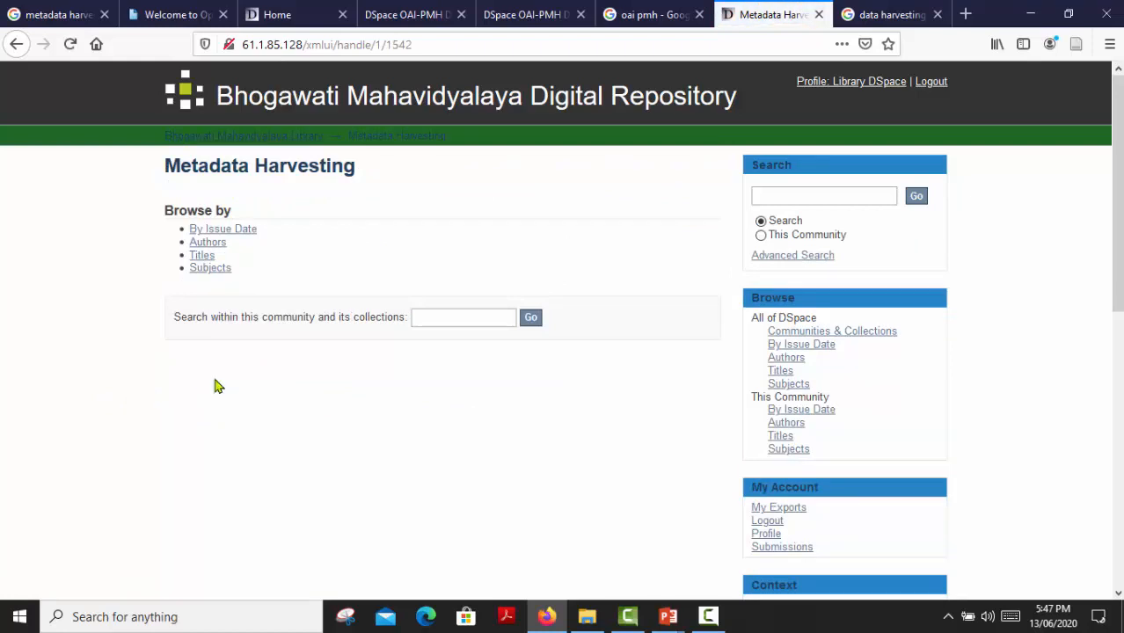
- Open the form for creating a new collection in the Metadata Harvesting community
scroll(510, 463, "down", 2)
scroll(694, 471, "down", 2)
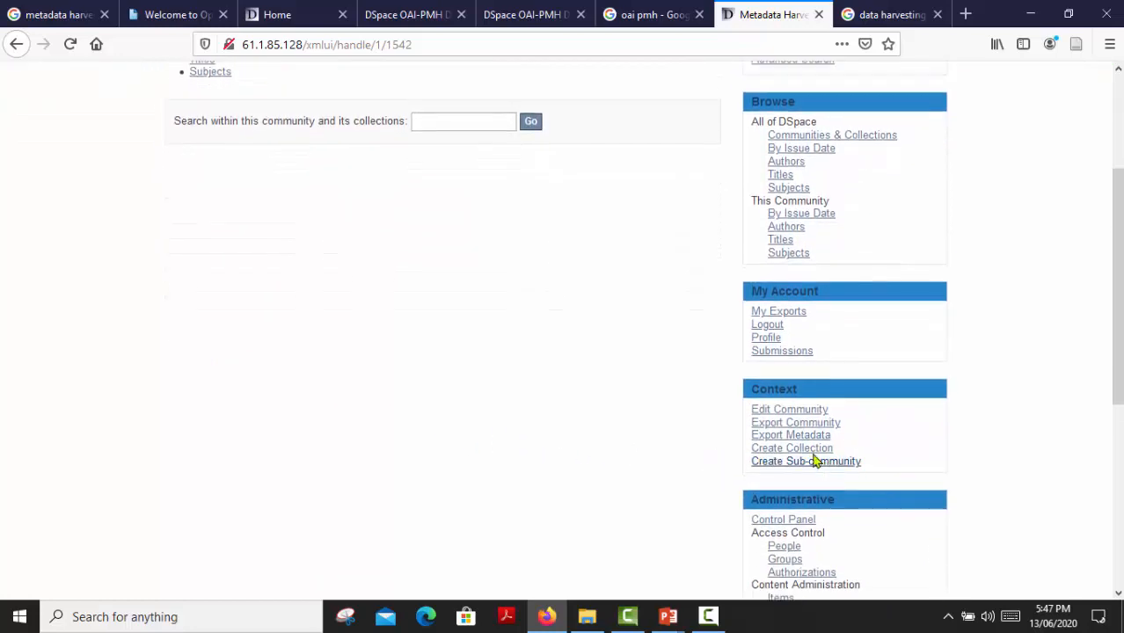
left_click(815, 446)
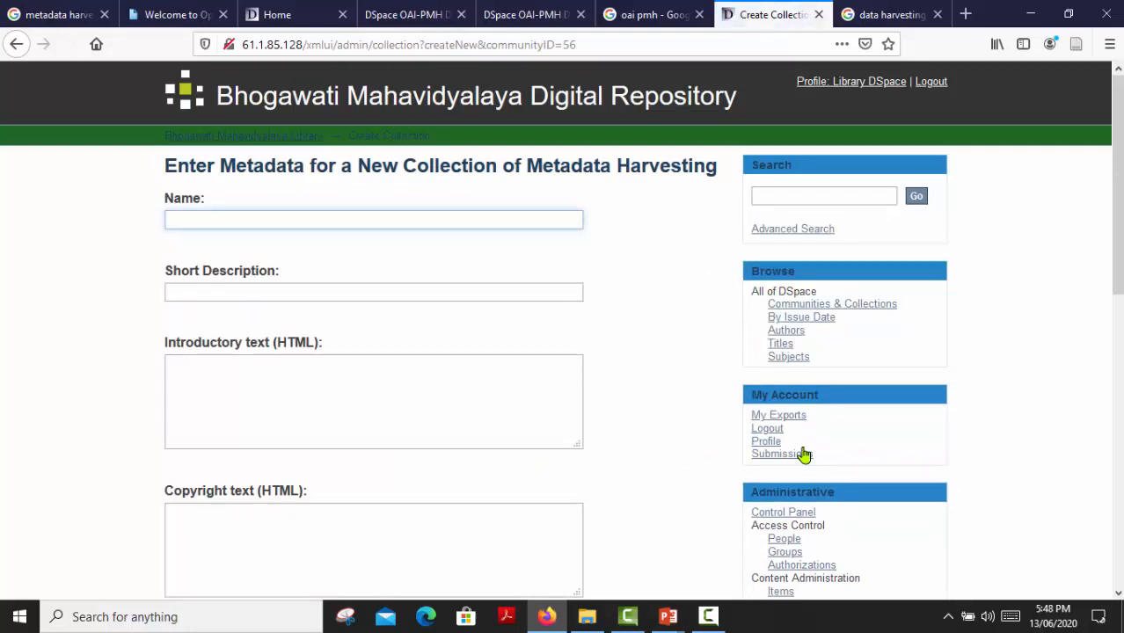
- Create the new collection with the name "Metadata only", leaving all other fields empty
left_click(241, 225)
type("Metadata ")
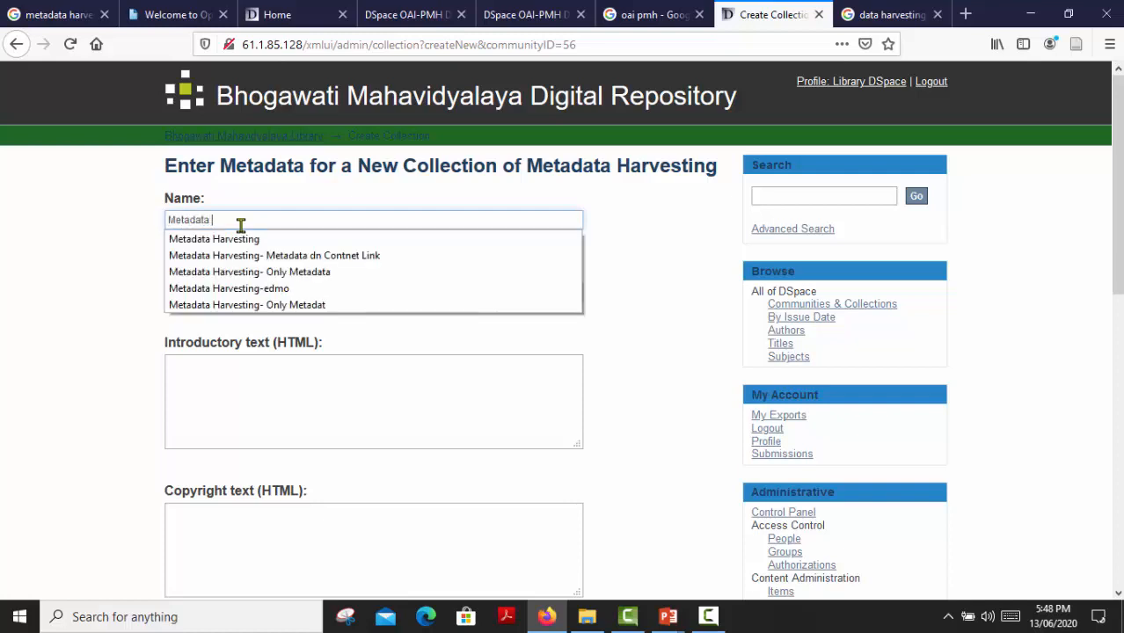
type("only")
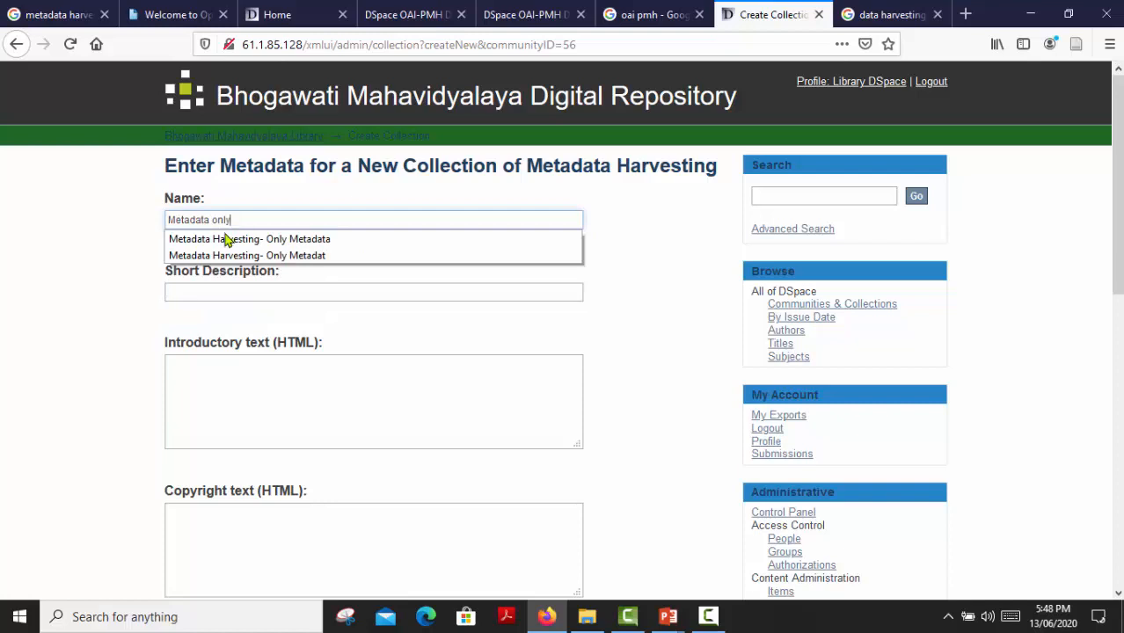
left_click(86, 284)
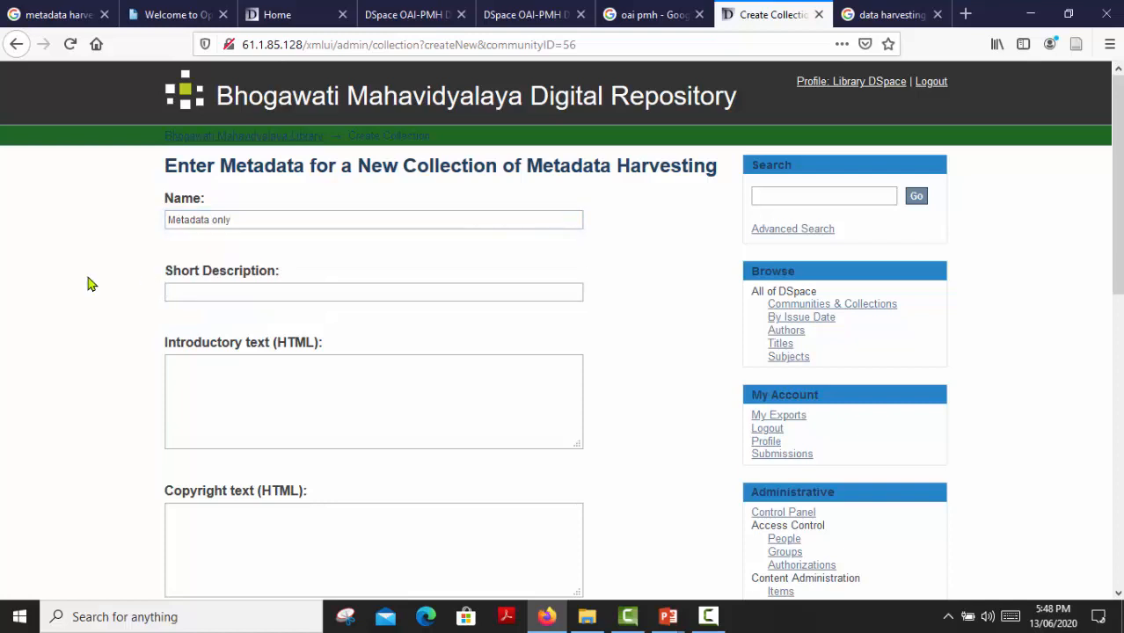
left_click(237, 225)
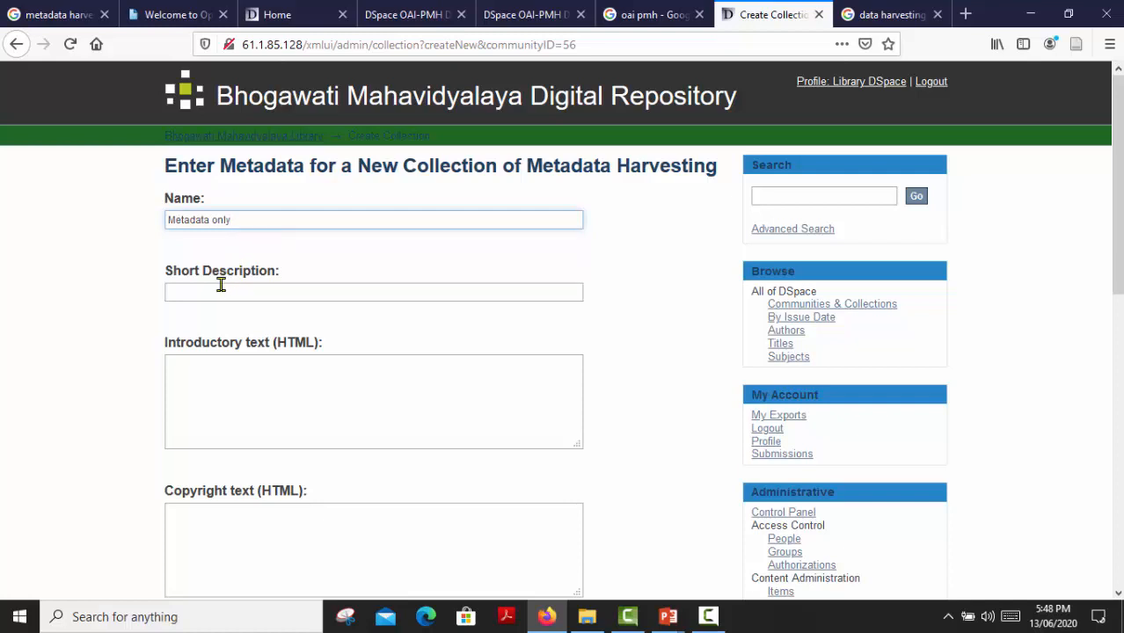
scroll(220, 286, "down", 2)
scroll(220, 289, "down", 5)
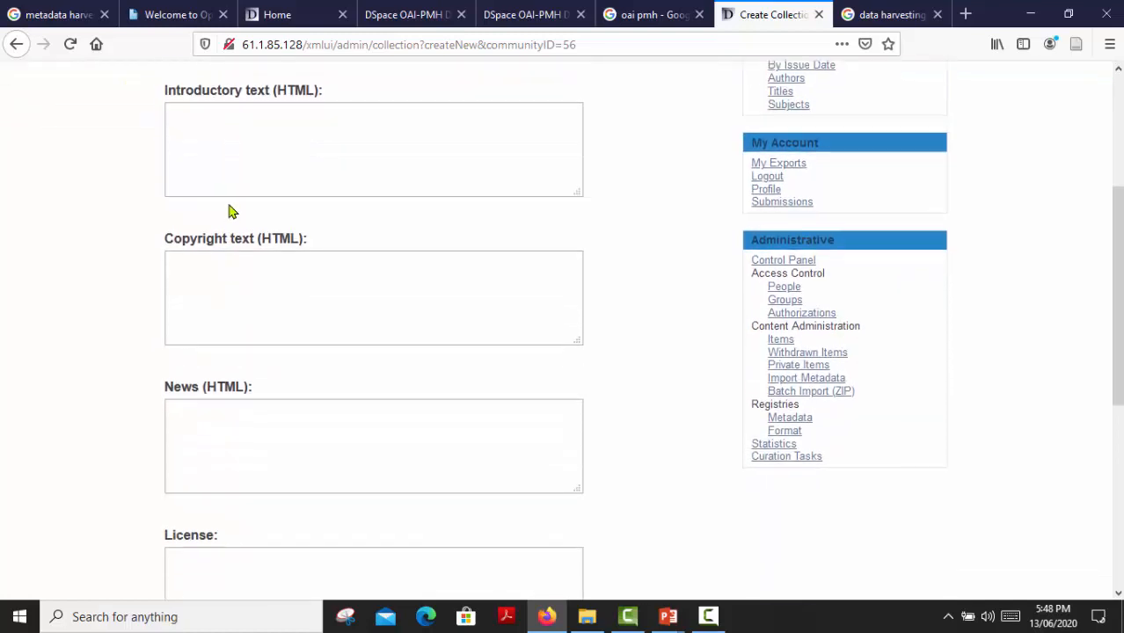
scroll(259, 298, "down", 5)
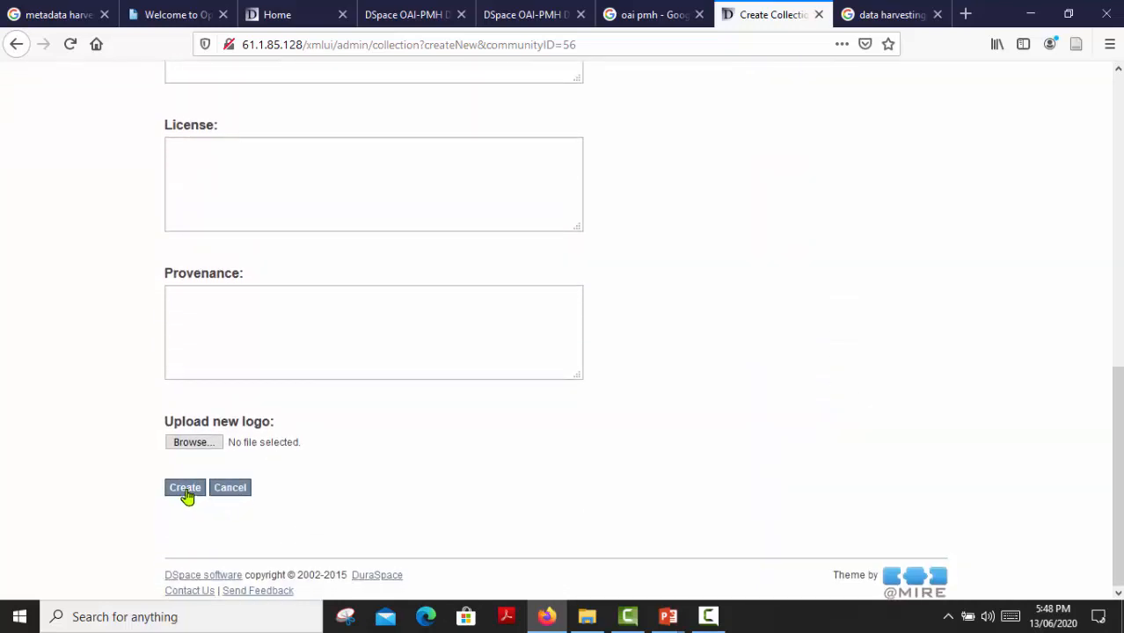
left_click(186, 495)
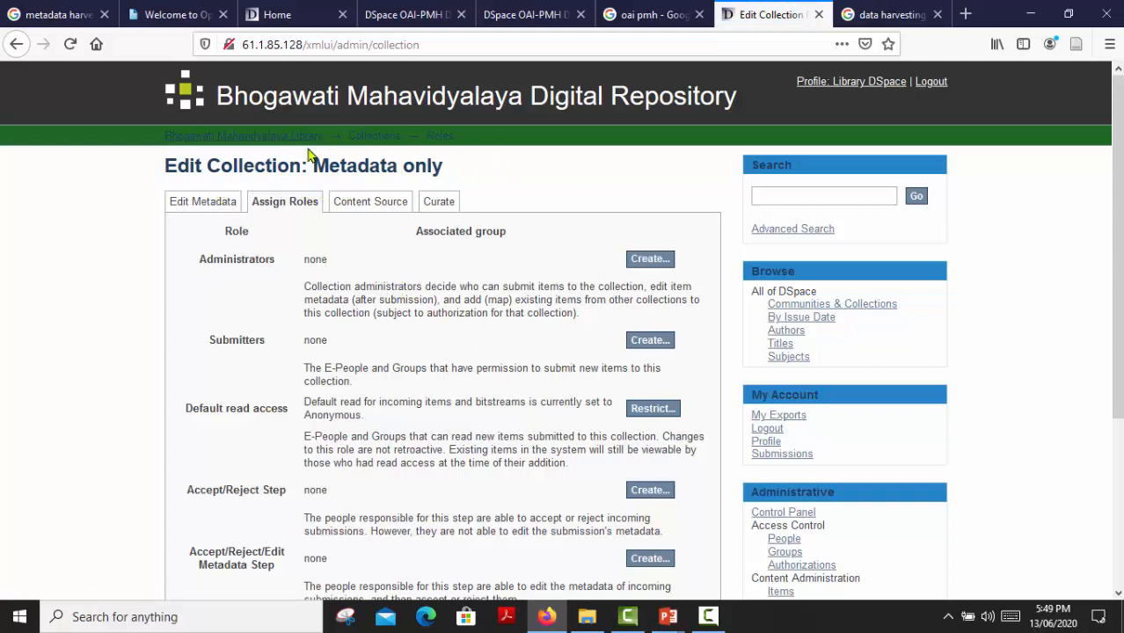
- Set the collection's content source to harvest its content from an external source and save the setting
left_click(347, 211)
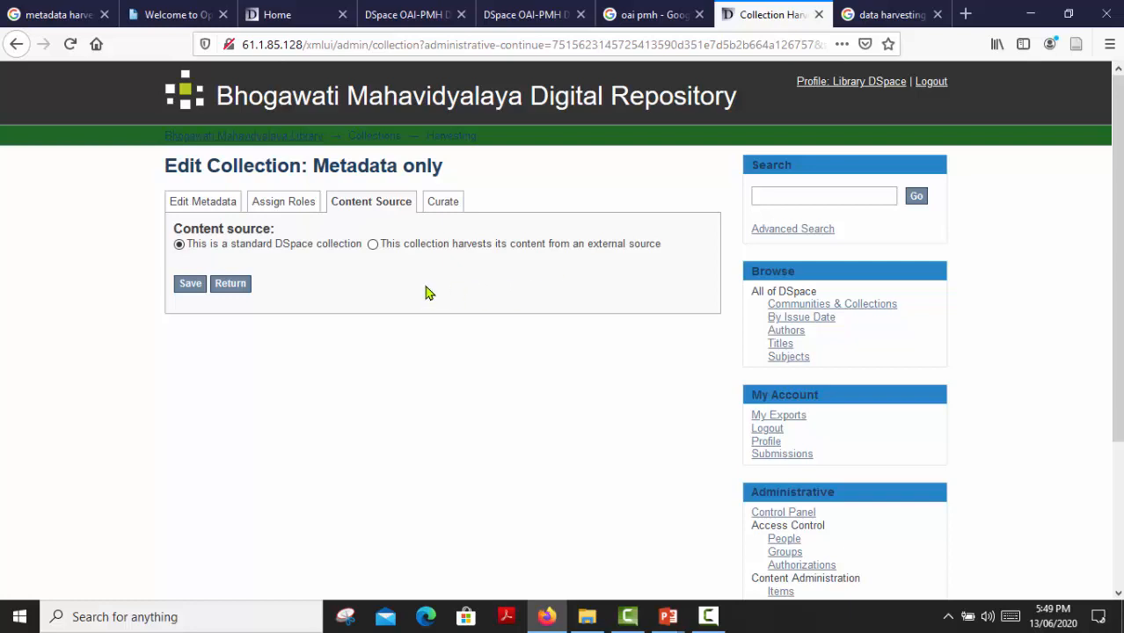
left_click(373, 246)
left_click(189, 284)
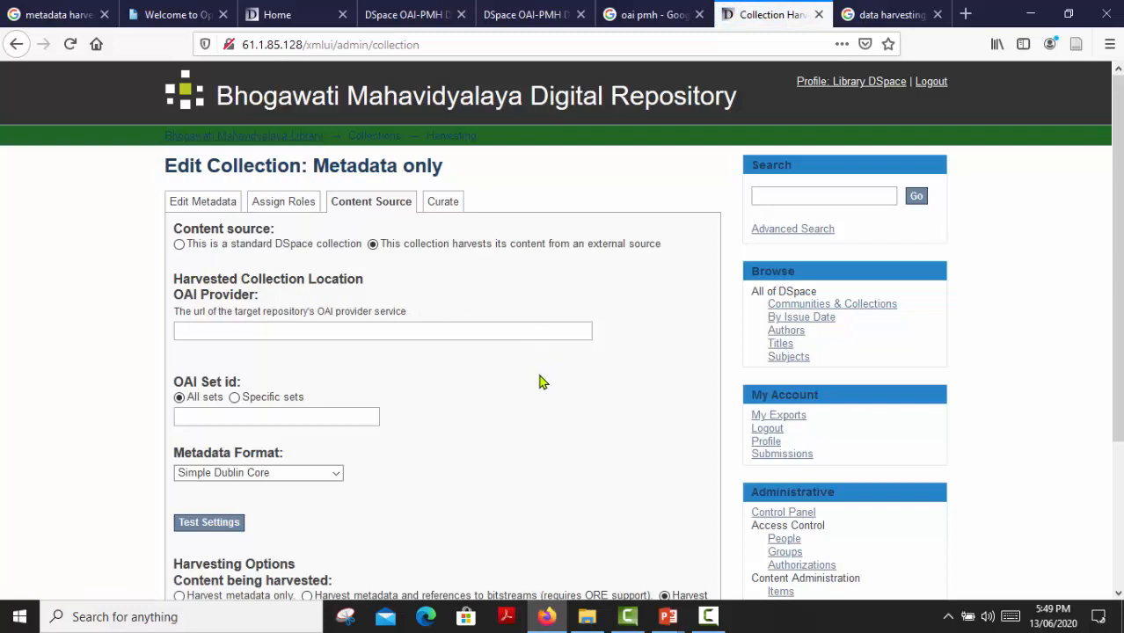
scroll(432, 314, "down", 1)
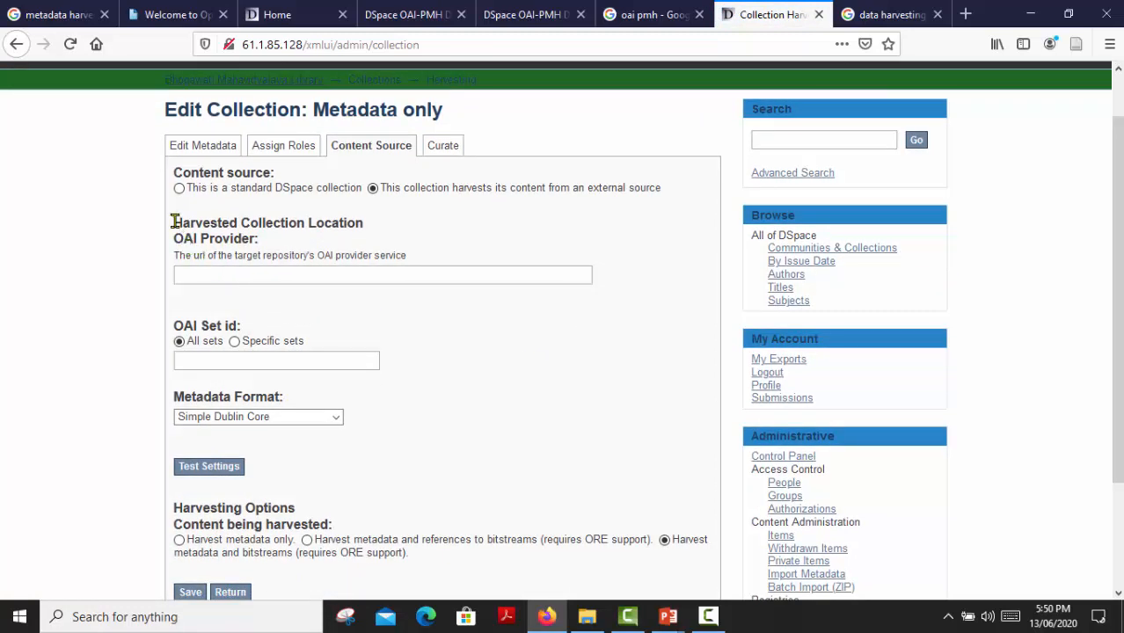
left_click_drag(175, 222, 387, 236)
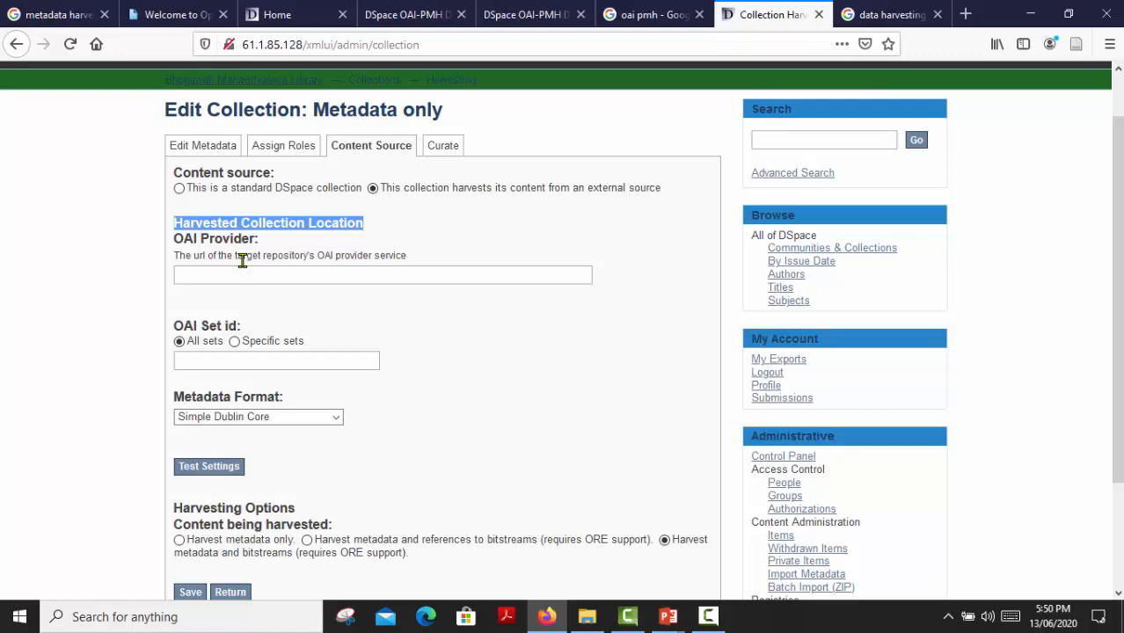
scroll(258, 274, "down", 1)
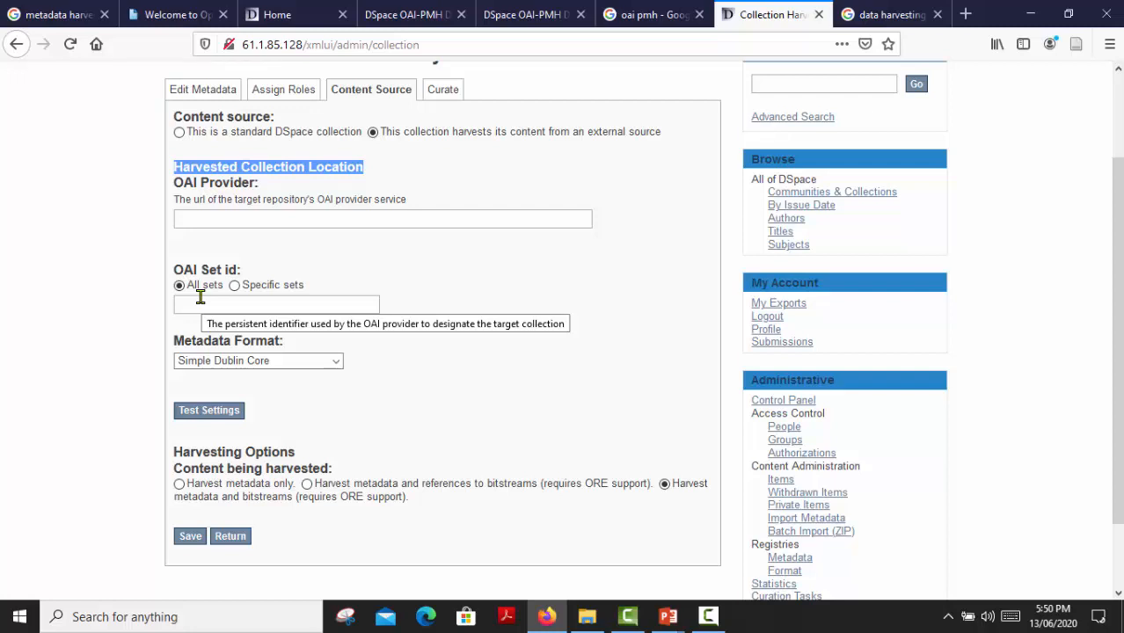
left_click(294, 302)
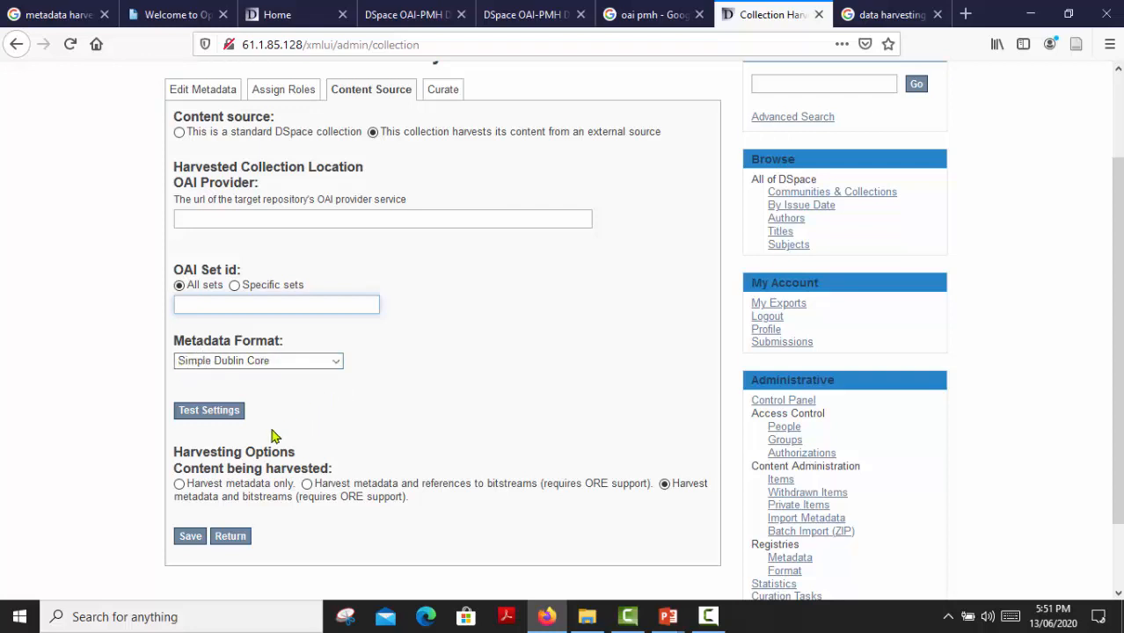
scroll(313, 435, "down", 2)
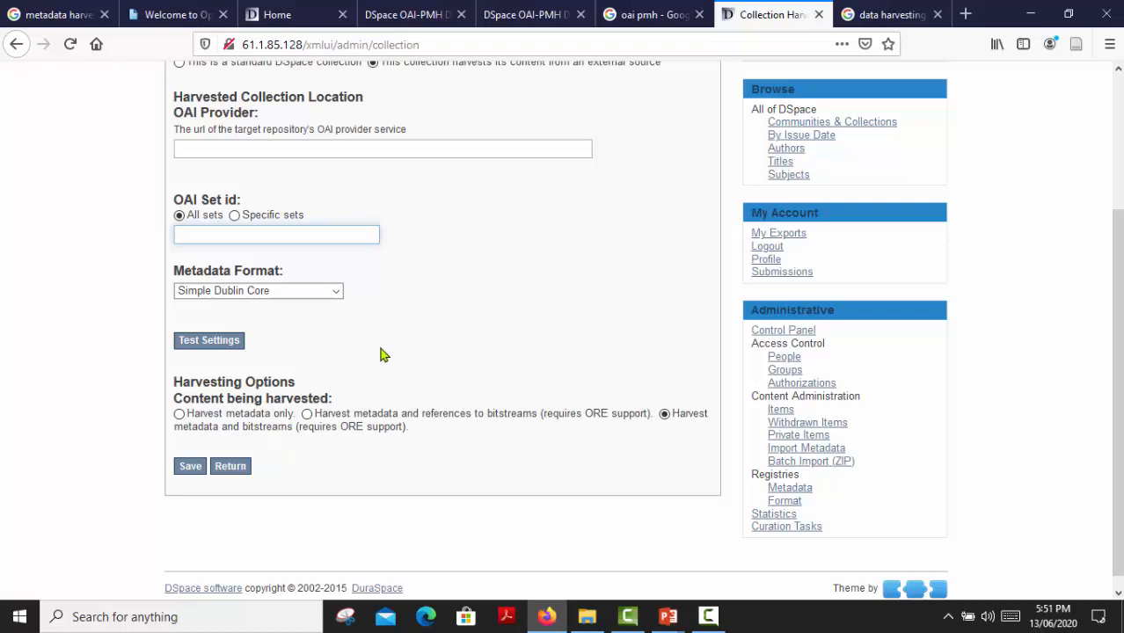
scroll(519, 378, "up", 3)
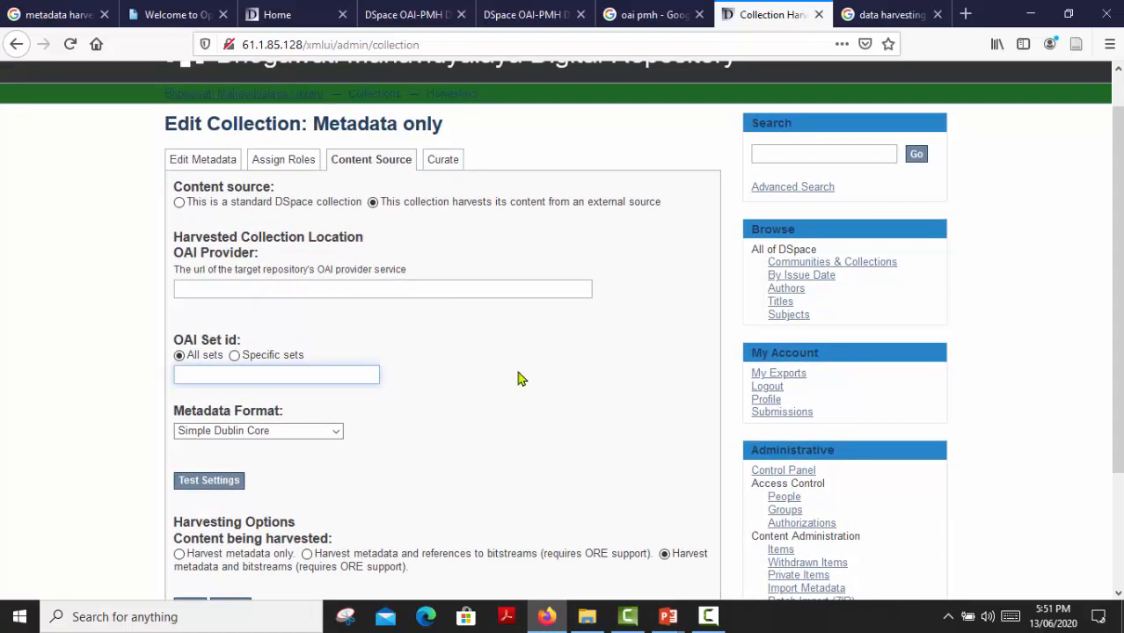
left_click(224, 289)
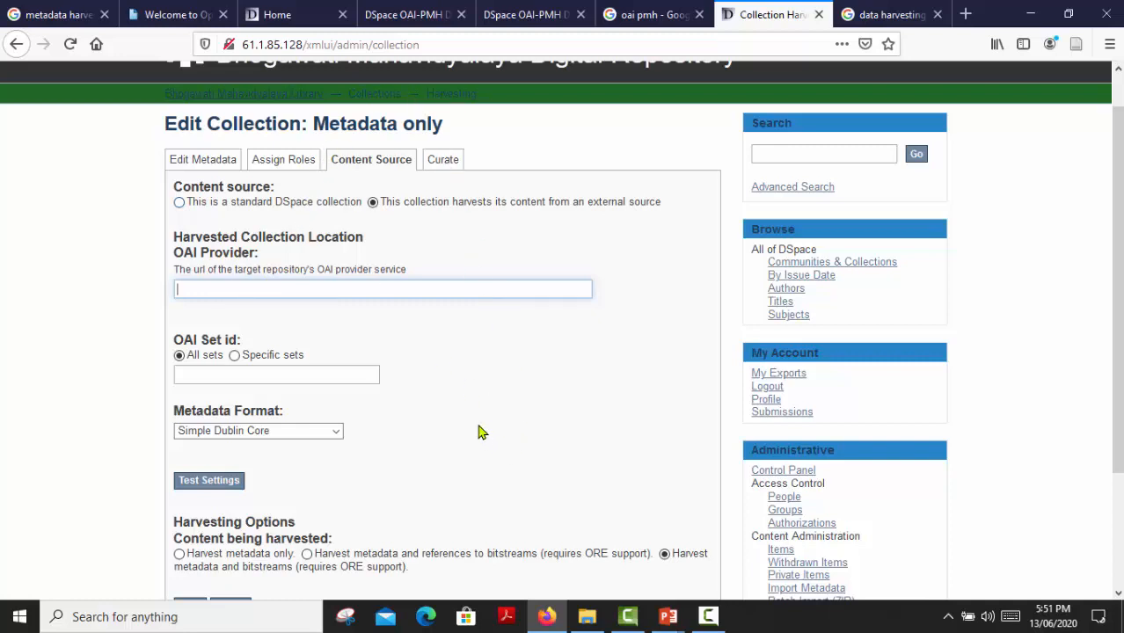
left_click(389, 20)
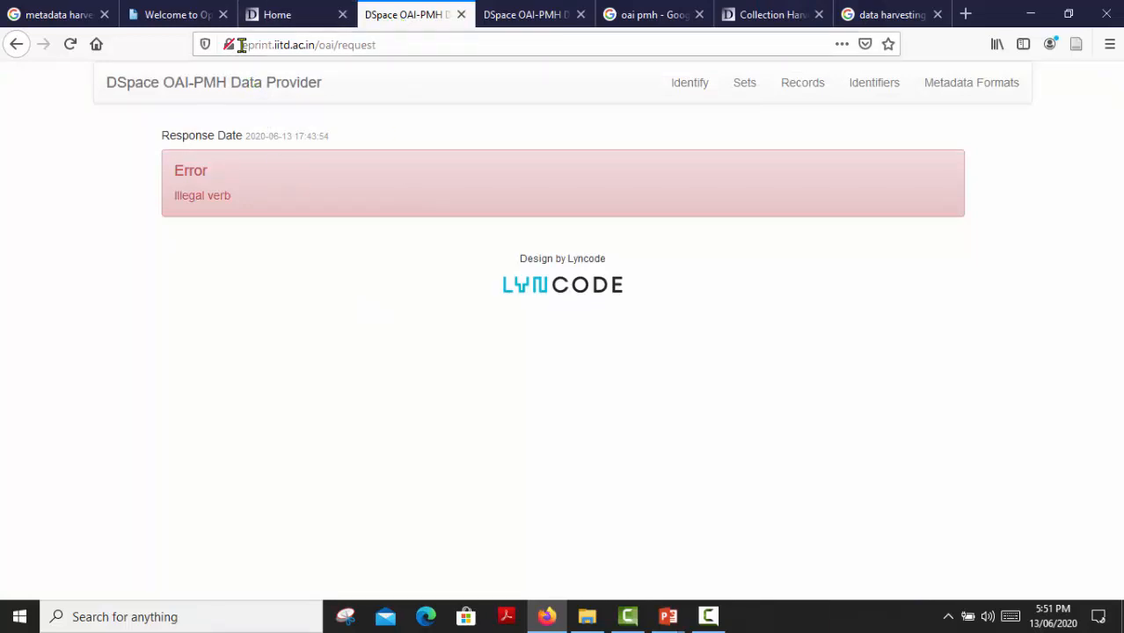
left_click_drag(241, 44, 391, 51)
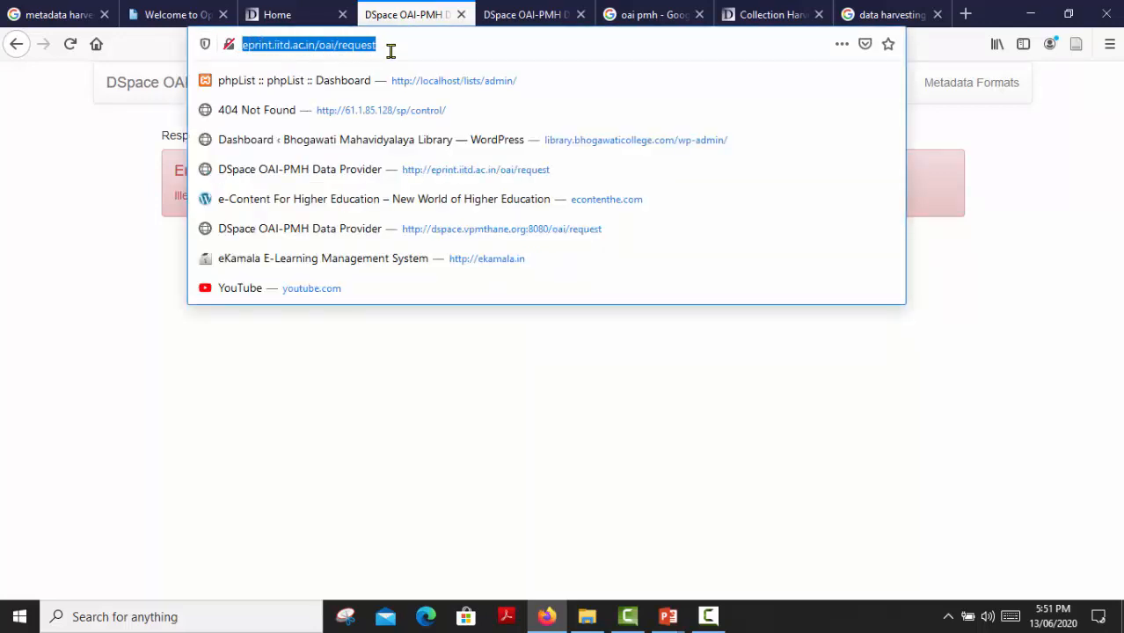
left_click(760, 14)
left_click(247, 288)
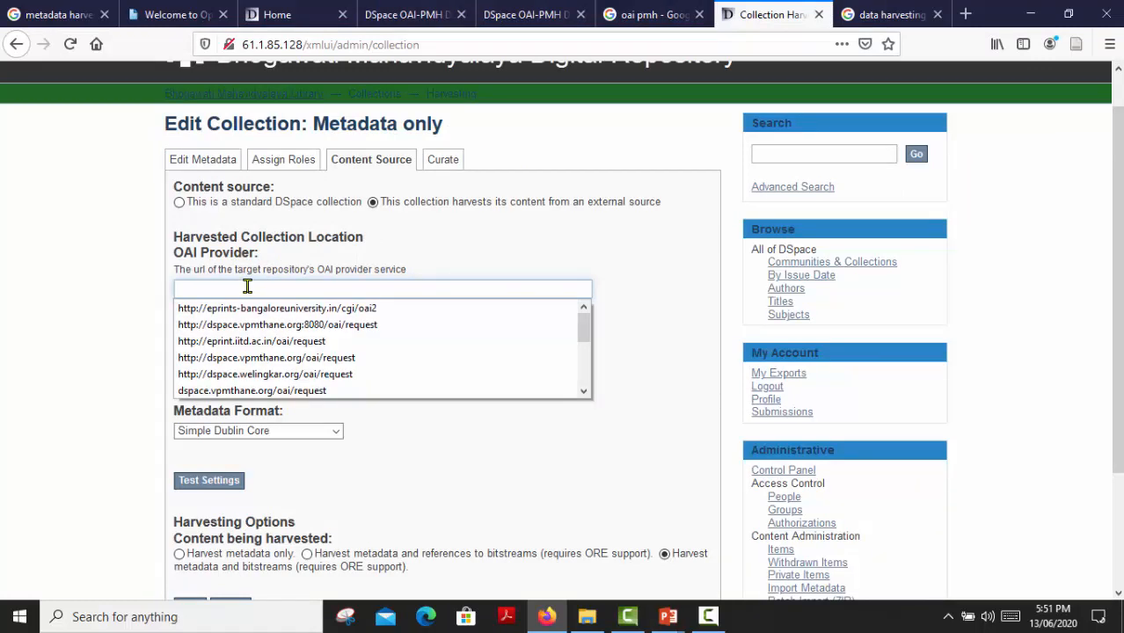
left_click(251, 340)
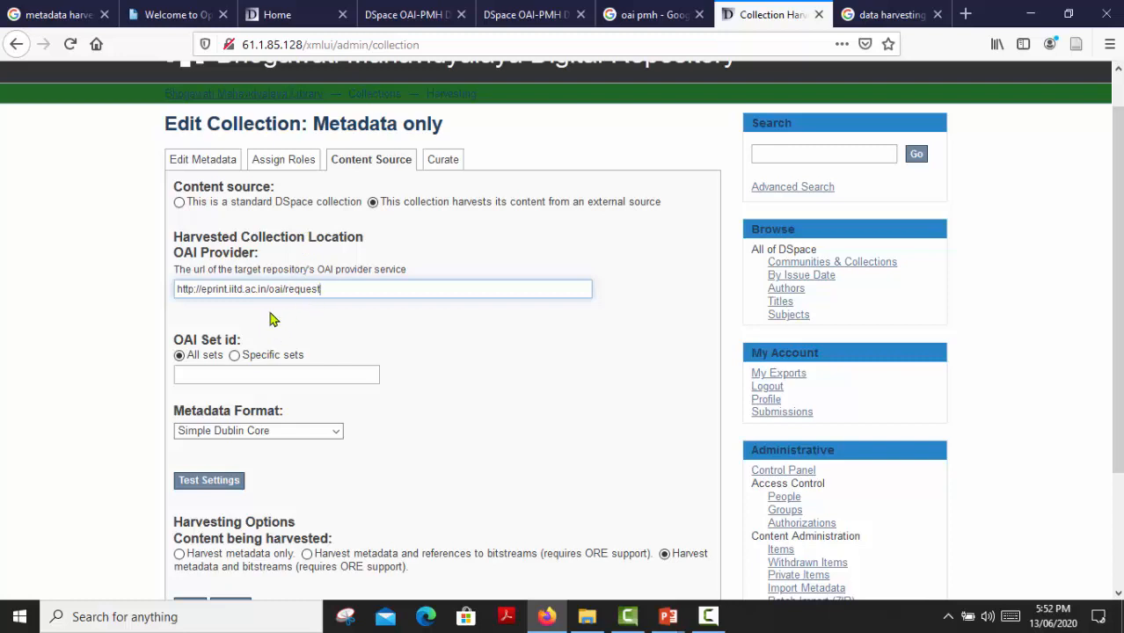
left_click(234, 356)
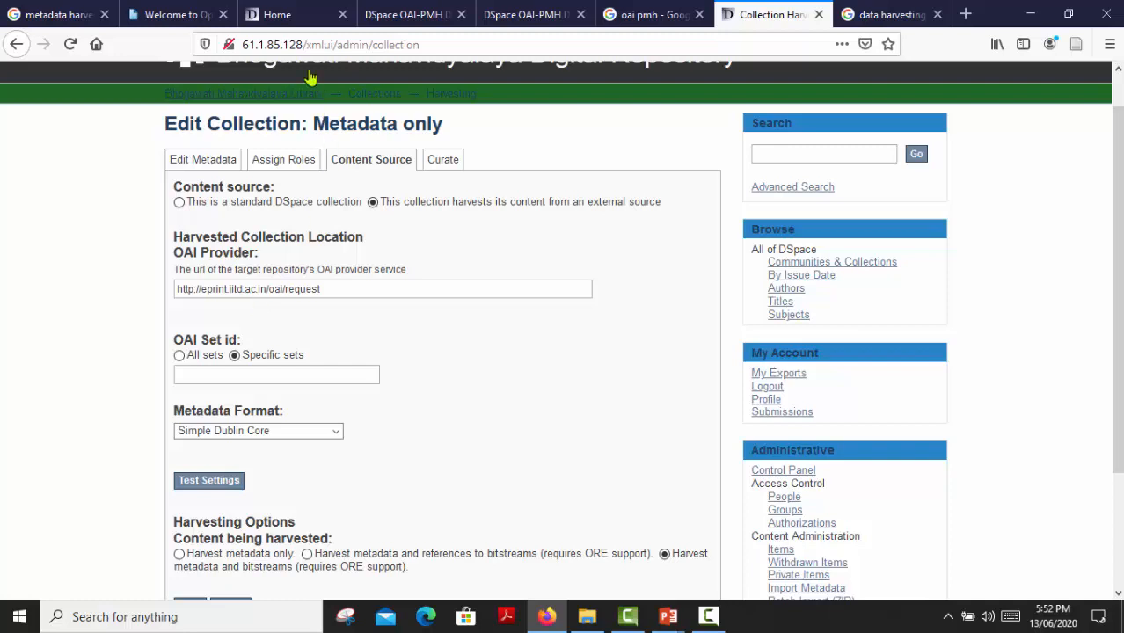
- In the open IIT Delhi repository page, open the Biomedical Engineering [CBME] collection within the Faculty Research Publicatons community
left_click(288, 17)
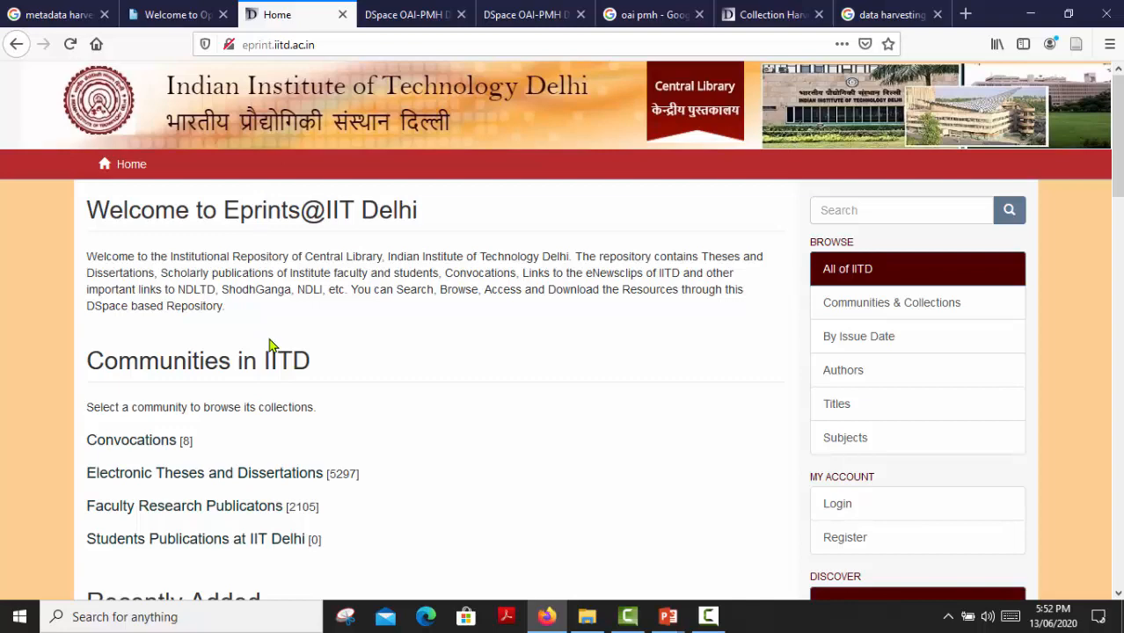
scroll(270, 341, "down", 1)
scroll(270, 343, "down", 3)
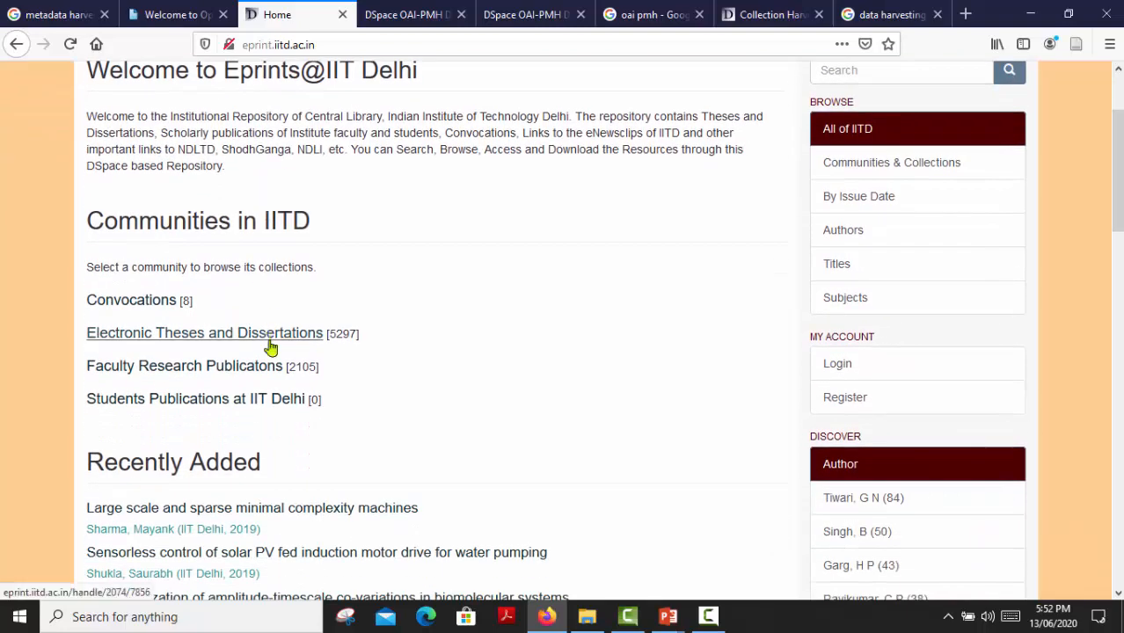
scroll(273, 351, "down", 1)
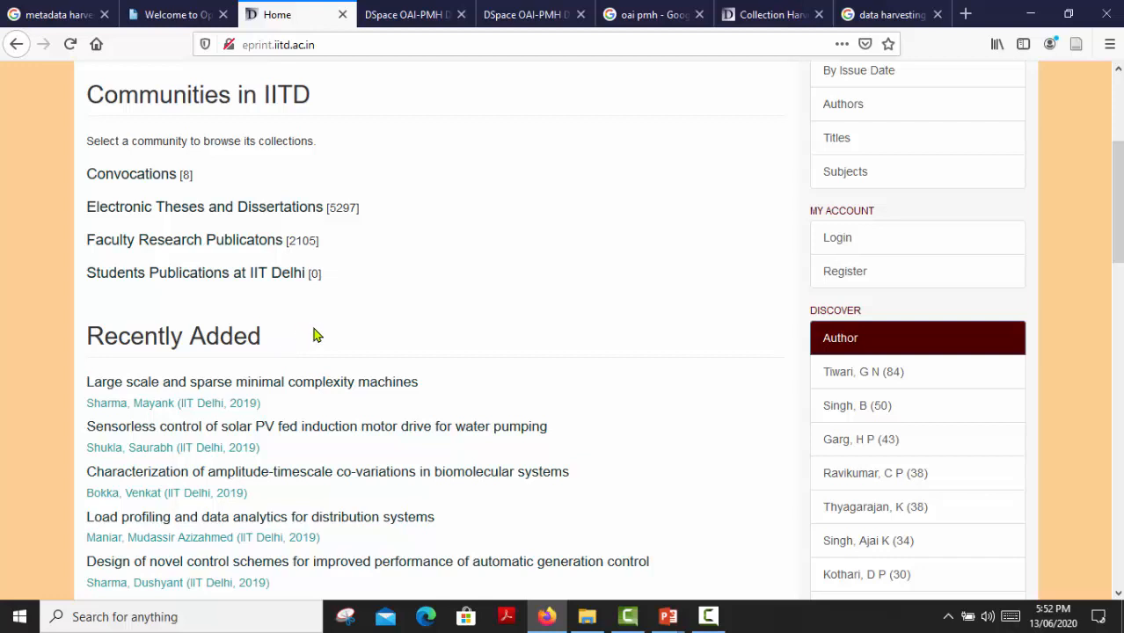
left_click(227, 246)
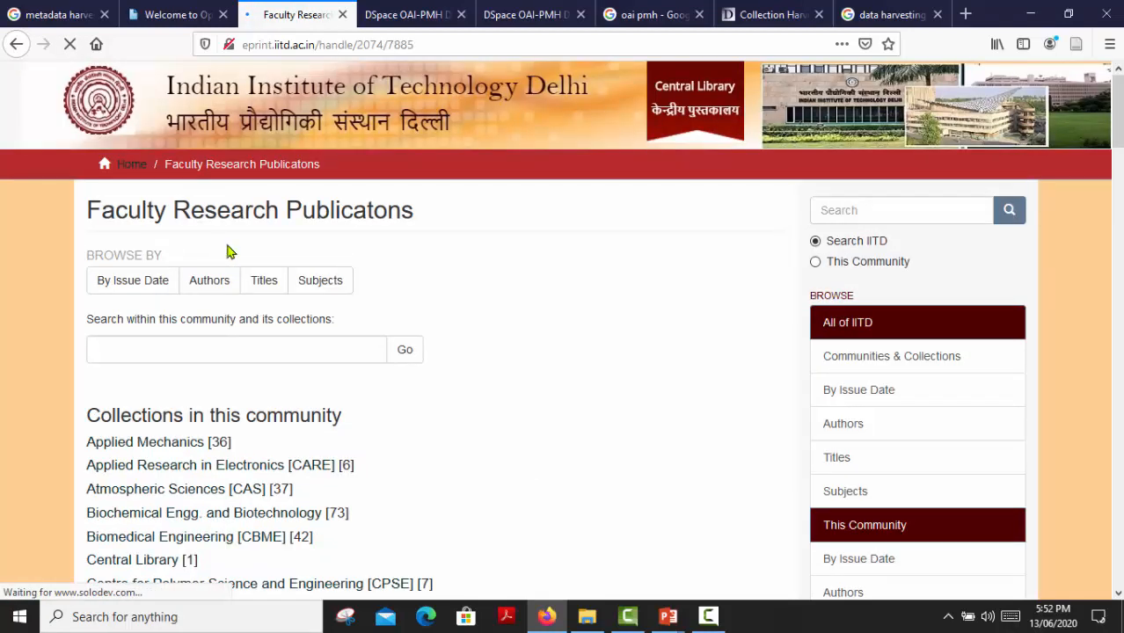
scroll(221, 343, "down", 1)
scroll(222, 343, "down", 2)
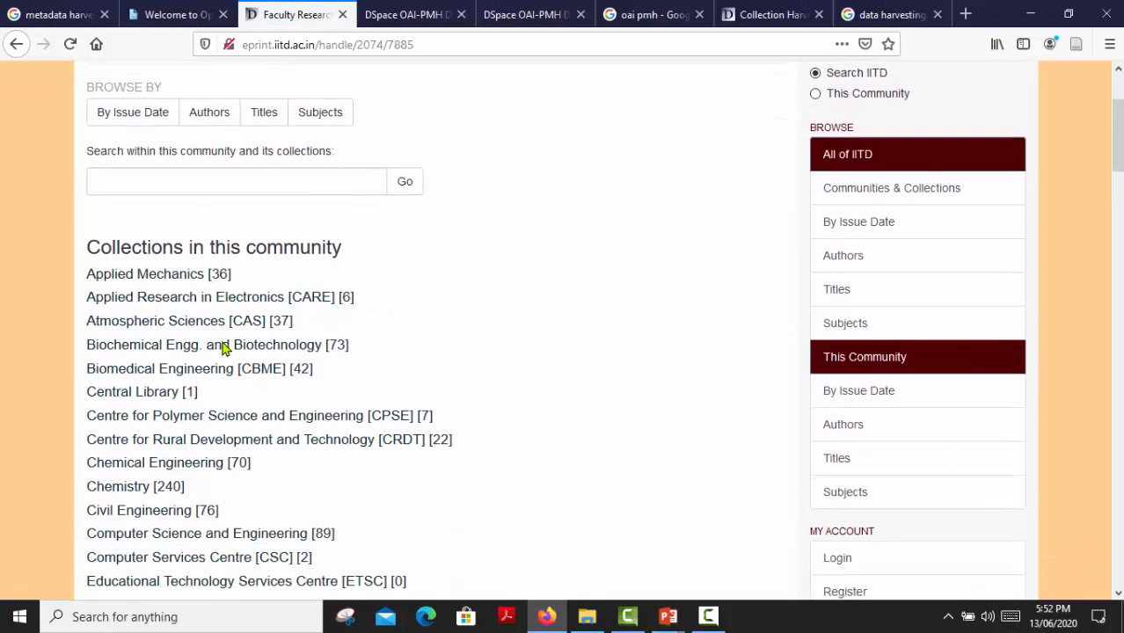
scroll(225, 352, "down", 1)
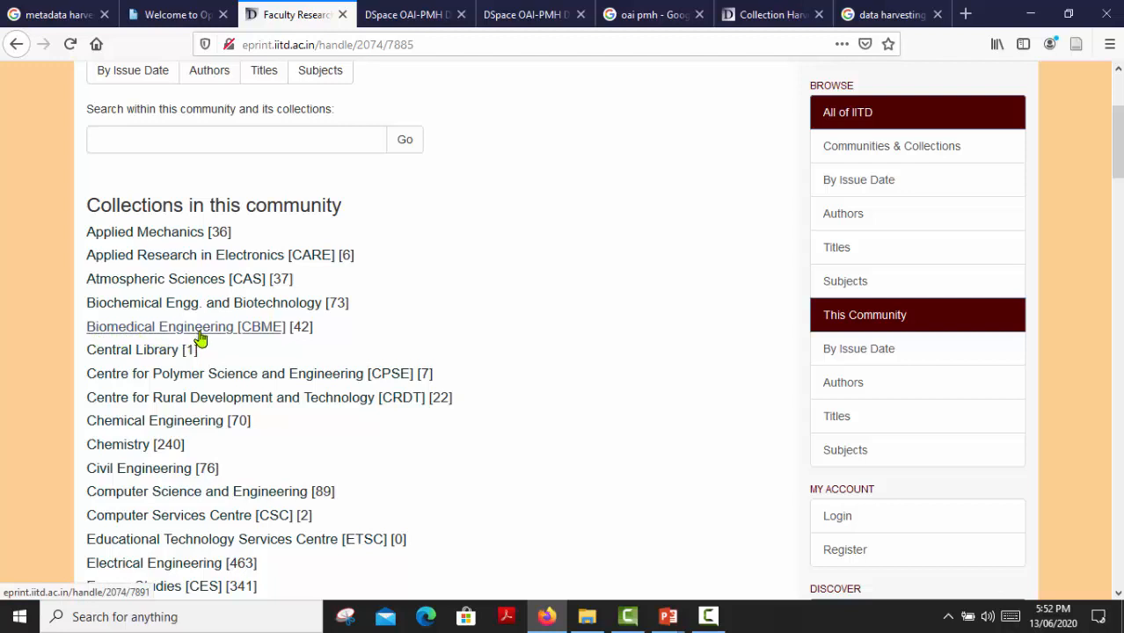
left_click(231, 328)
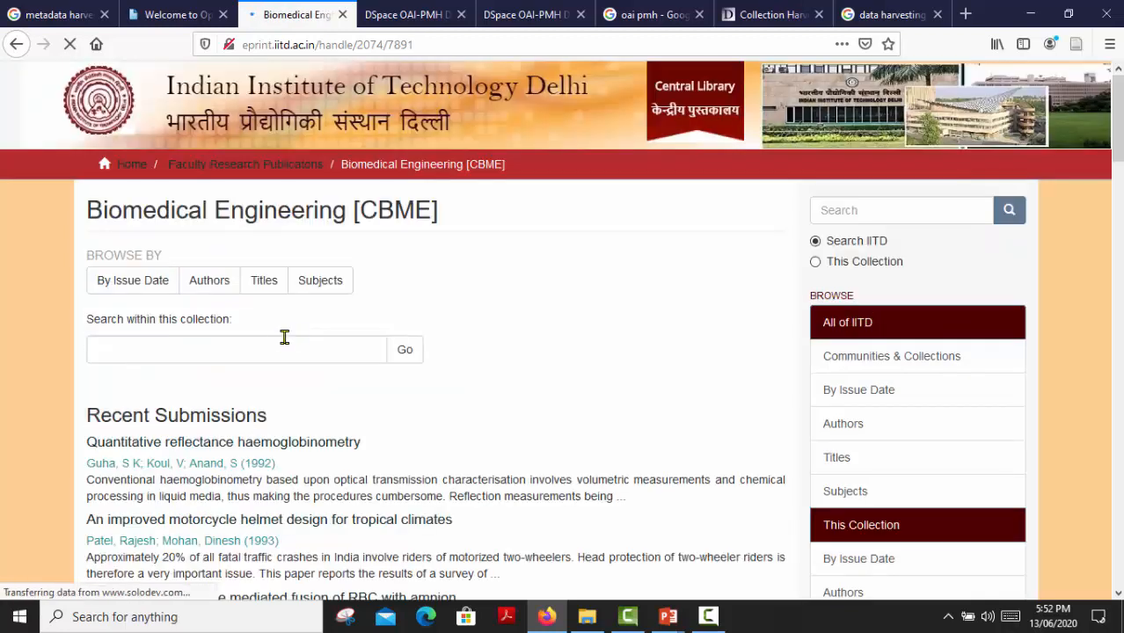
- Copy "Biomedical Engineering" from the collection's title and switch to the IIT Delhi OAI-PMH Data Provider page
scroll(283, 344, "down", 3)
scroll(276, 357, "down", 6)
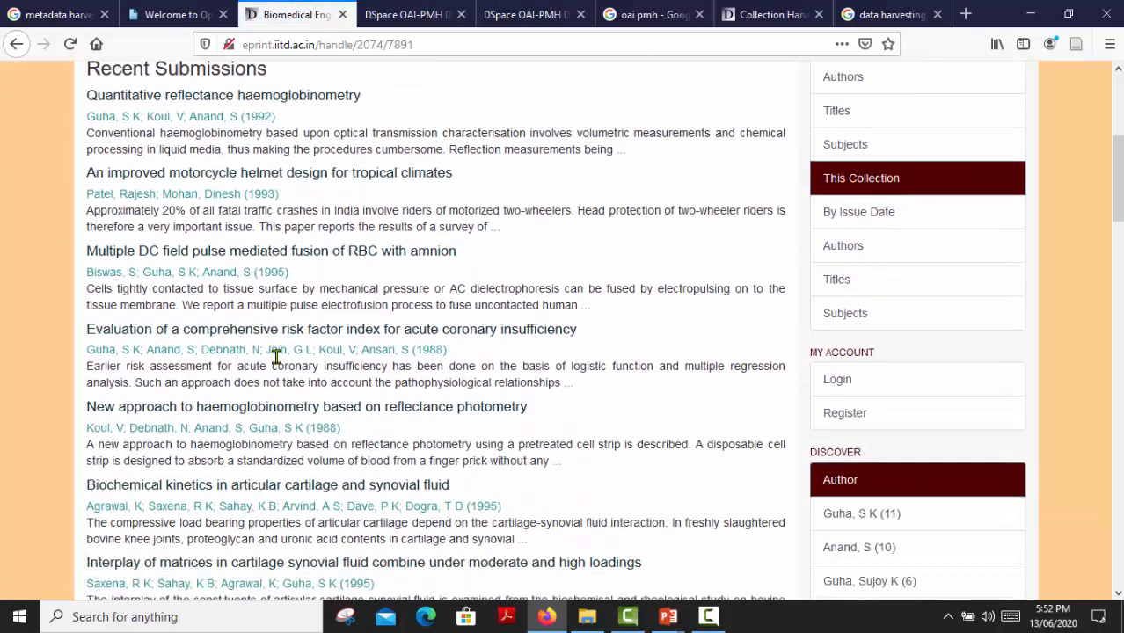
scroll(276, 352, "up", 3)
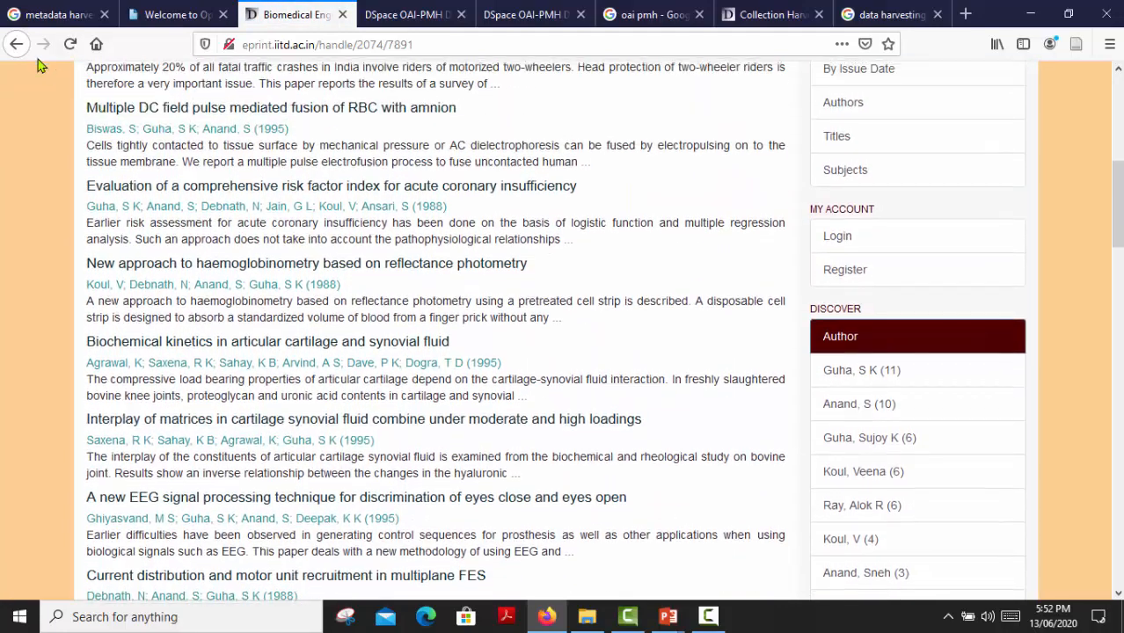
scroll(242, 225, "up", 3)
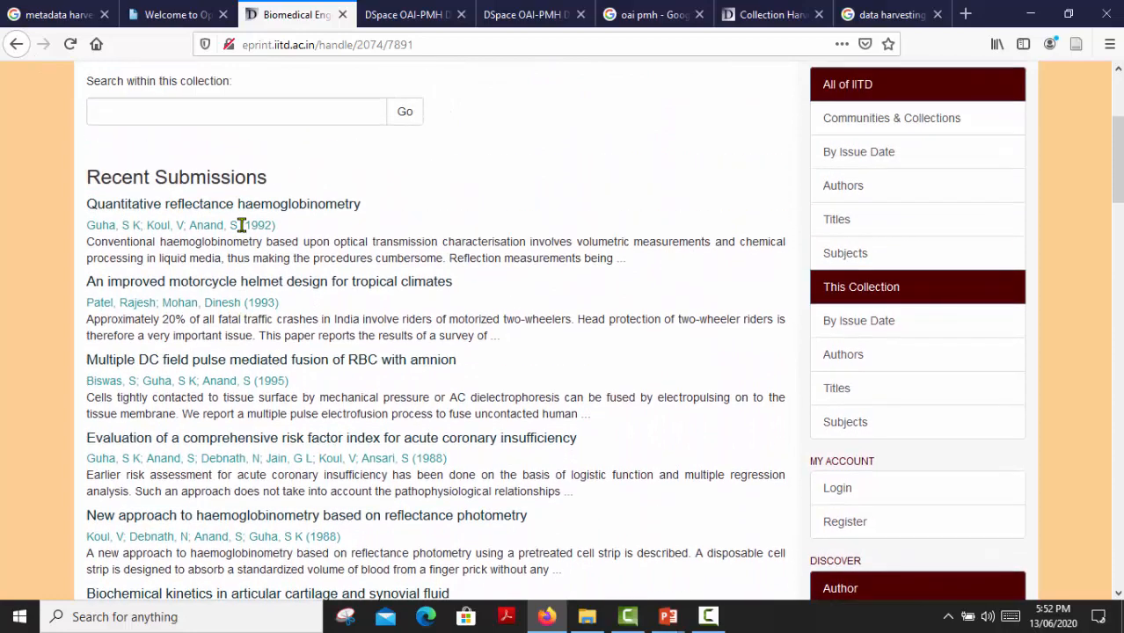
scroll(242, 225, "up", 2)
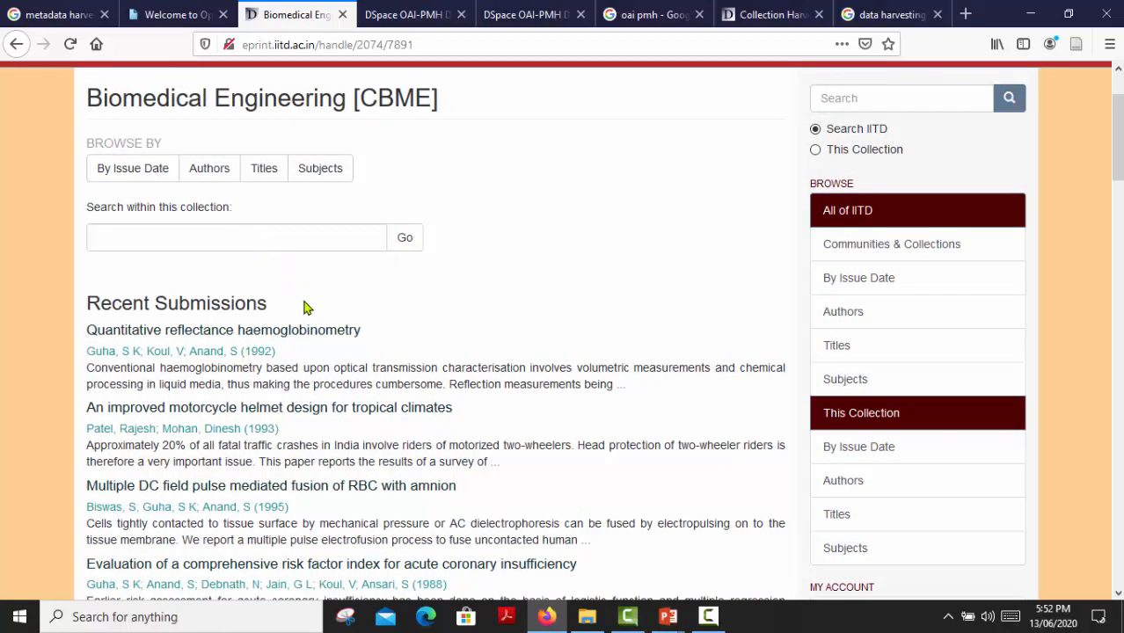
scroll(303, 307, "up", 1)
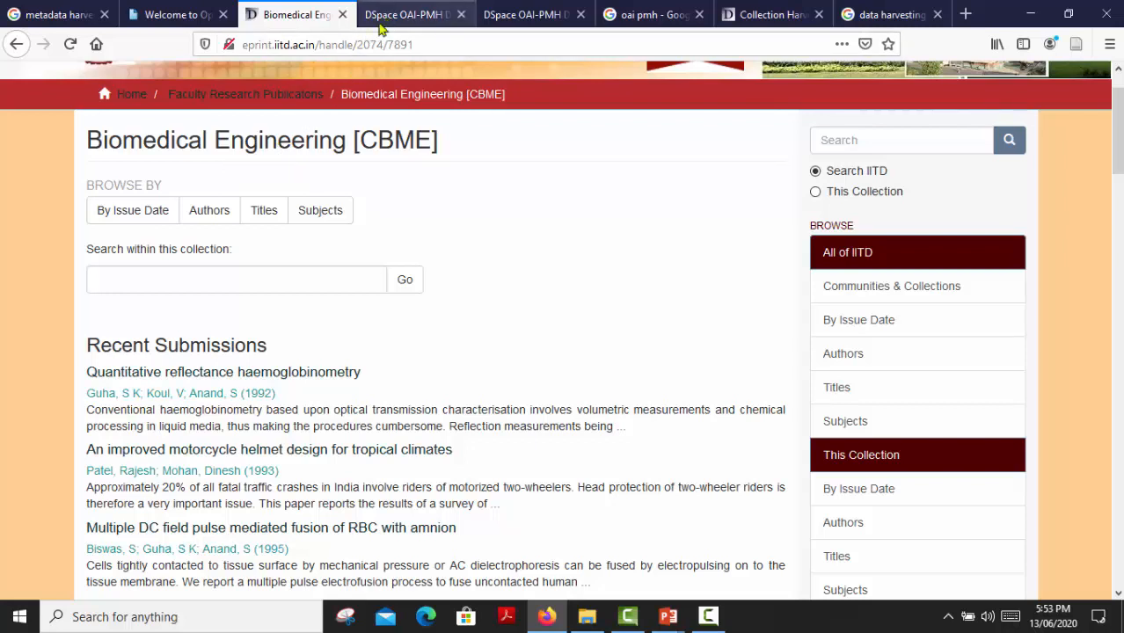
left_click_drag(92, 143, 336, 156)
key("ctrl+c")
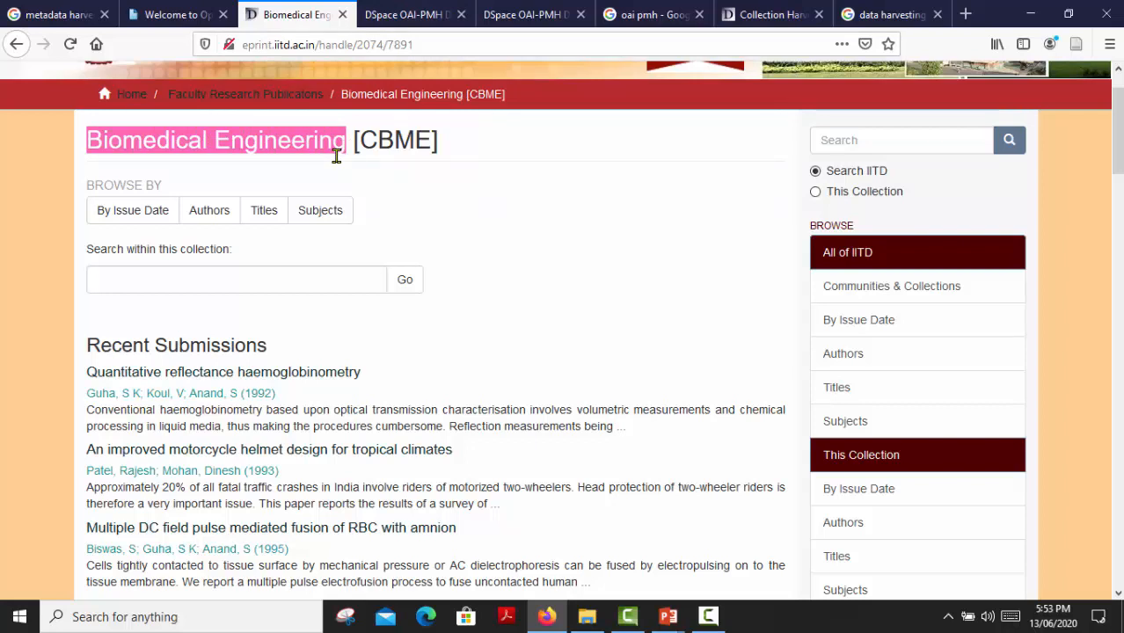
left_click(377, 15)
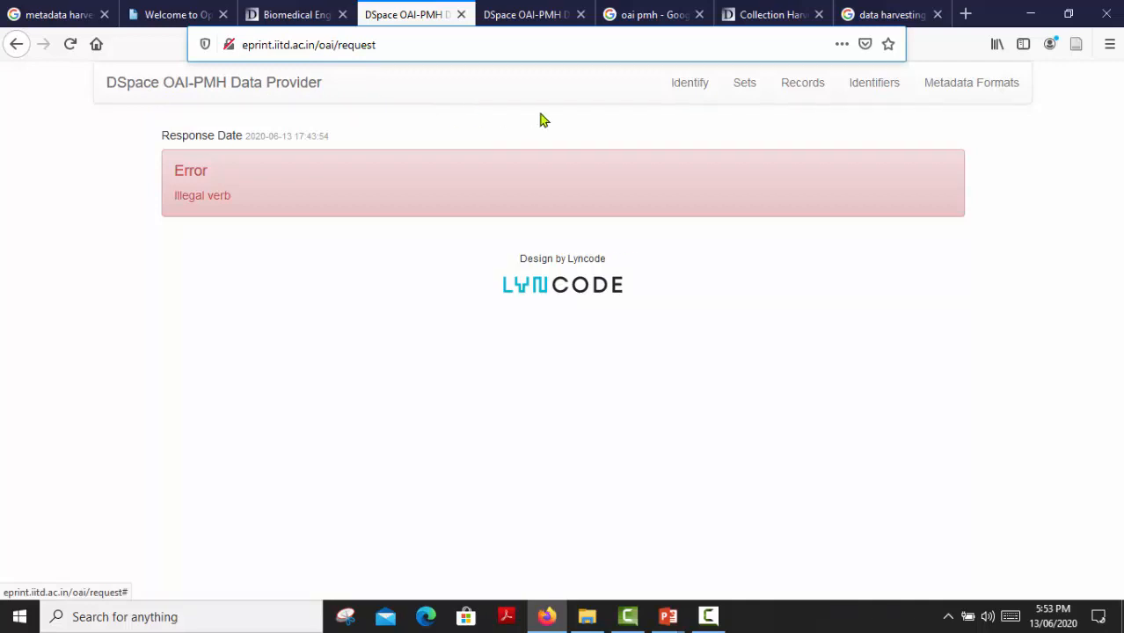
- List the provider's sets, find Biomedical Engineering, and copy the set id col_2074_7891 of the Biomedical Engineering [CBME] set
left_click(745, 91)
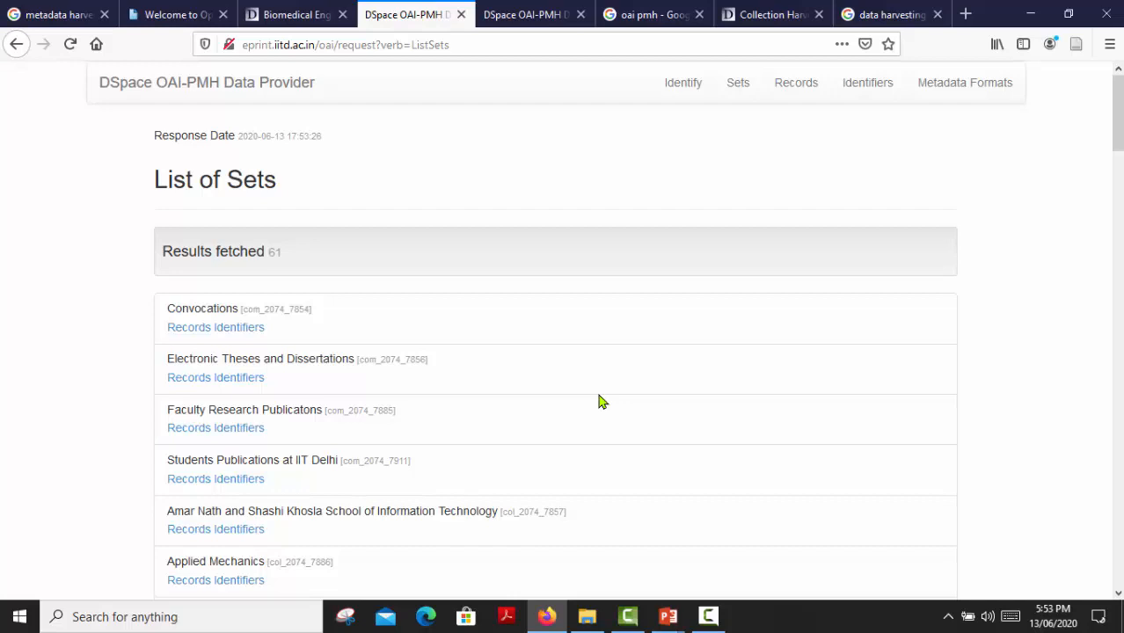
key("ctrl+f")
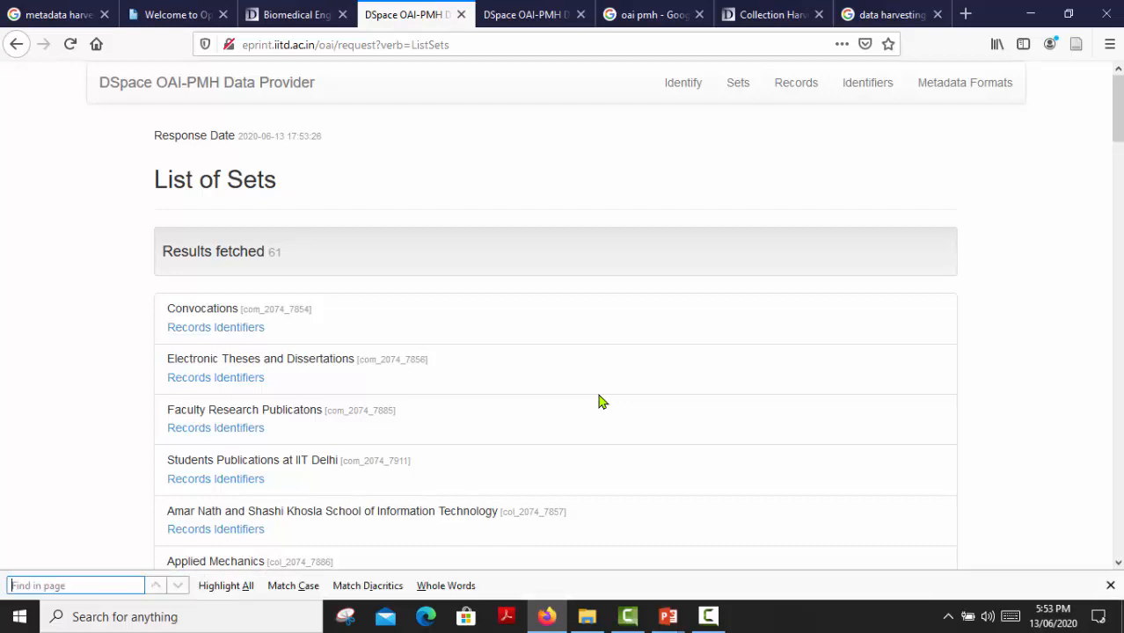
key("ctrl+v")
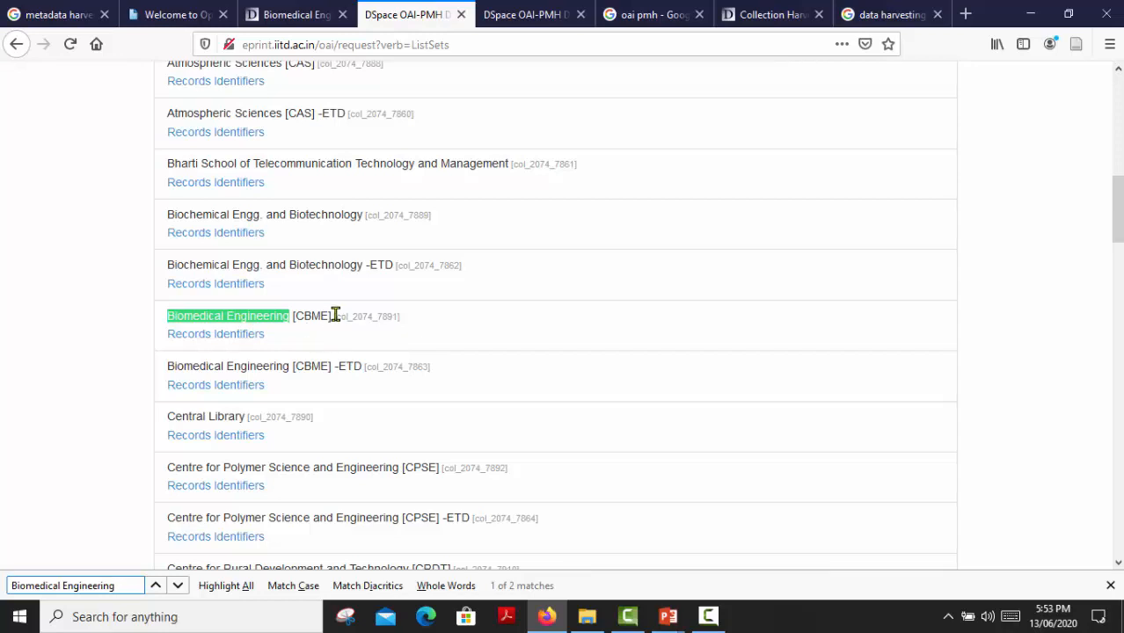
left_click_drag(334, 315, 400, 317)
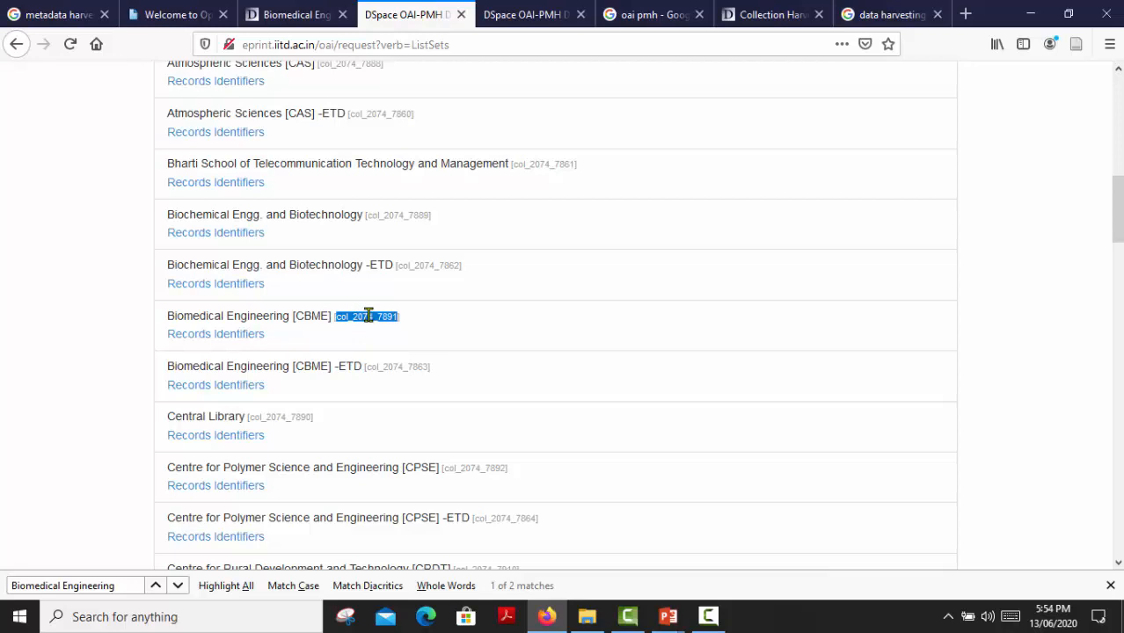
right_click(367, 316)
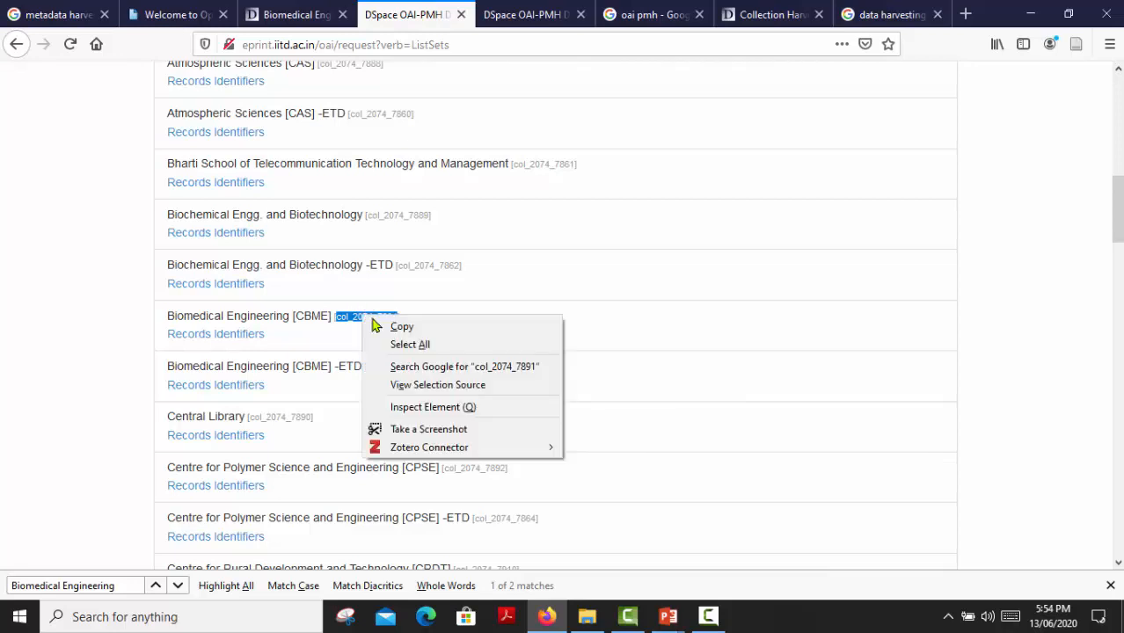
left_click(387, 325)
- Enter col_2074_7891 as the specific OAI set id in the Metadata only collection's content source settings
left_click(770, 15)
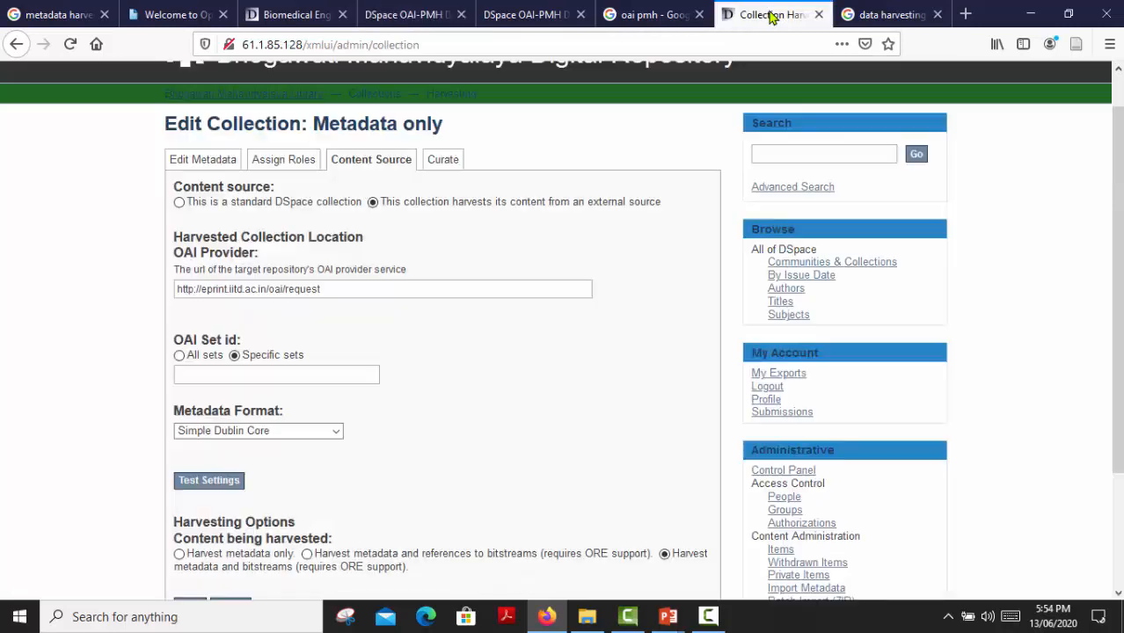
left_click(307, 376)
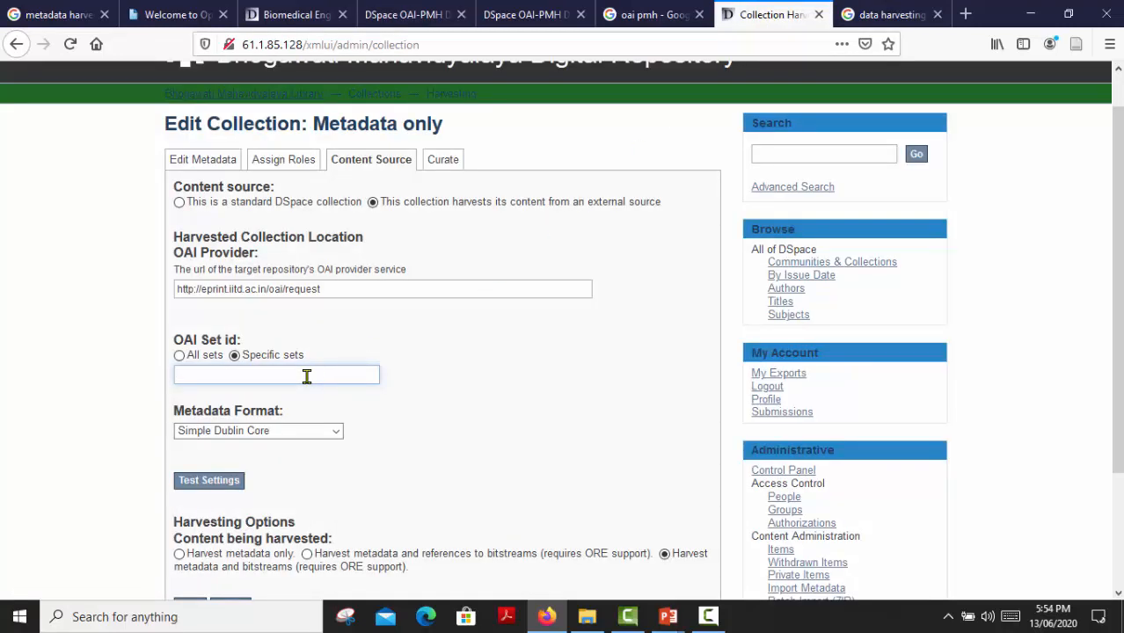
right_click(307, 376)
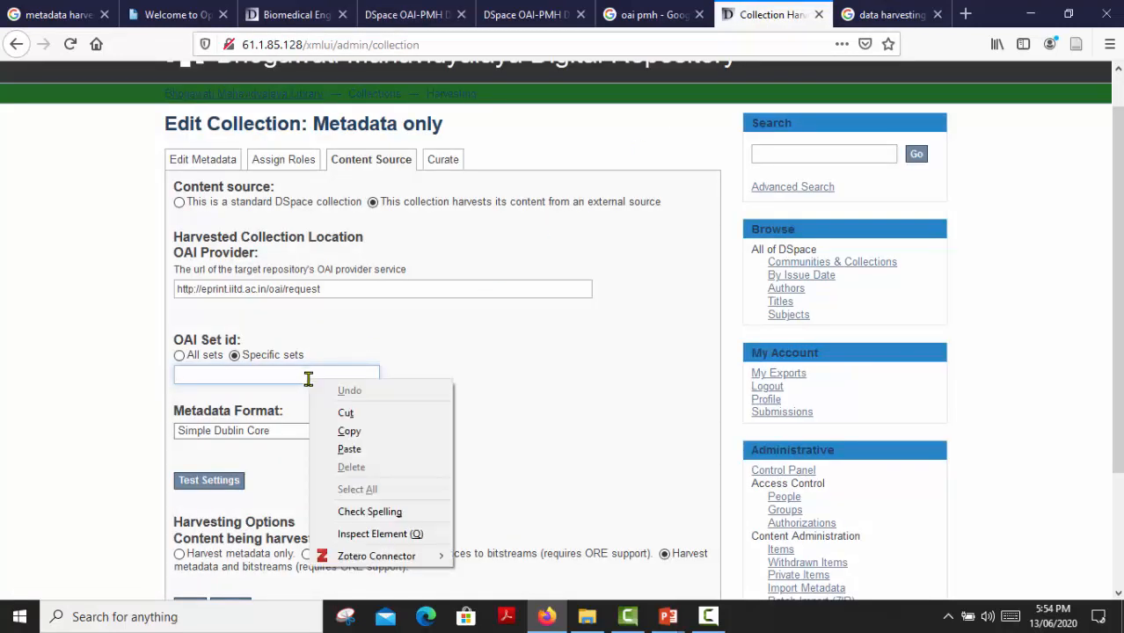
left_click(342, 446)
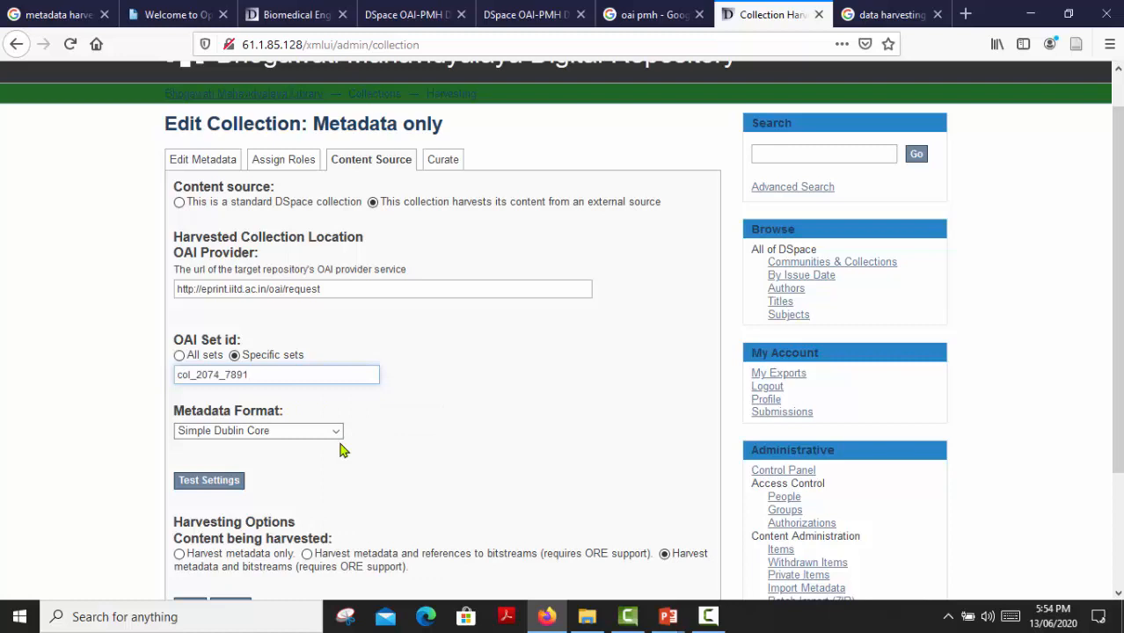
- Test the collection's harvesting settings with the Simple Dublin Core metadata format and check the resulting notice
scroll(479, 384, "down", 1)
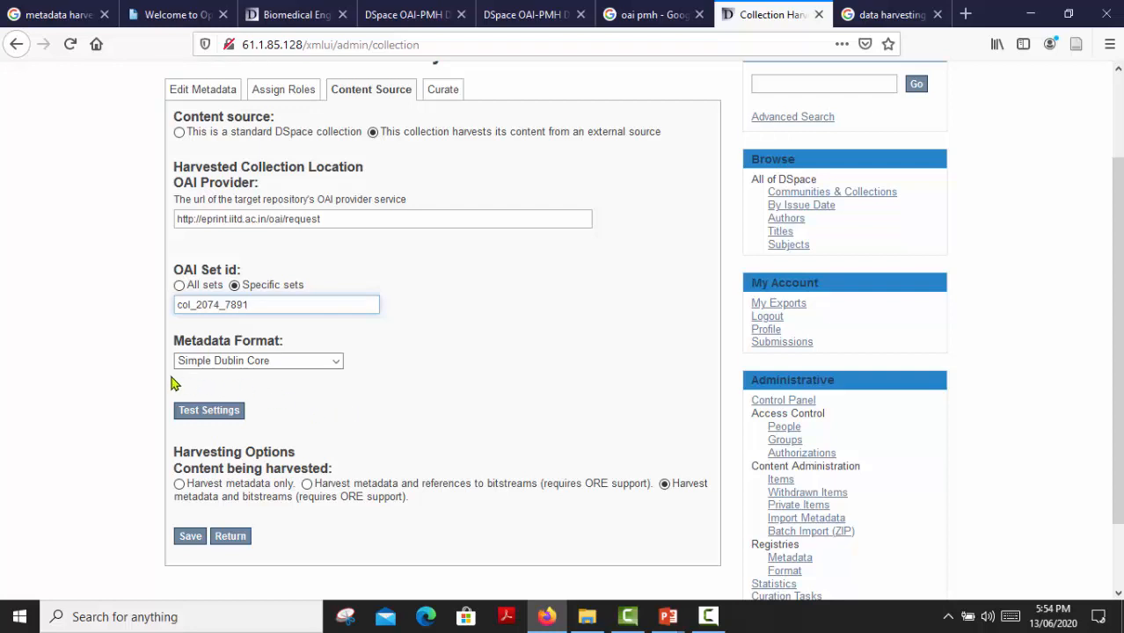
left_click(213, 417)
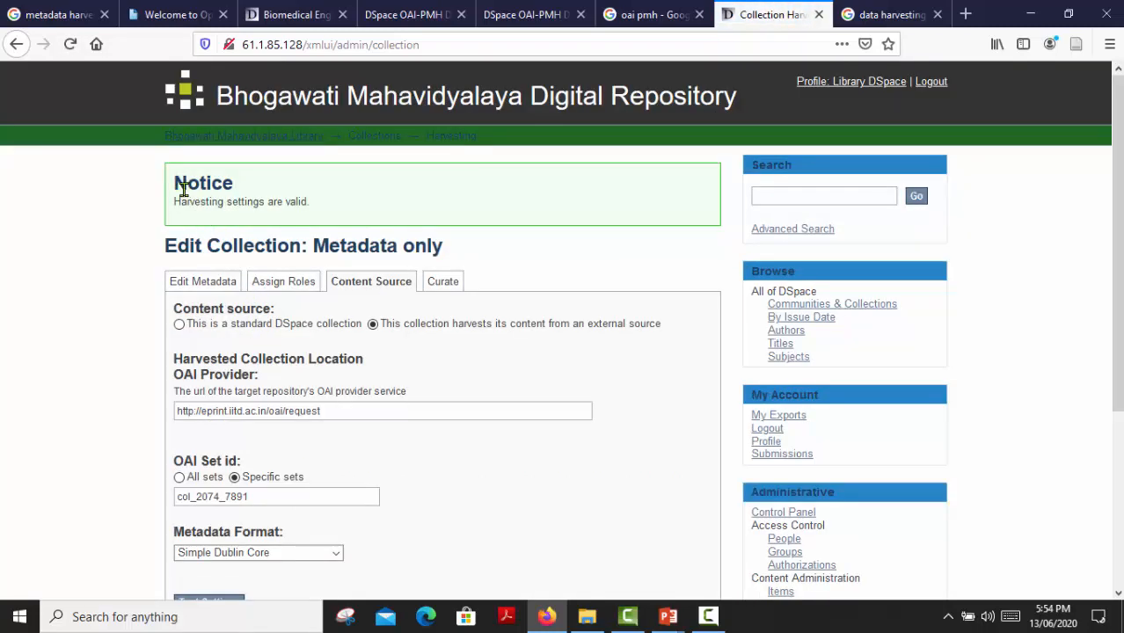
left_click_drag(177, 186, 322, 215)
left_click(238, 224)
- Set the content being harvested to metadata only and save the collection's harvesting settings
scroll(238, 414, "down", 1)
scroll(343, 475, "down", 2)
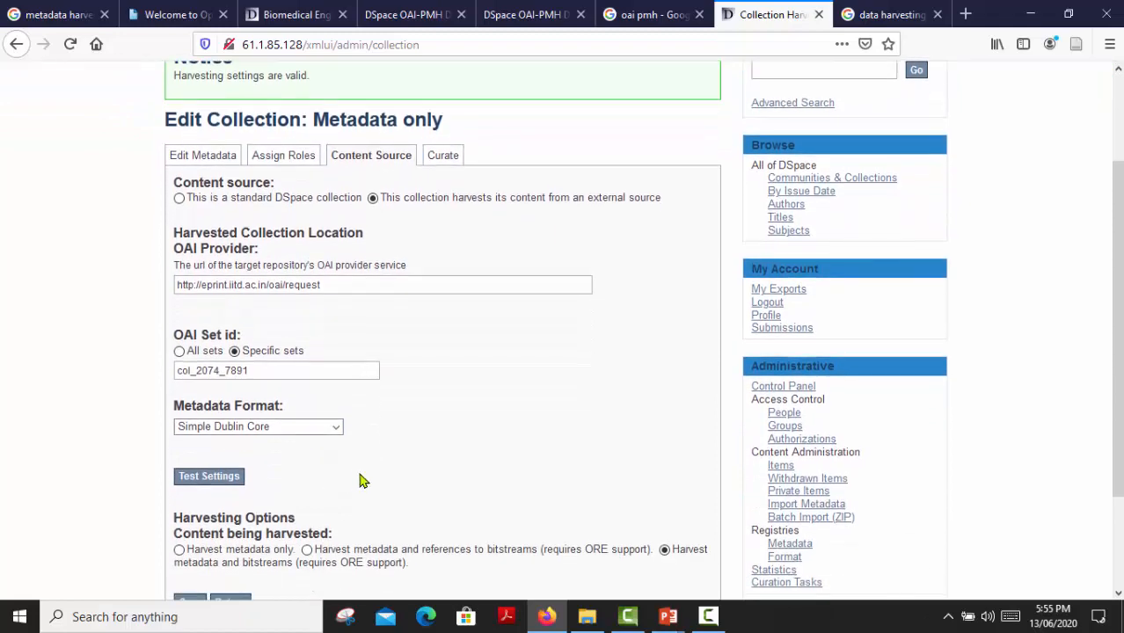
scroll(414, 458, "down", 1)
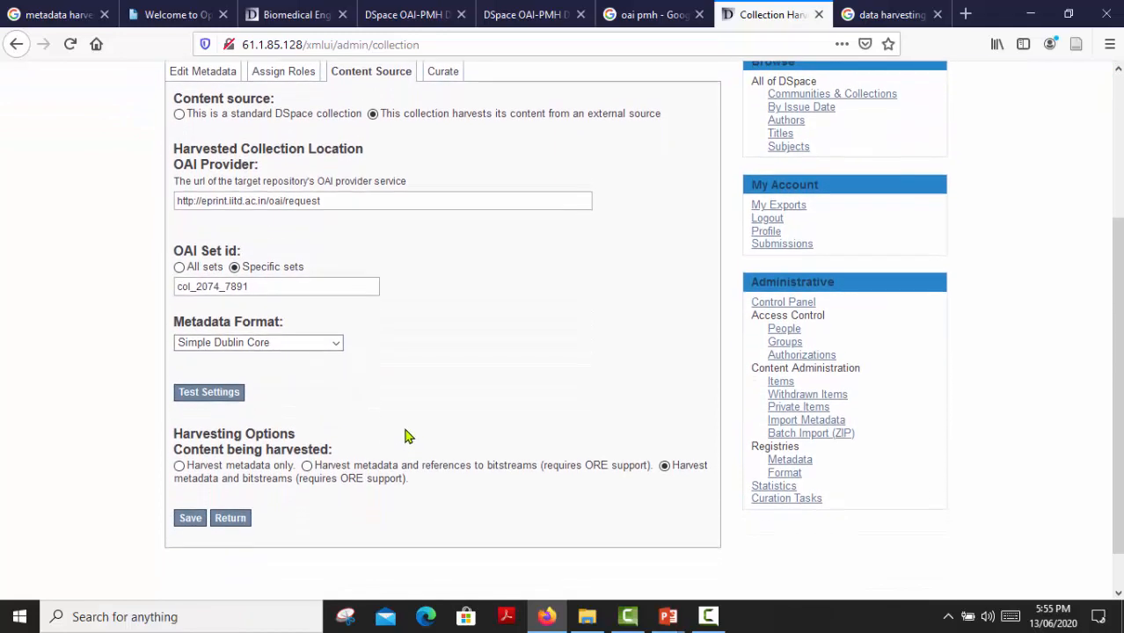
scroll(403, 434, "down", 1)
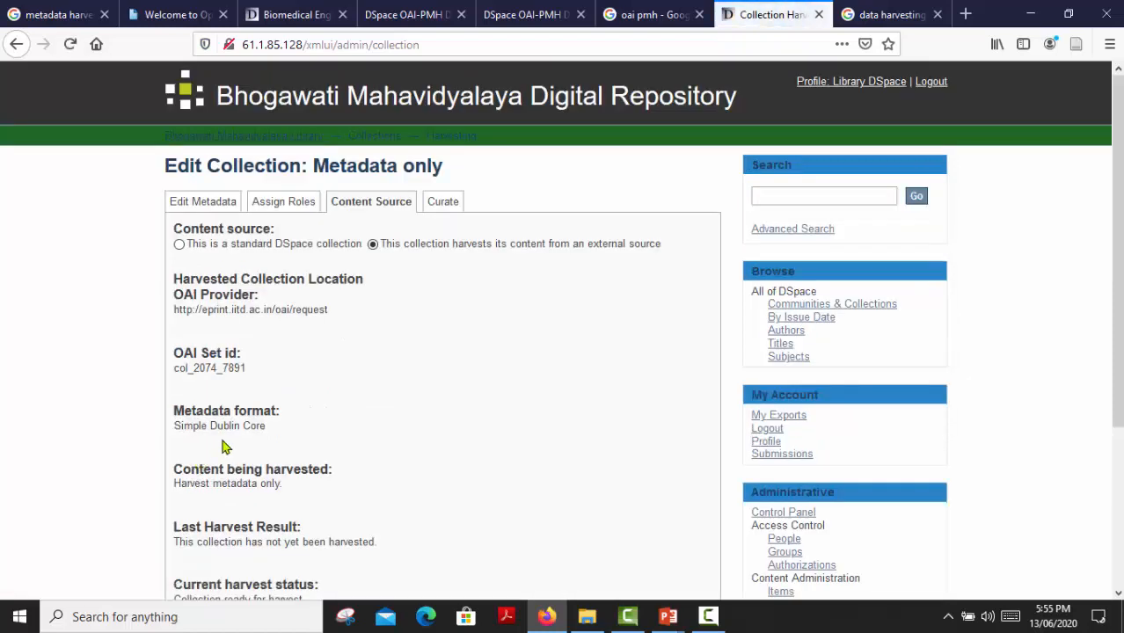
- Review the saved harvest settings, last harvest result and current status, and start importing the collection's content immediately
scroll(334, 415, "down", 2)
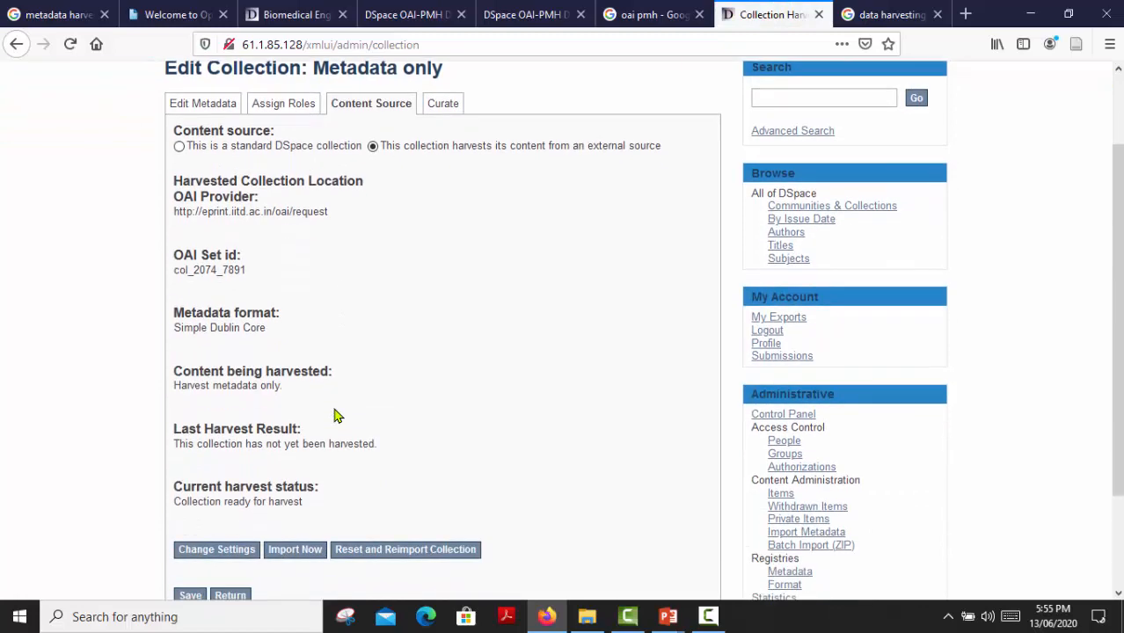
scroll(334, 415, "down", 2)
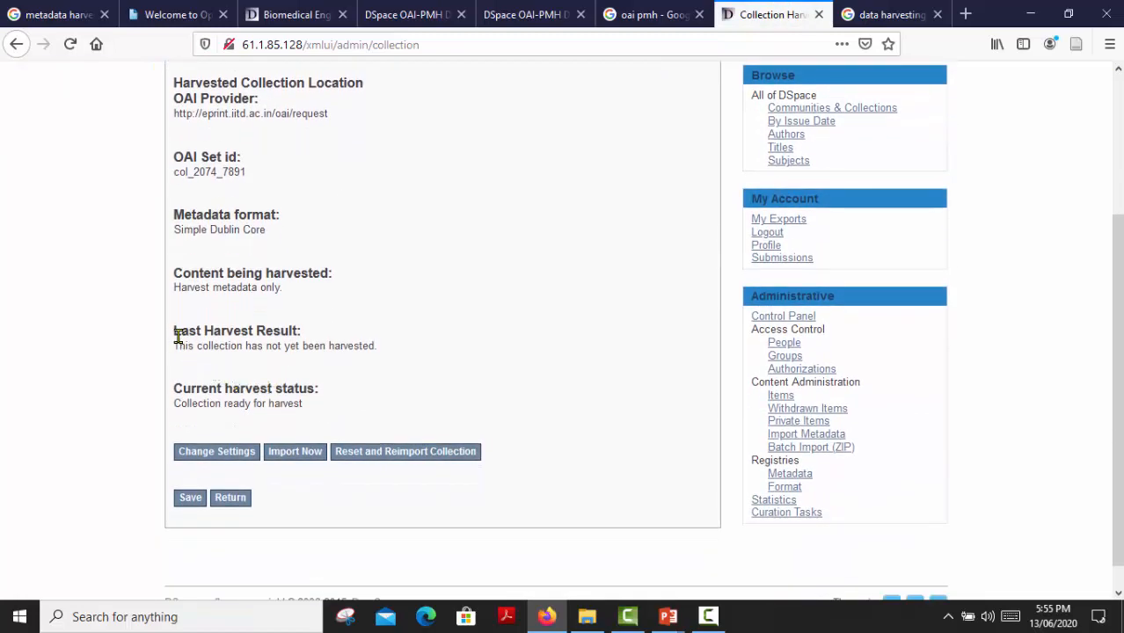
left_click_drag(172, 340, 333, 344)
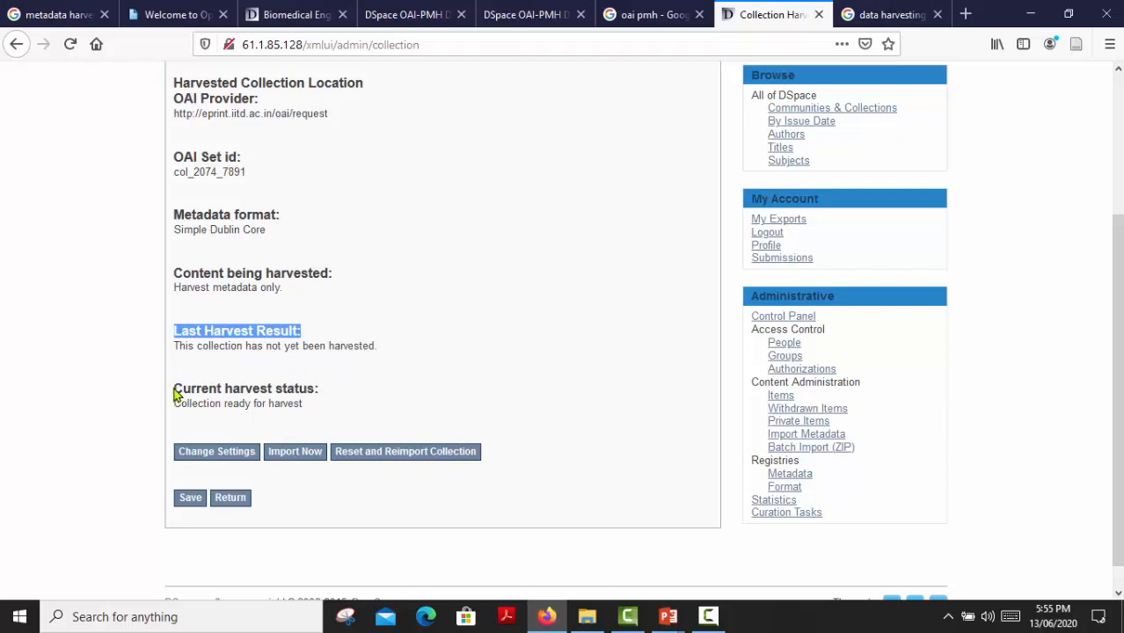
left_click_drag(173, 385, 332, 397)
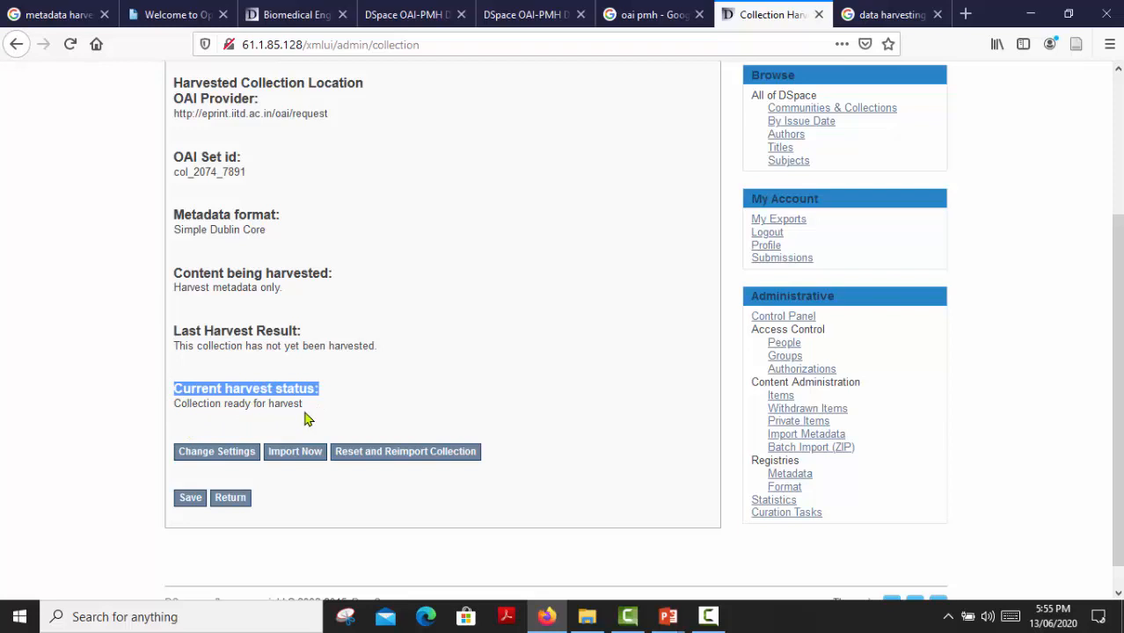
scroll(317, 431, "down", 1)
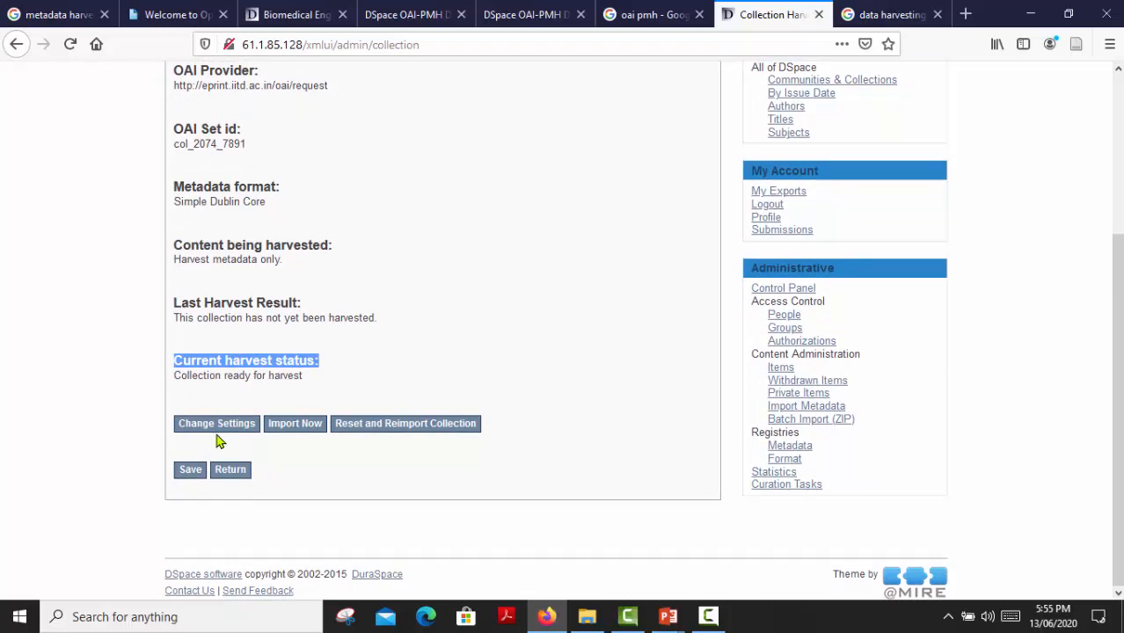
left_click(297, 461)
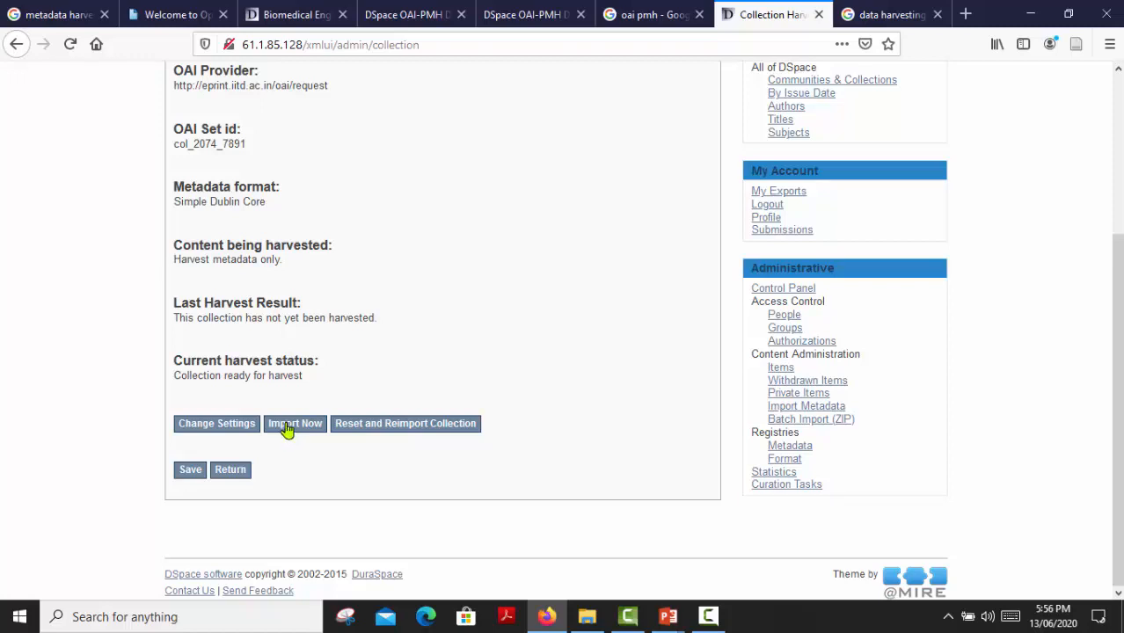
left_click(287, 429)
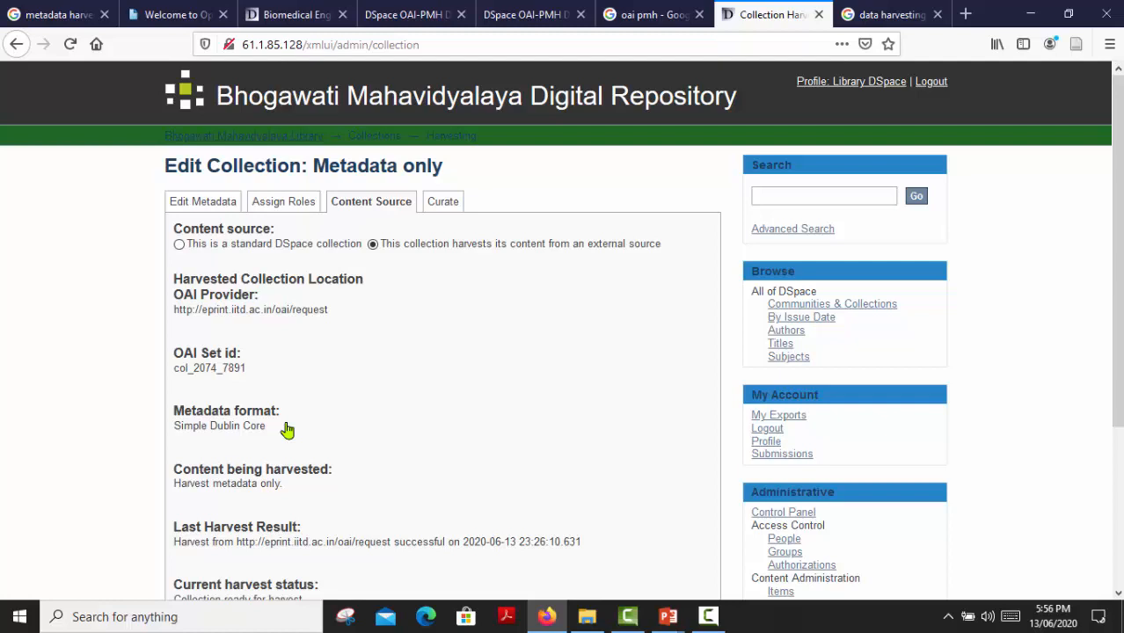
- Check the collection's last harvest result and open the Metadata Harvesting community from the repository's home page
scroll(281, 435, "down", 3)
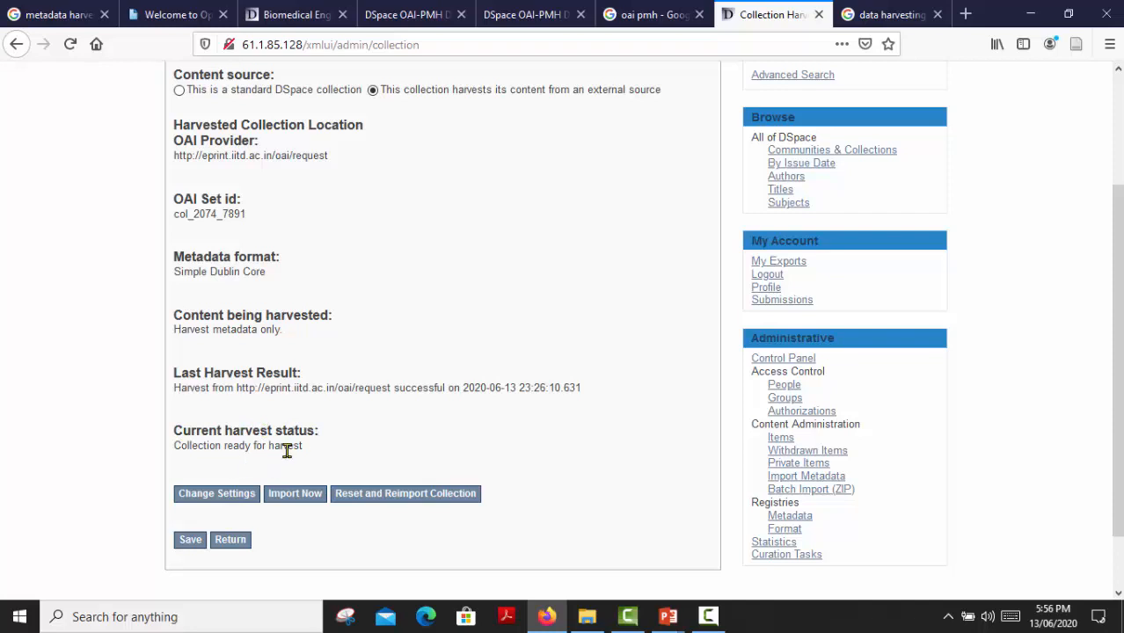
scroll(287, 451, "up", 3)
scroll(287, 452, "down", 4)
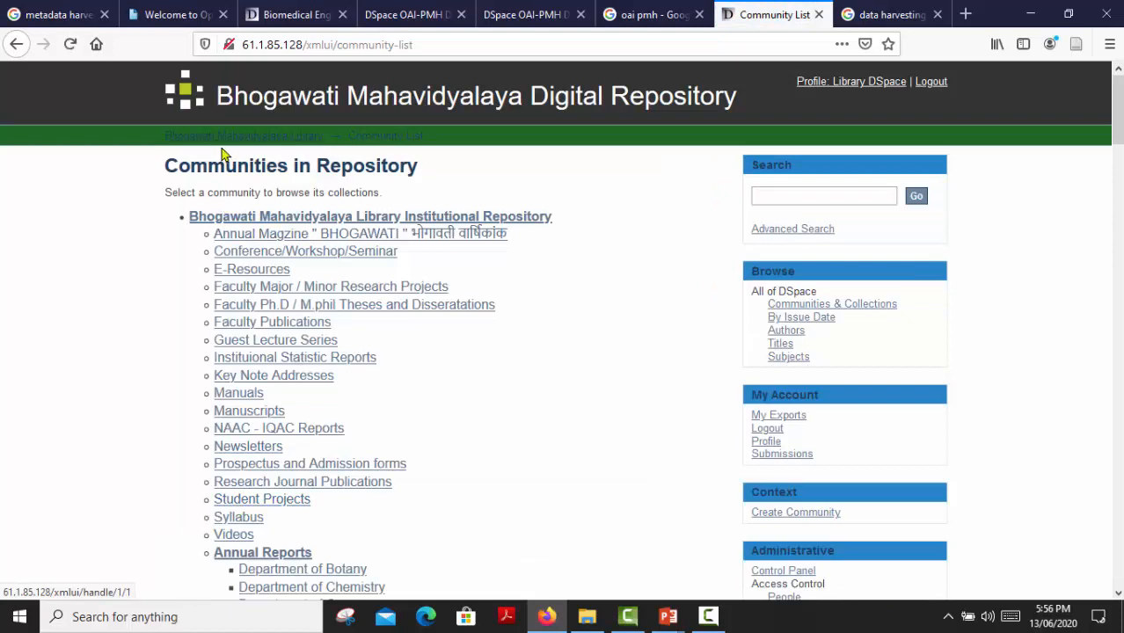
left_click(222, 141)
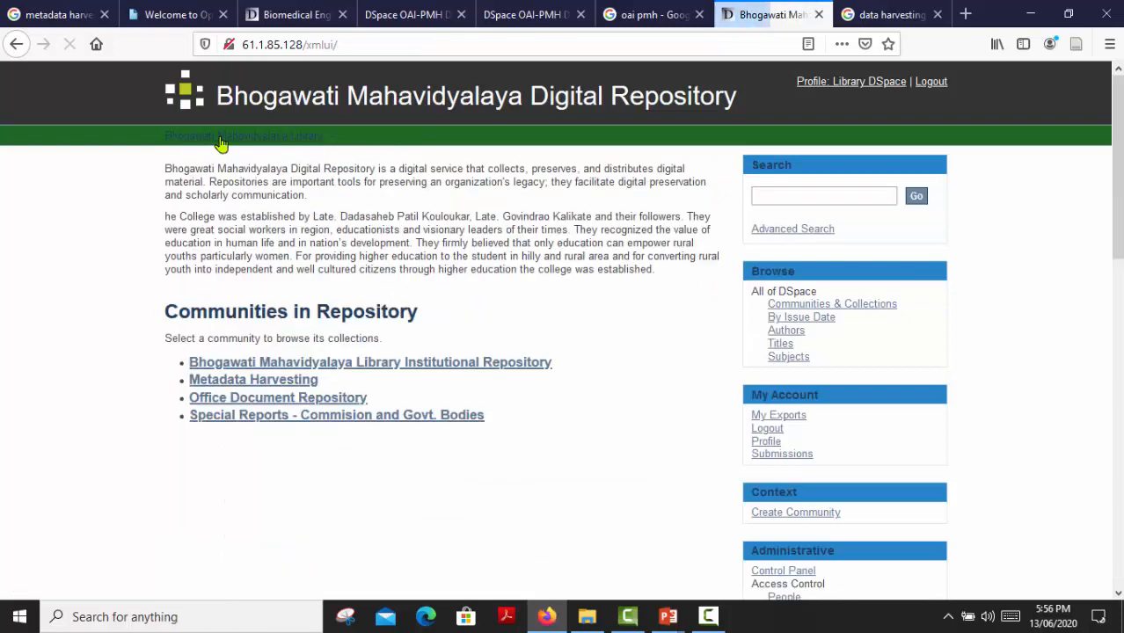
left_click(247, 383)
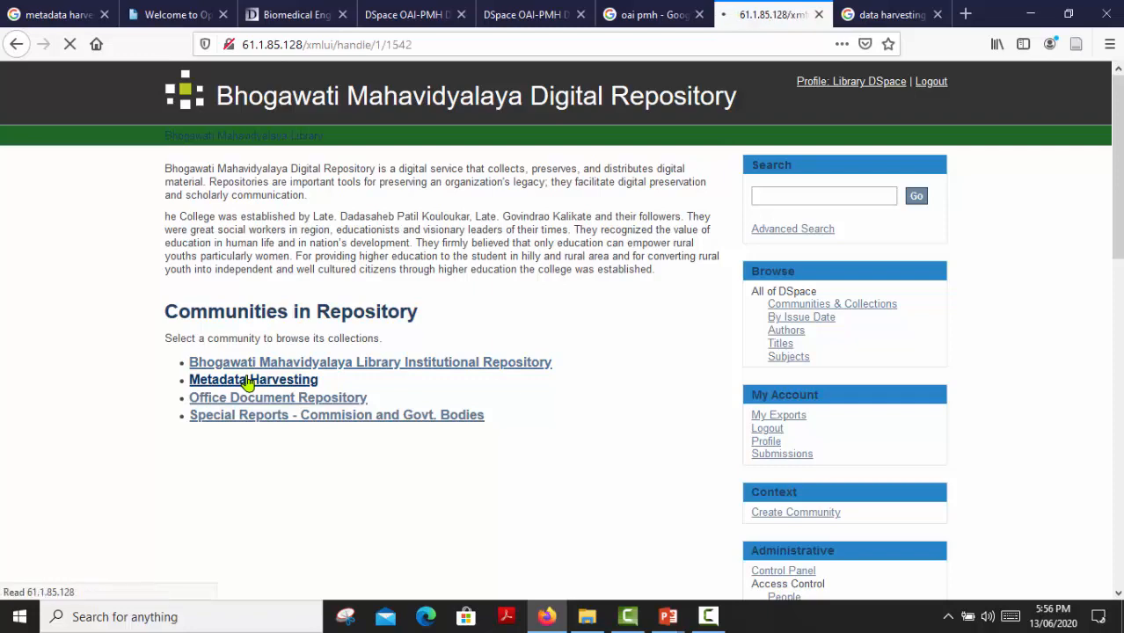
- Look over the Metadata Harvesting community's recent submissions and open its Metadata only collection
scroll(253, 377, "down", 2)
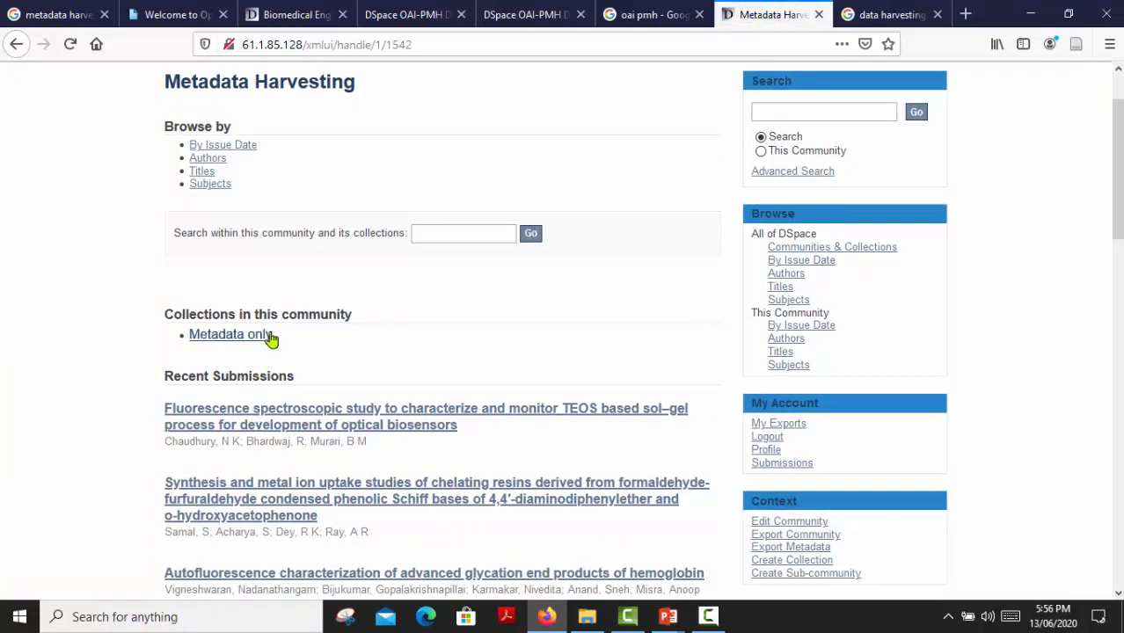
scroll(273, 334, "down", 2)
scroll(272, 319, "up", 2)
scroll(272, 319, "up", 1)
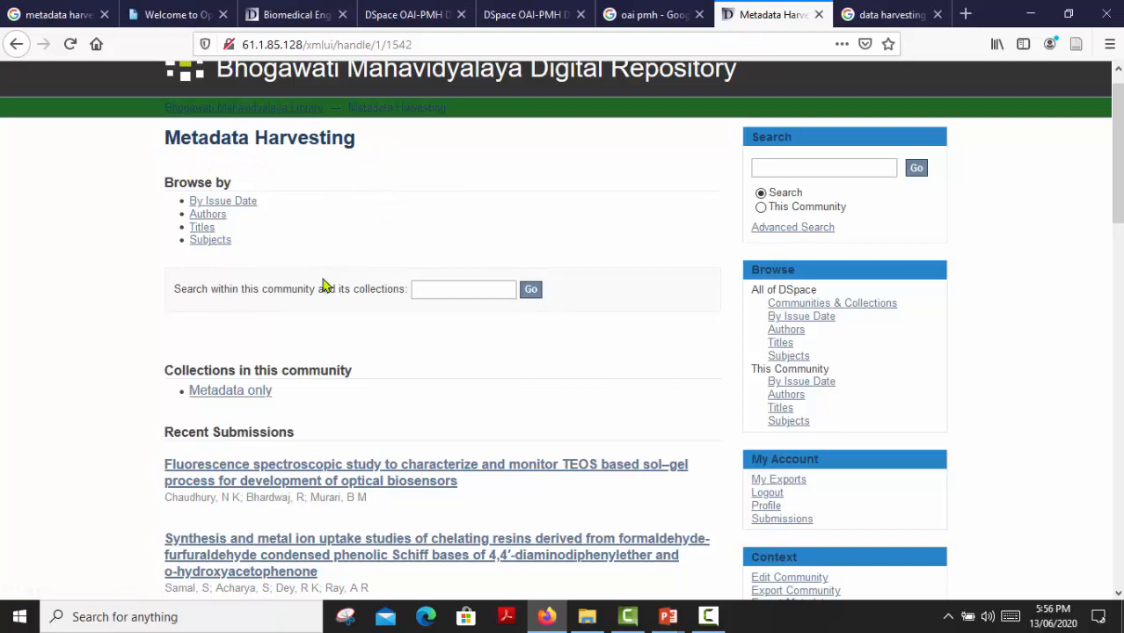
scroll(110, 282, "down", 2)
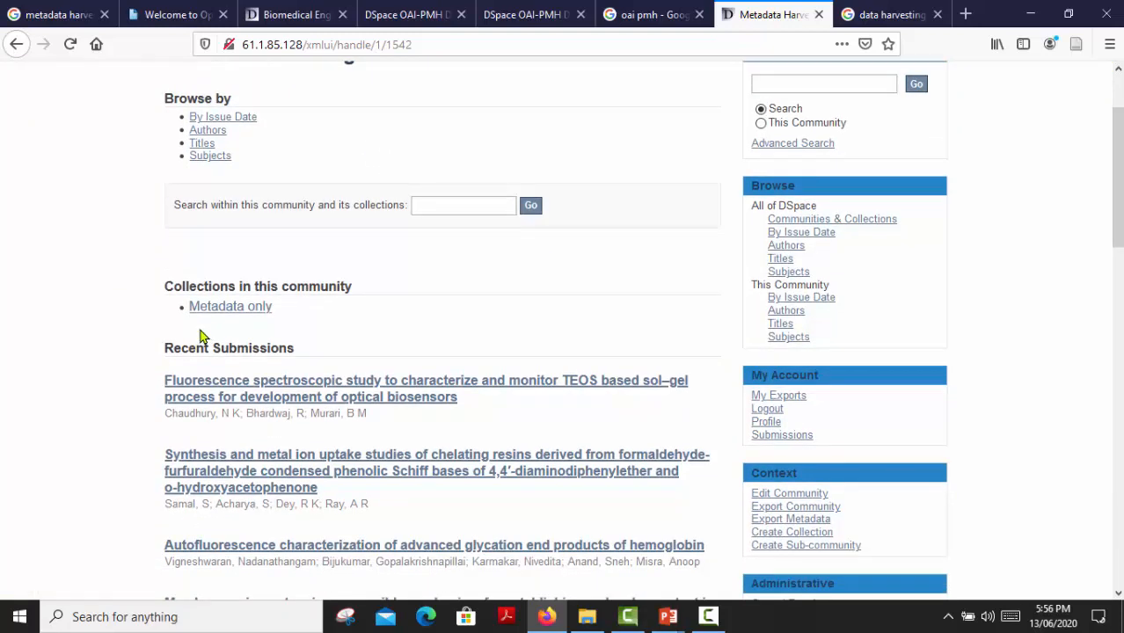
left_click(227, 314)
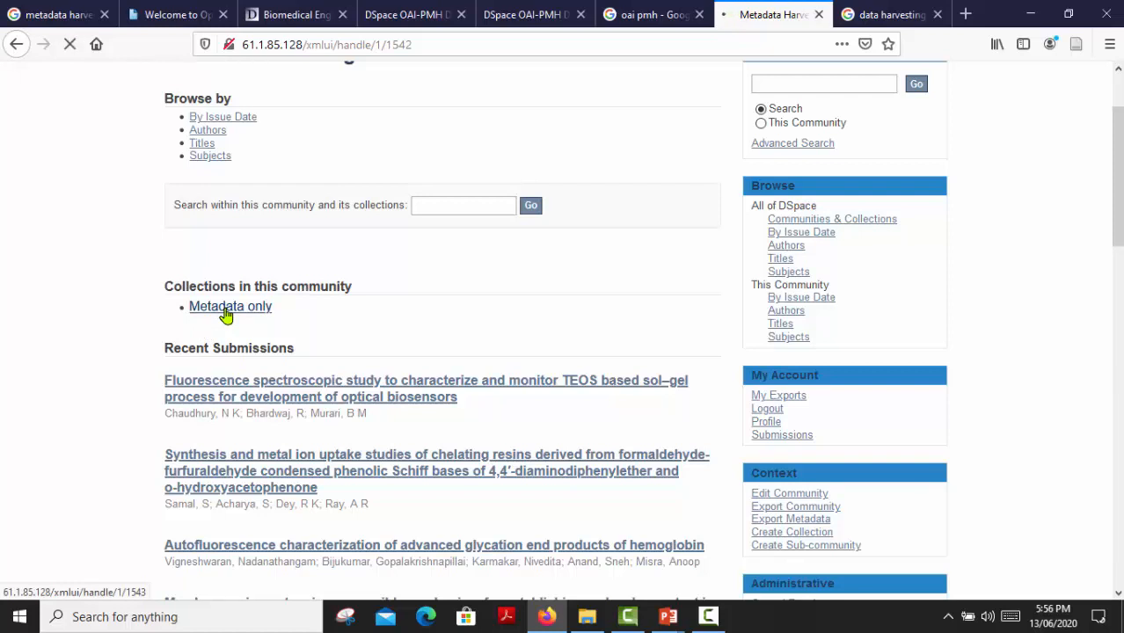
- Examine the titles and authors of the harvested items in the Metadata only collection's recent submissions
scroll(227, 315, "down", 3)
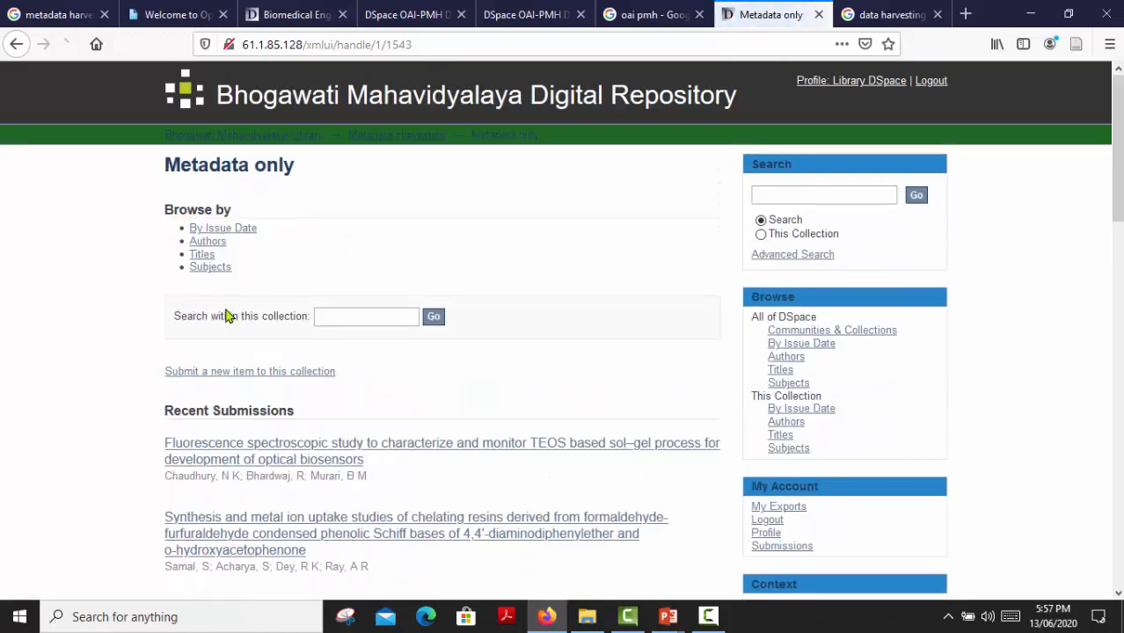
scroll(227, 316, "down", 3)
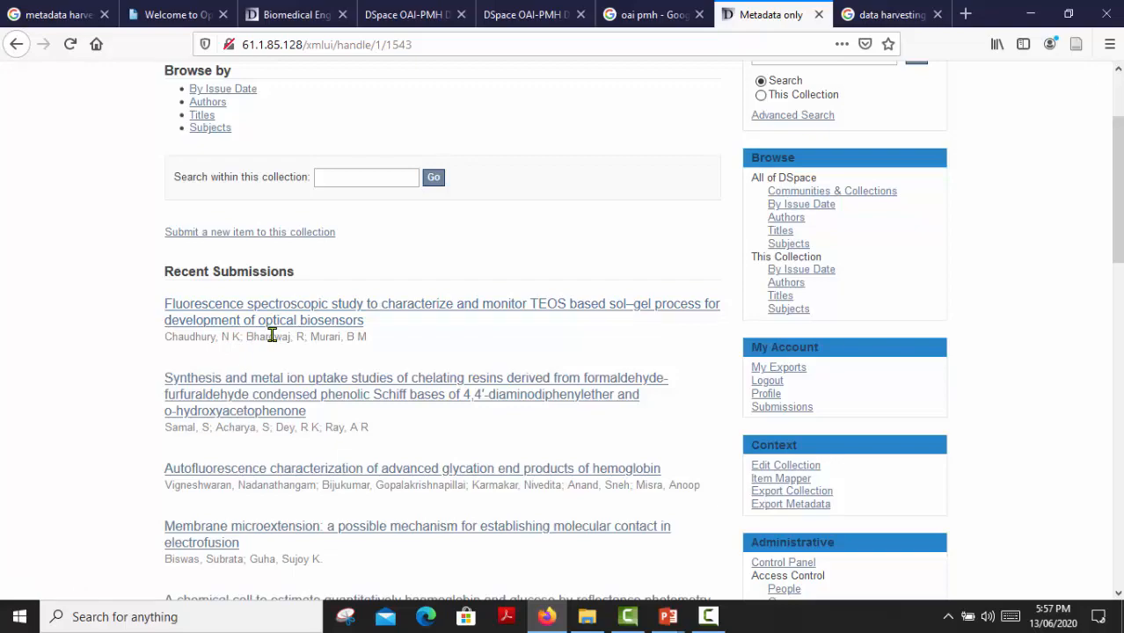
scroll(272, 335, "down", 7)
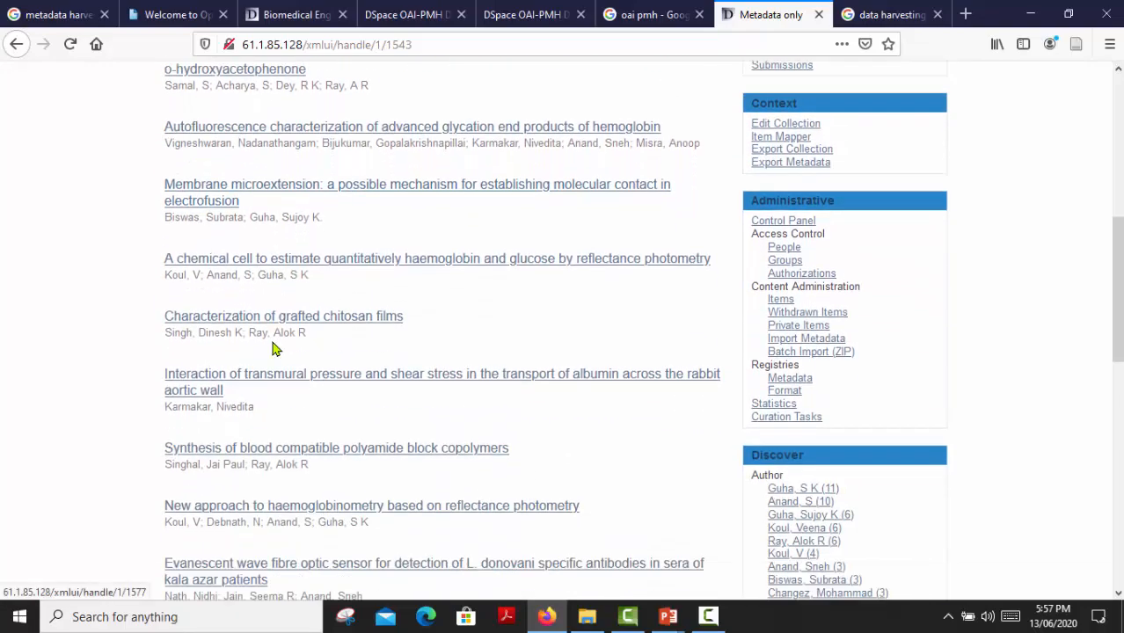
scroll(272, 349, "down", 8)
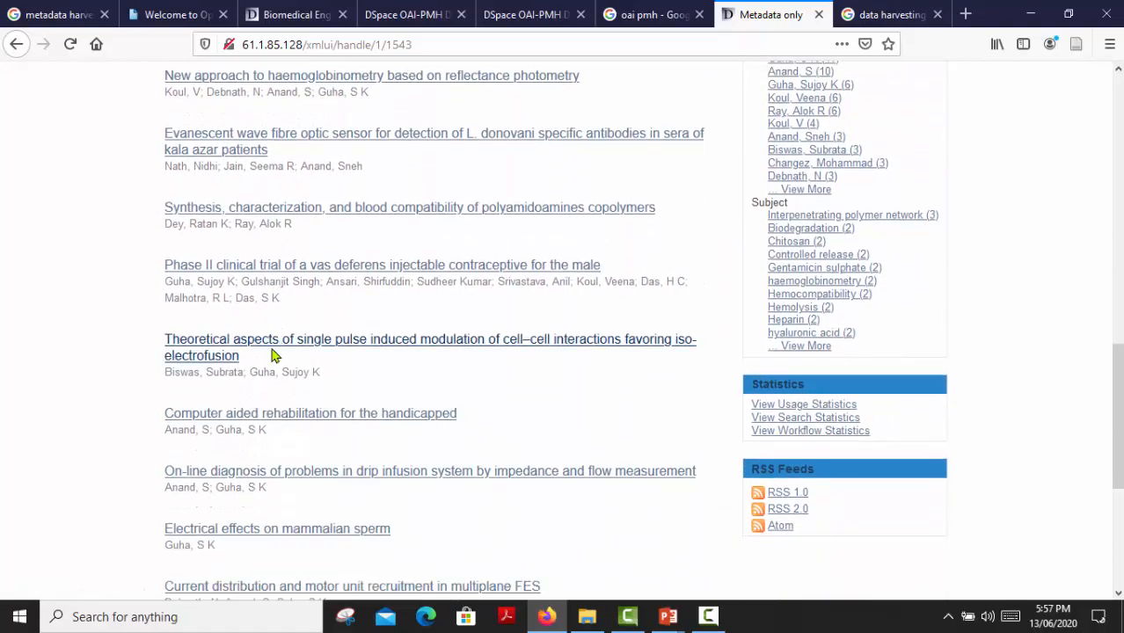
scroll(272, 352, "down", 6)
scroll(271, 344, "up", 3)
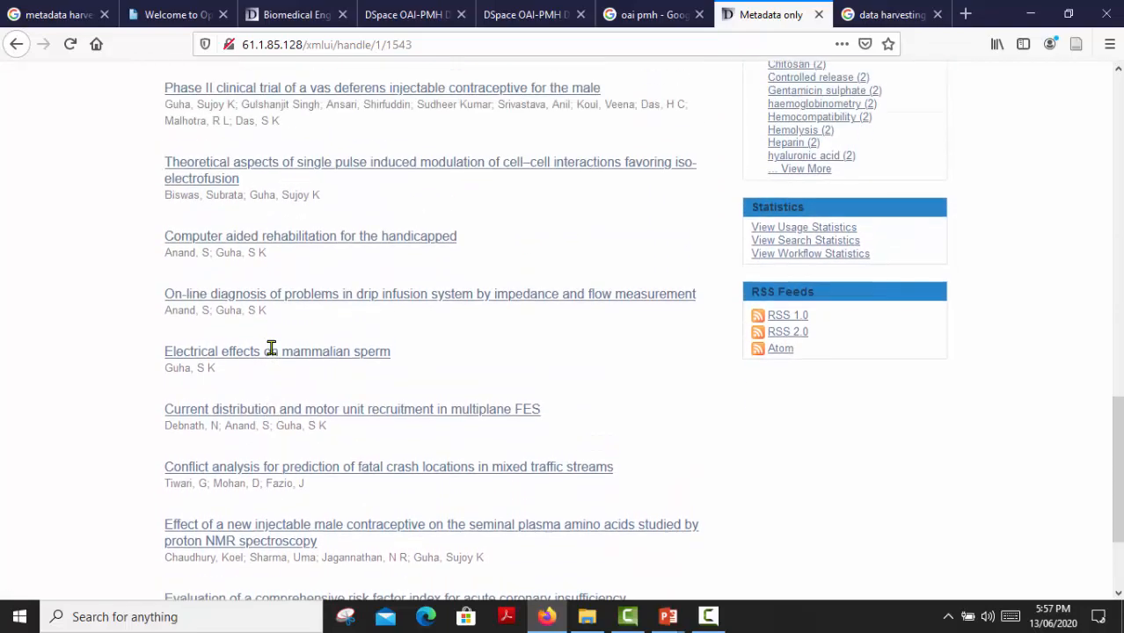
scroll(276, 356, "down", 3)
scroll(275, 356, "up", 5)
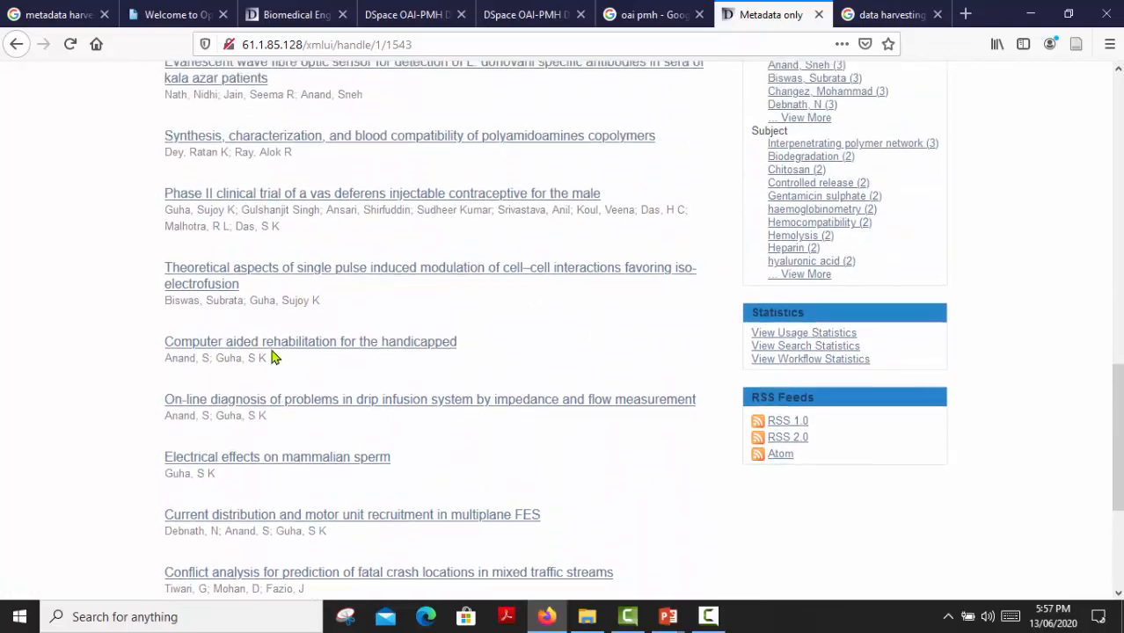
- Open the harvested item on the fluorescence spectroscopic study of the TEOS-based sol–gel process and read its title, authors and description
scroll(272, 357, "up", 4)
scroll(272, 356, "up", 5)
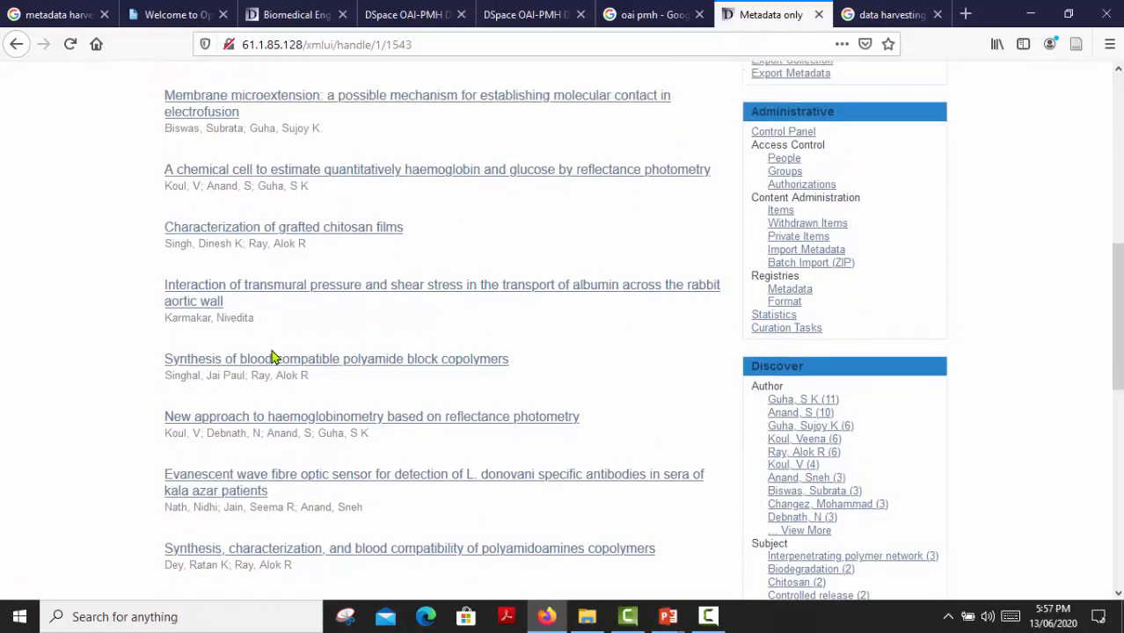
scroll(272, 356, "up", 2)
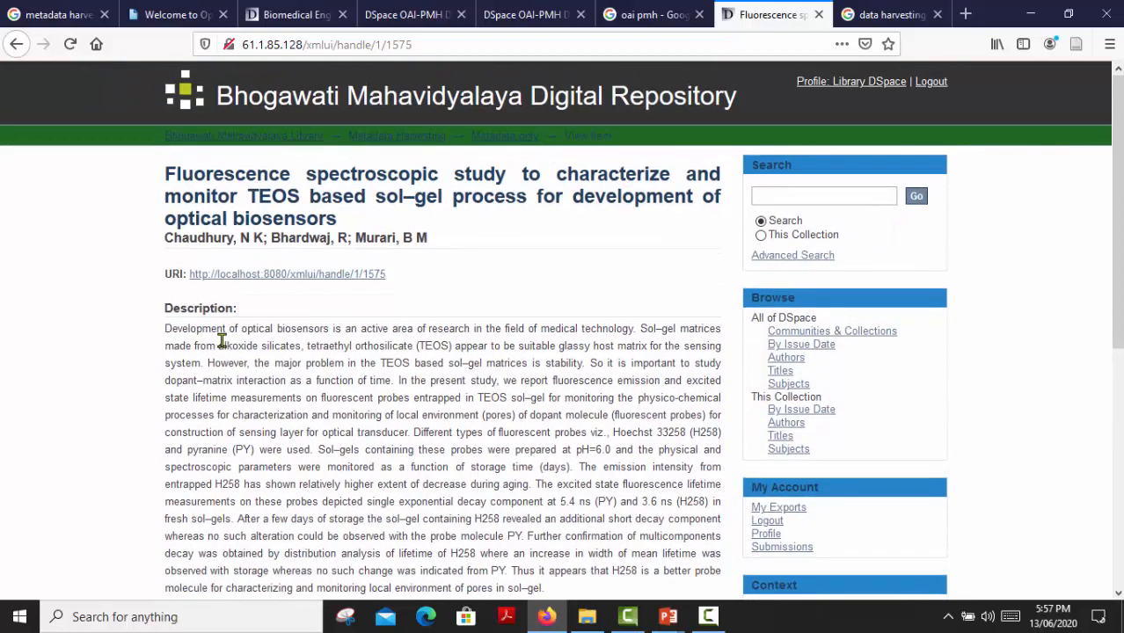
scroll(224, 348, "down", 4)
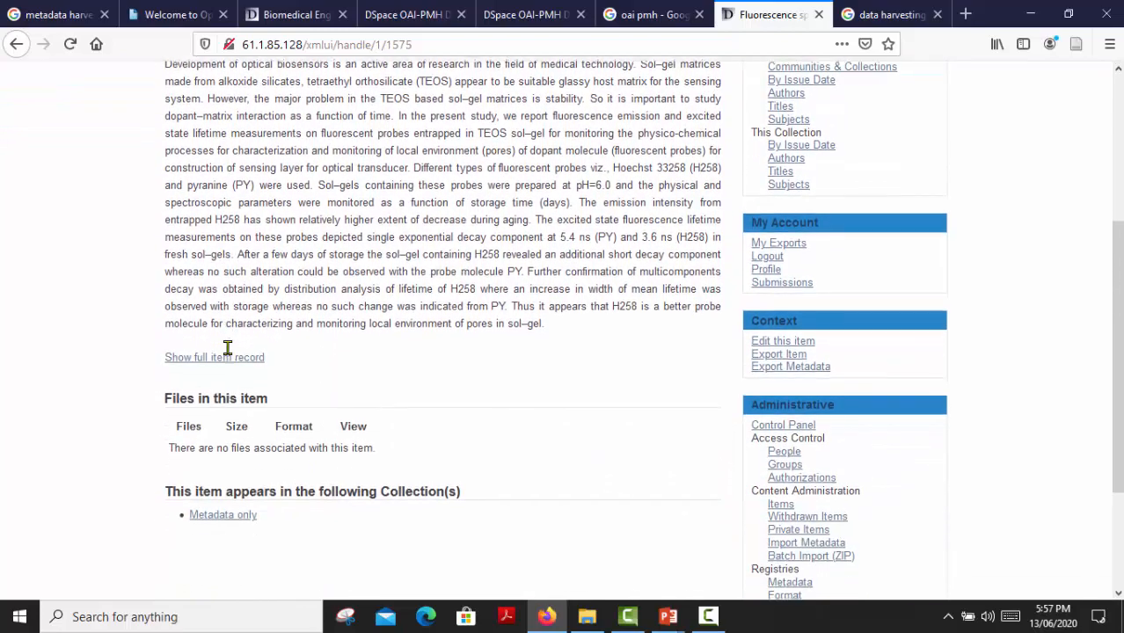
scroll(227, 354, "up", 3)
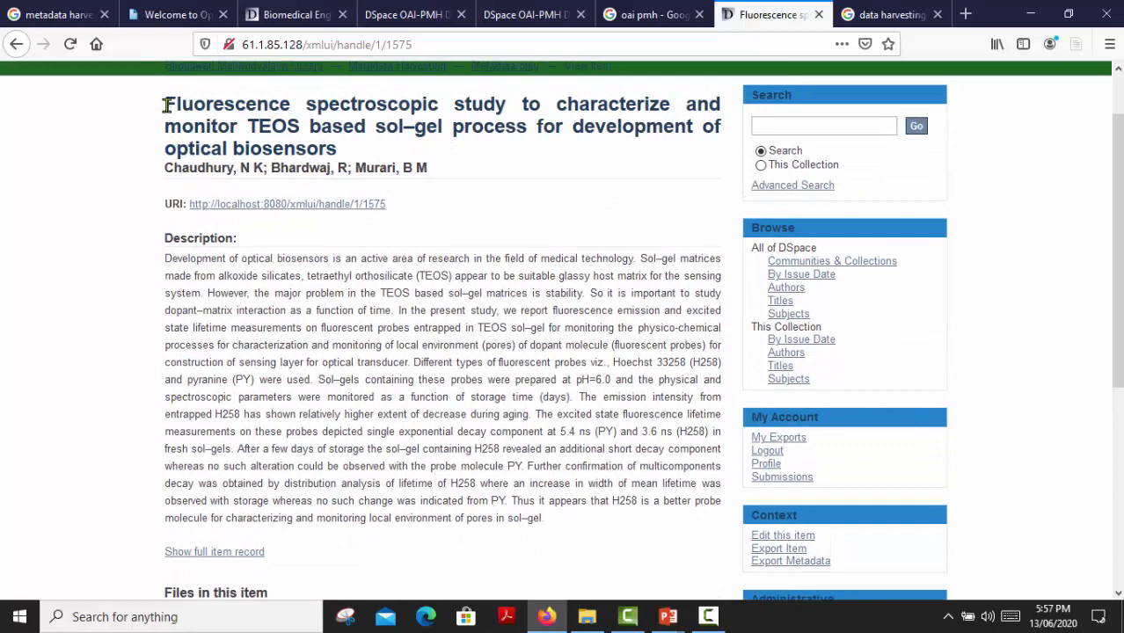
left_click_drag(167, 102, 418, 530)
scroll(316, 475, "down", 1)
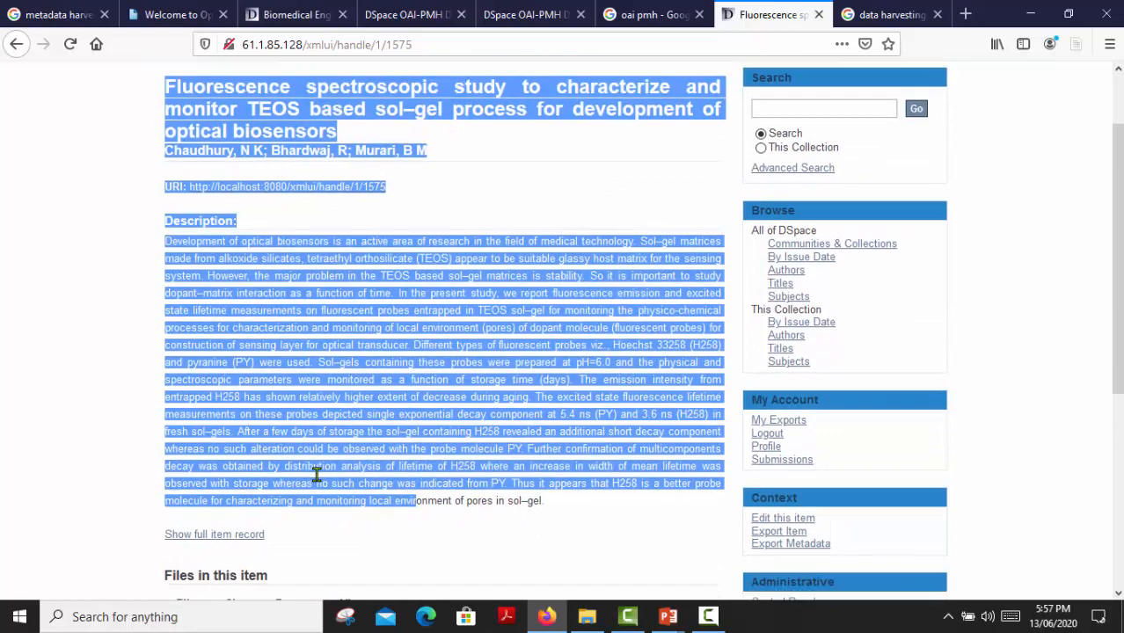
scroll(308, 481, "down", 1)
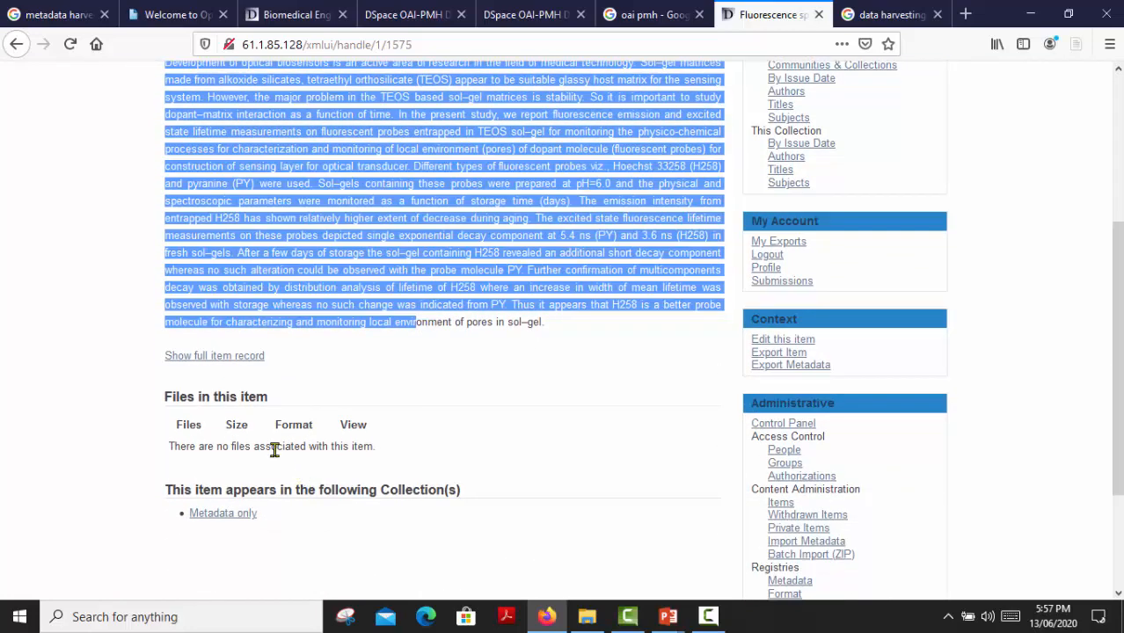
- Check the harvested item's files section for any associated files
left_click_drag(164, 394, 308, 411)
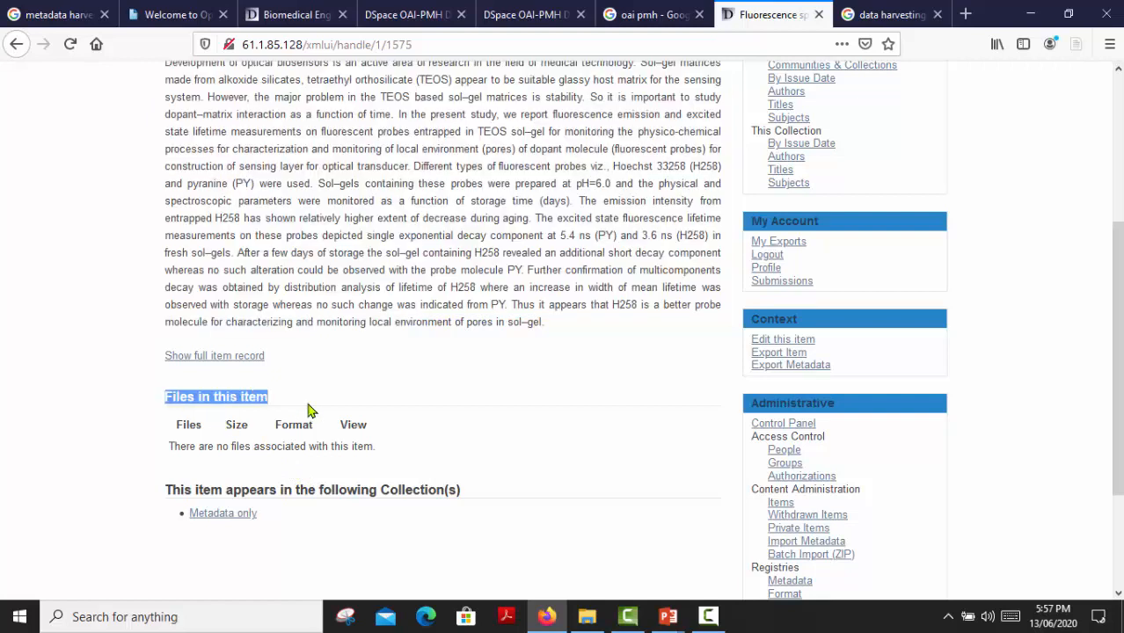
left_click(276, 450)
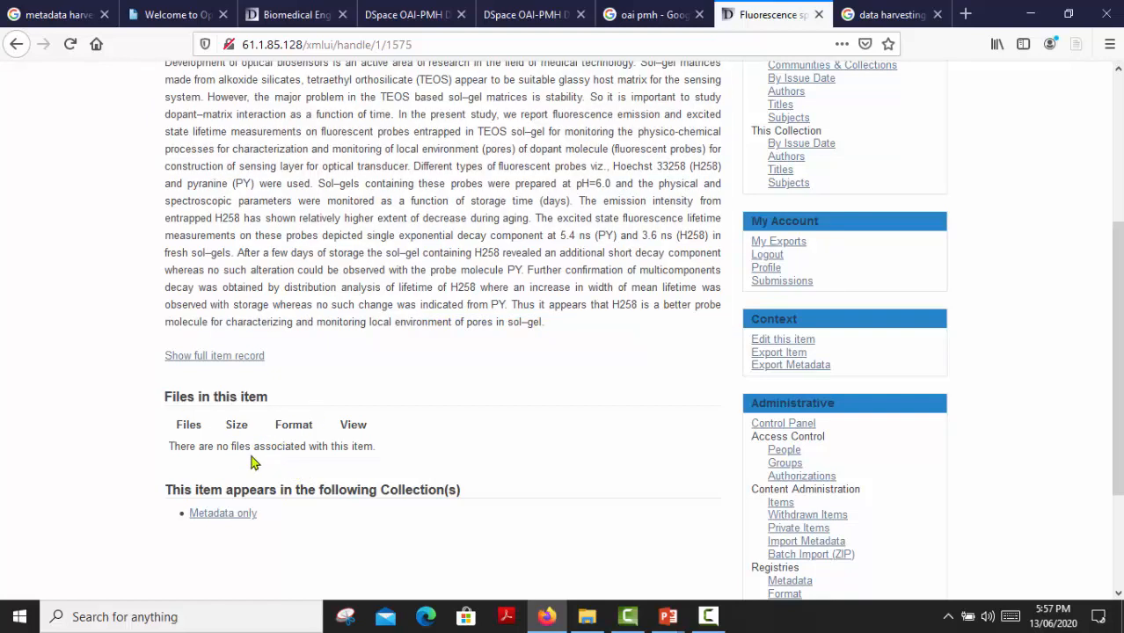
left_click_drag(168, 446, 388, 465)
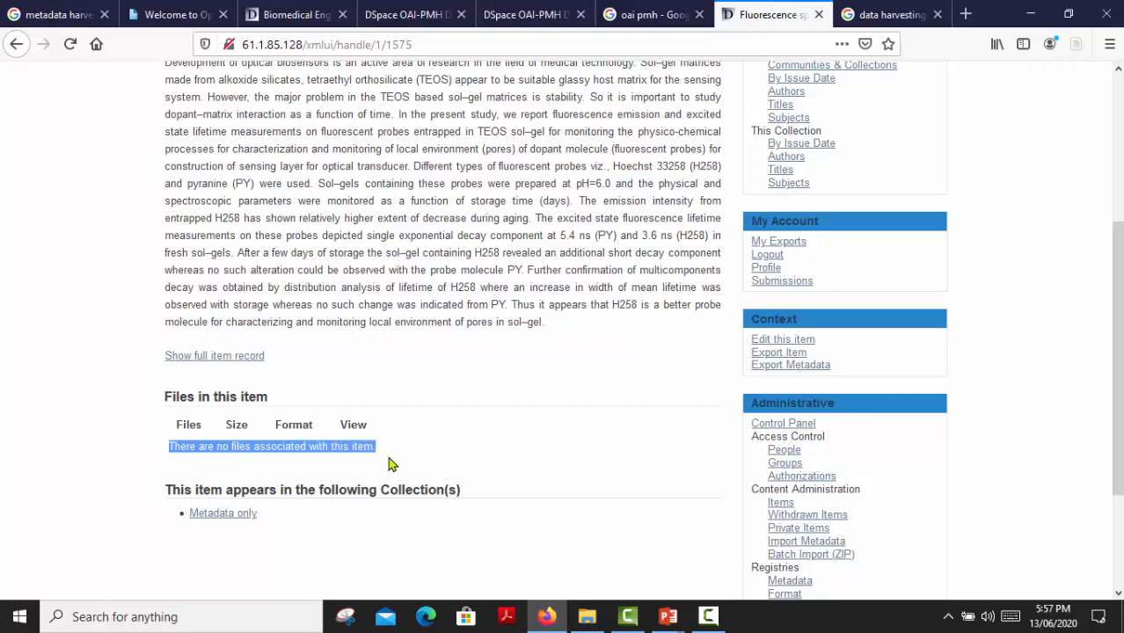
scroll(266, 391, "up", 3)
scroll(223, 334, "down", 1)
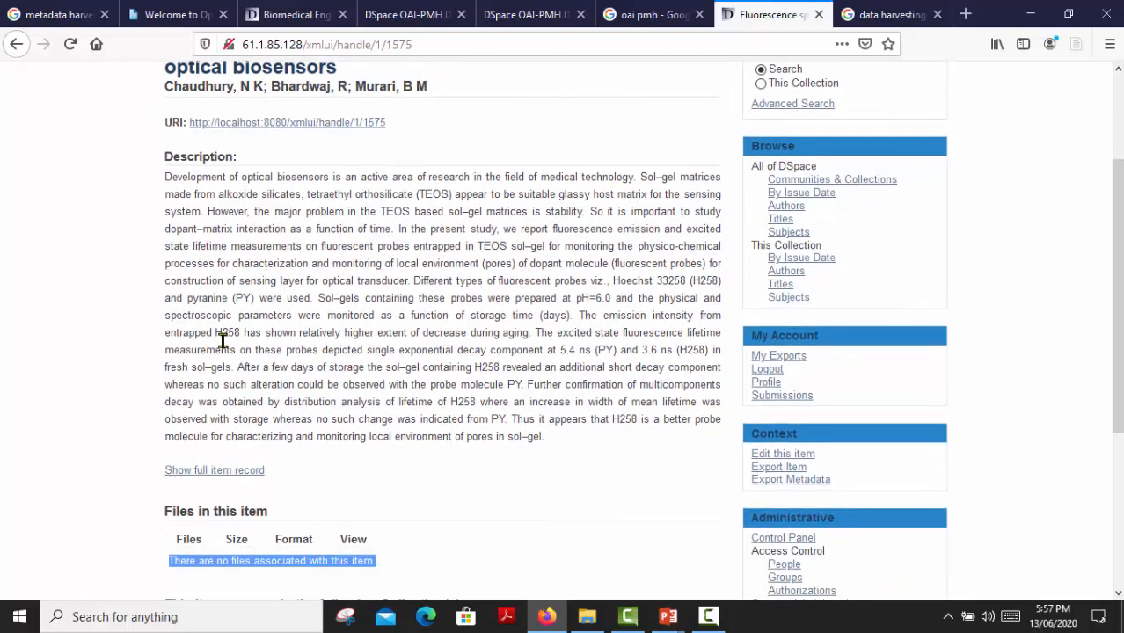
scroll(222, 342, "down", 2)
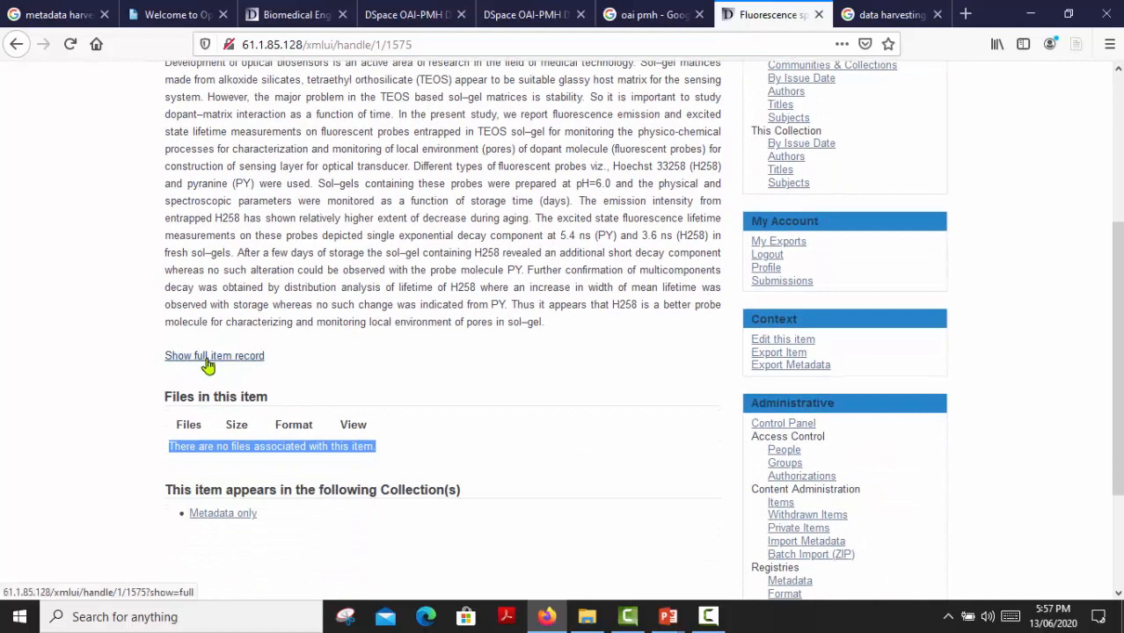
- Open the item's full record and examine its Dublin Core creator, date, identifier and description fields
left_click(208, 357)
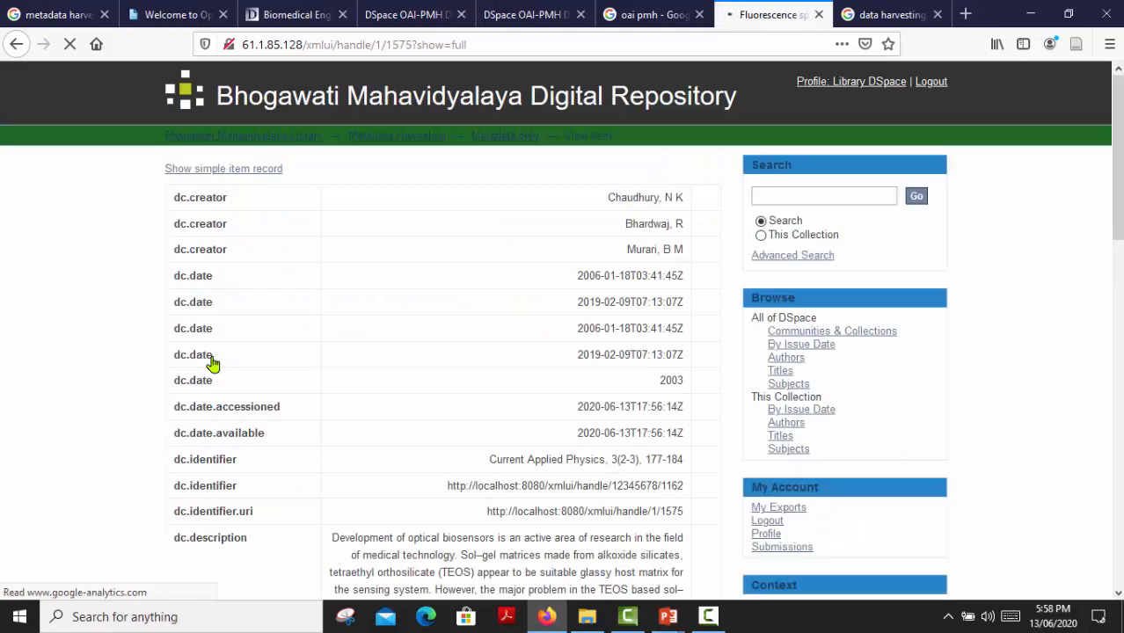
scroll(213, 363, "down", 1)
scroll(214, 363, "up", 1)
scroll(213, 363, "down", 1)
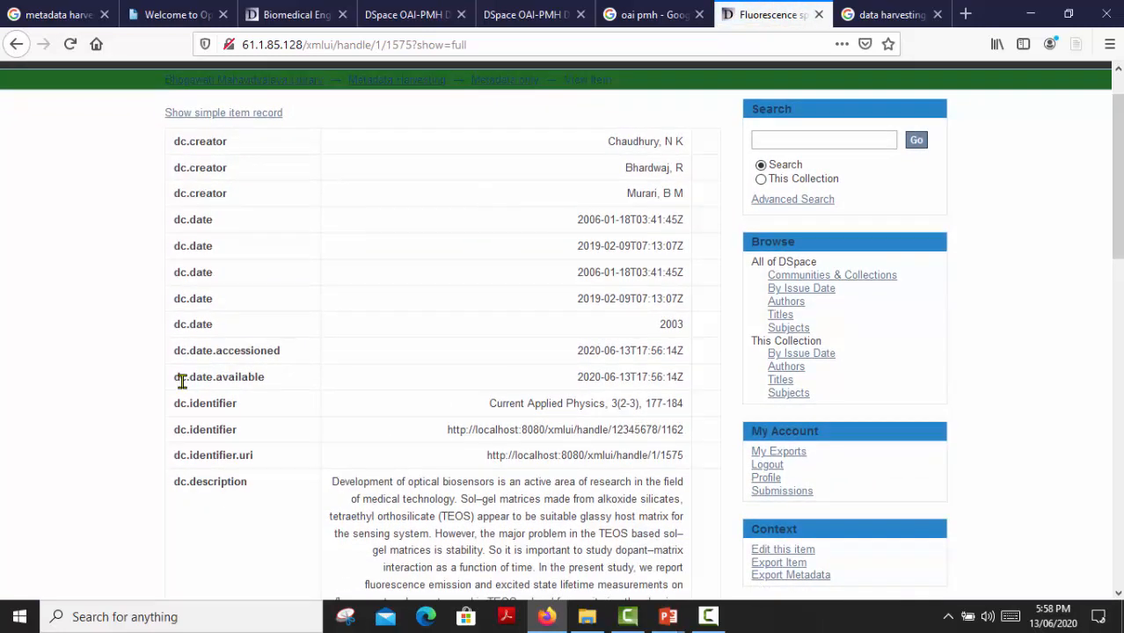
scroll(206, 188, "down", 1)
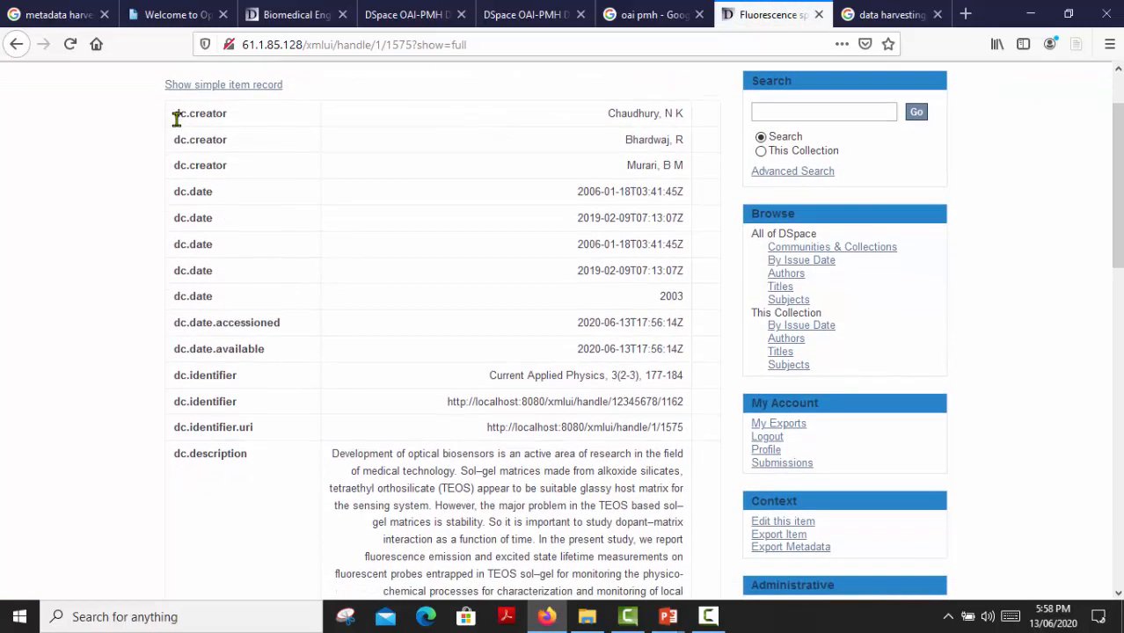
left_click_drag(176, 119, 517, 591)
scroll(342, 468, "down", 2)
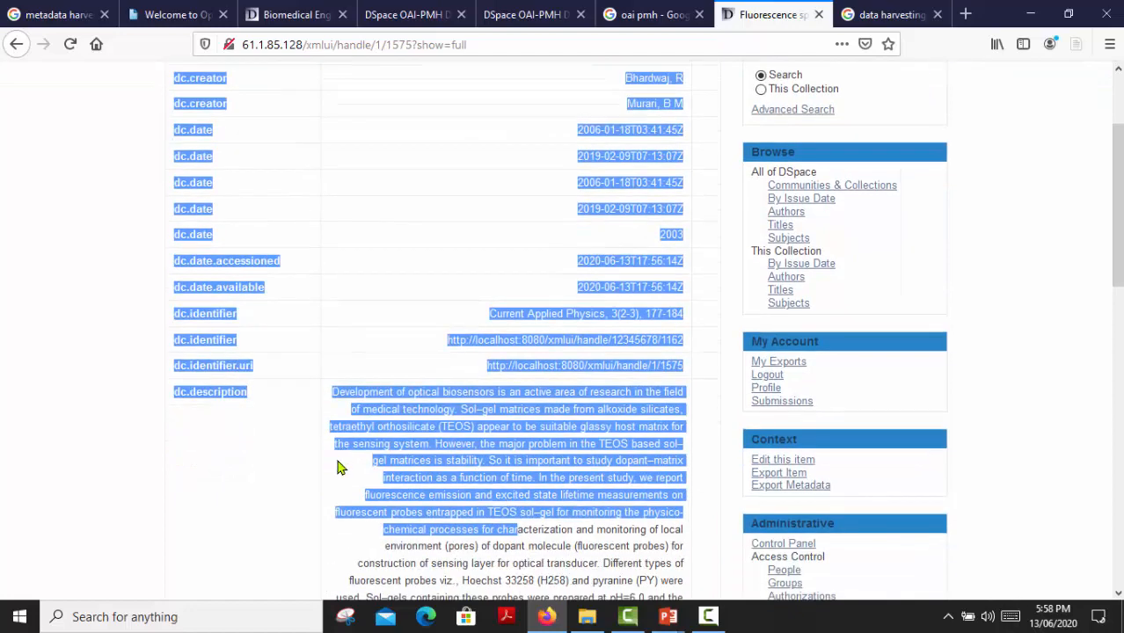
scroll(341, 468, "down", 1)
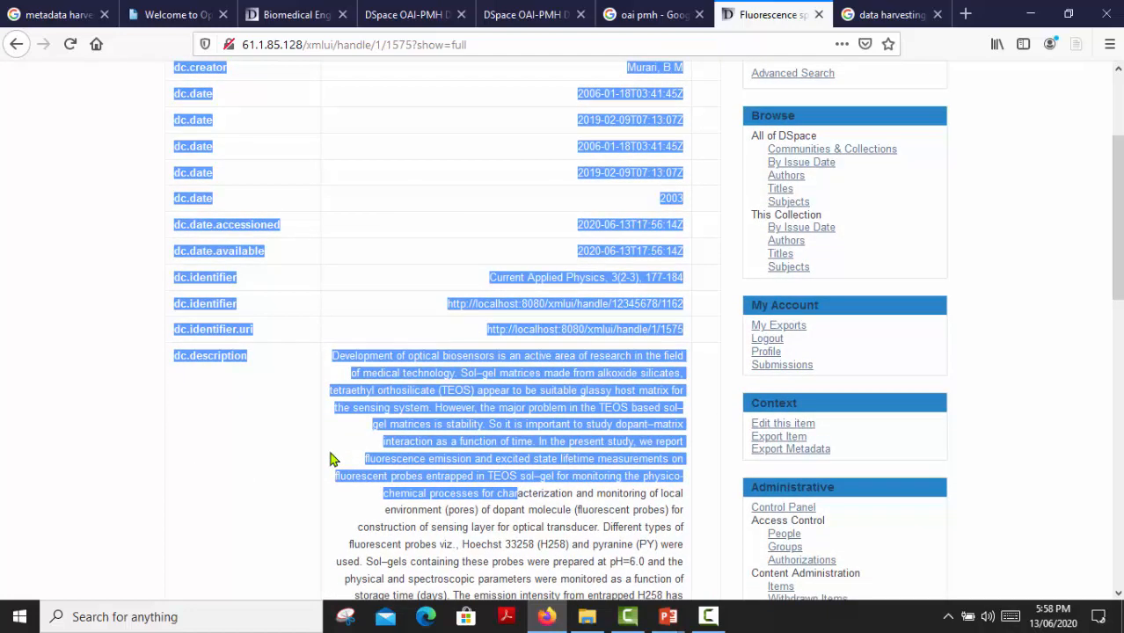
scroll(331, 459, "up", 5)
left_click(102, 278)
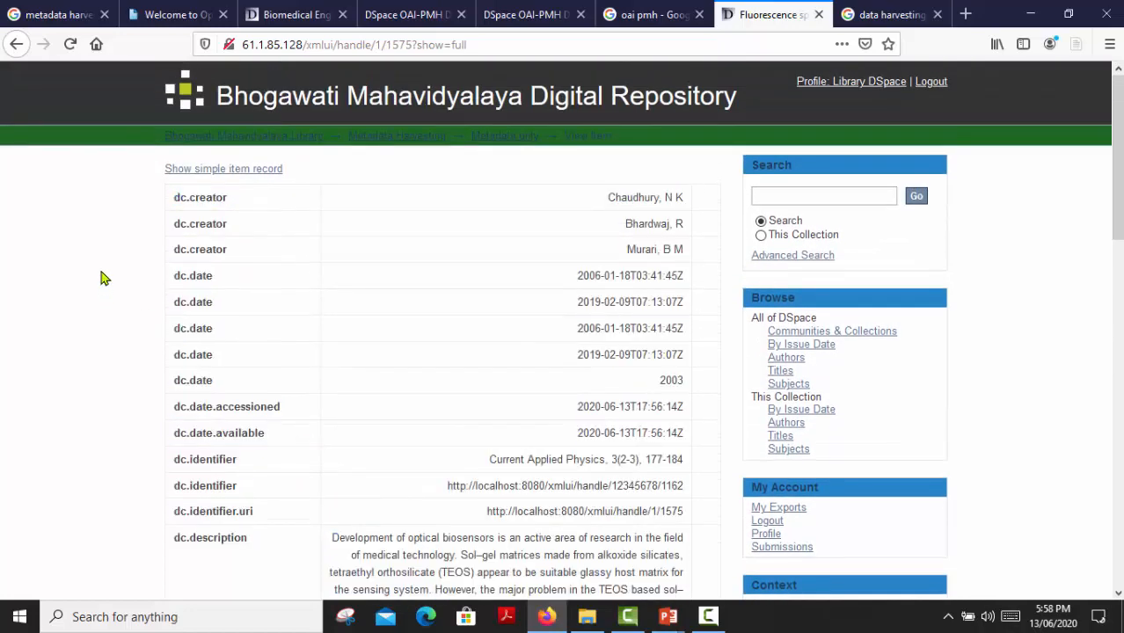
- Go back to the Metadata Harvesting community and start creating a new collection in it
left_click(16, 44)
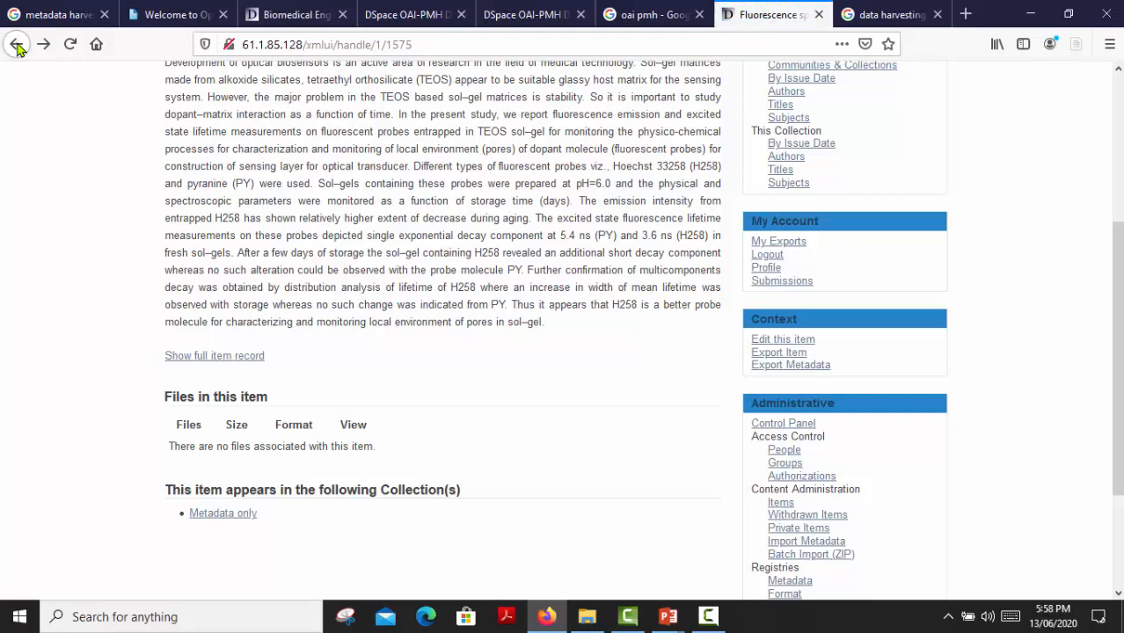
left_click(17, 46)
scroll(194, 163, "up", 2)
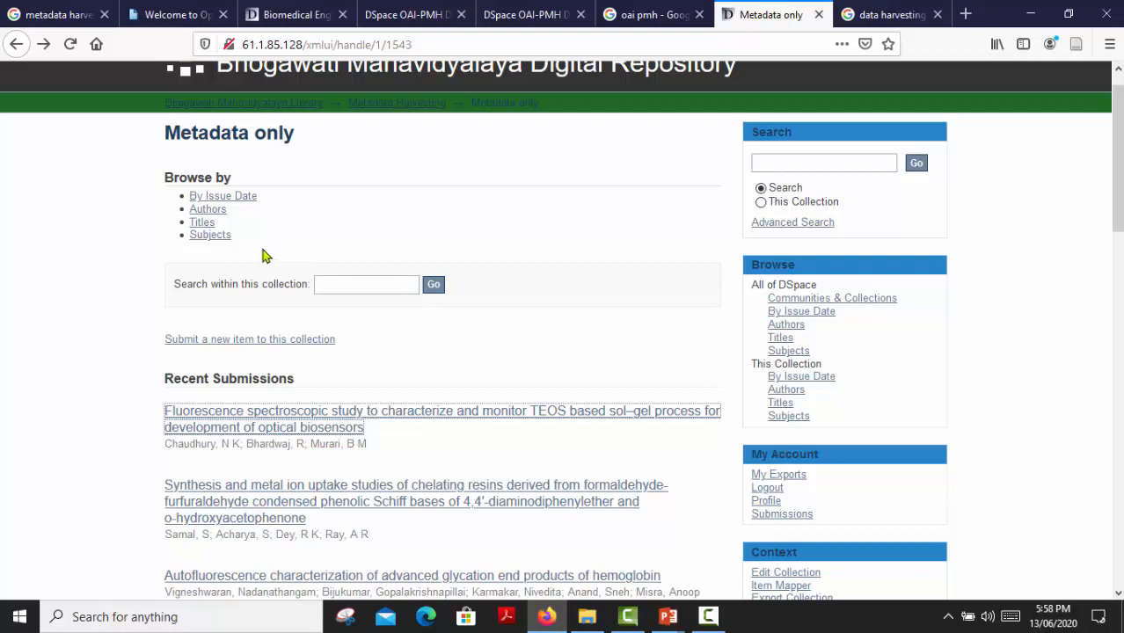
scroll(295, 200, "up", 1)
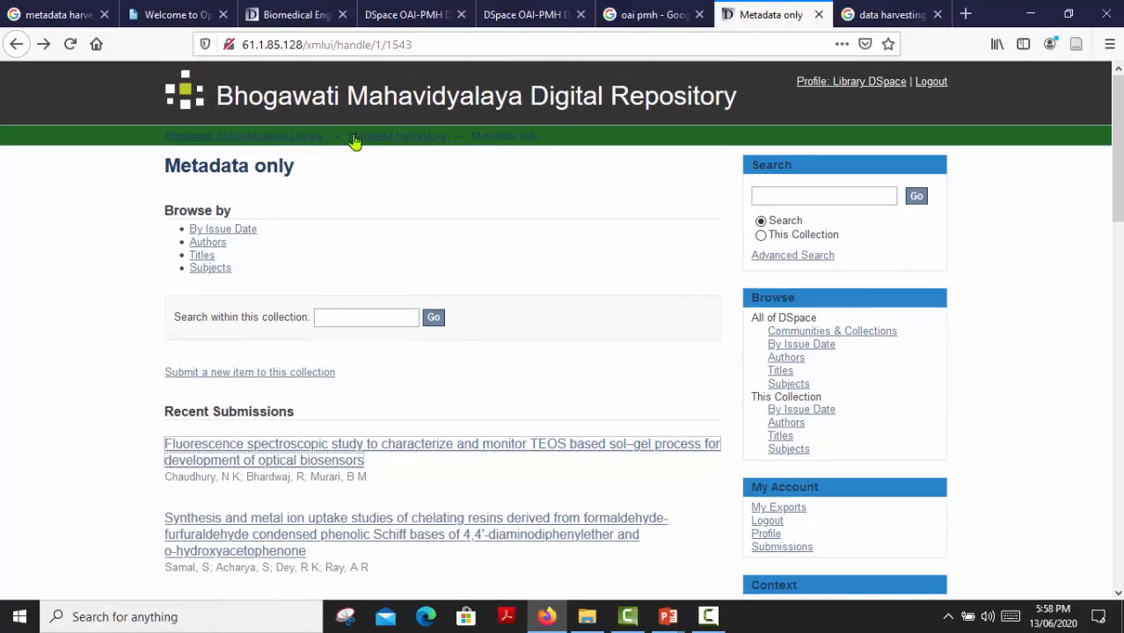
left_click(367, 142)
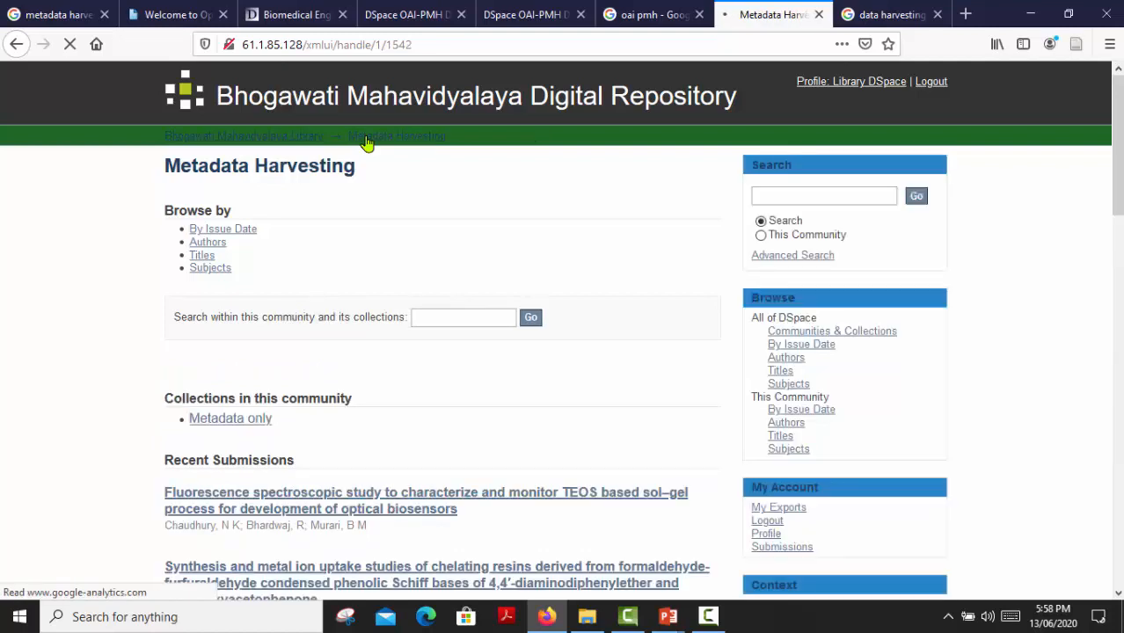
scroll(721, 400, "down", 3)
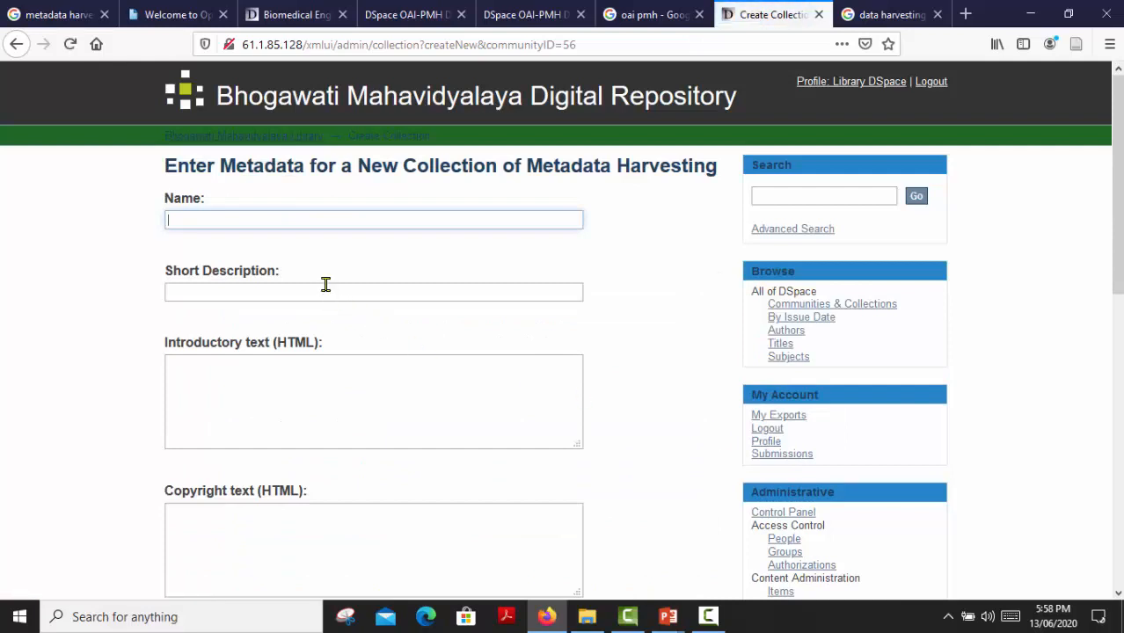
- Name the new collection "Metadata only and Reference to Bisttreams" and create it with the remaining metadata left blank
type("Metadata")
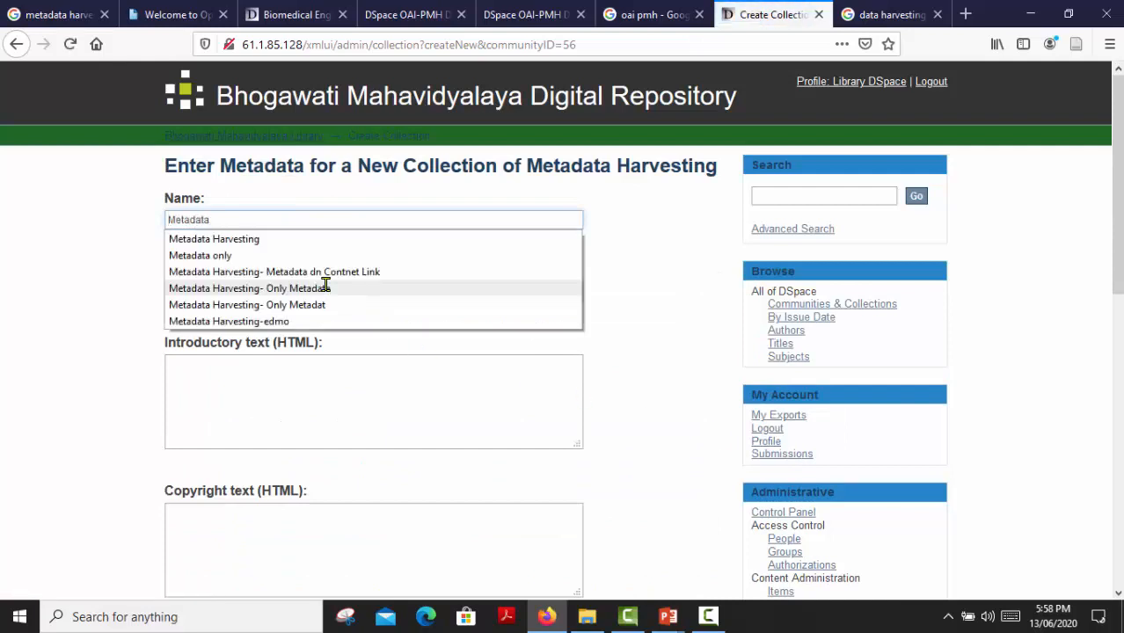
type(" only a")
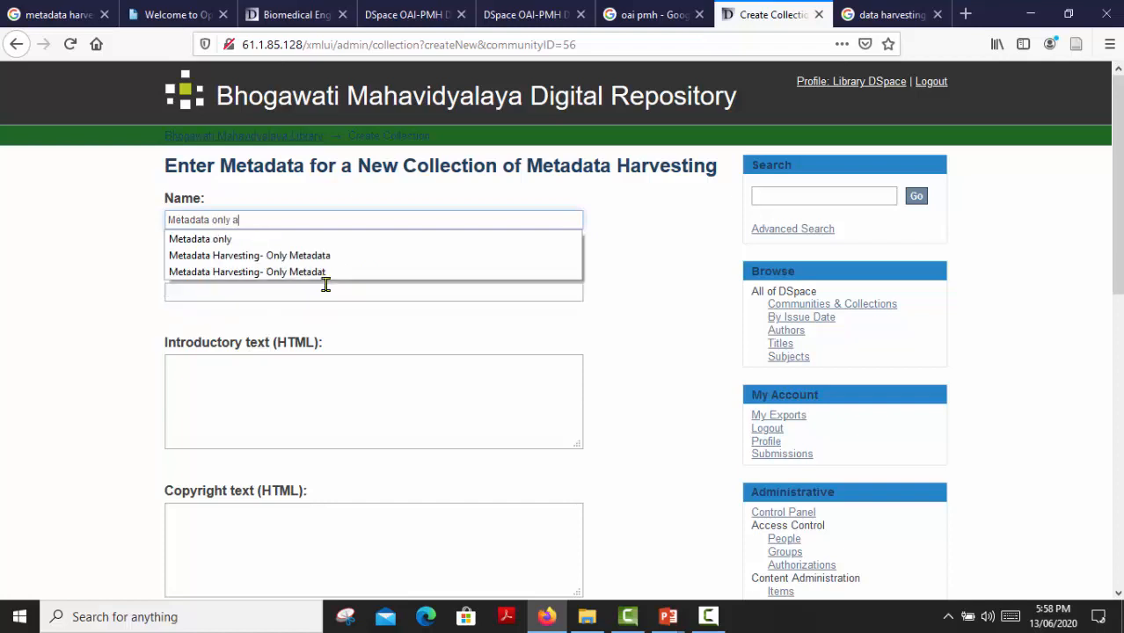
type("nd Reference to Bistream")
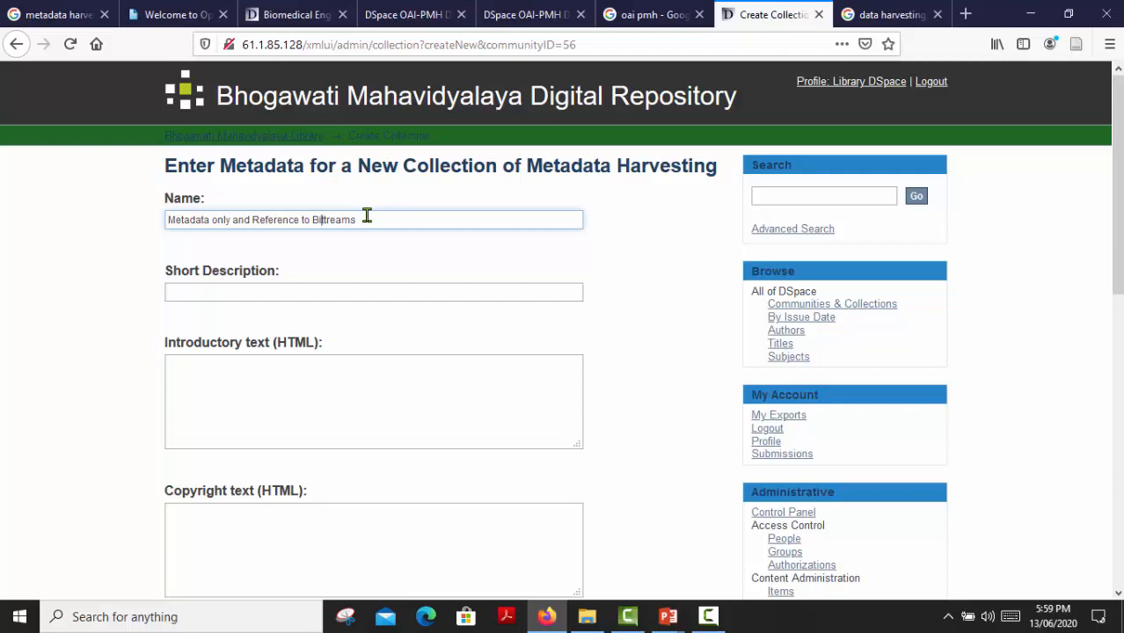
type("s")
scroll(232, 255, "down", 2)
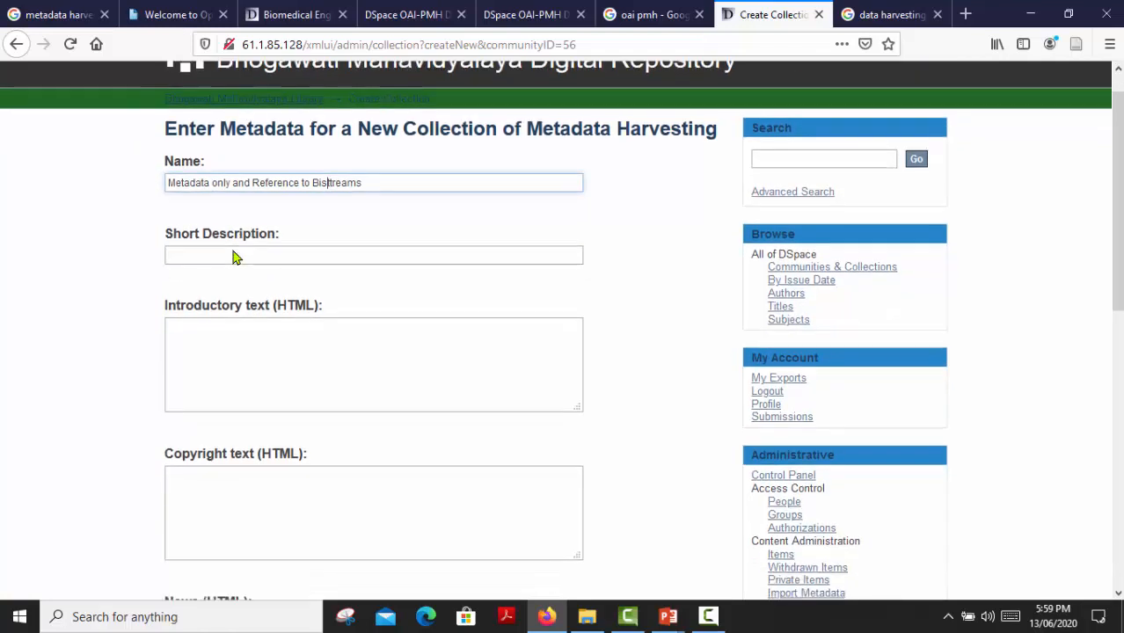
scroll(241, 247, "down", 2)
scroll(241, 246, "down", 5)
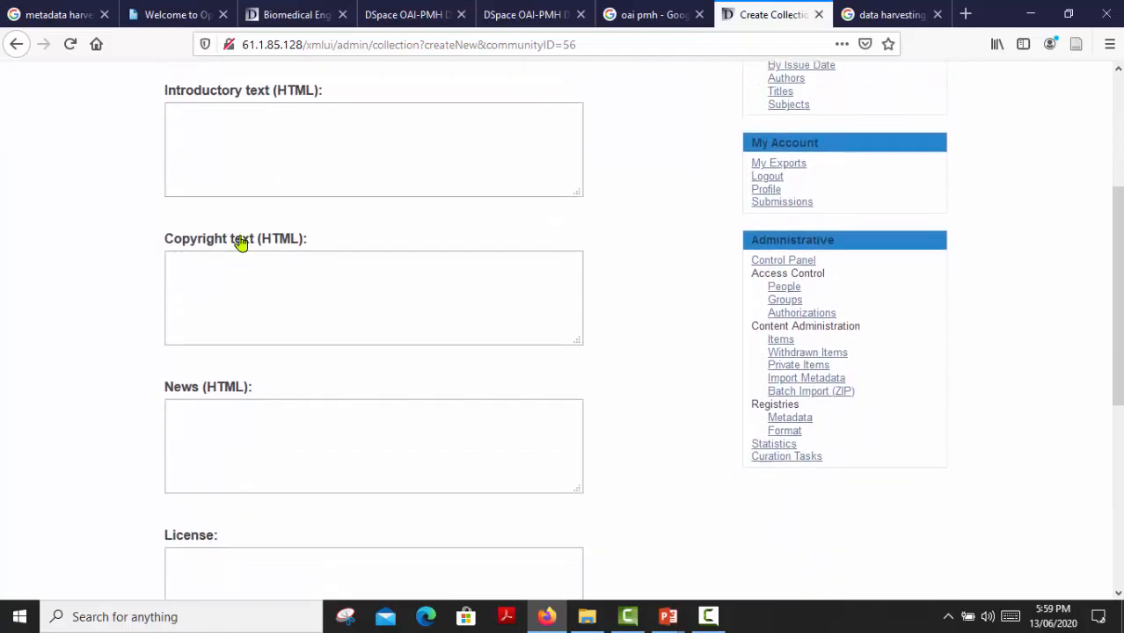
scroll(245, 258, "down", 1)
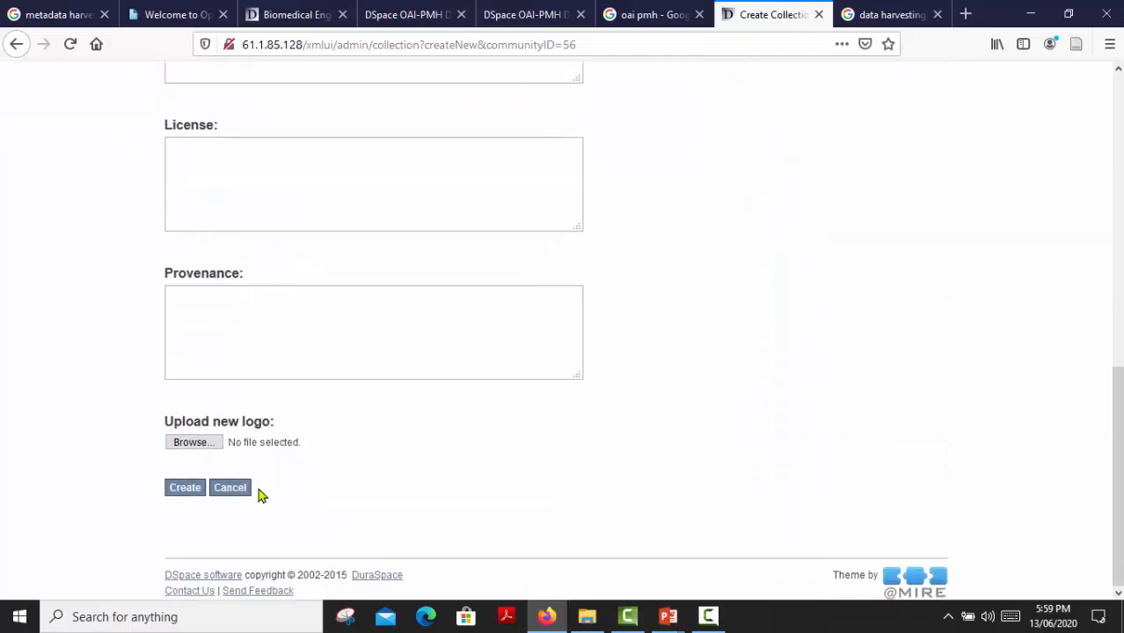
left_click(192, 488)
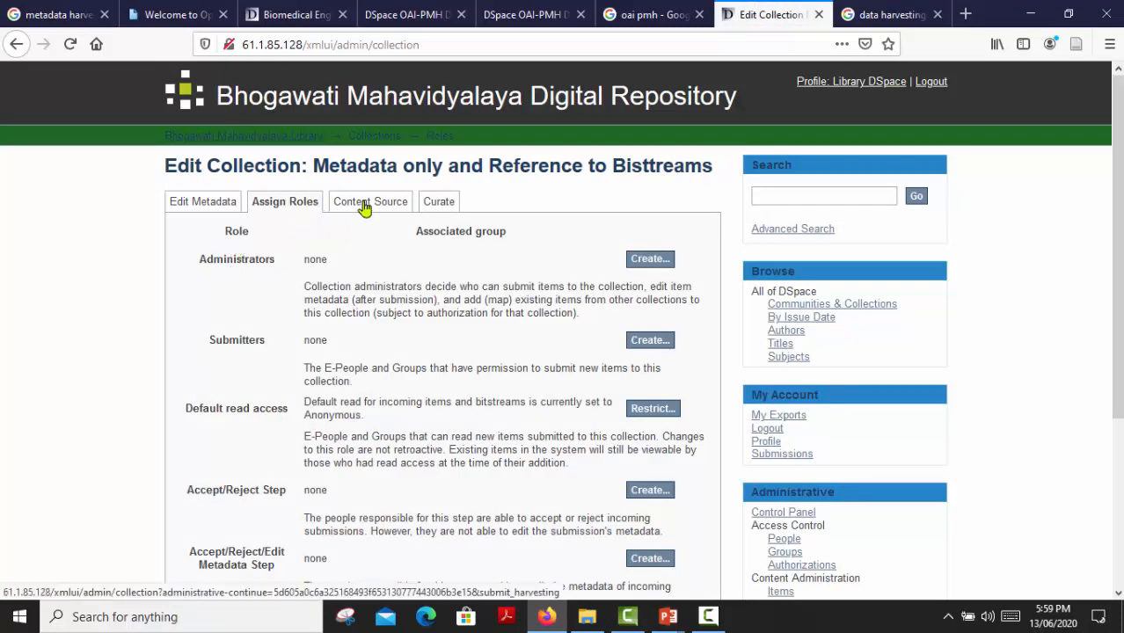
- Set the new collection's content source to harvest its content from an external source
left_click(364, 208)
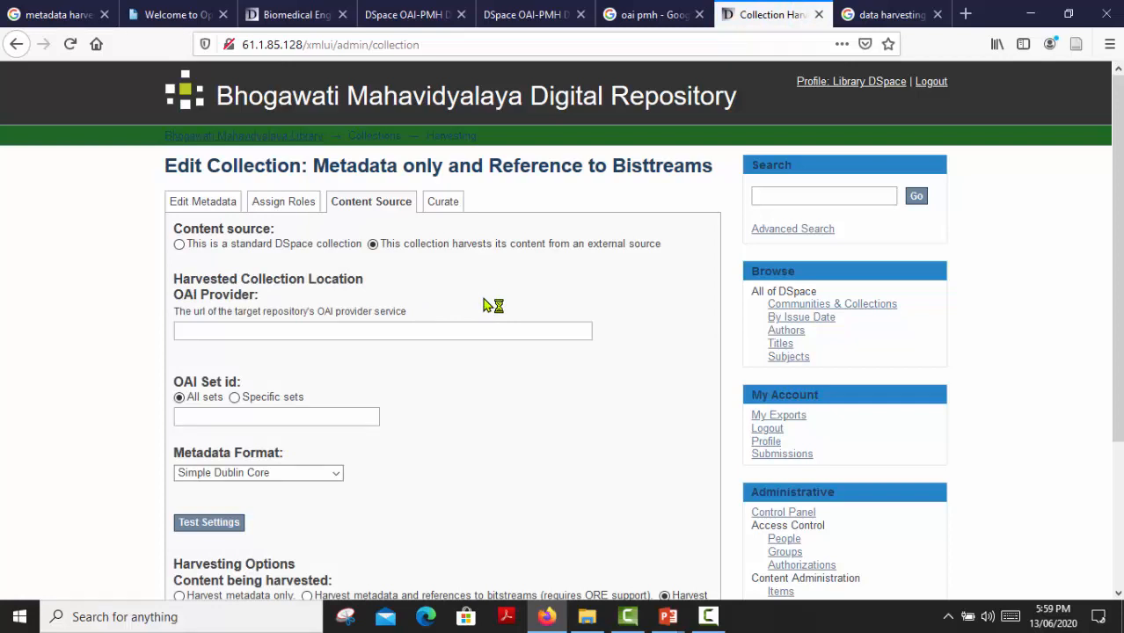
scroll(484, 301, "down", 1)
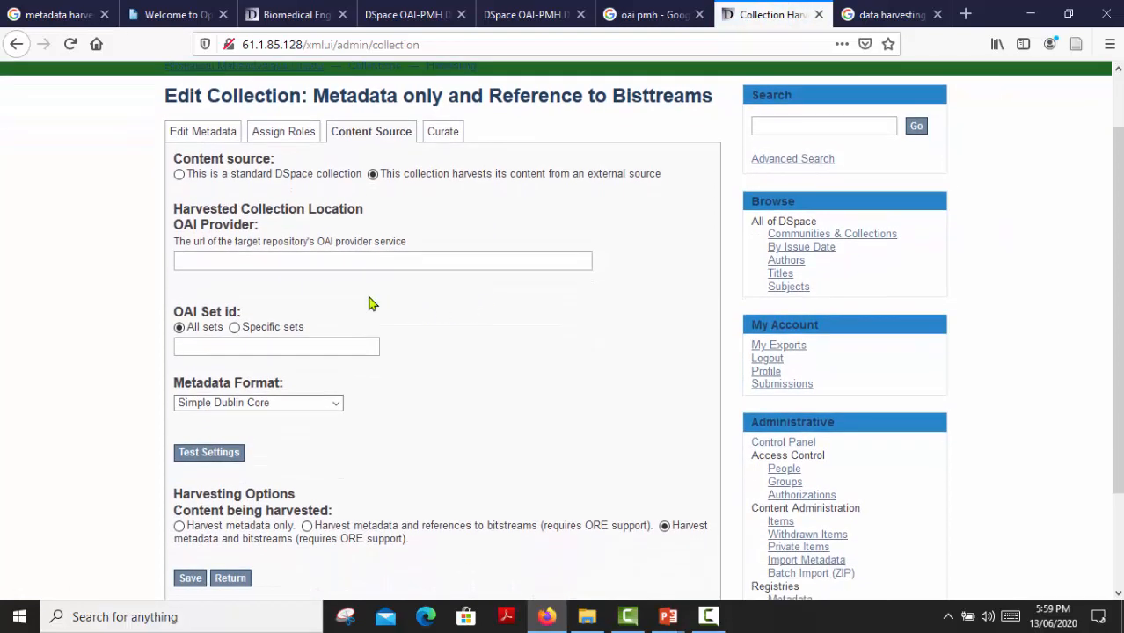
left_click(268, 261)
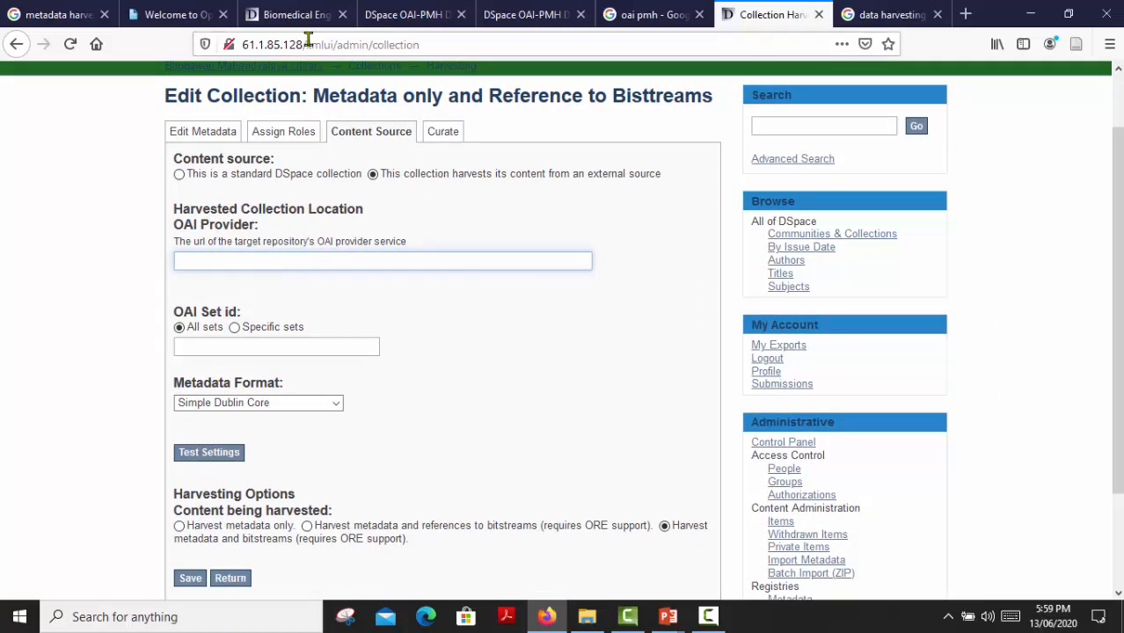
left_click(391, 15)
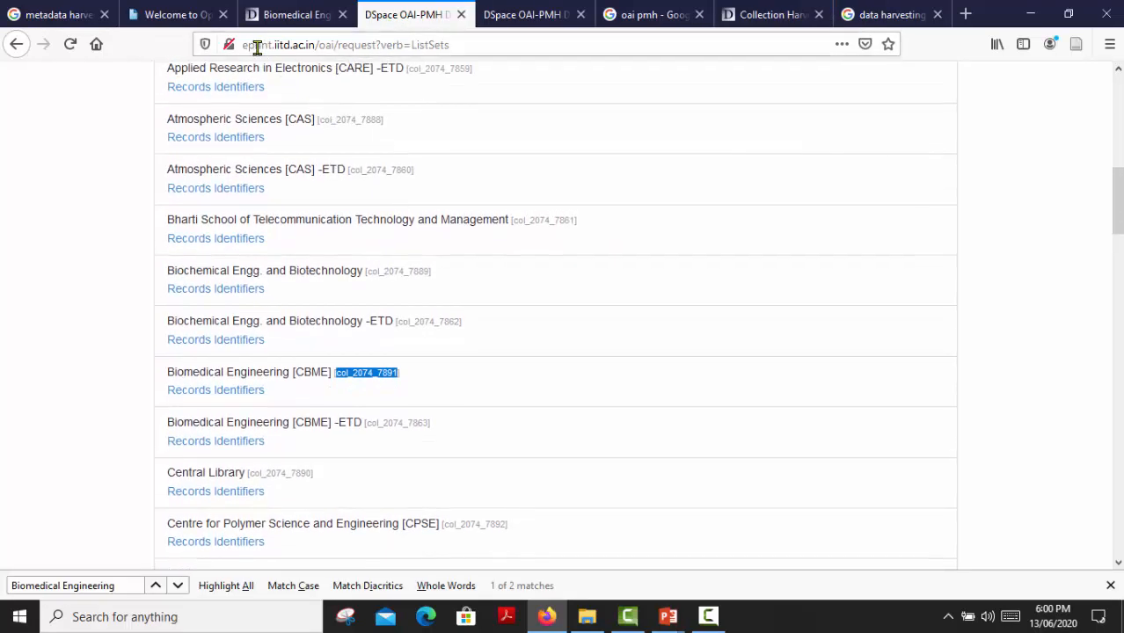
left_click_drag(242, 45, 373, 45)
right_click(352, 46)
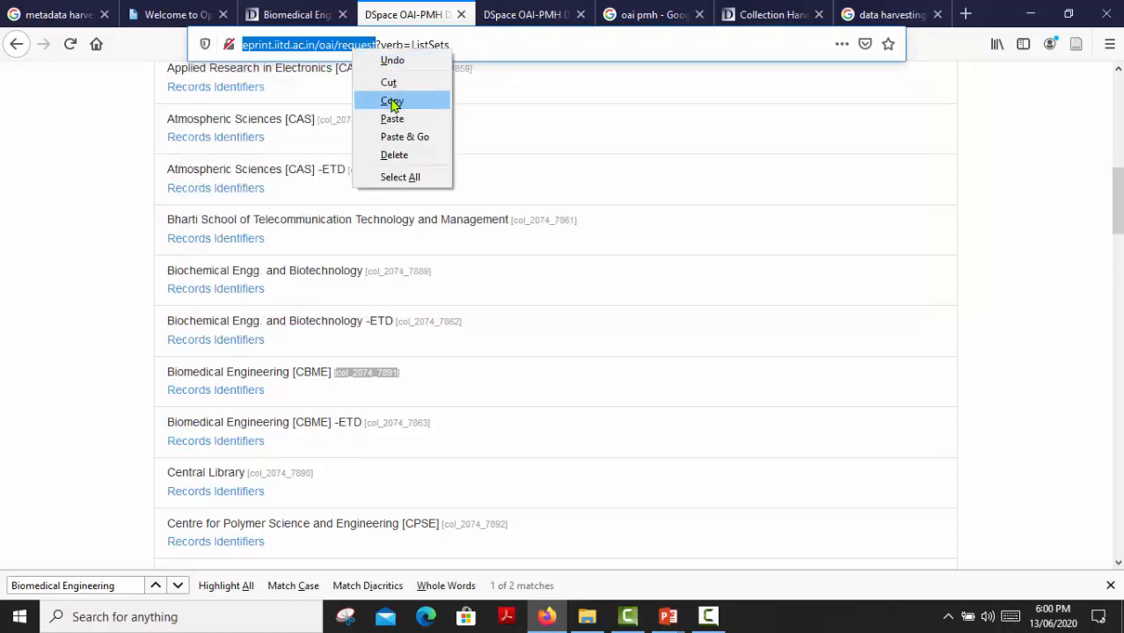
left_click(391, 101)
left_click(748, 15)
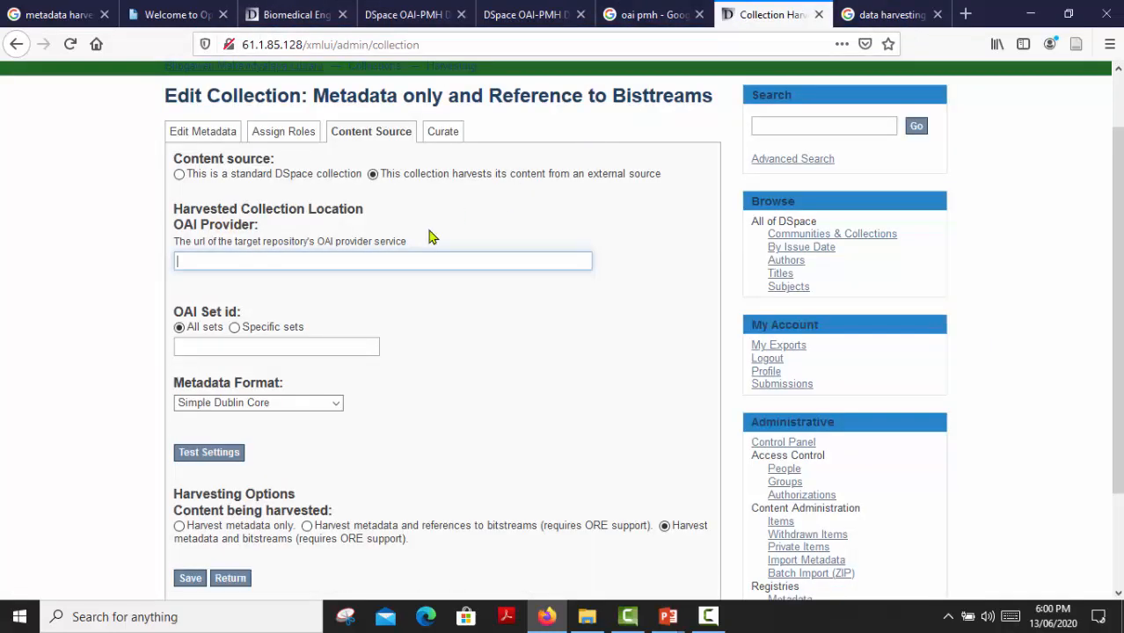
left_click(328, 259)
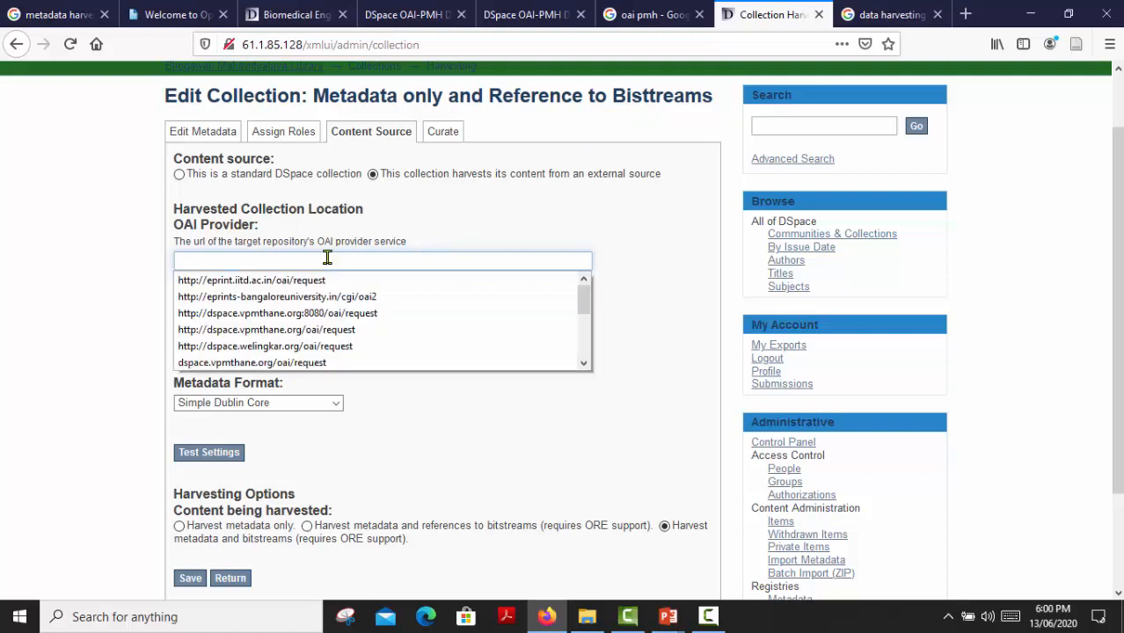
key("ctrl+v")
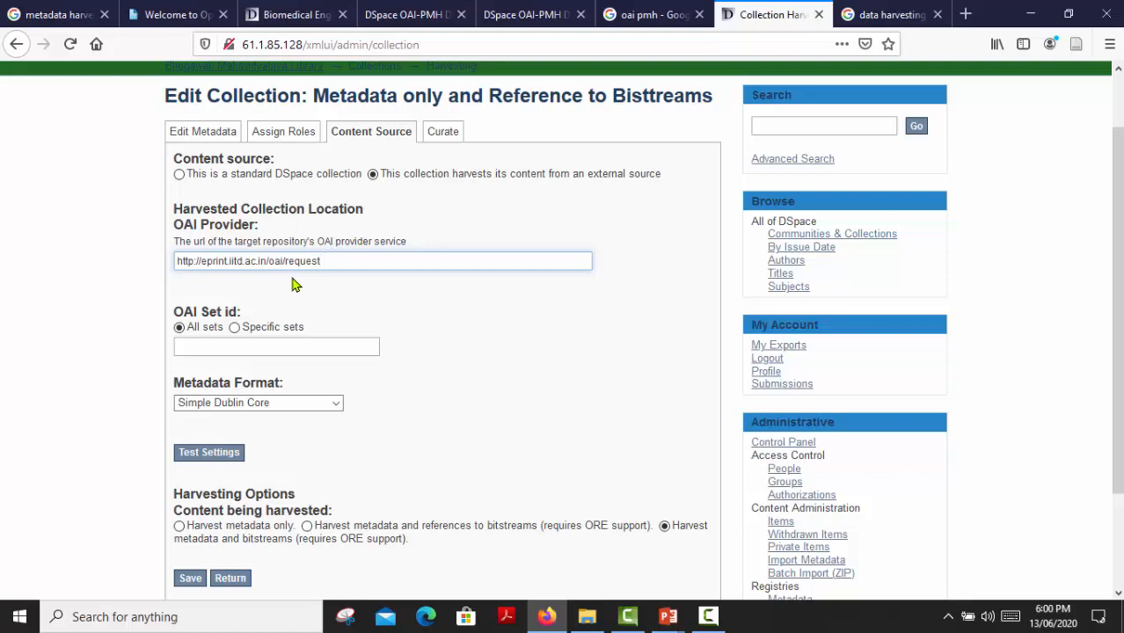
left_click(234, 328)
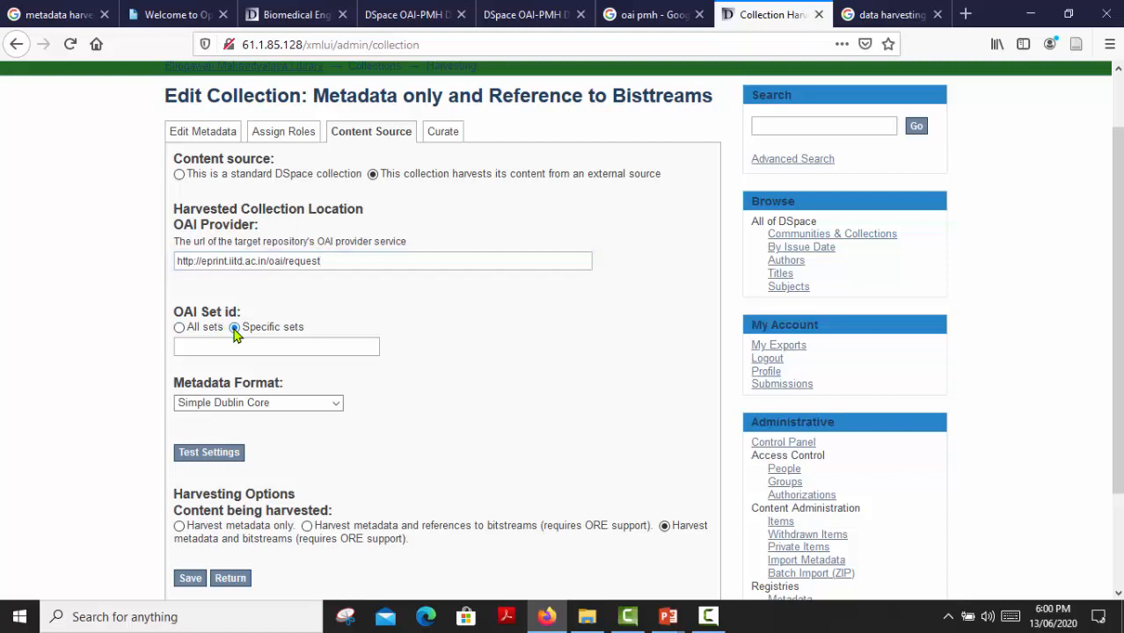
- In IIT Delhi's Faculty Research Publications community, look through the Computer Science and Engineering collection and return to the collection list
left_click(281, 25)
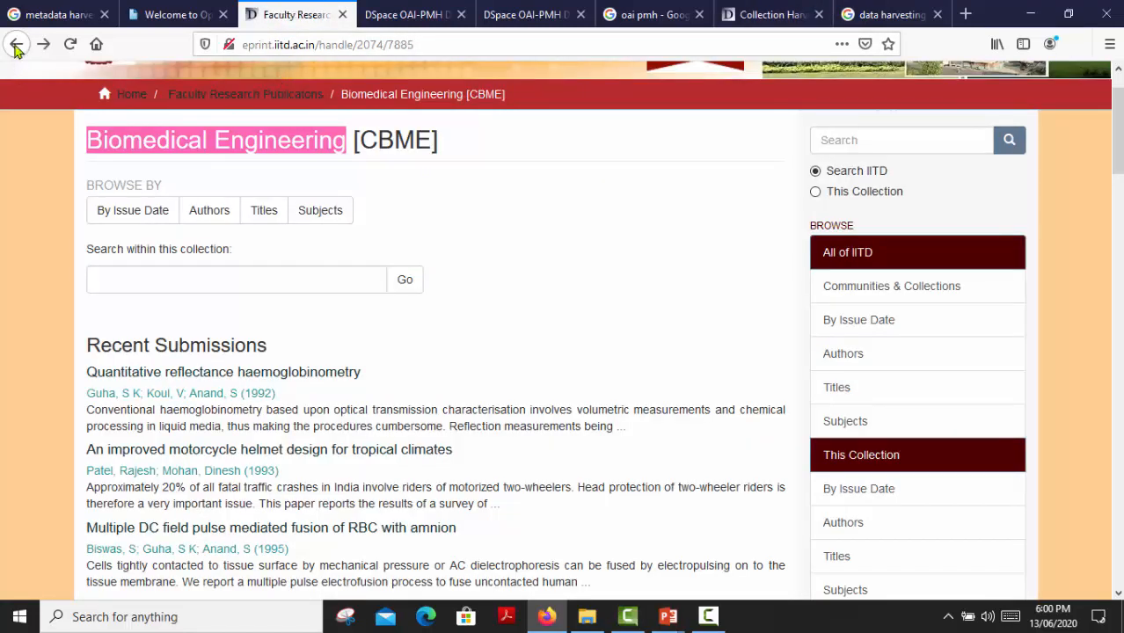
left_click(16, 46)
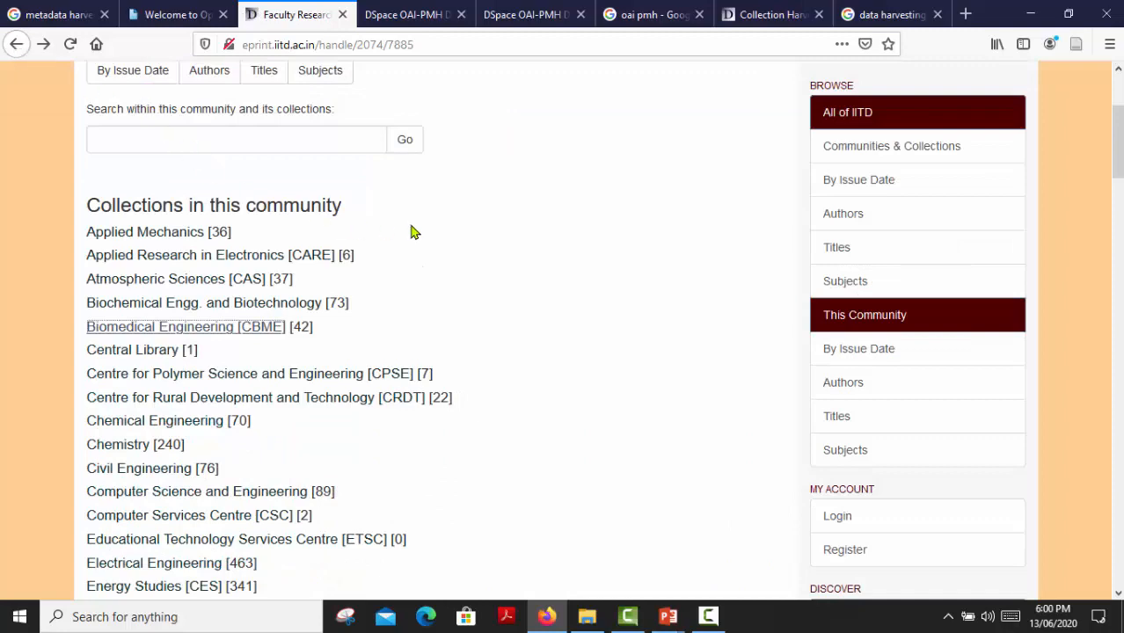
scroll(410, 234, "down", 1)
scroll(407, 239, "down", 3)
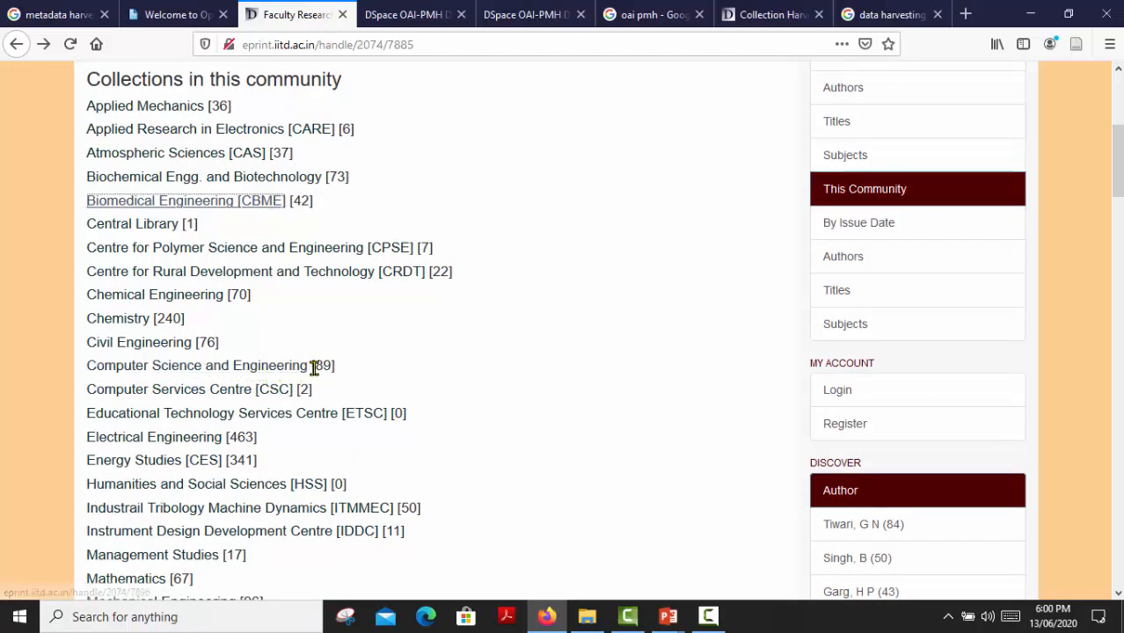
left_click(275, 373)
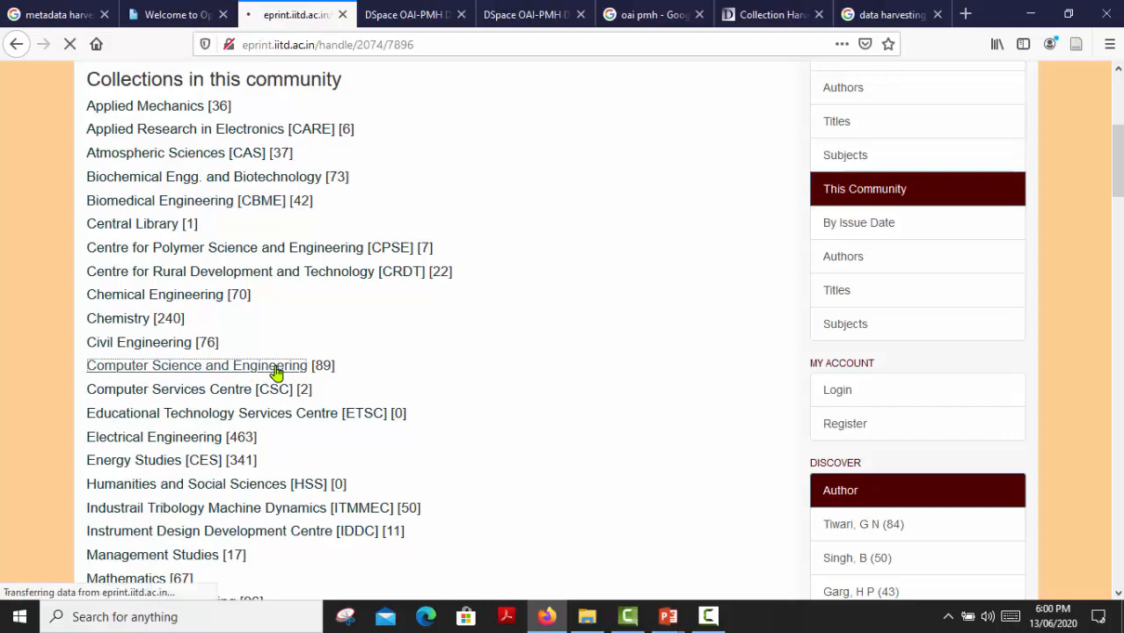
scroll(255, 306, "down", 5)
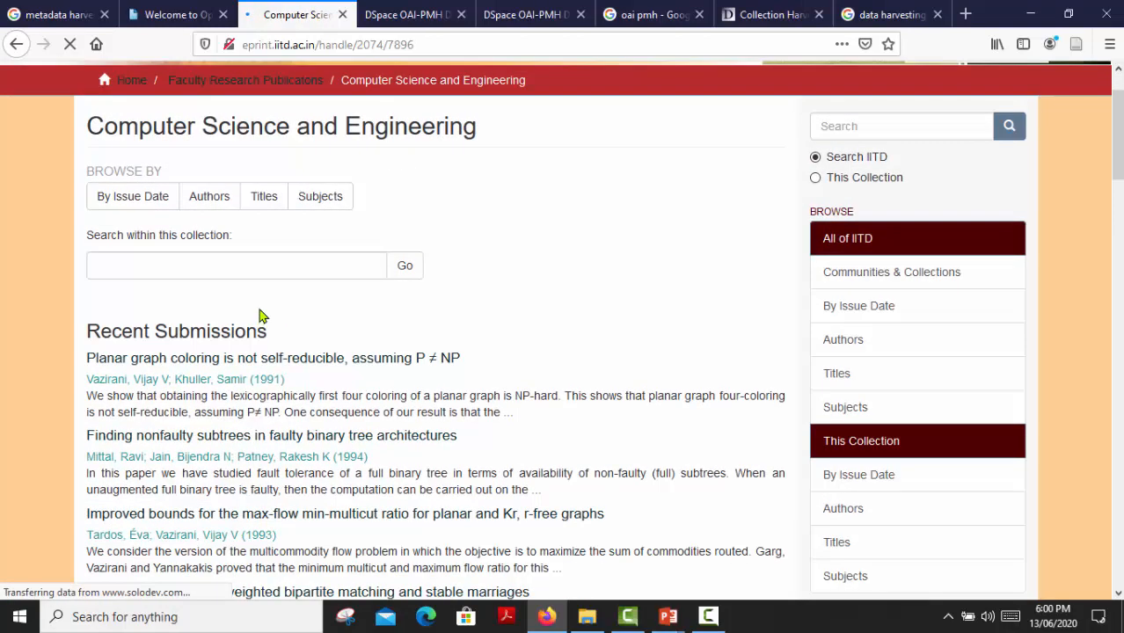
left_click(16, 44)
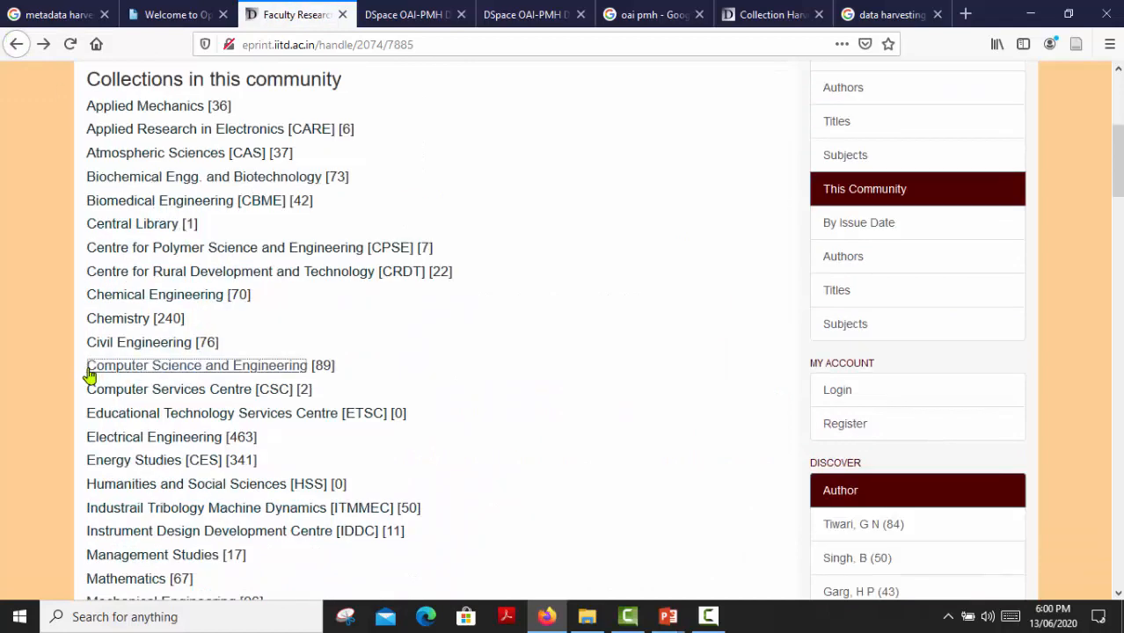
- Copy the collection name "Computer Science and Engineering" and find it in IIT Delhi's OAI-PMH List of Sets
left_click_drag(82, 377, 306, 376)
key("ctrl+c")
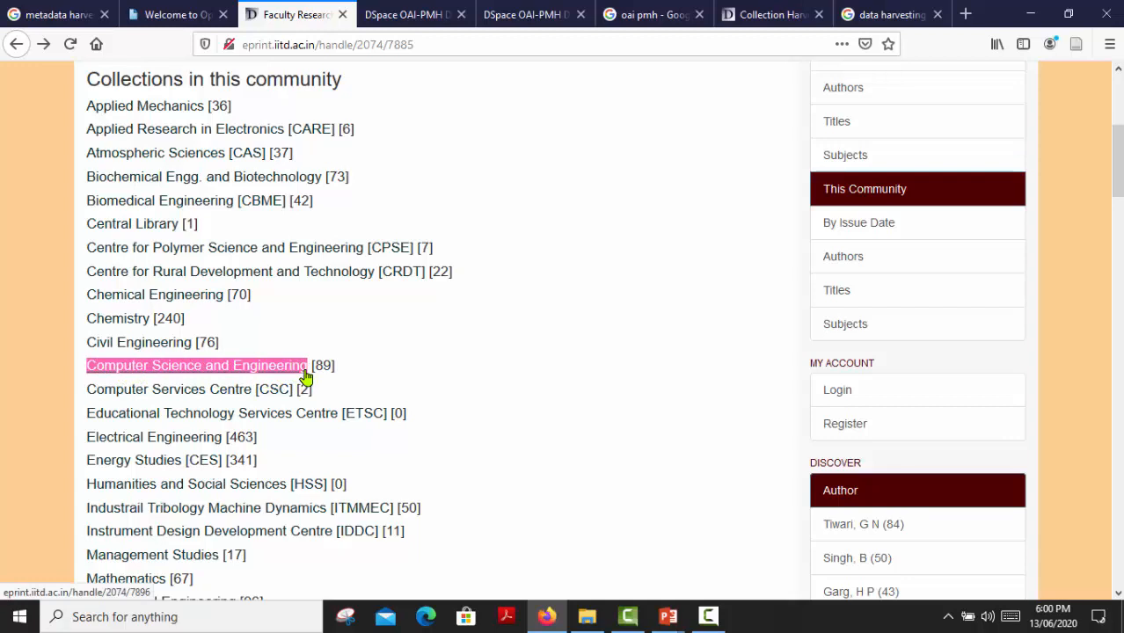
left_click(386, 27)
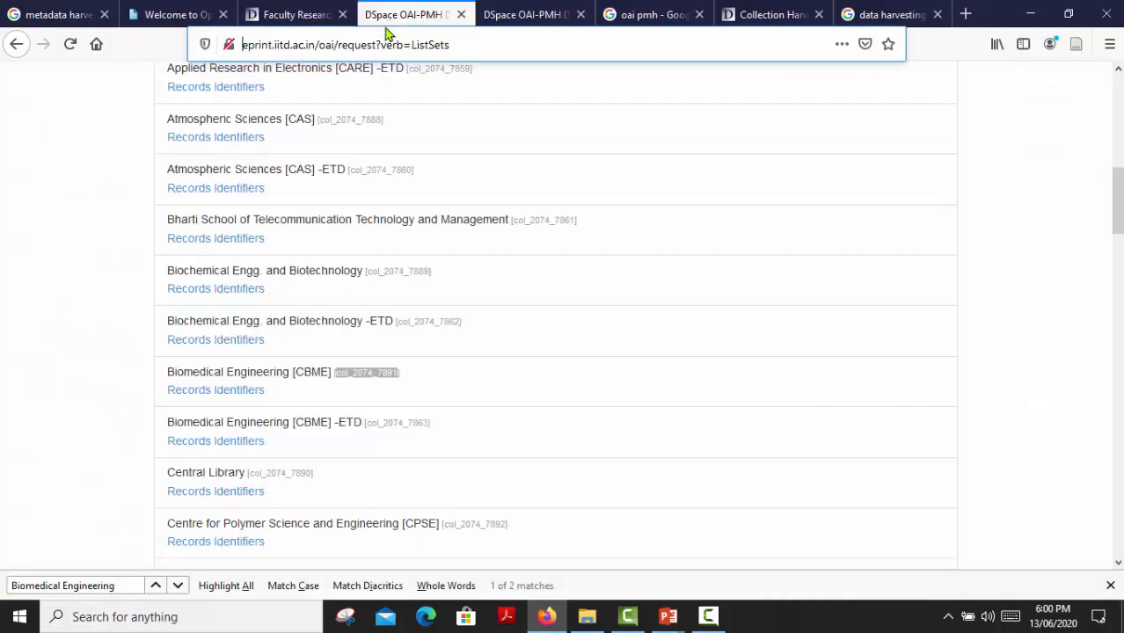
scroll(286, 266, "up", 8)
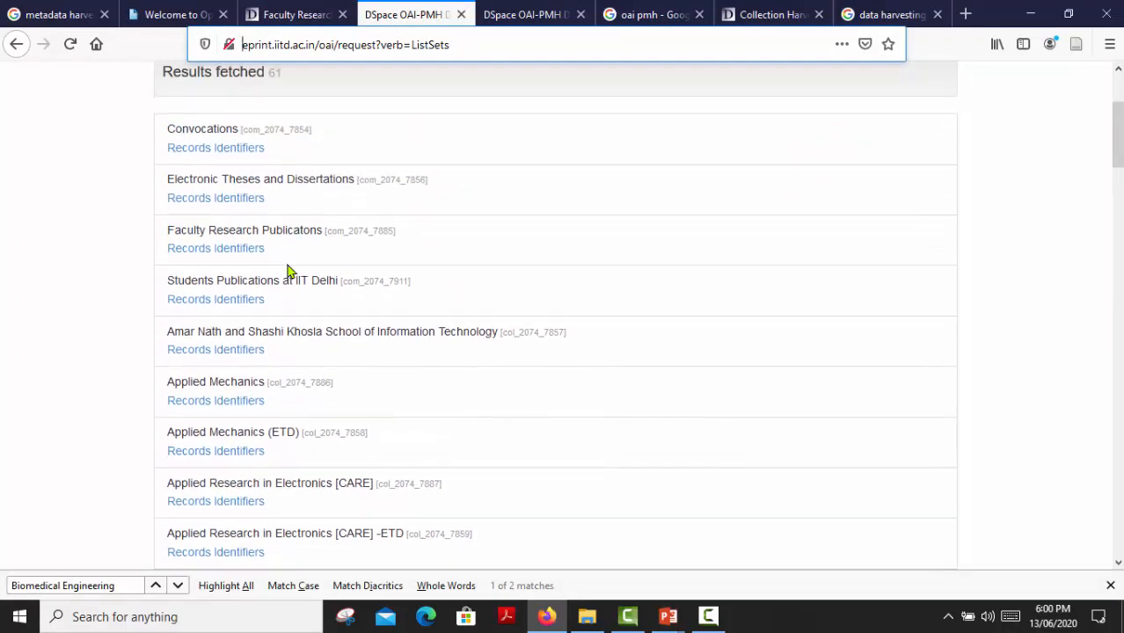
scroll(286, 271, "up", 4)
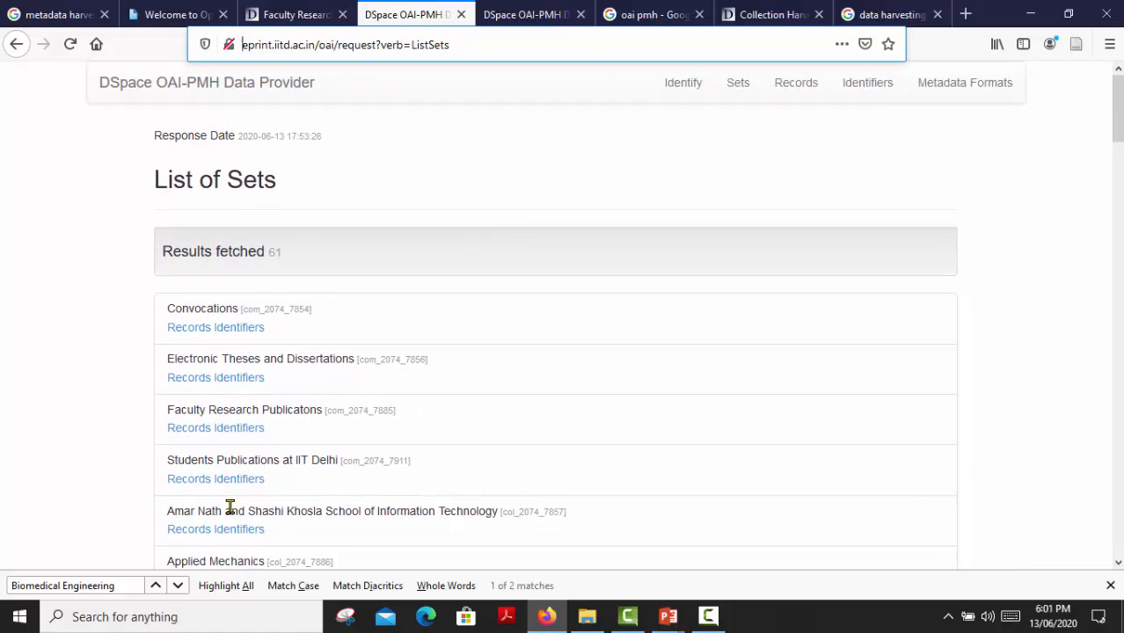
key("ctrl+f")
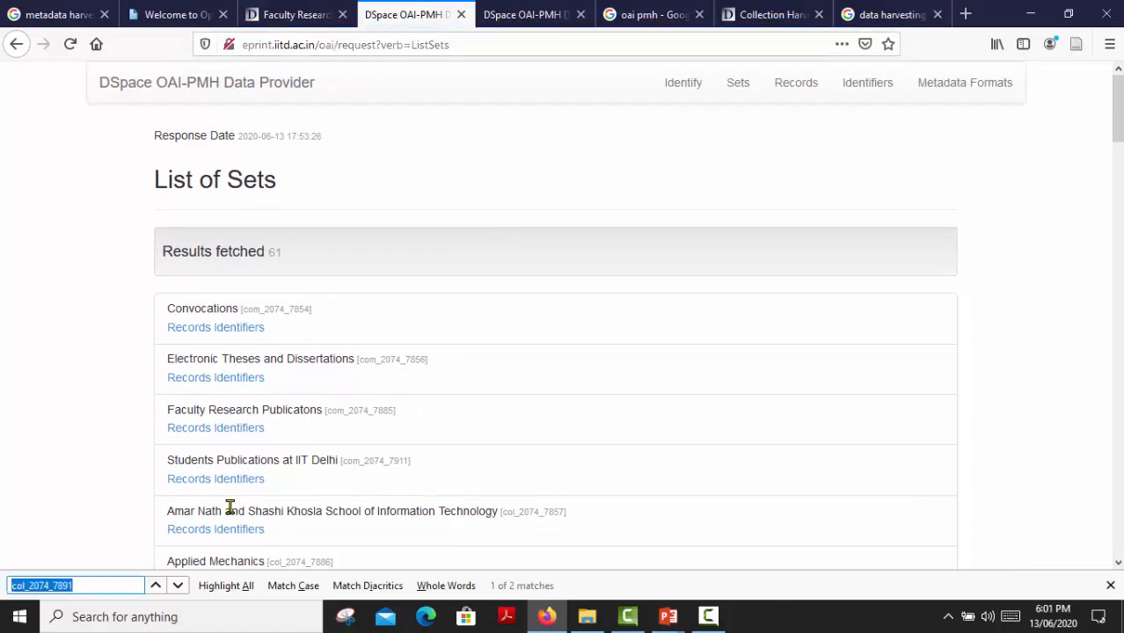
key("ctrl+v")
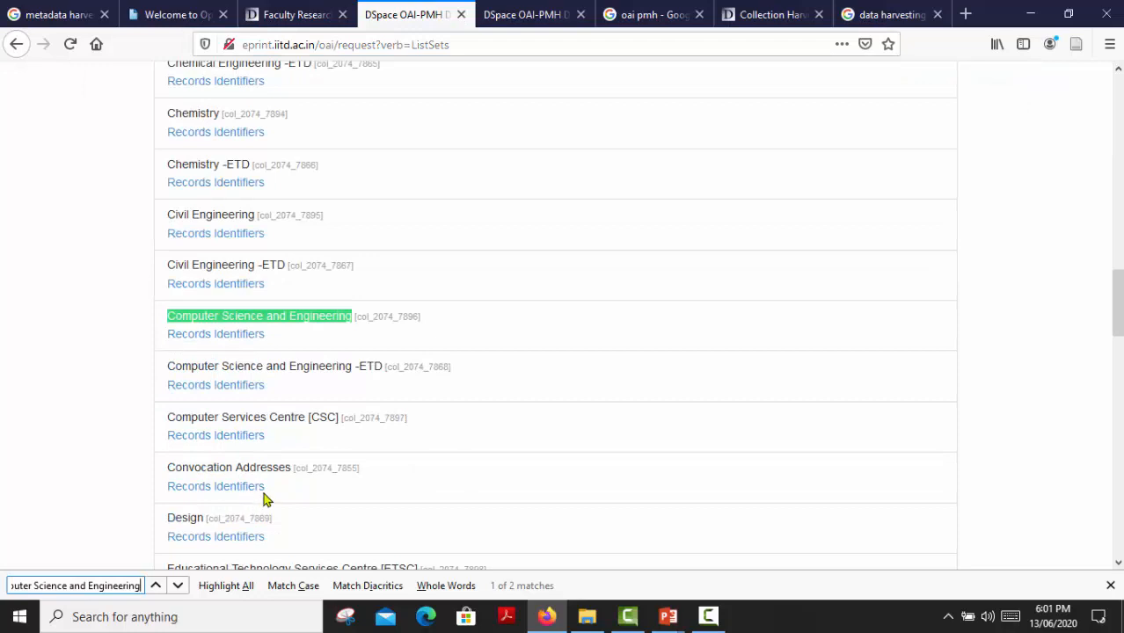
- Copy the Computer Science and Engineering set identifier and enter it as OAI set id col_2074_7896, without the bracket
left_click(363, 338)
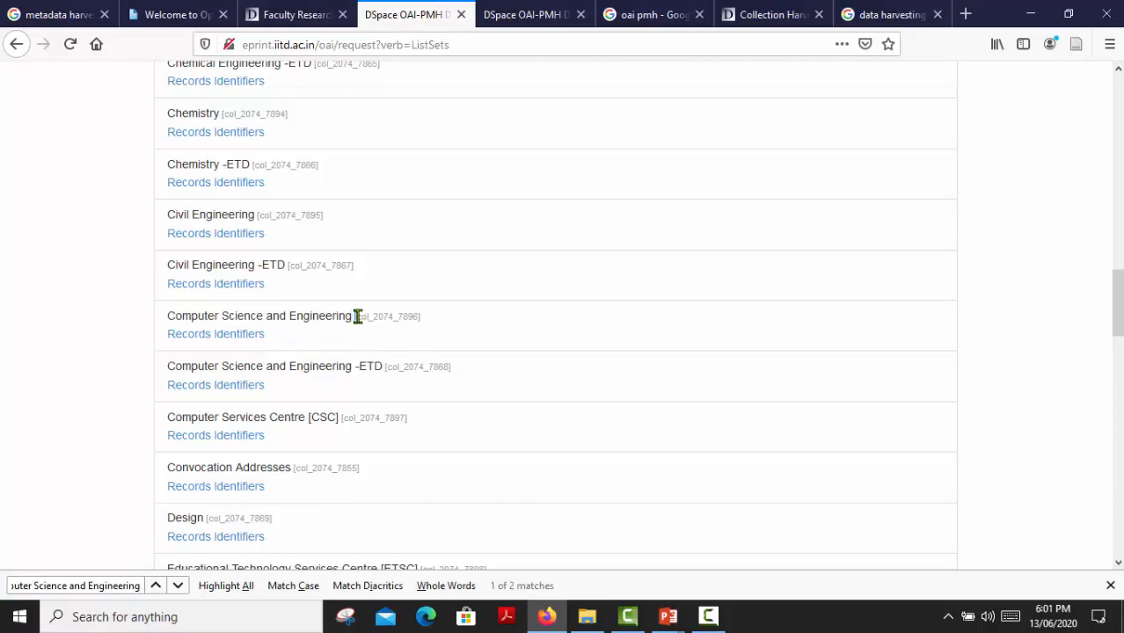
left_click_drag(357, 317, 418, 318)
right_click(402, 321)
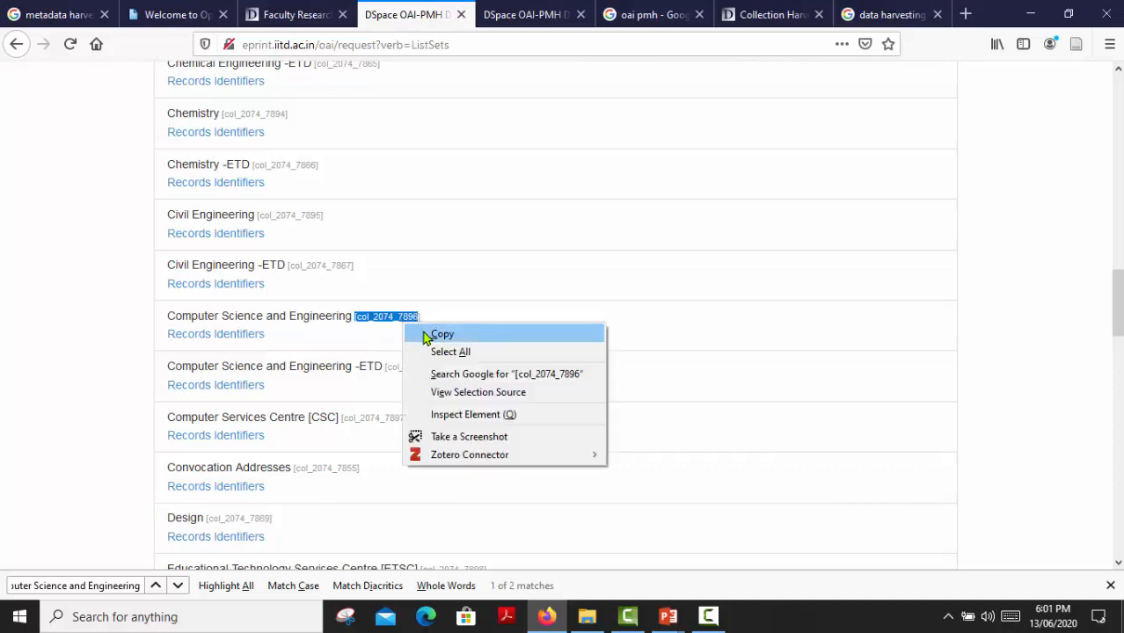
left_click(441, 334)
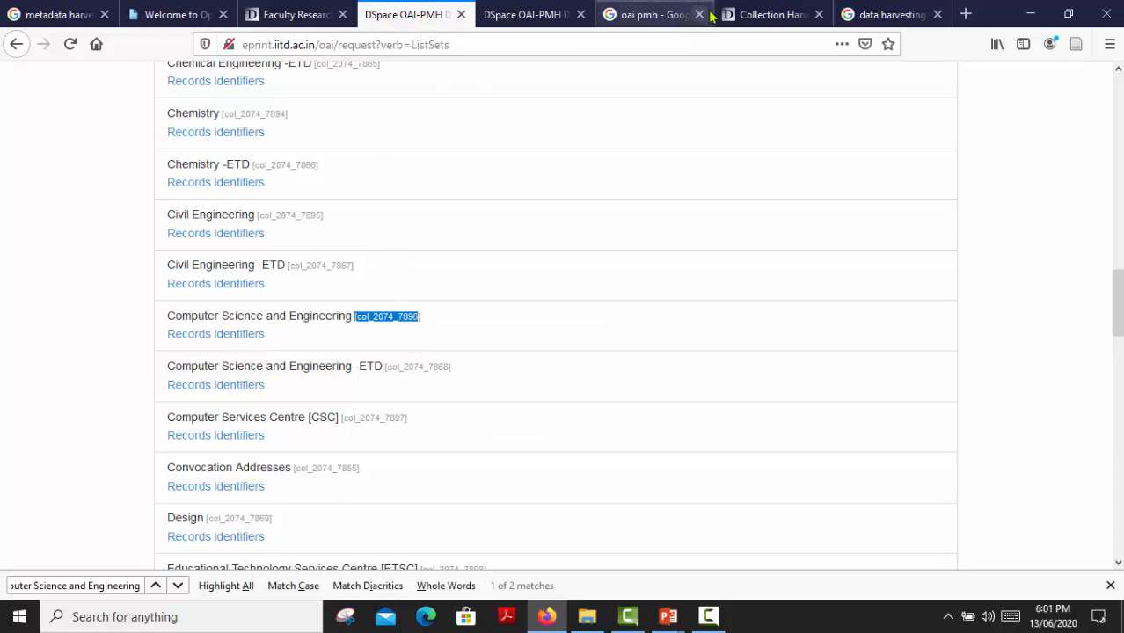
left_click(754, 15)
left_click(268, 345)
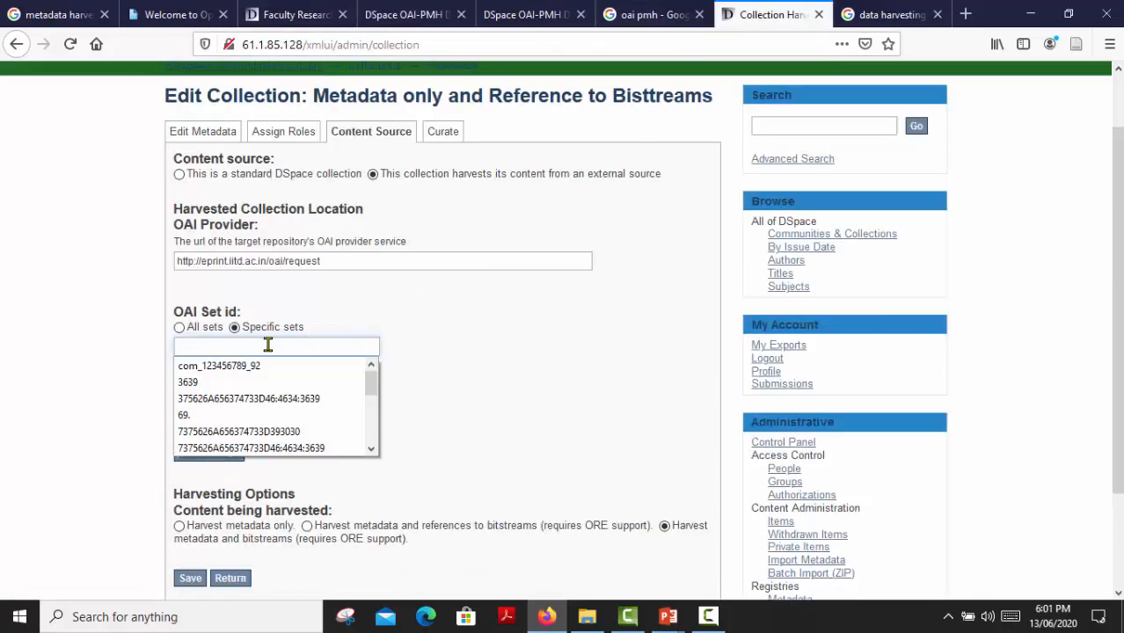
key("ctrl+v")
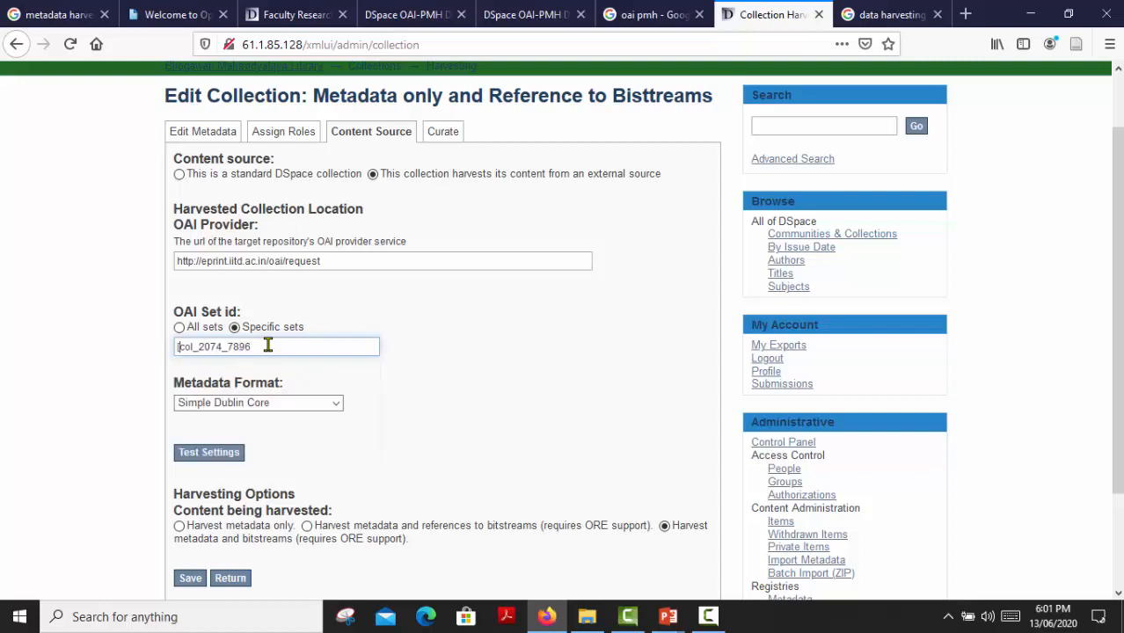
key("Delete")
left_click(412, 387)
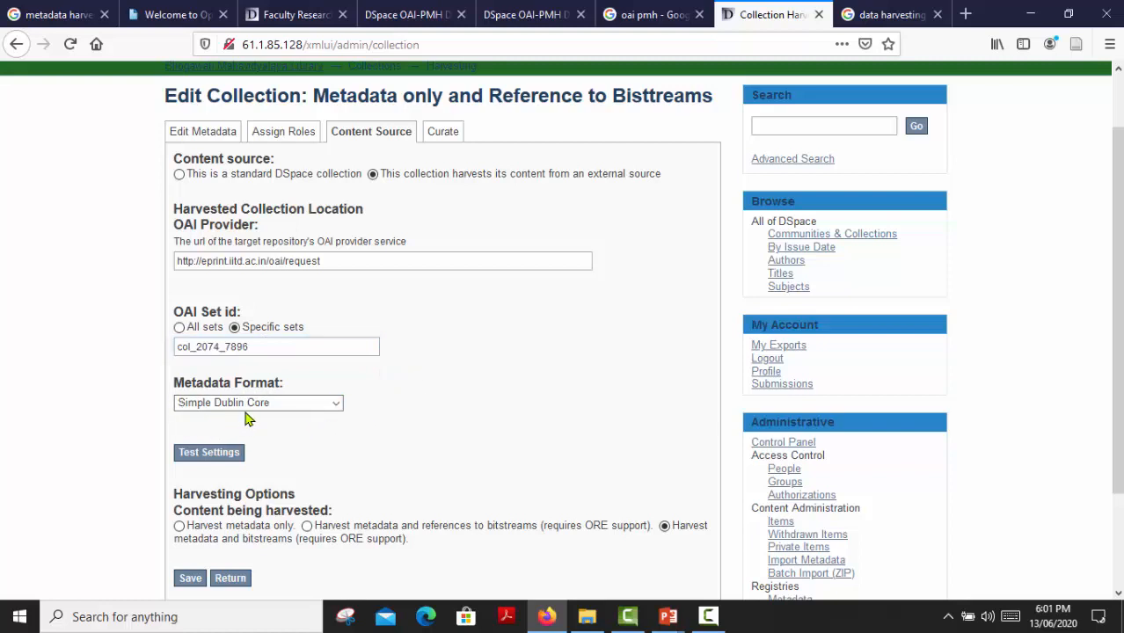
- Test the harvesting settings for the collection with the Simple Dublin Core metadata format
scroll(459, 391, "down", 2)
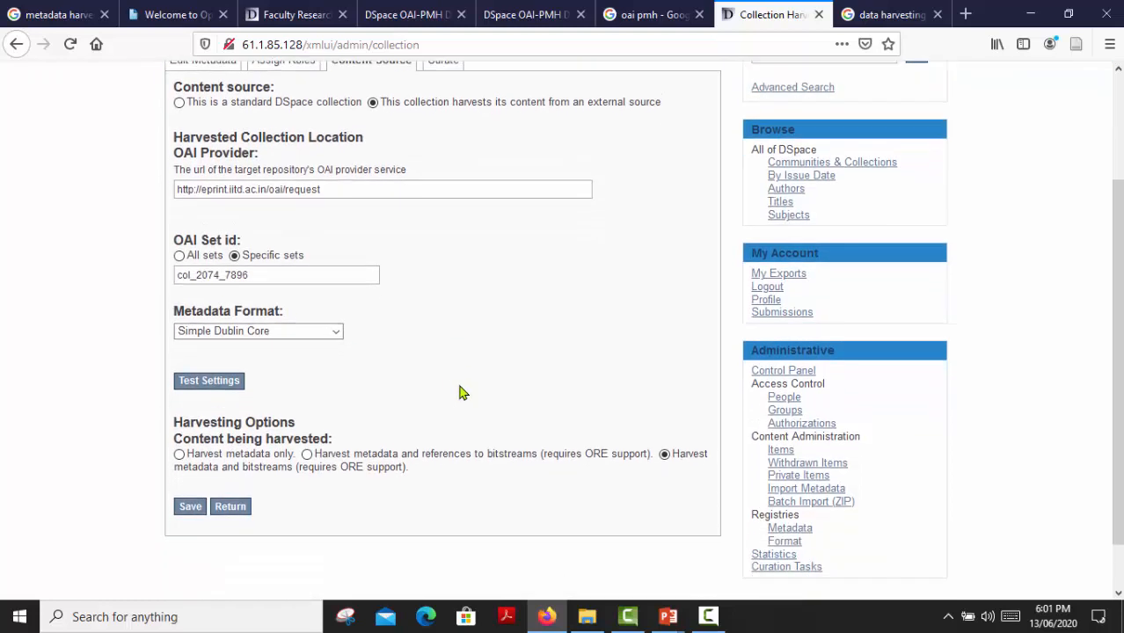
left_click(217, 376)
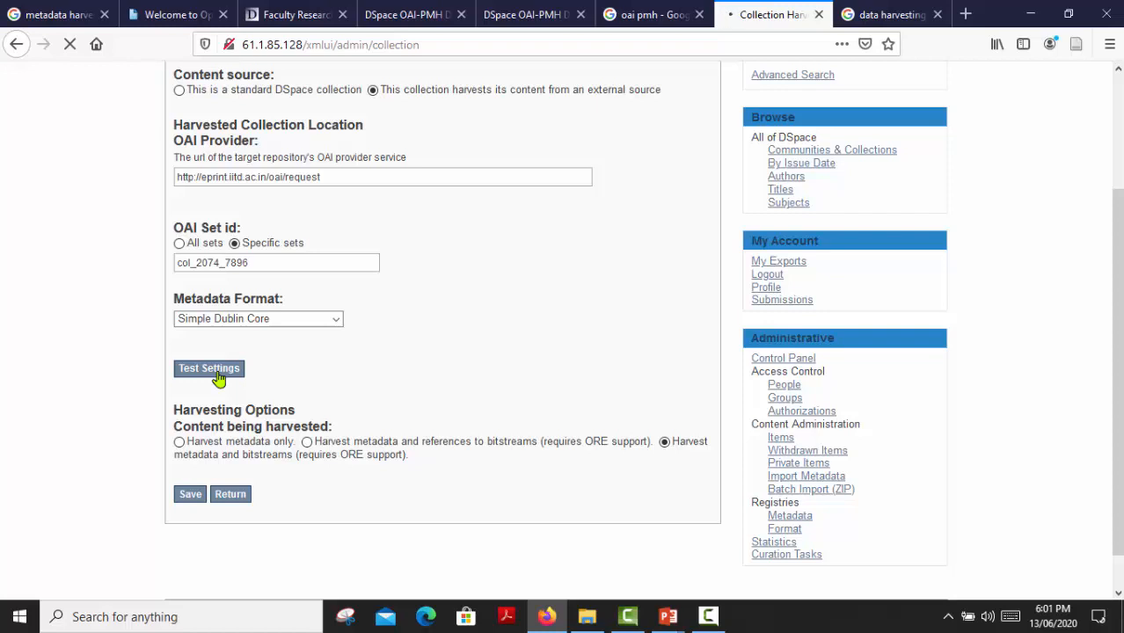
scroll(423, 357, "up", 1)
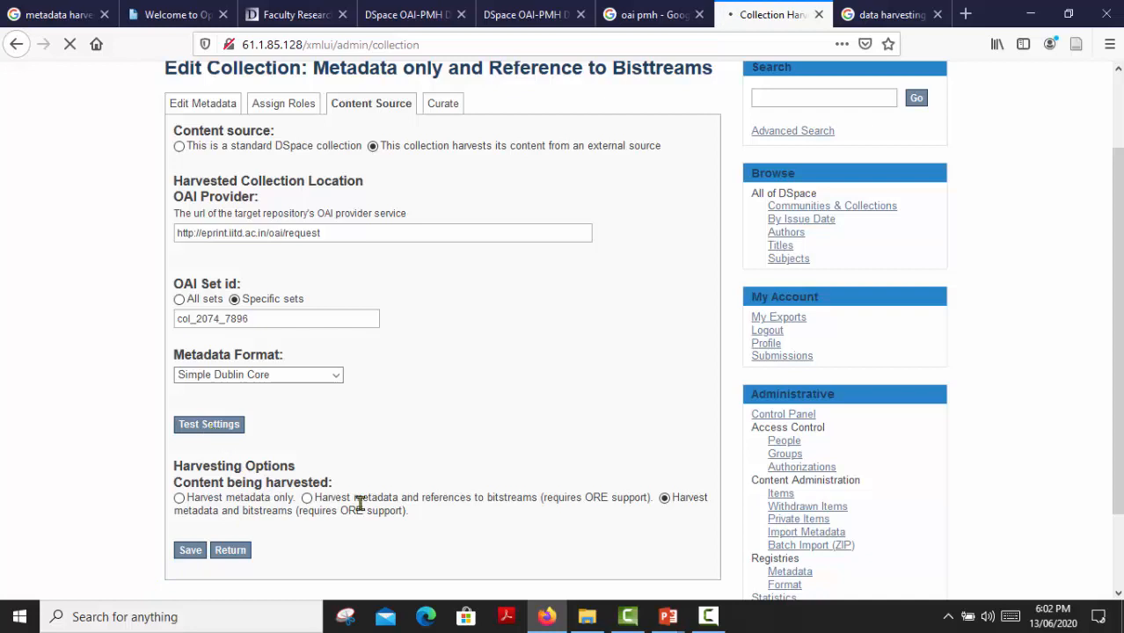
left_click(708, 617)
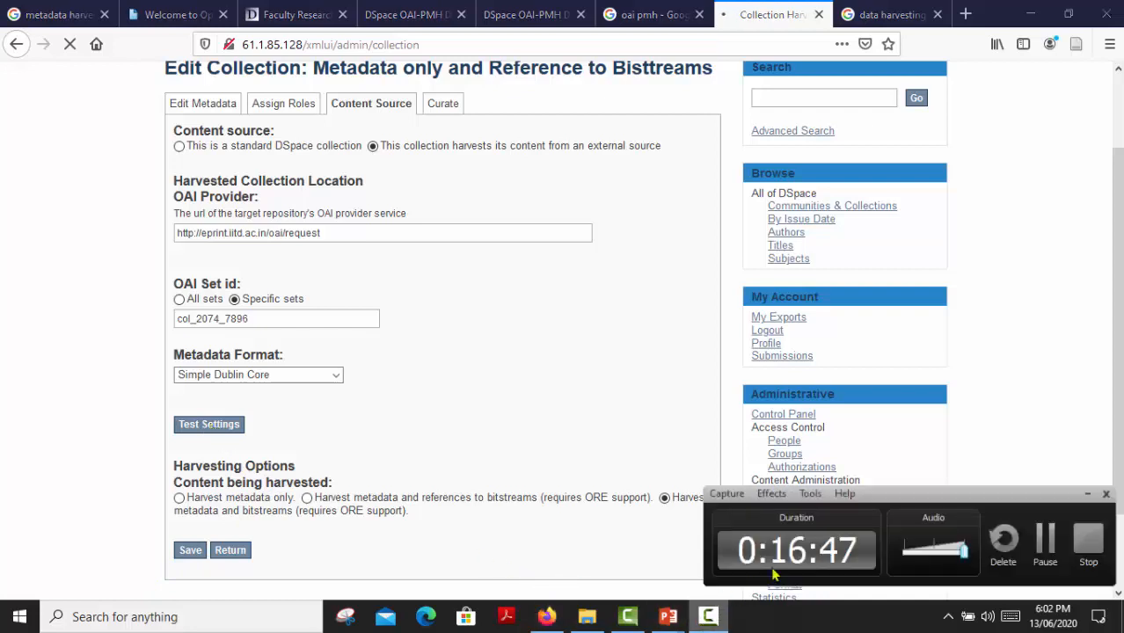
left_click(1045, 544)
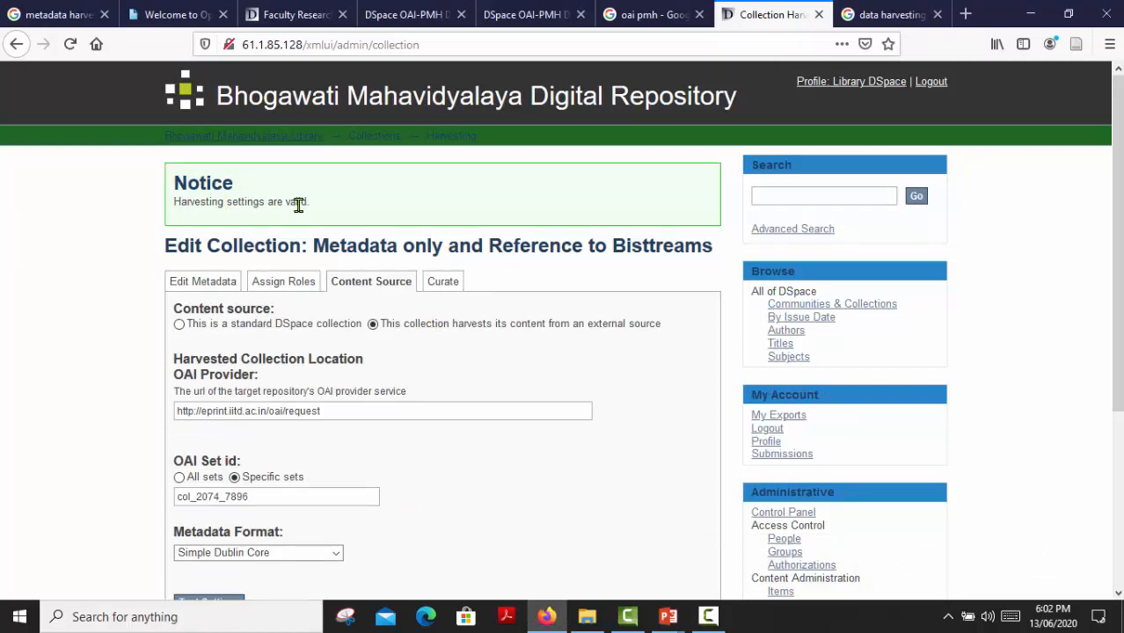
- Choose to harvest metadata and references to bitstreams, and save the collection's content source settings
scroll(326, 406, "down", 3)
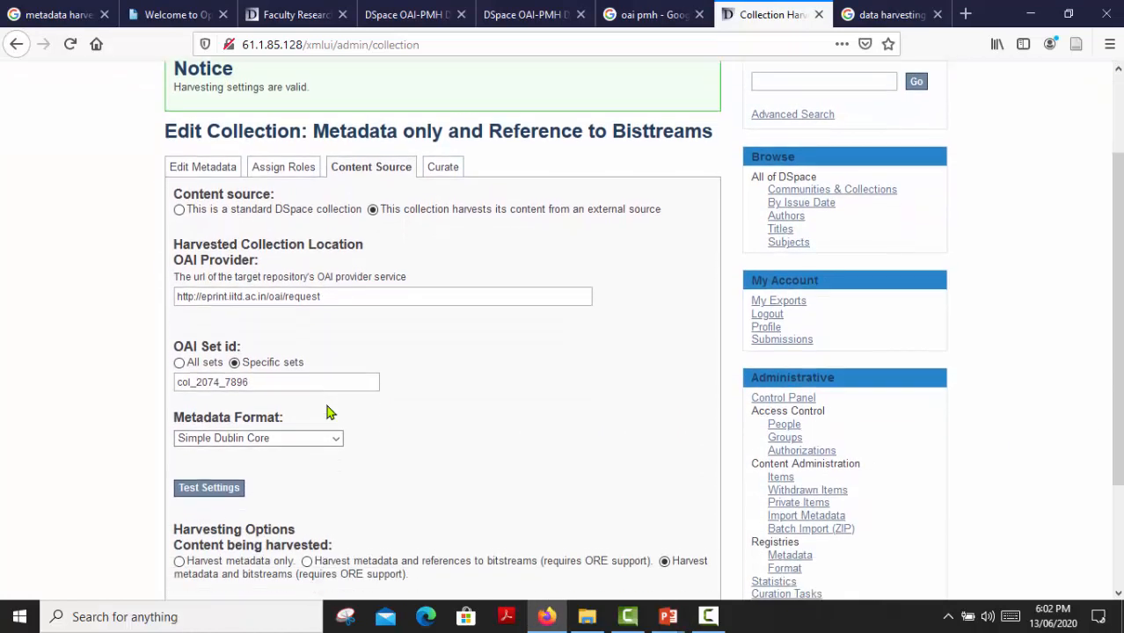
scroll(326, 412, "down", 3)
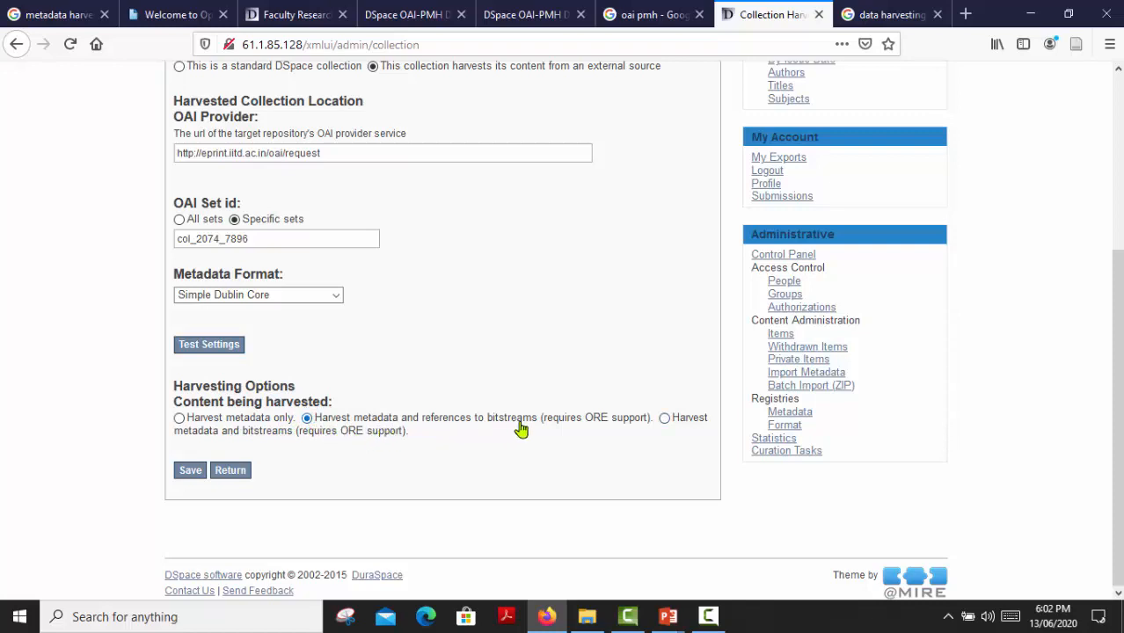
left_click(185, 473)
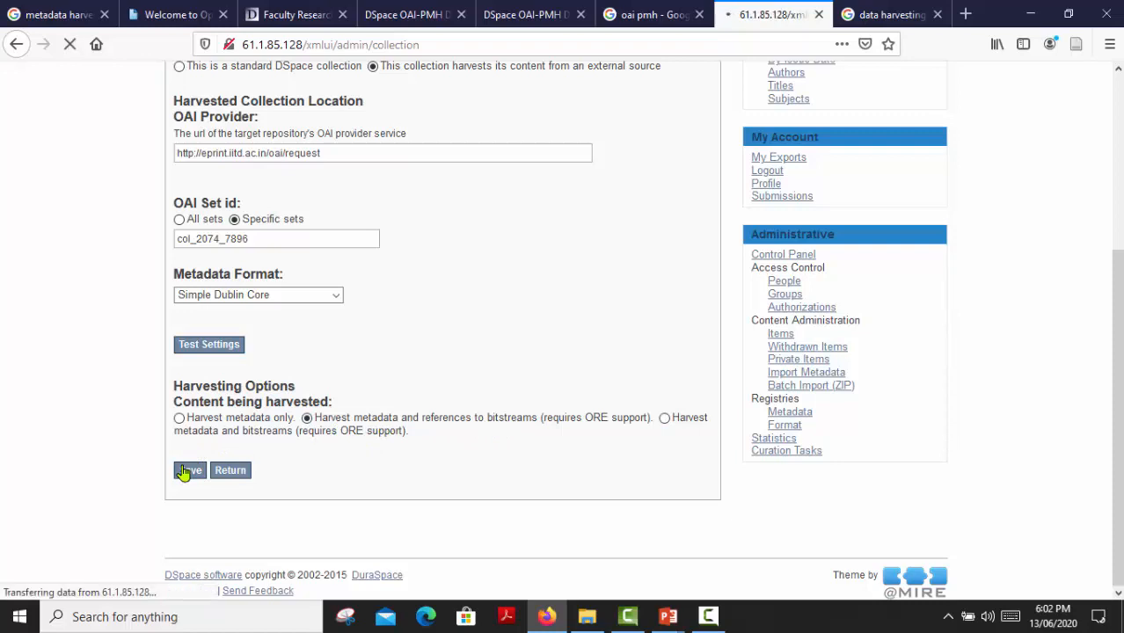
- Review the collection's current harvest status and start importing its content immediately
scroll(234, 429, "down", 5)
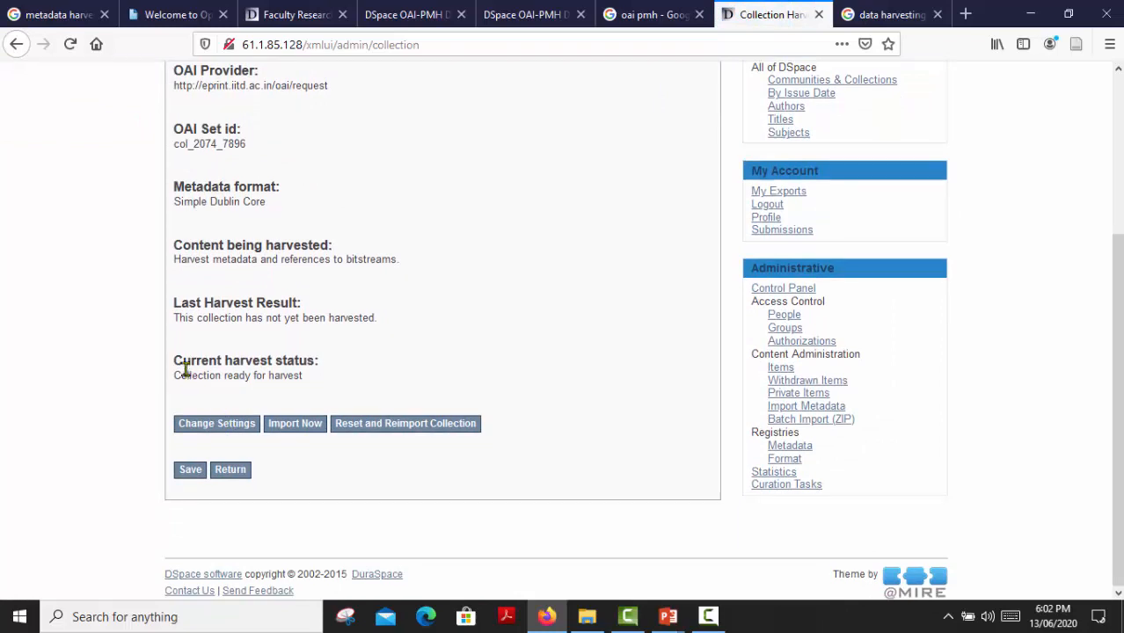
left_click_drag(175, 360, 323, 371)
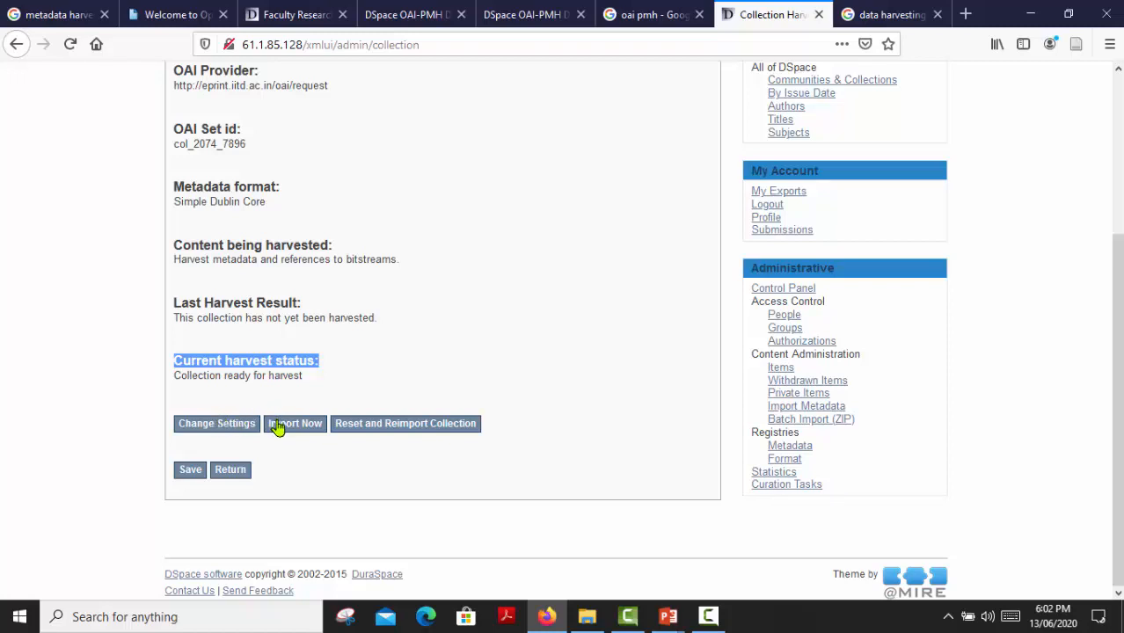
left_click(277, 429)
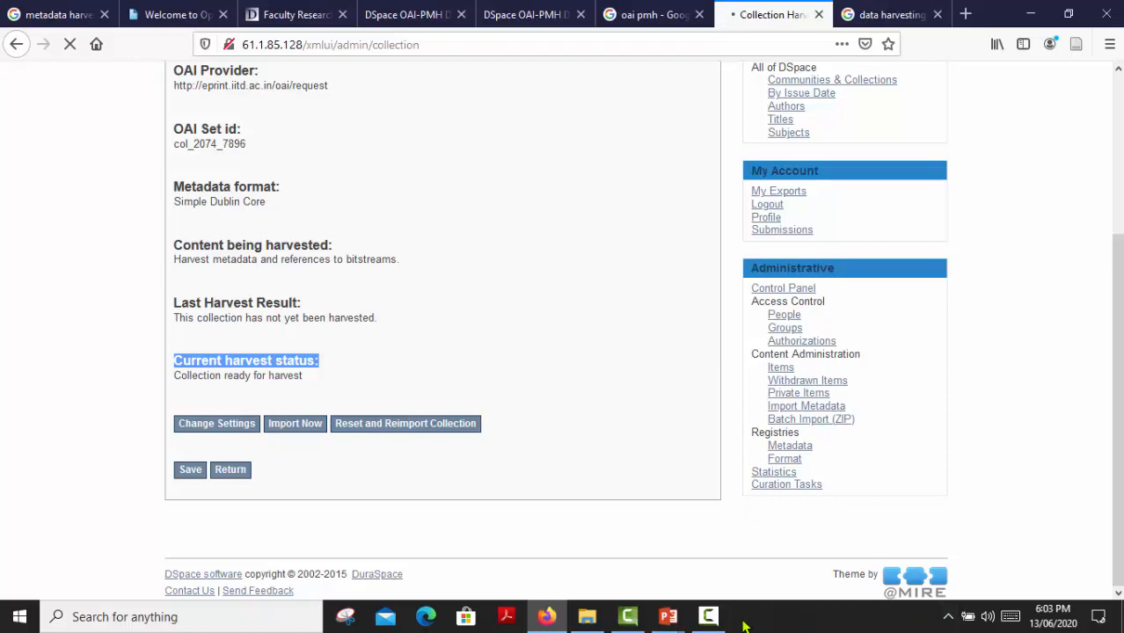
- Check the last harvest result of the collection and leave its content source settings
mouse_move(709, 621)
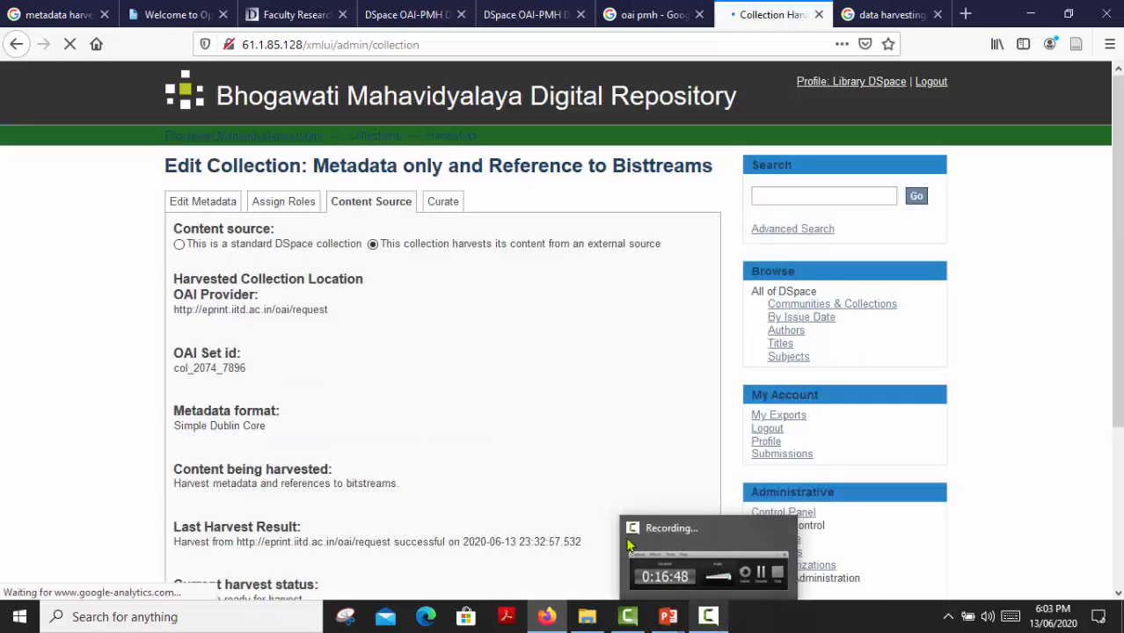
scroll(419, 392, "down", 5)
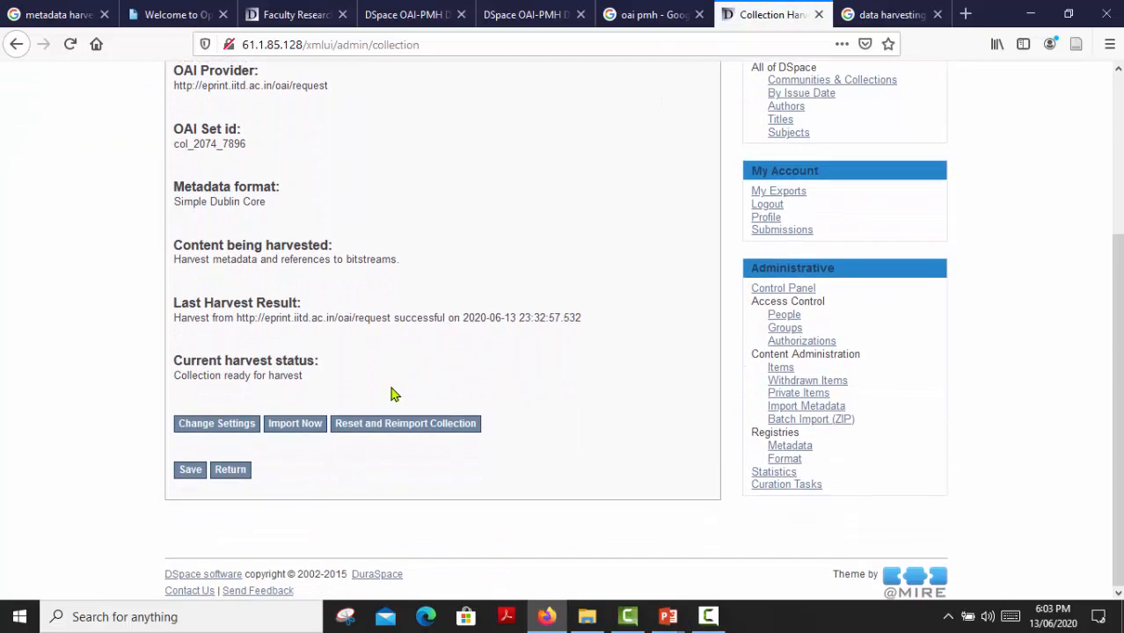
left_click_drag(175, 300, 291, 314)
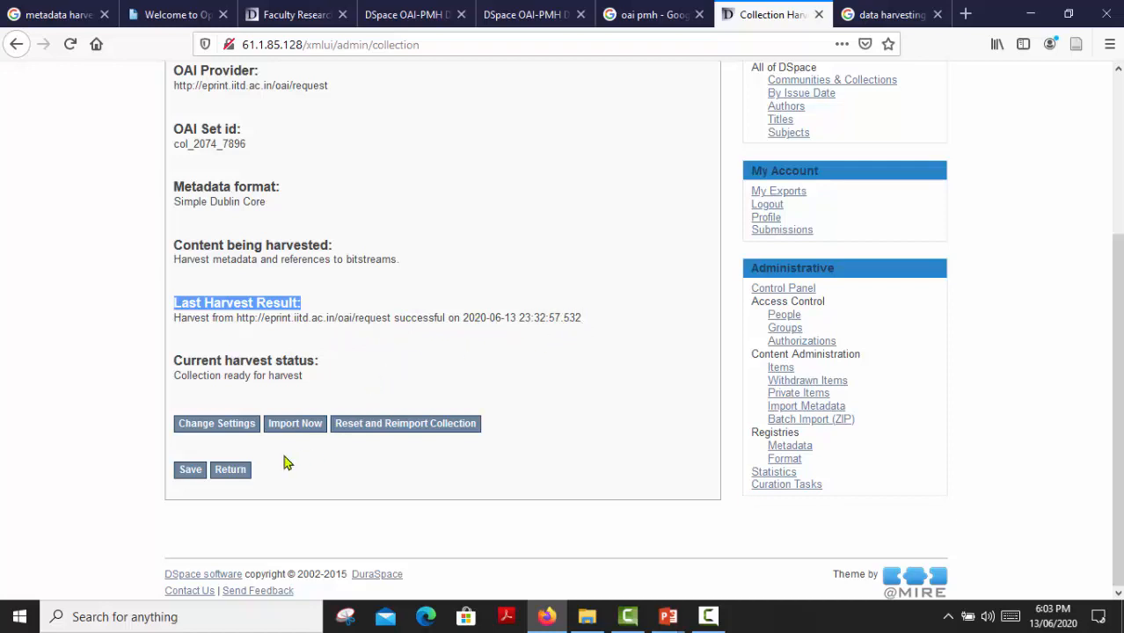
left_click(231, 470)
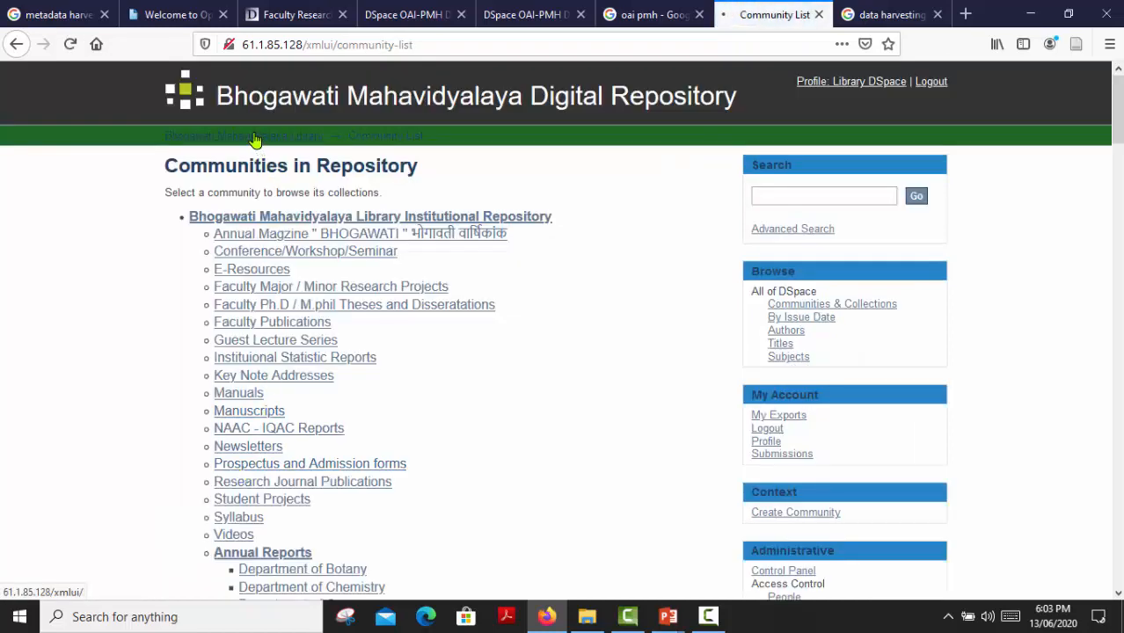
- From the repository home page, open the Metadata Harvesting community's "Metadata only and Reference to Bisttreams" collection and look through its recent submissions
left_click(254, 141)
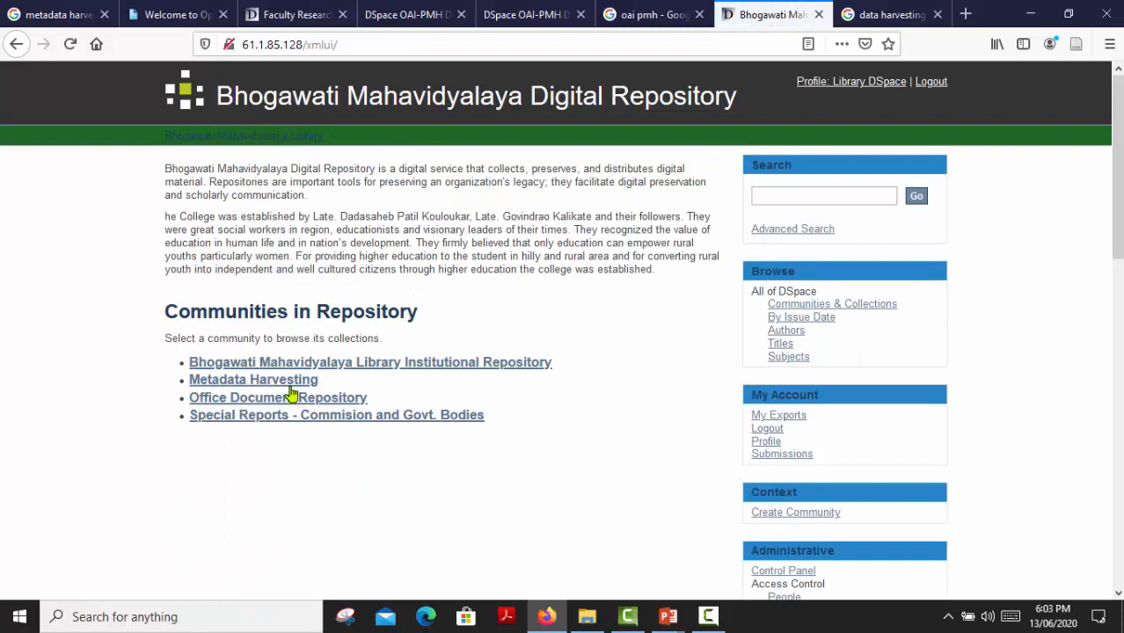
left_click(250, 388)
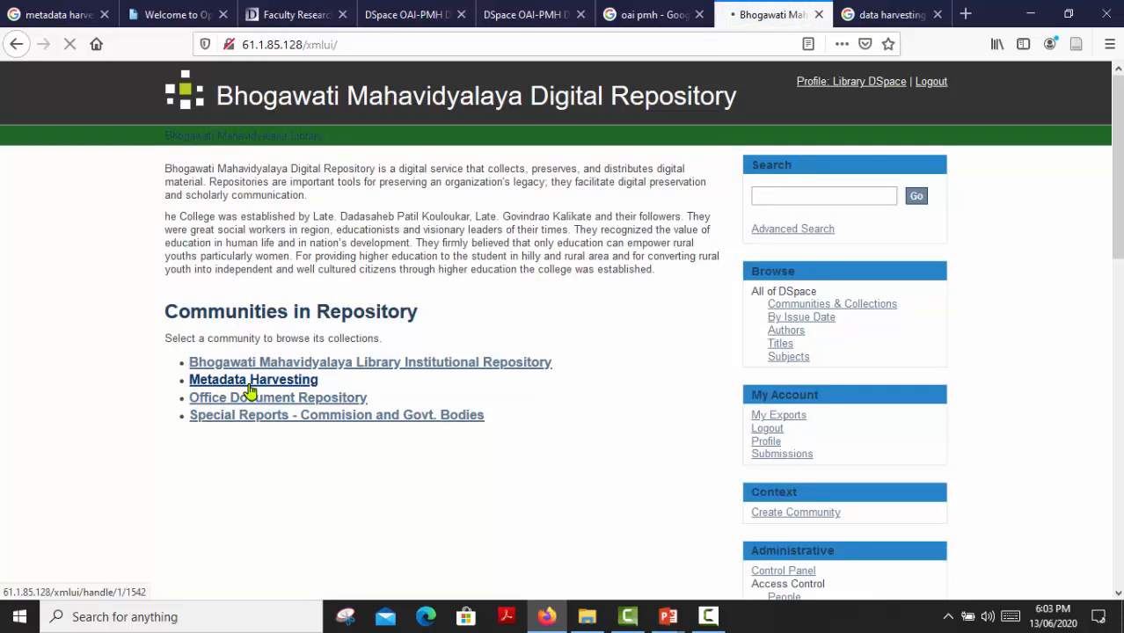
scroll(255, 391, "down", 3)
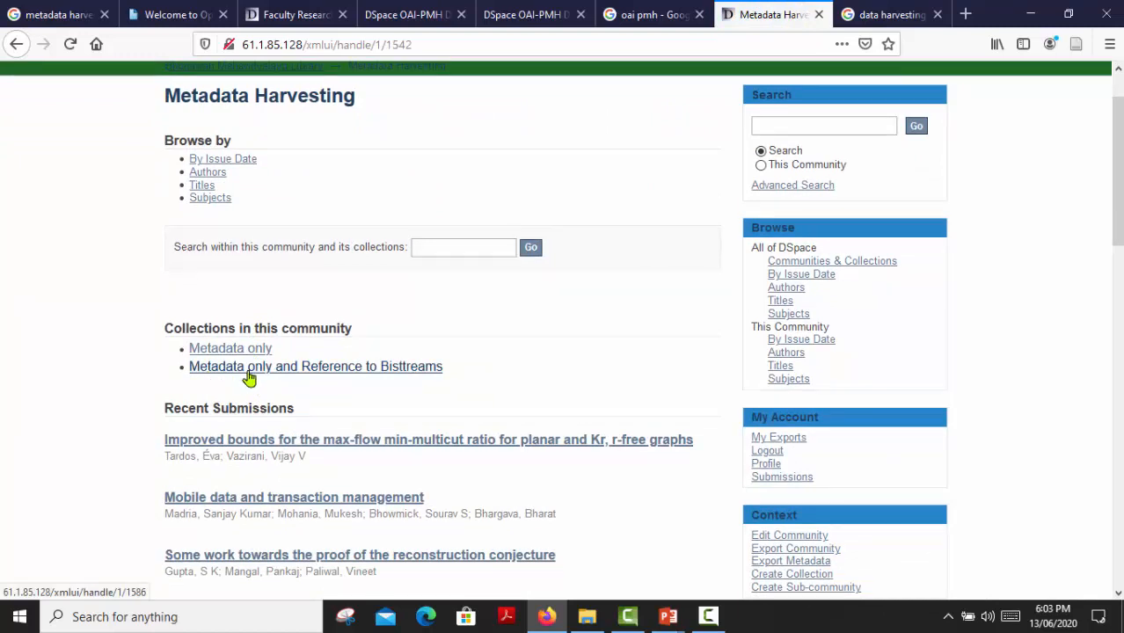
left_click(355, 374)
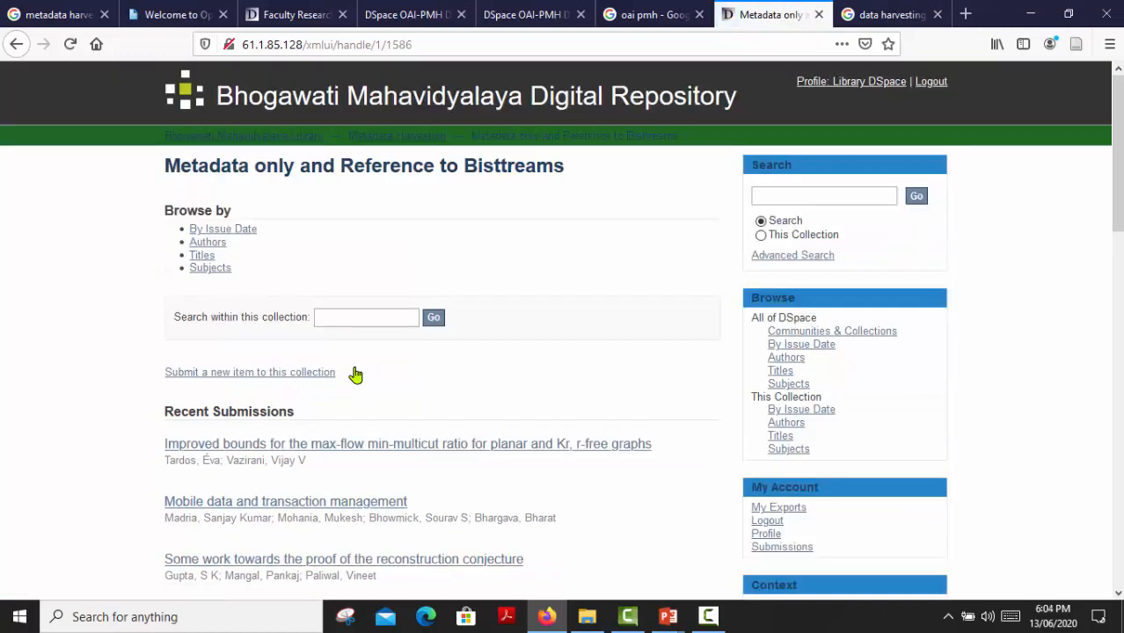
scroll(356, 375, "down", 3)
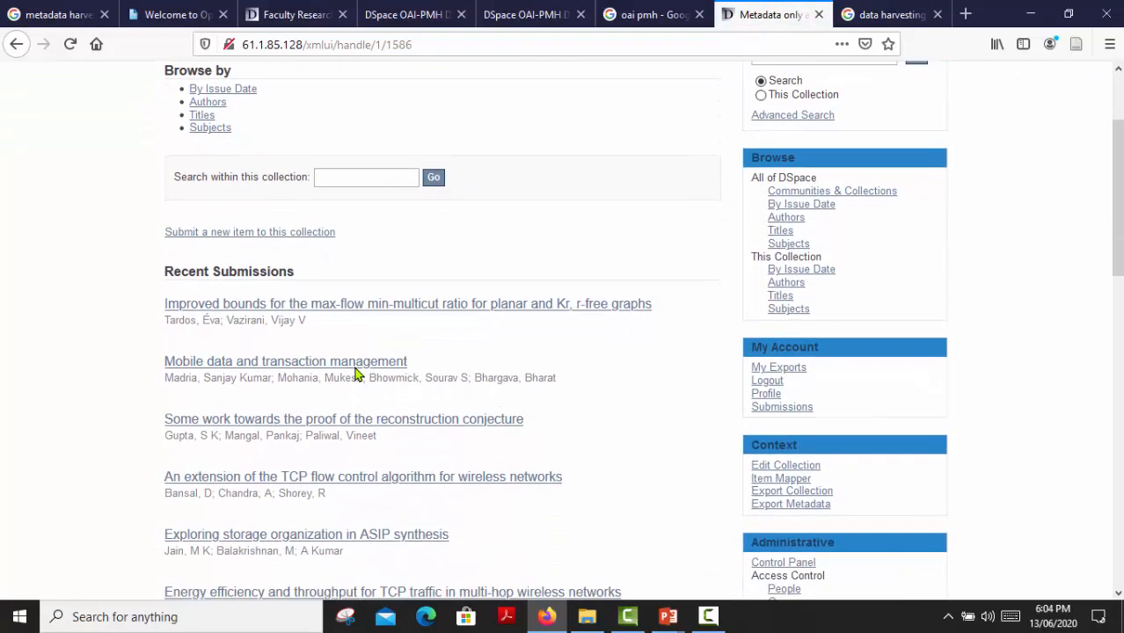
scroll(356, 375, "down", 4)
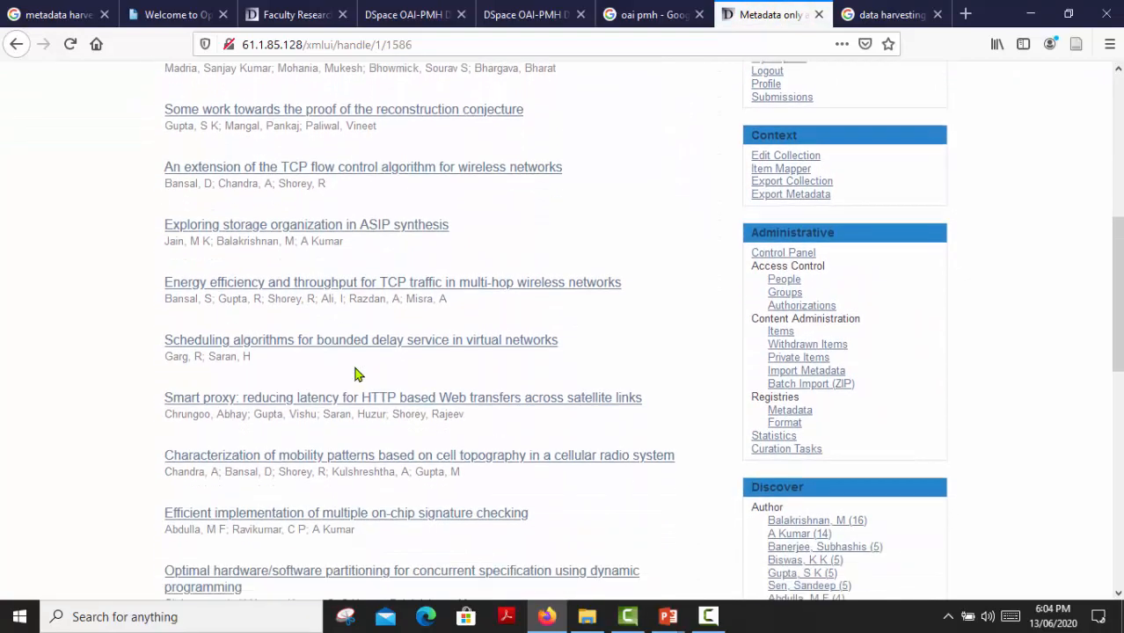
scroll(355, 374, "down", 1)
scroll(355, 372, "up", 5)
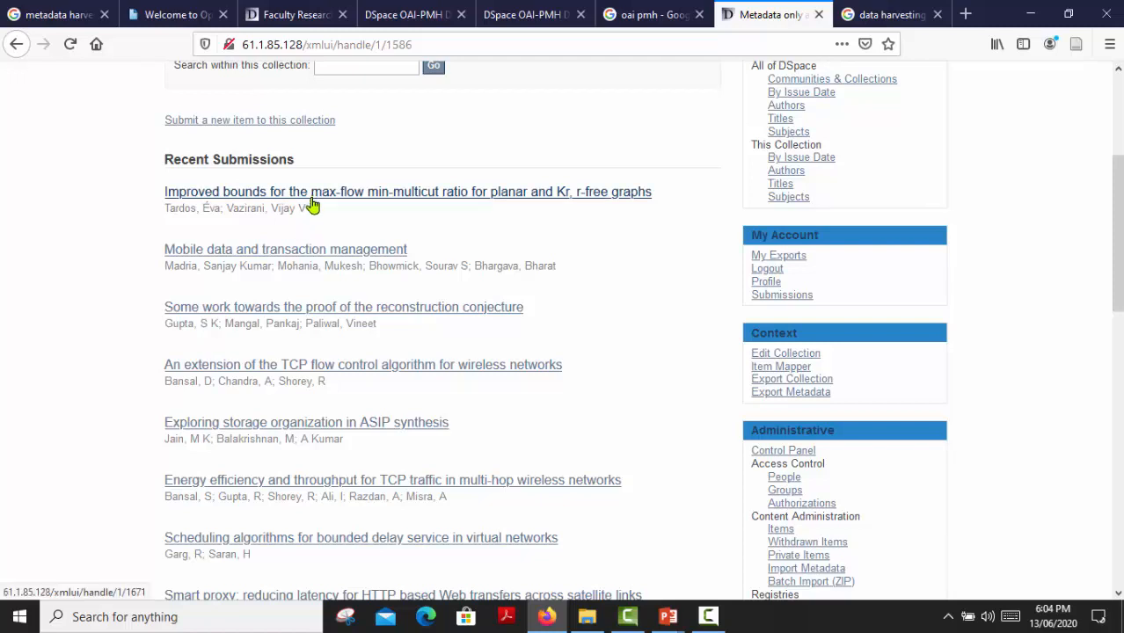
- Open the harvested item "Mobile data and transaction management" and examine its description and the files listed for it
left_click(259, 255)
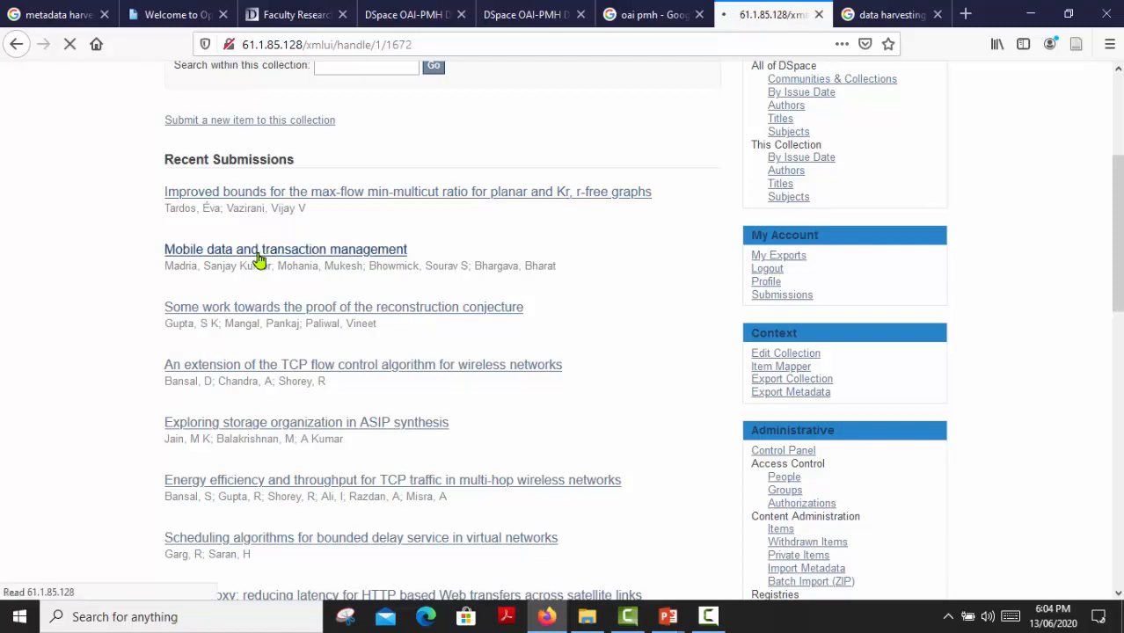
scroll(260, 261, "down", 1)
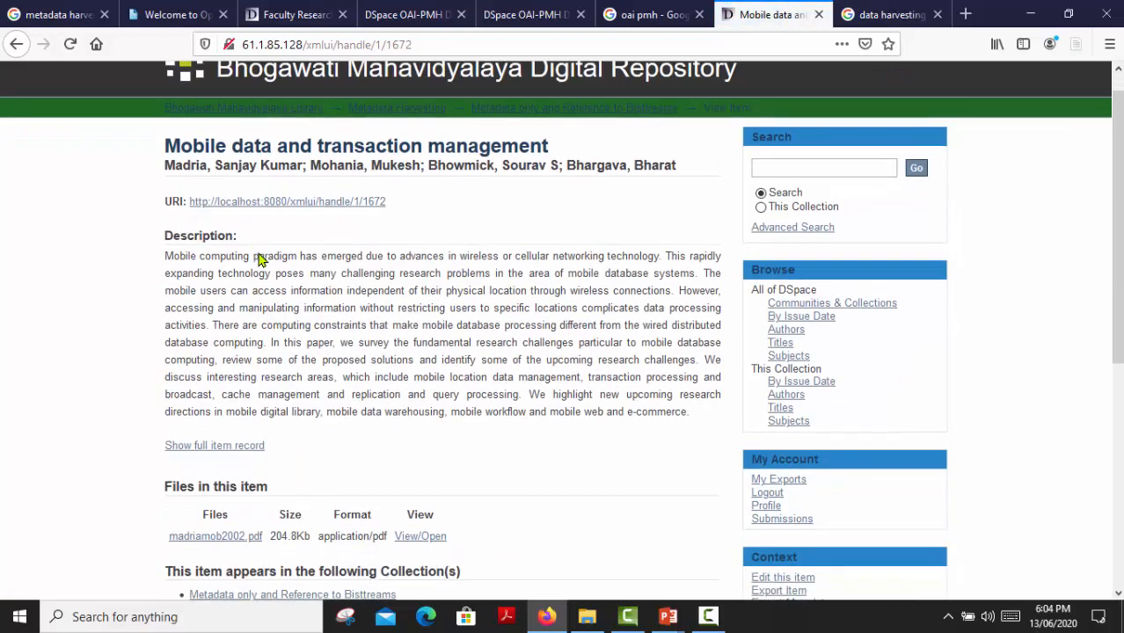
scroll(260, 260, "down", 3)
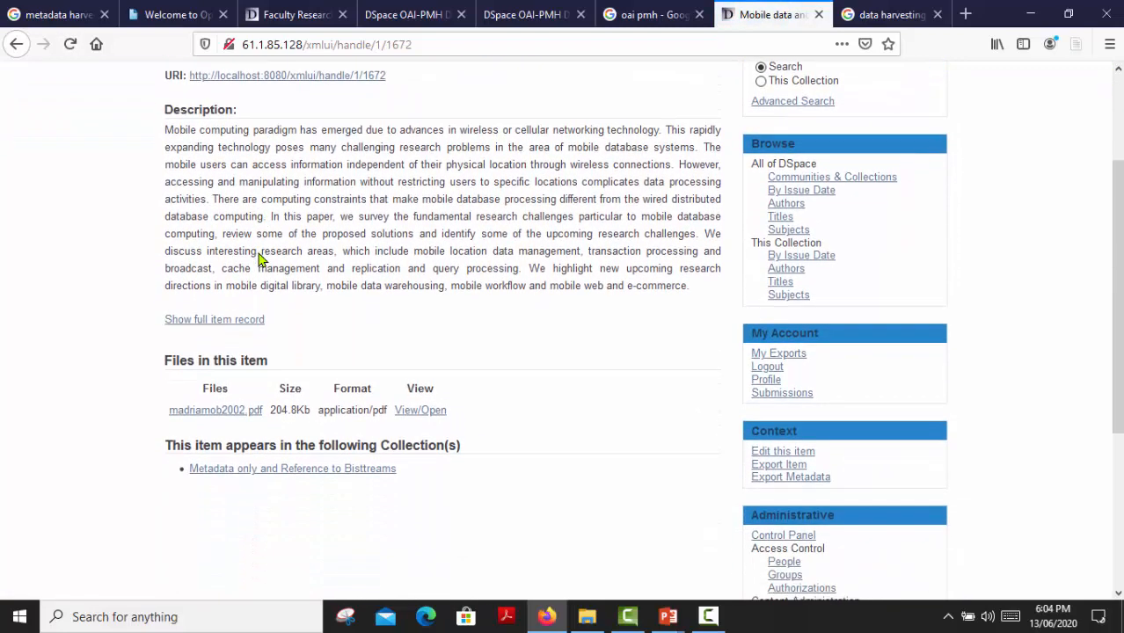
scroll(221, 278, "up", 1)
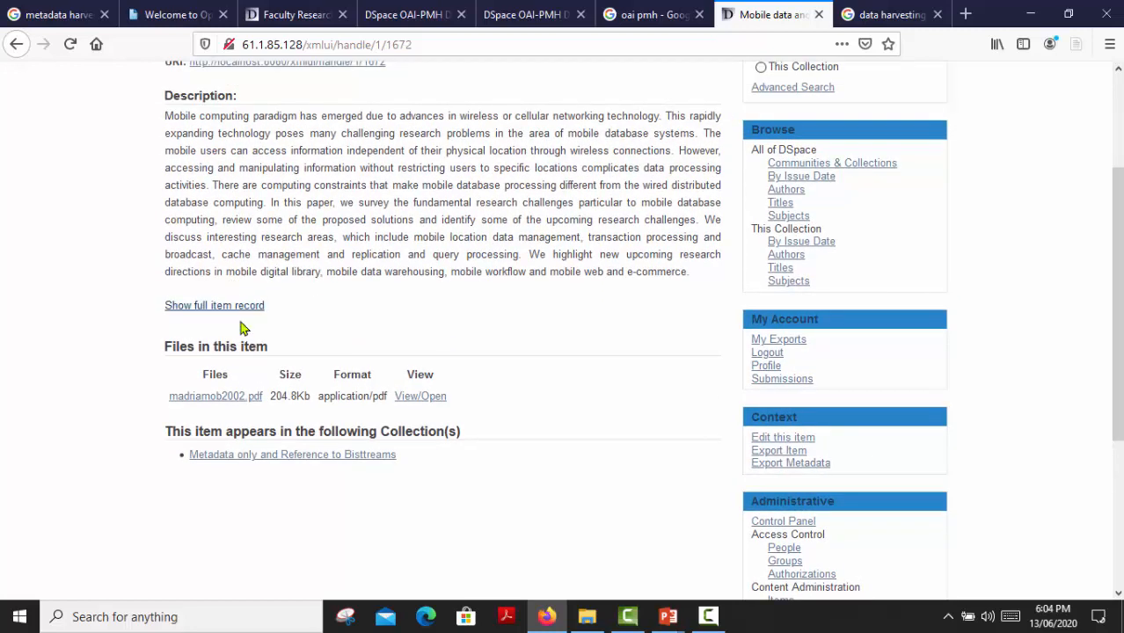
left_click_drag(188, 349, 264, 349)
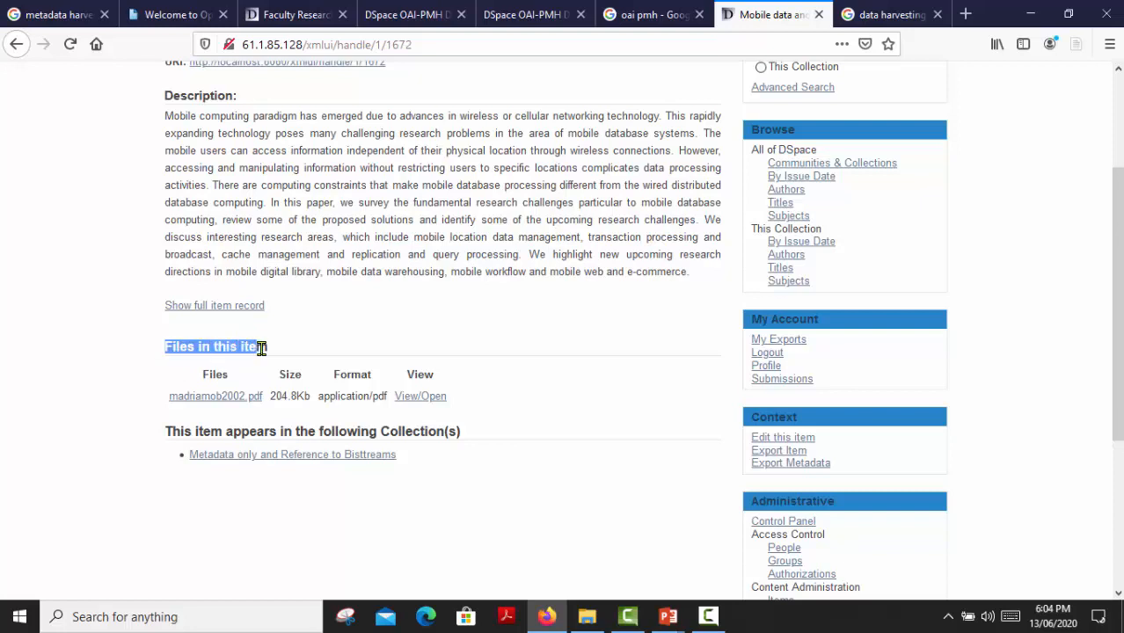
left_click(141, 397)
left_click_drag(202, 409, 283, 394)
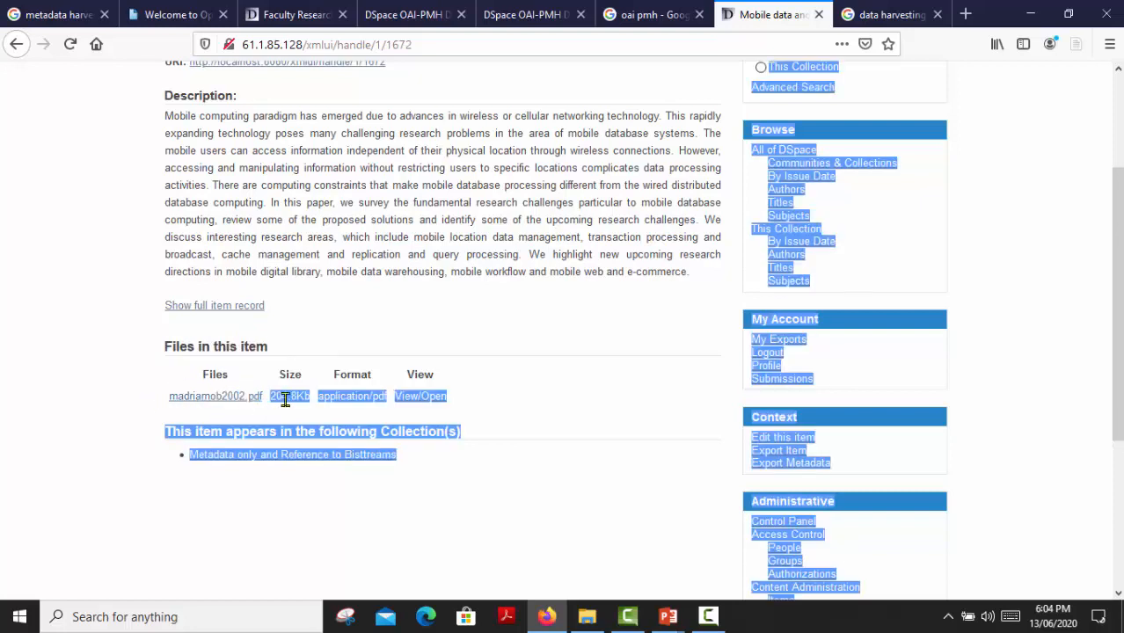
left_click(132, 396)
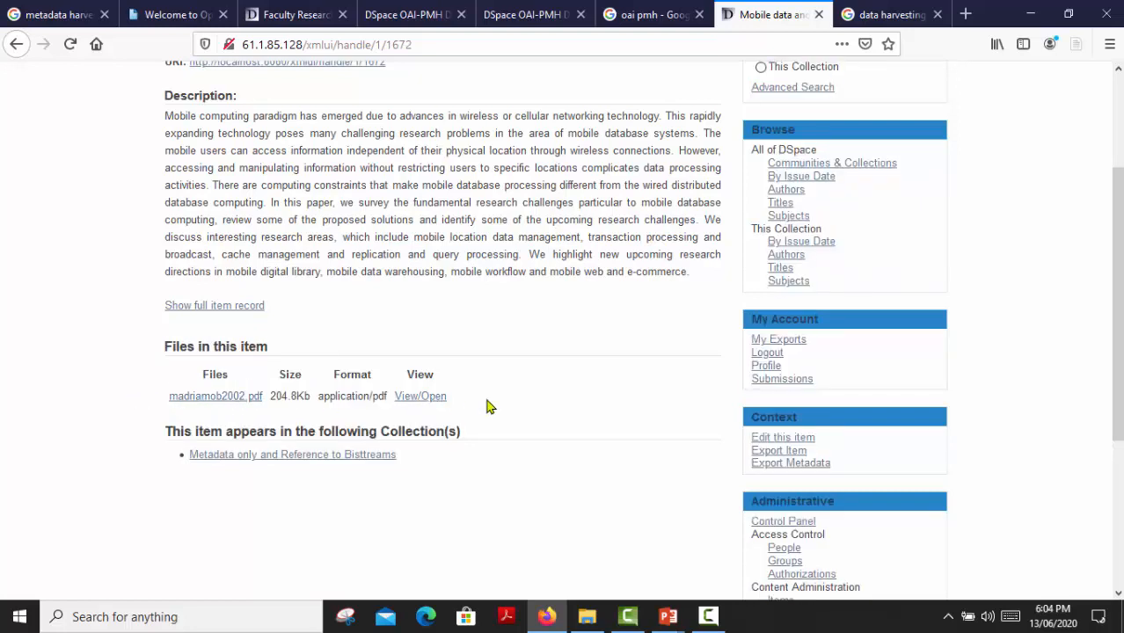
left_click_drag(459, 402, 87, 387)
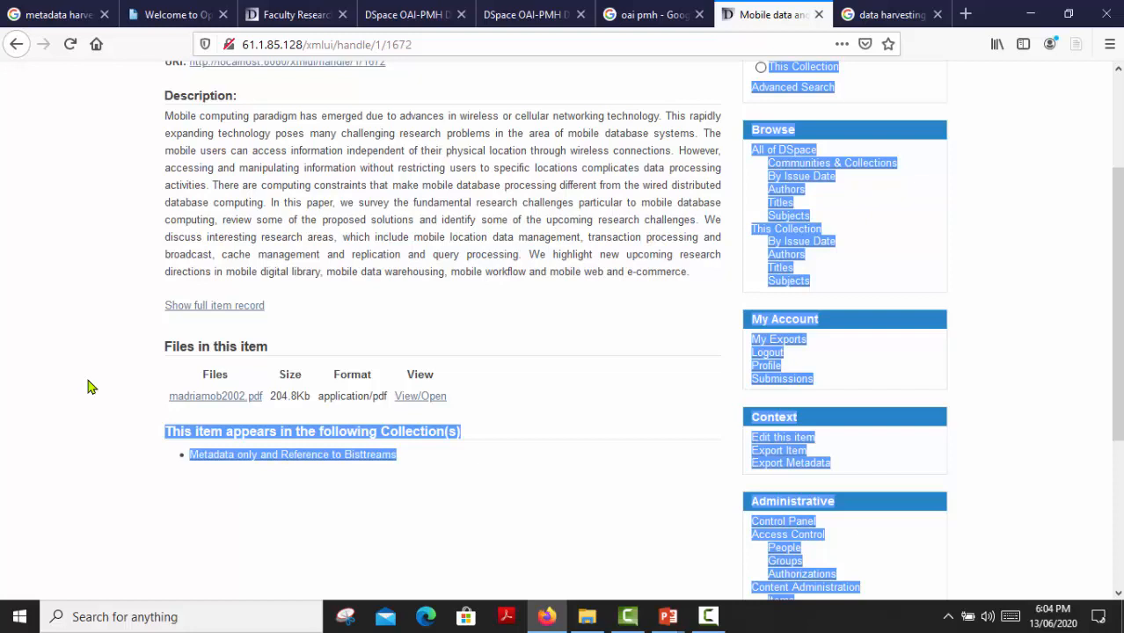
left_click(99, 466)
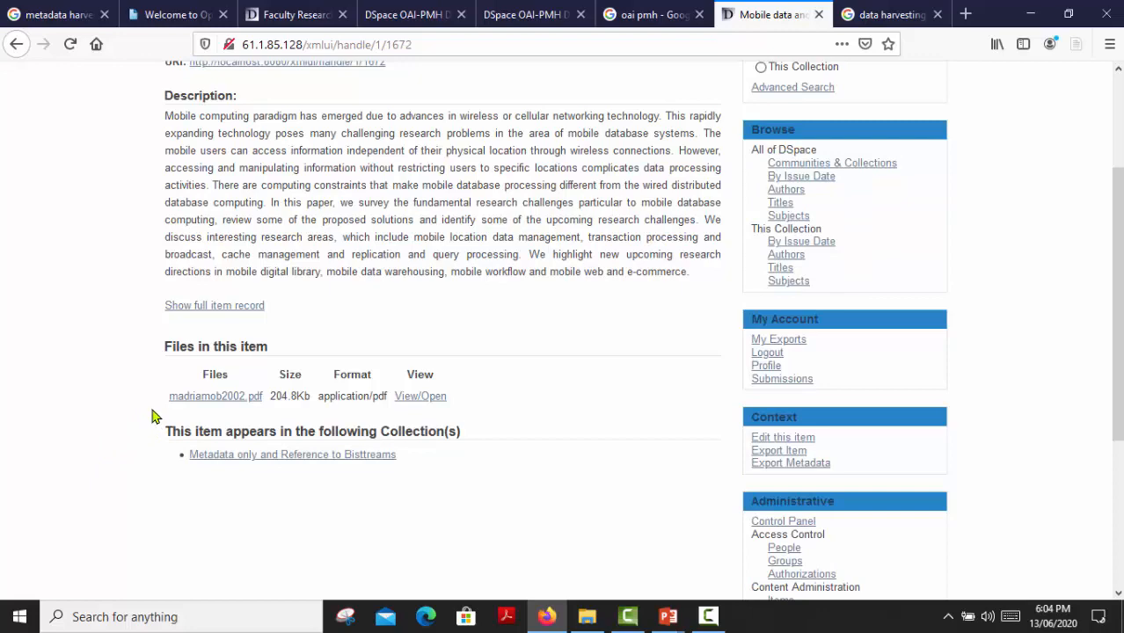
- Show the item's full record, look through its Dublin Core metadata fields, and return to the simple item view
scroll(85, 286, "up", 1)
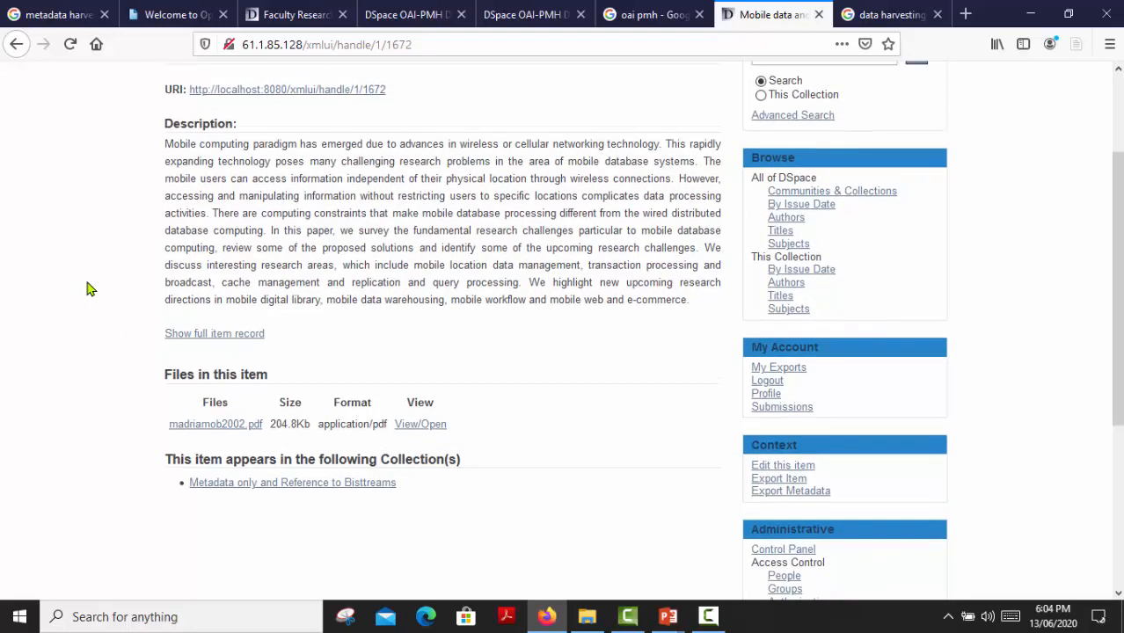
scroll(92, 295, "up", 2)
scroll(96, 299, "down", 1)
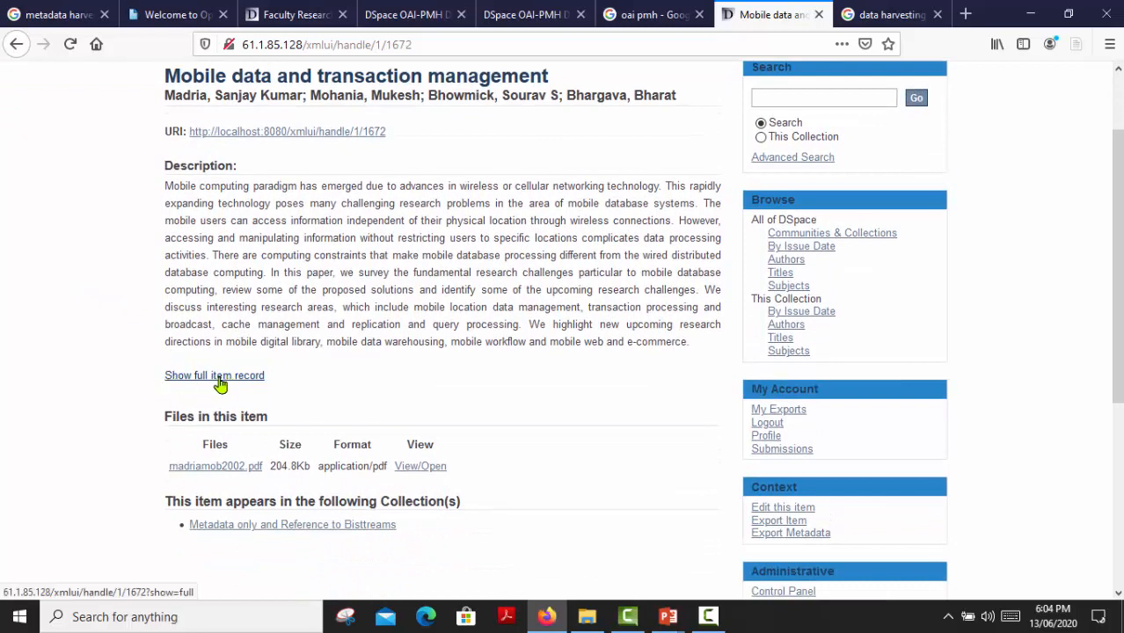
left_click(220, 376)
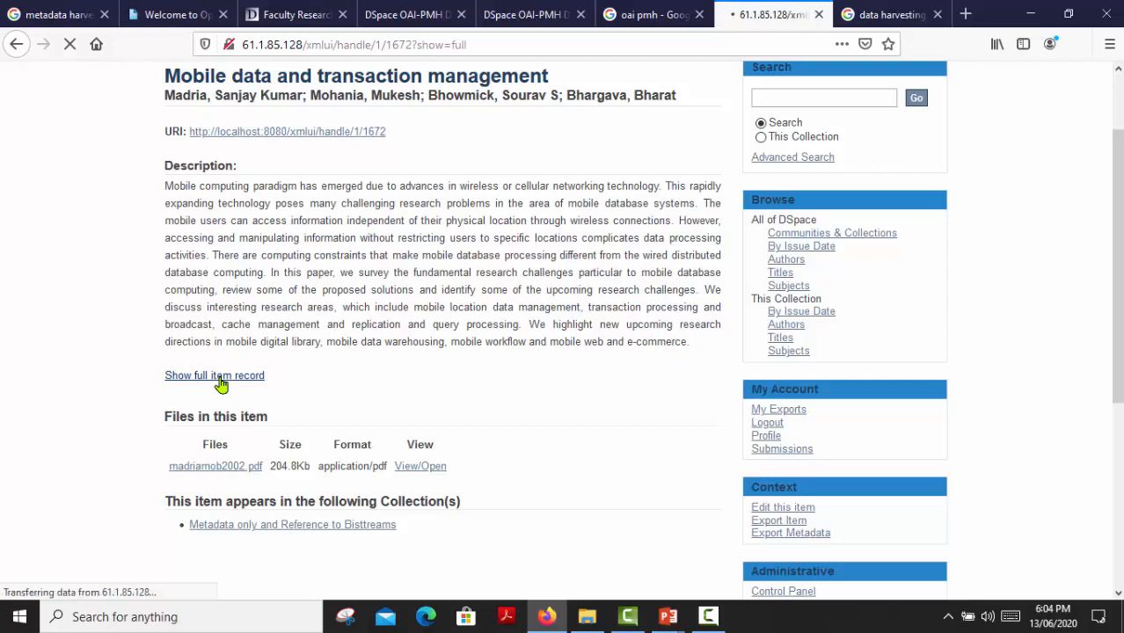
scroll(234, 376, "down", 1)
scroll(235, 379, "down", 1)
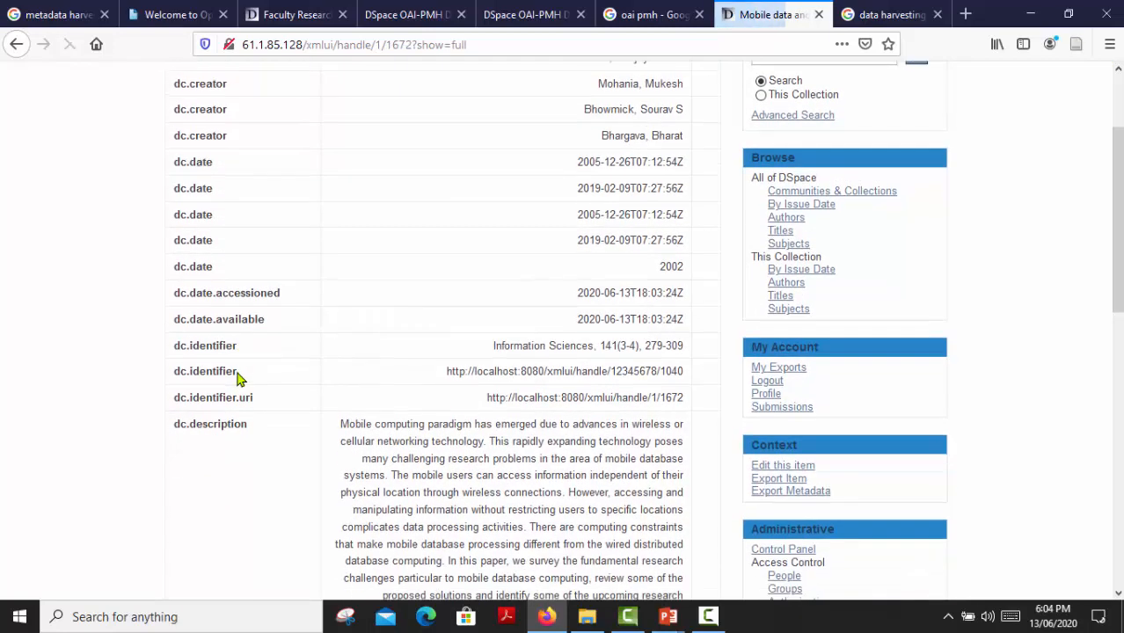
scroll(236, 378, "up", 3)
scroll(239, 378, "down", 3)
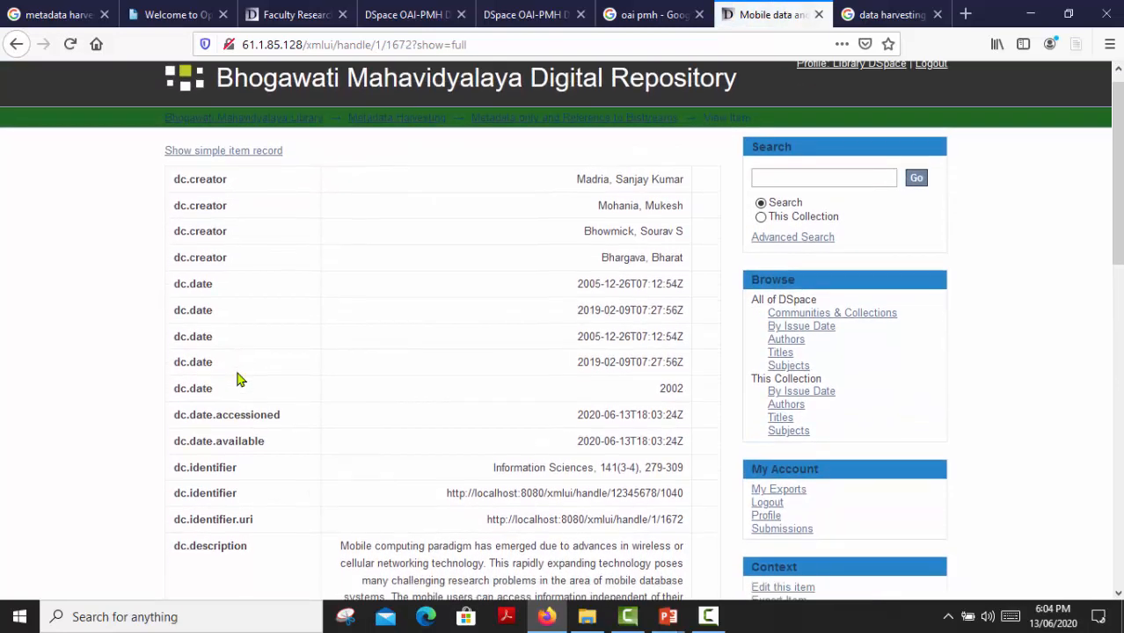
scroll(238, 382, "up", 1)
left_click(15, 46)
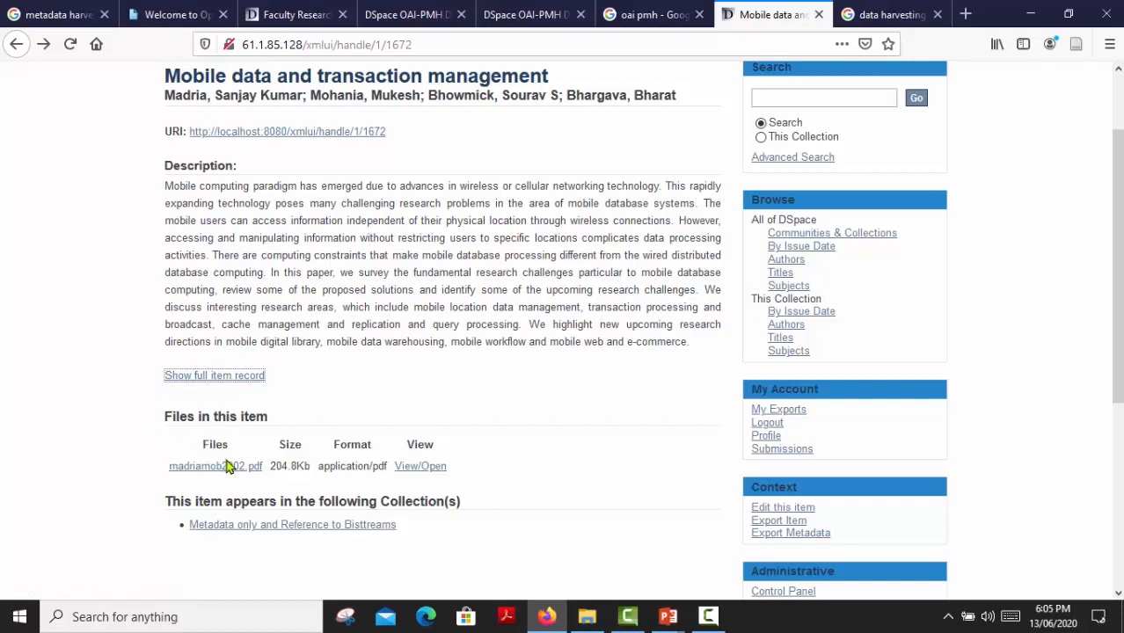
- Open the item's file madriamob2002.pdf, examine which server its web address points to, and return to the item page
left_click(419, 471)
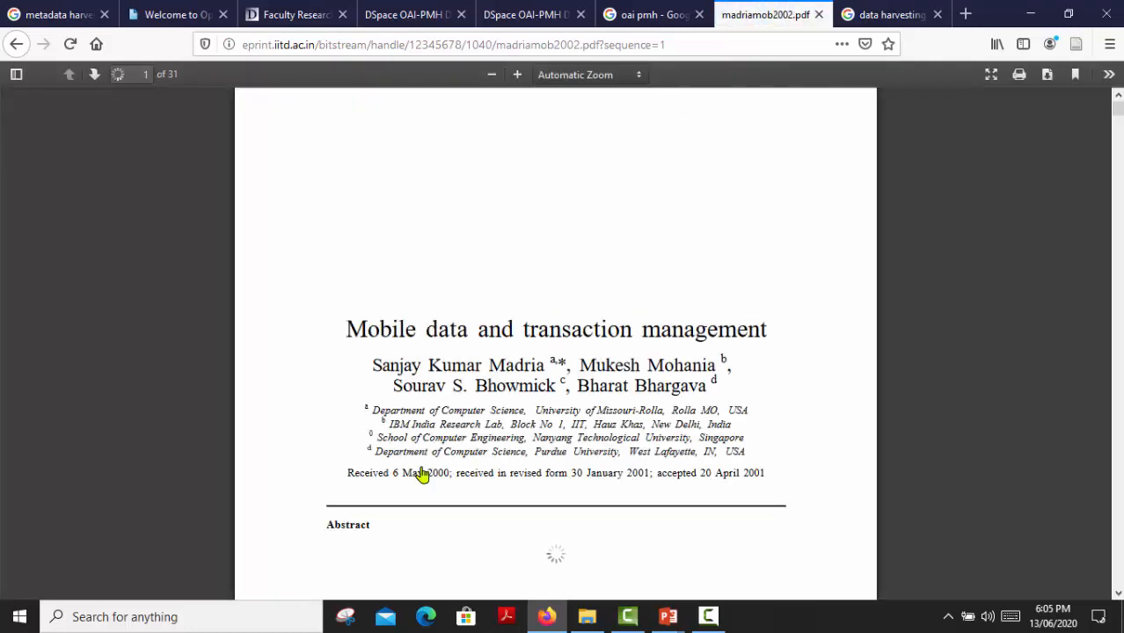
scroll(449, 401, "down", 4)
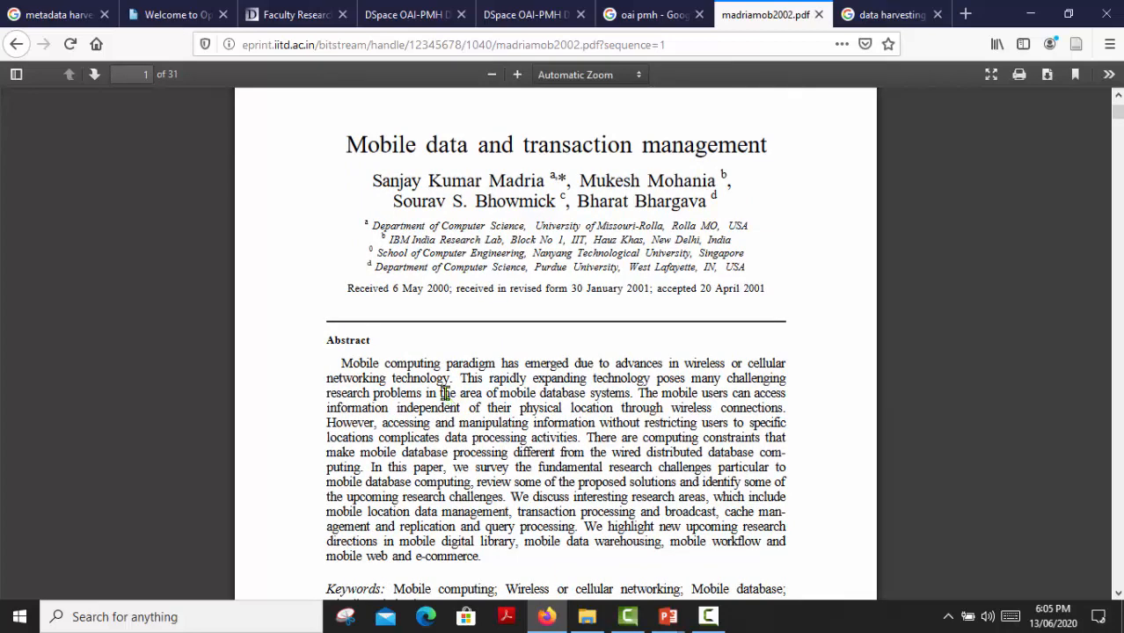
scroll(443, 394, "up", 1)
left_click(246, 45)
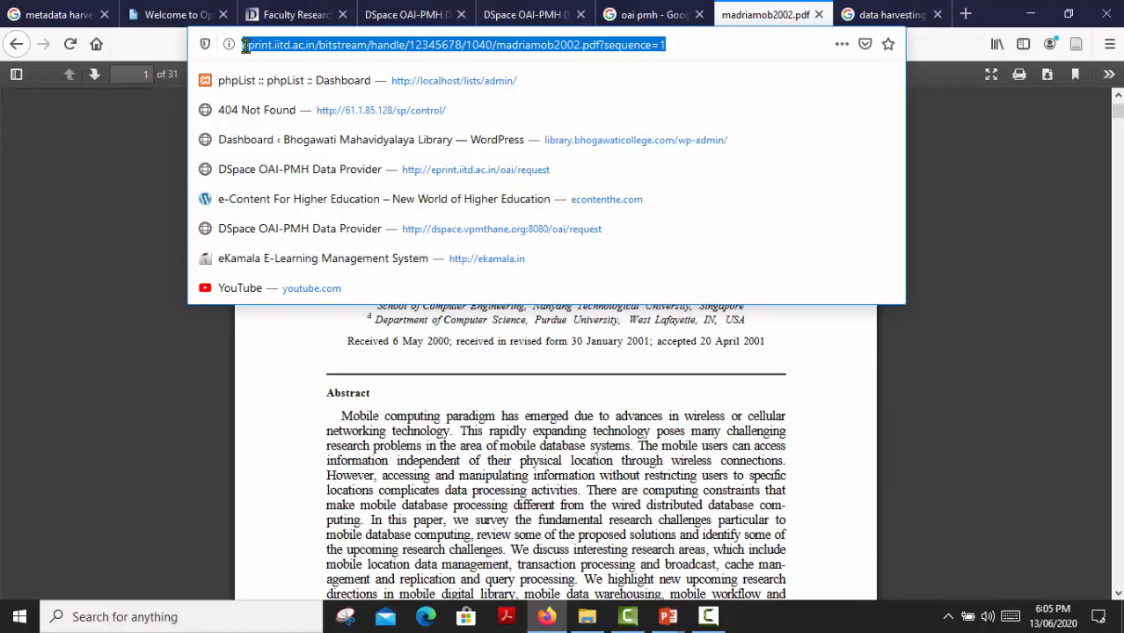
left_click(245, 46)
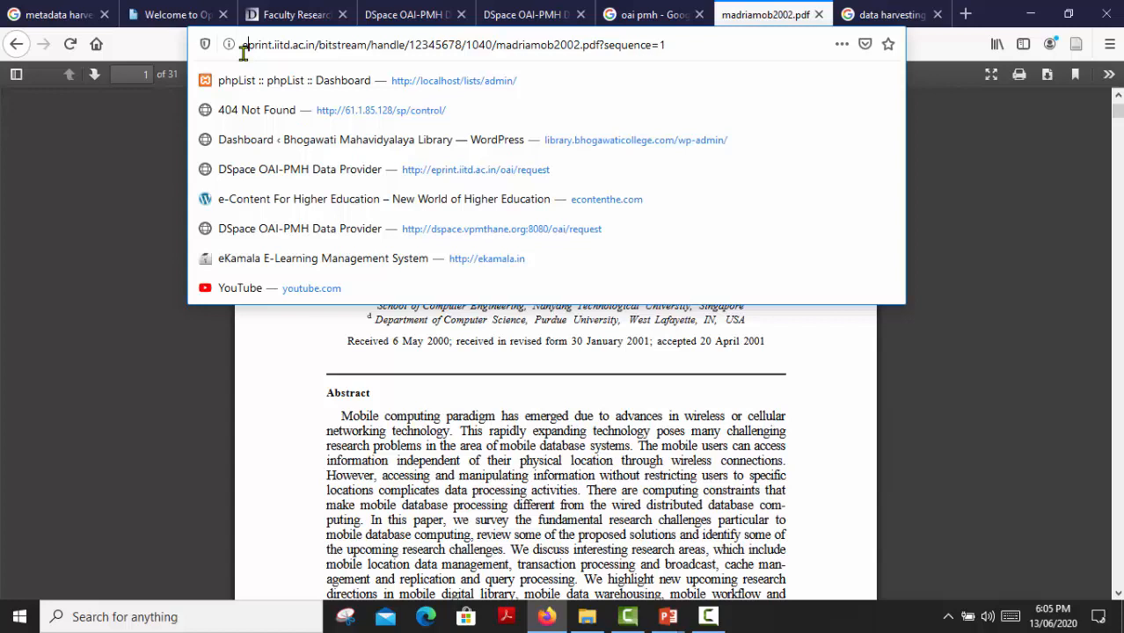
left_click(110, 134)
left_click(15, 49)
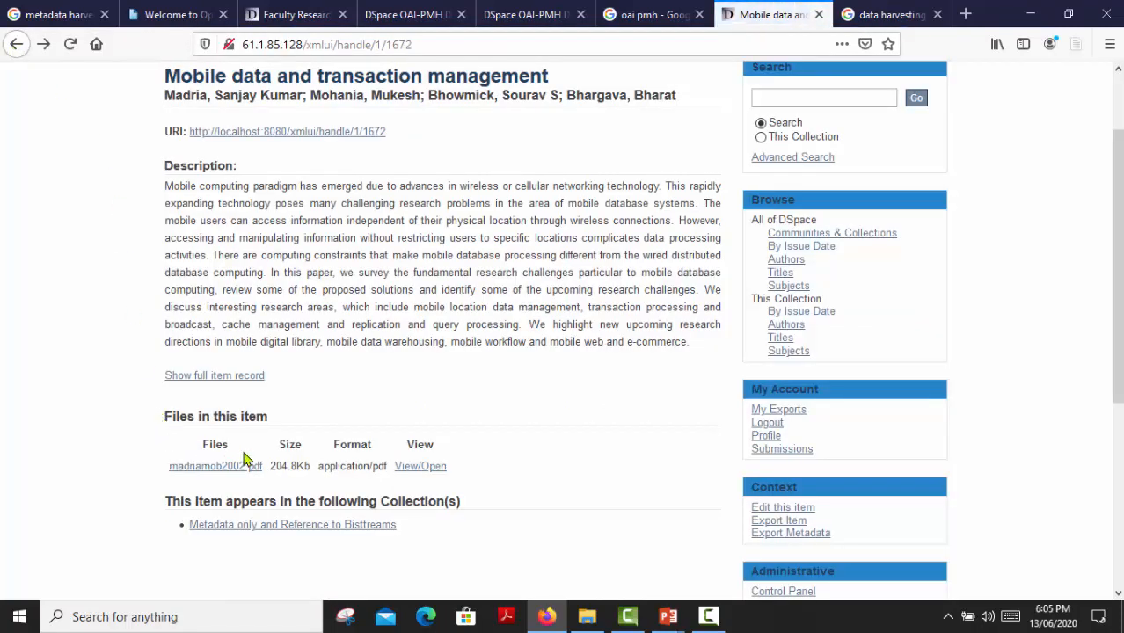
left_click(409, 468)
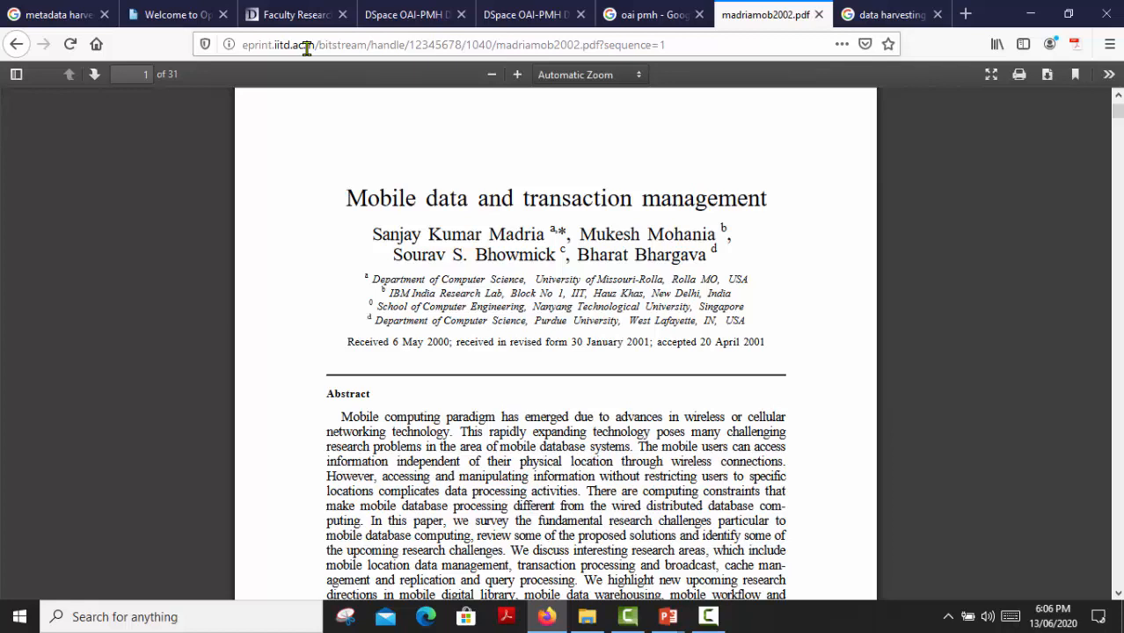
left_click(14, 45)
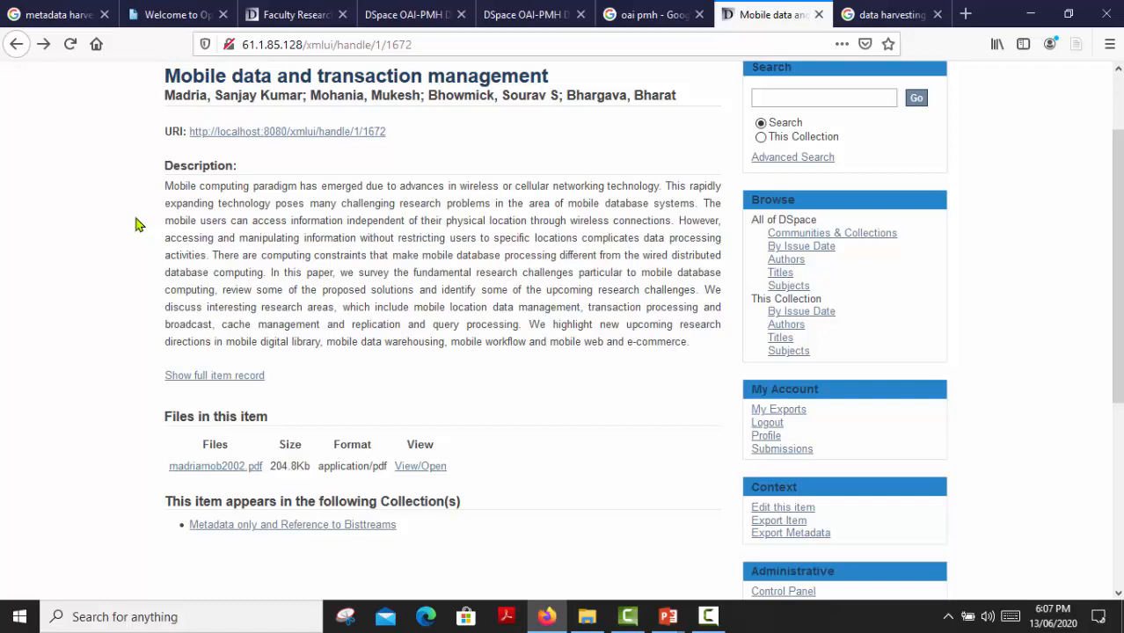
- Look through the collections of IIT Delhi's Faculty Research Publications community for another one to harvest
left_click(293, 17)
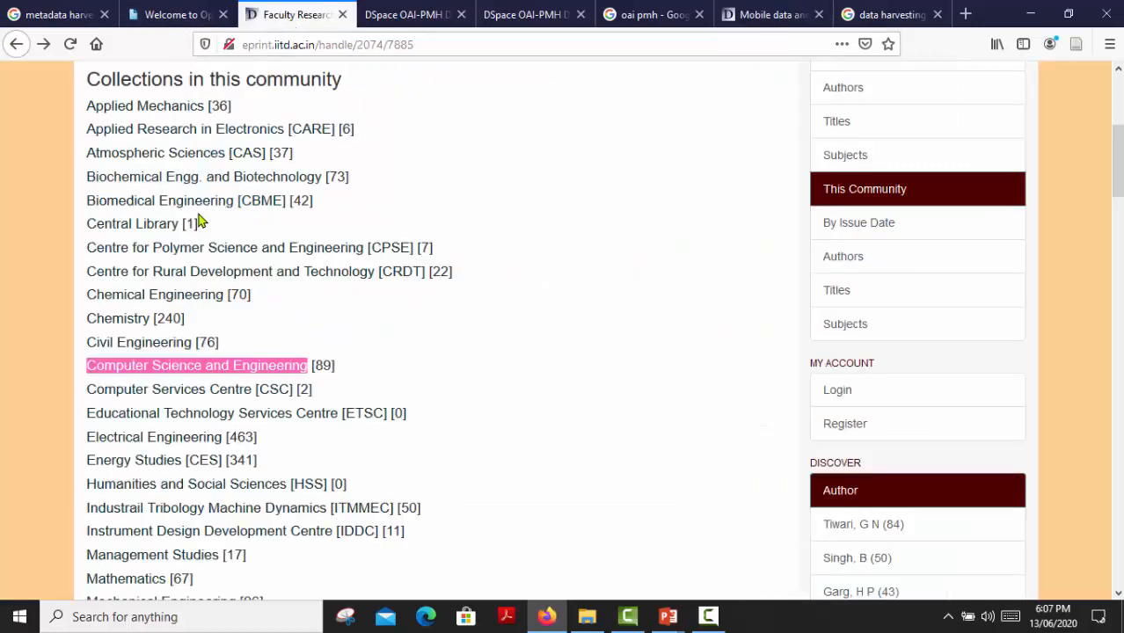
scroll(197, 222, "up", 2)
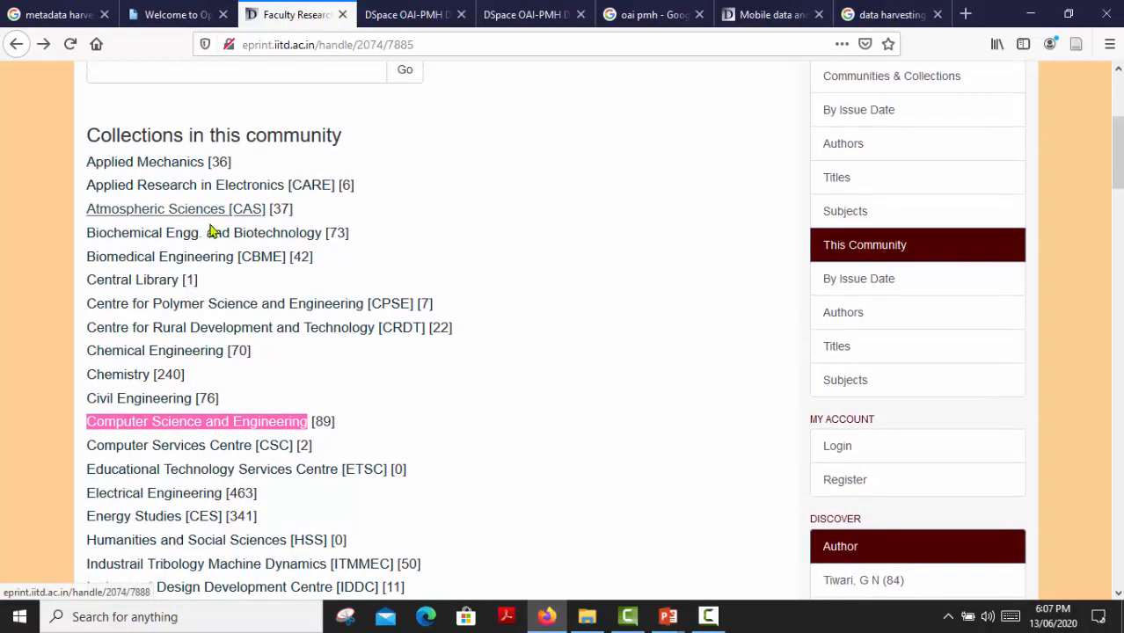
scroll(243, 339, "down", 1)
scroll(242, 347, "down", 1)
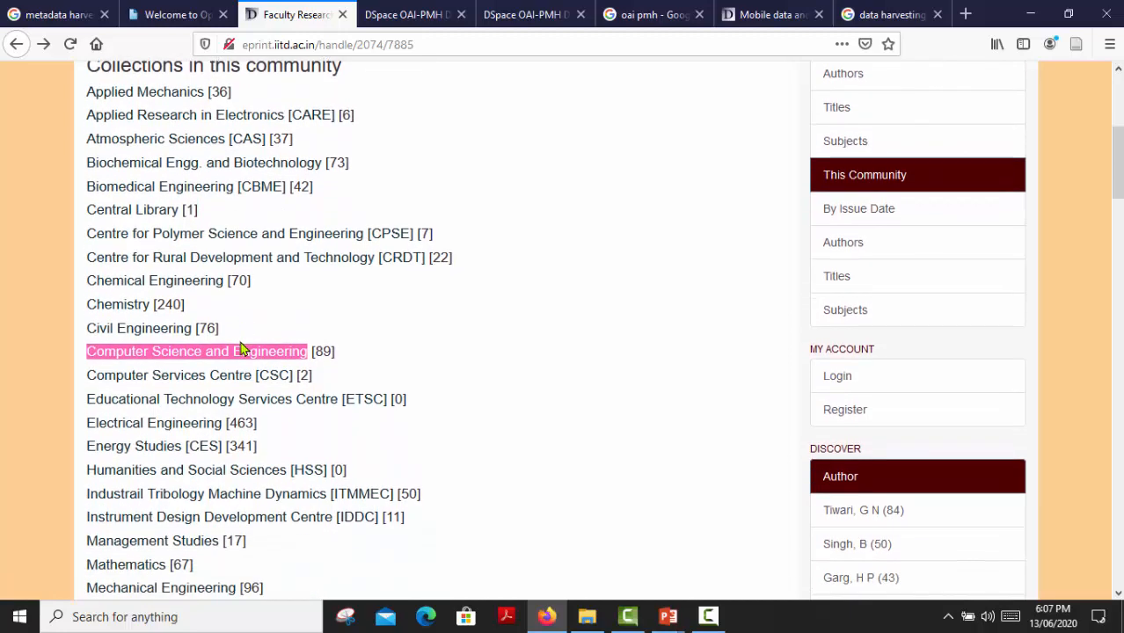
scroll(241, 352, "up", 1)
scroll(249, 367, "down", 3)
scroll(263, 390, "down", 3)
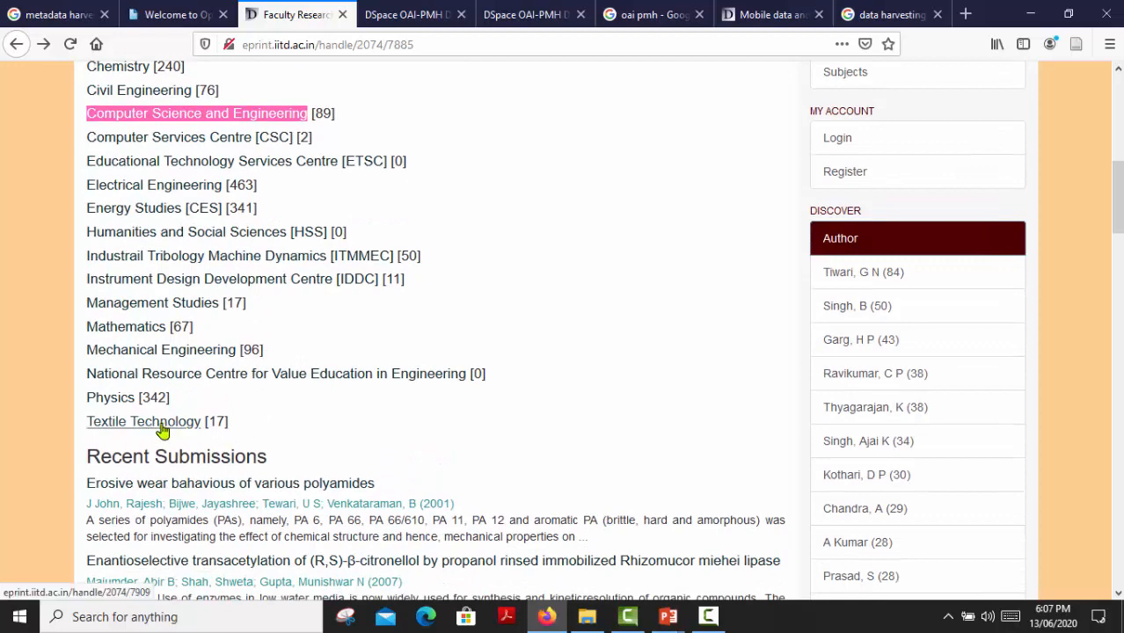
- Open the Textile Technology collection, examine its item "Long-term prediction of creep in textile fibres", and return to the community's collection list
left_click(162, 428)
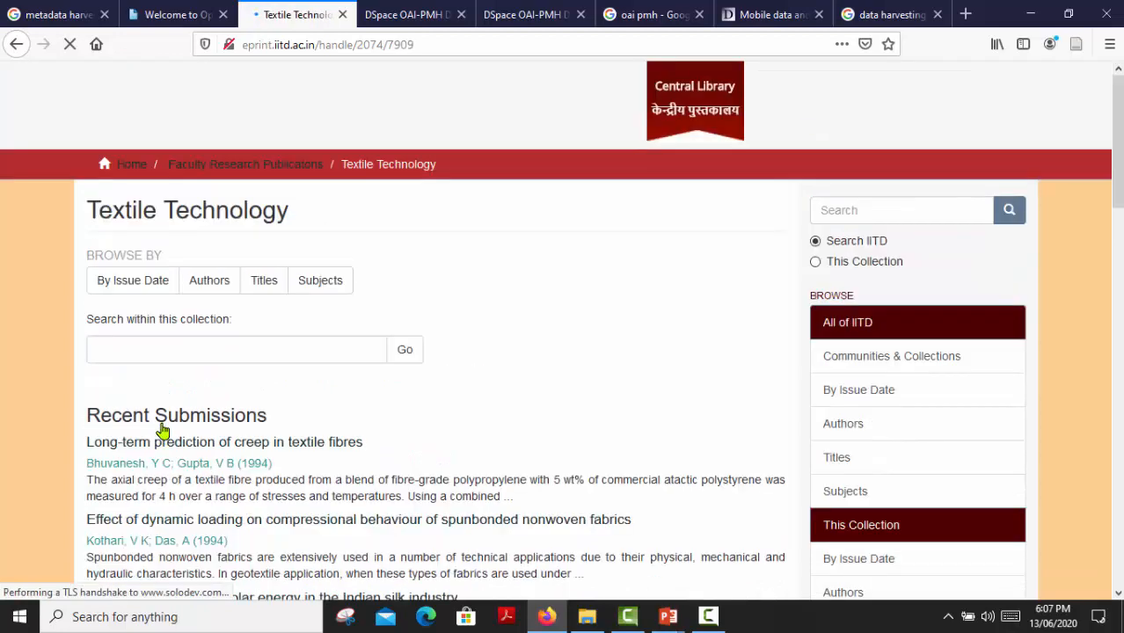
scroll(511, 312, "down", 3)
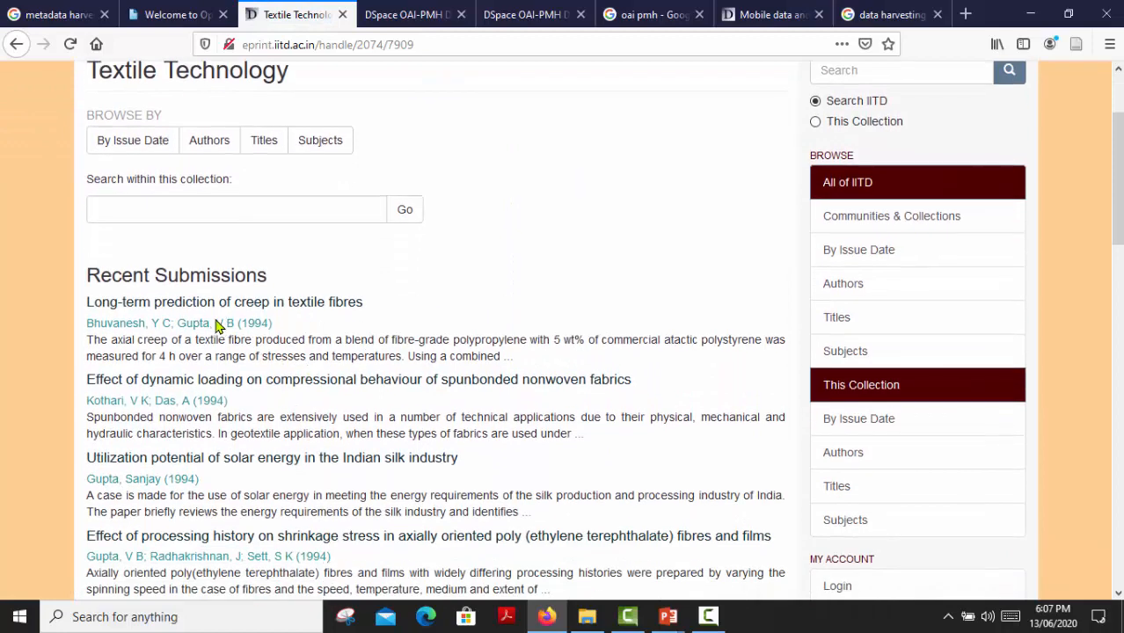
left_click(159, 308)
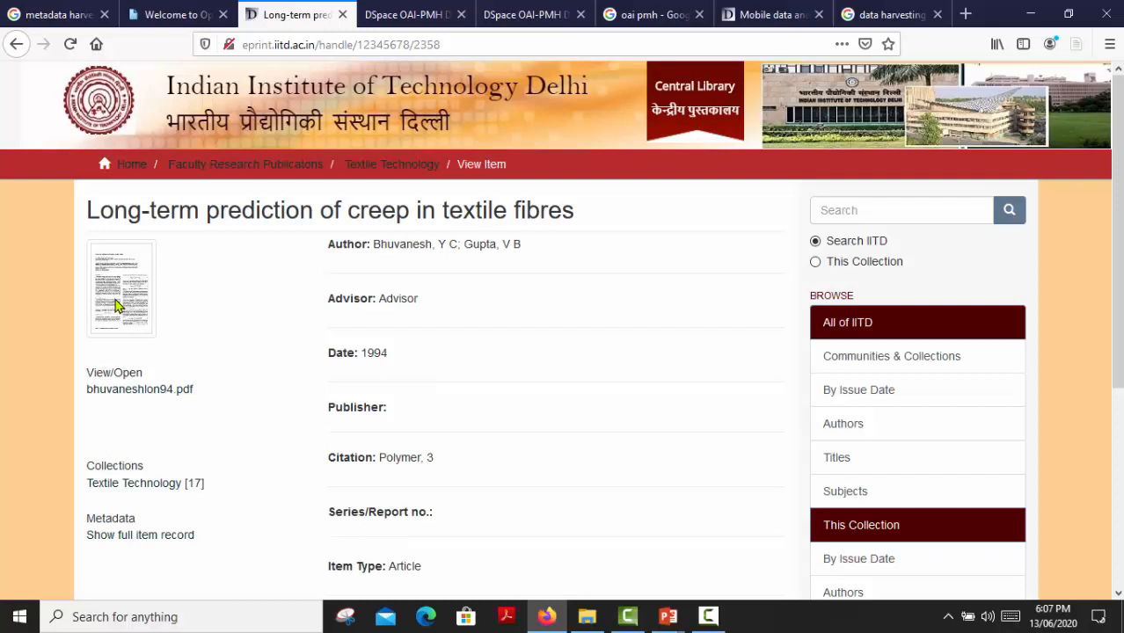
left_click(12, 44)
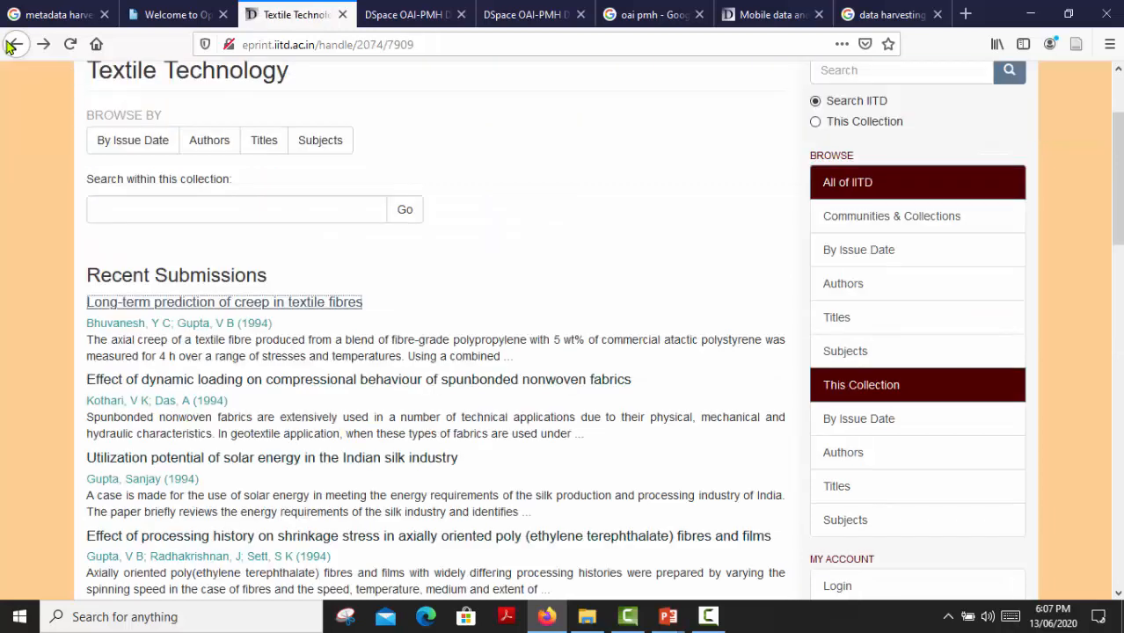
left_click(12, 44)
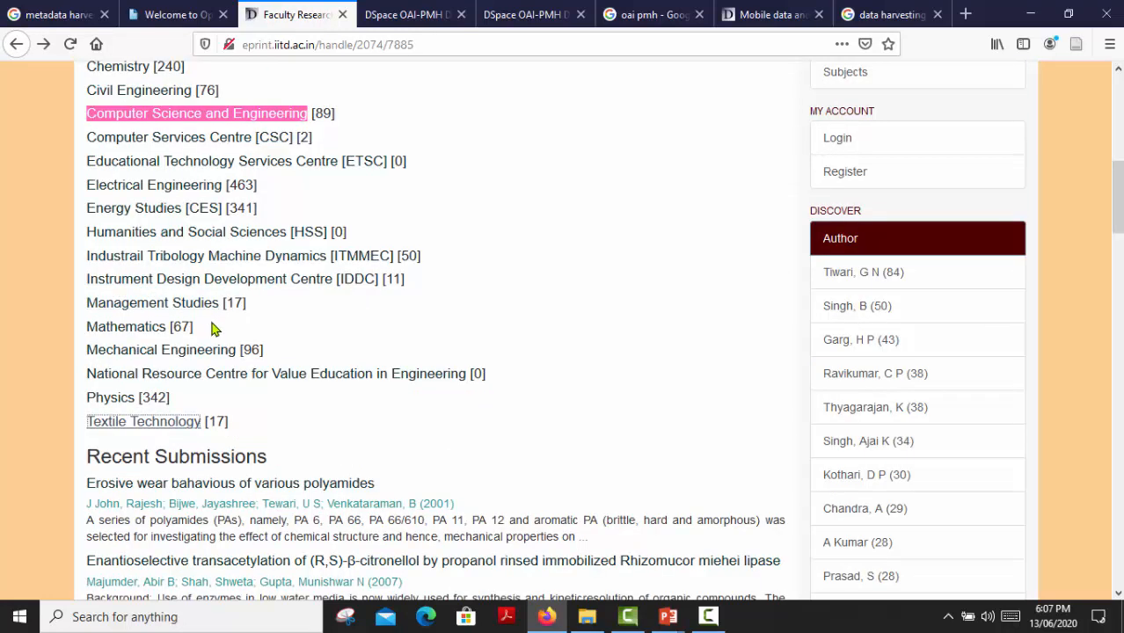
scroll(214, 329, "down", 1)
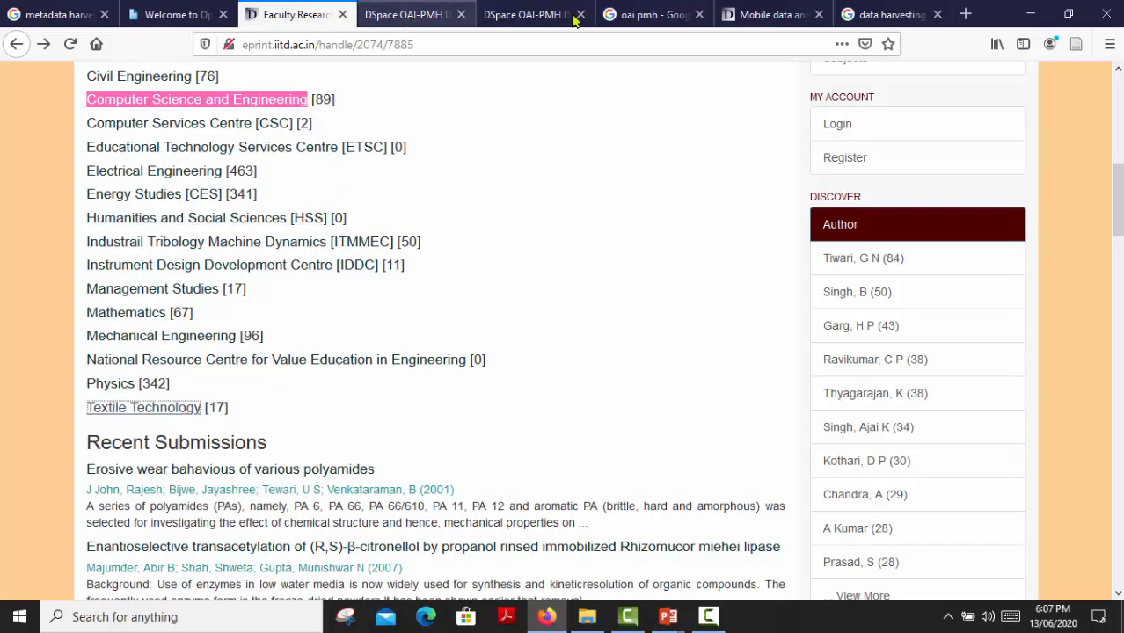
- Return to the Bhogawati Mahavidyalaya repository and open the Metadata Harvesting community from its home page
left_click(752, 9)
scroll(384, 219, "up", 2)
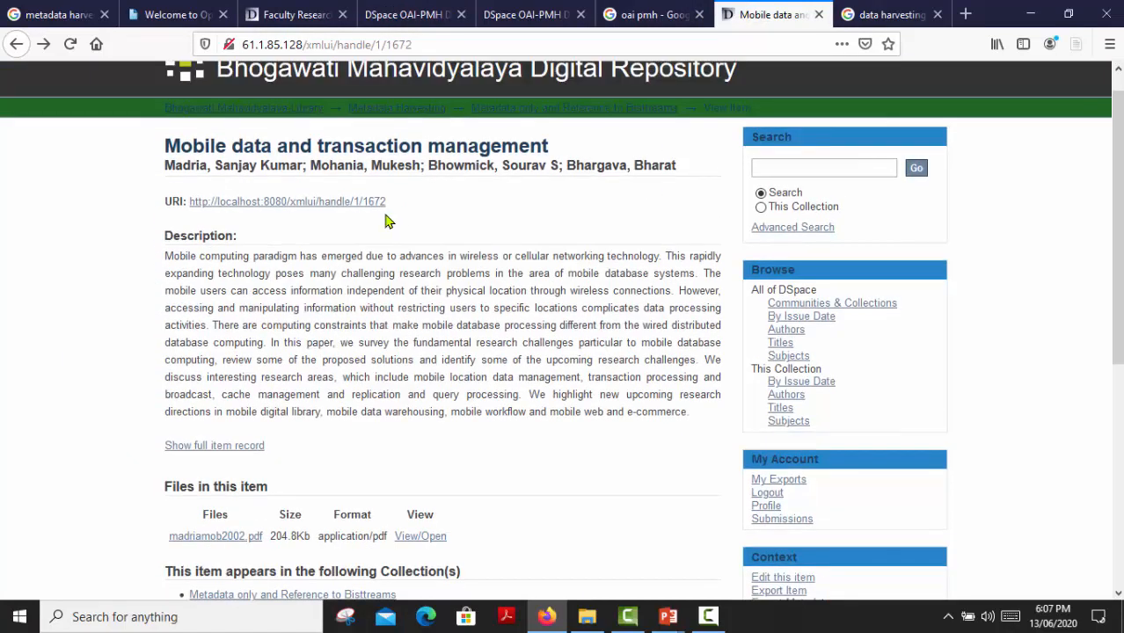
left_click(259, 136)
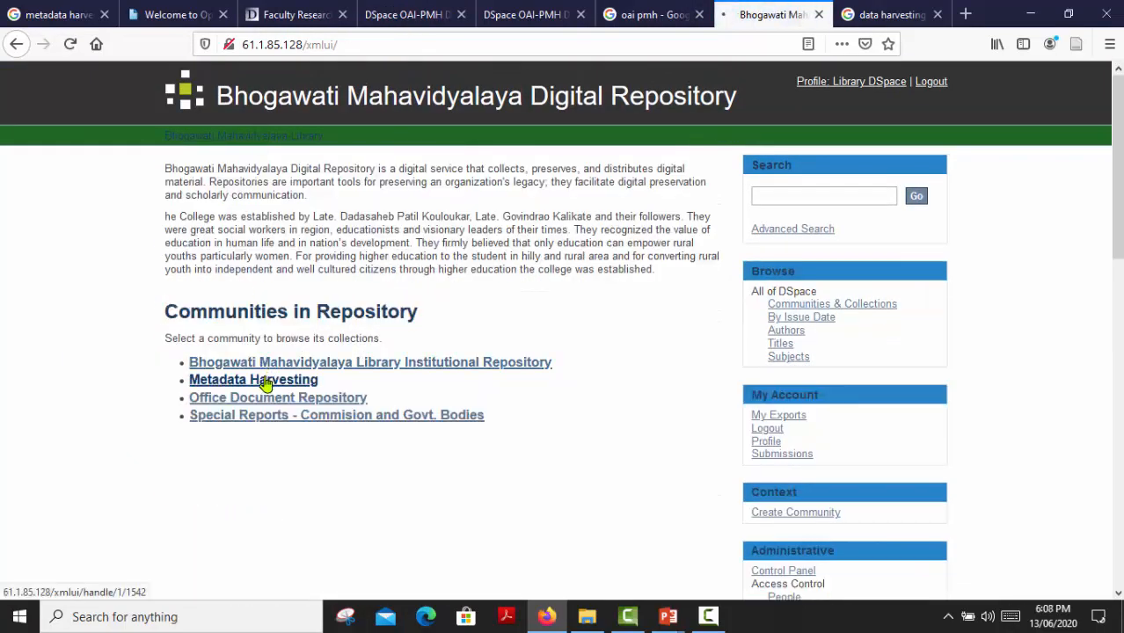
left_click(255, 380)
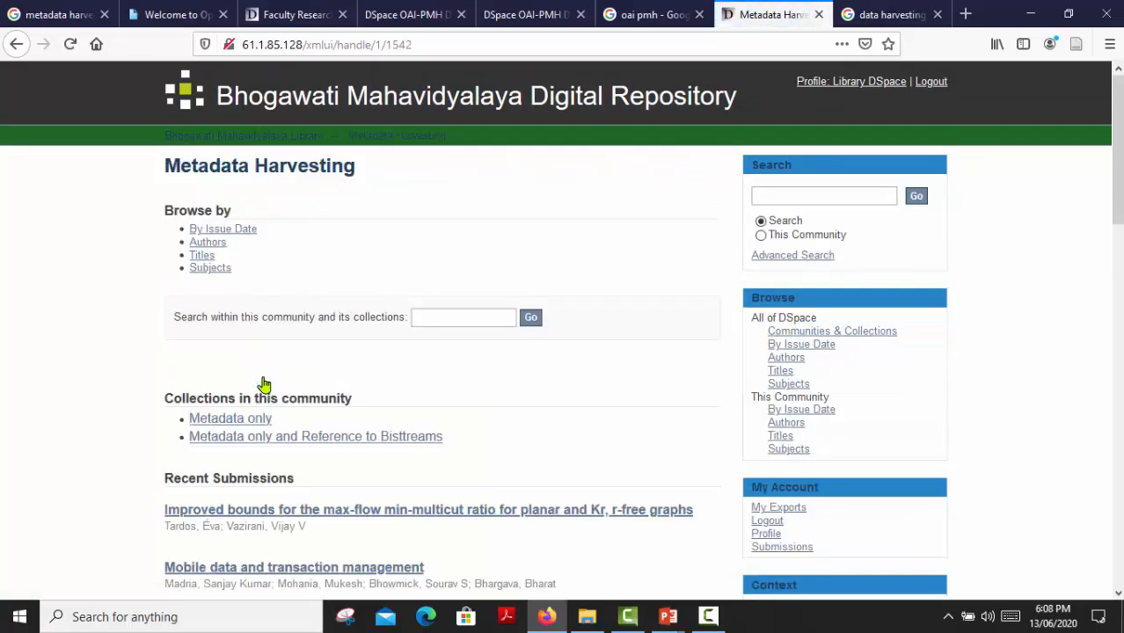
scroll(650, 428, "down", 2)
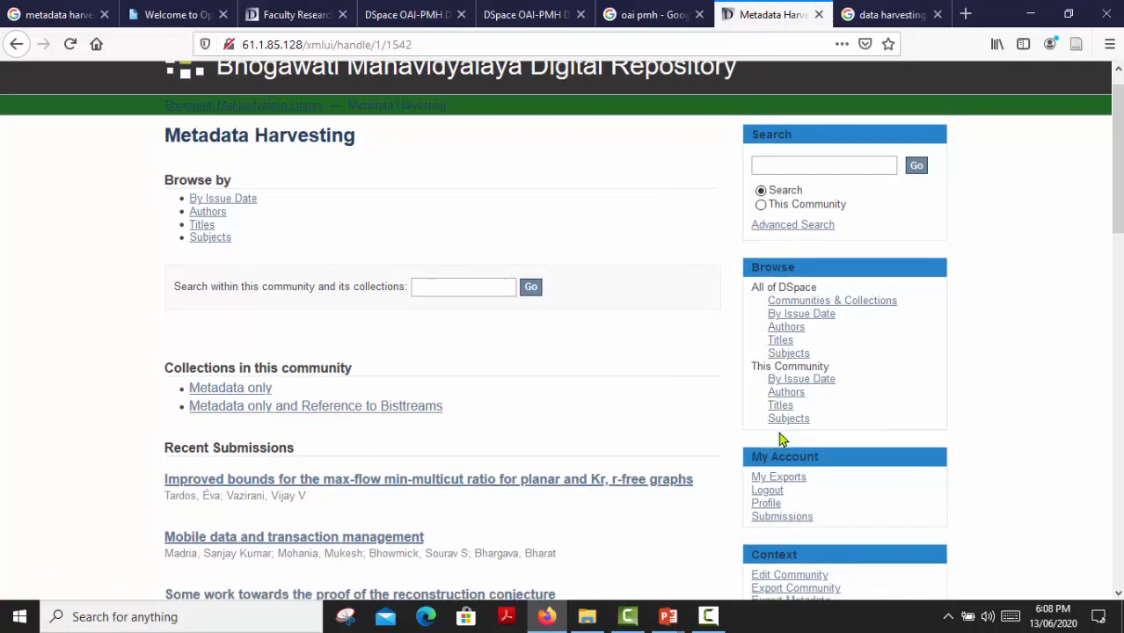
scroll(778, 437, "down", 4)
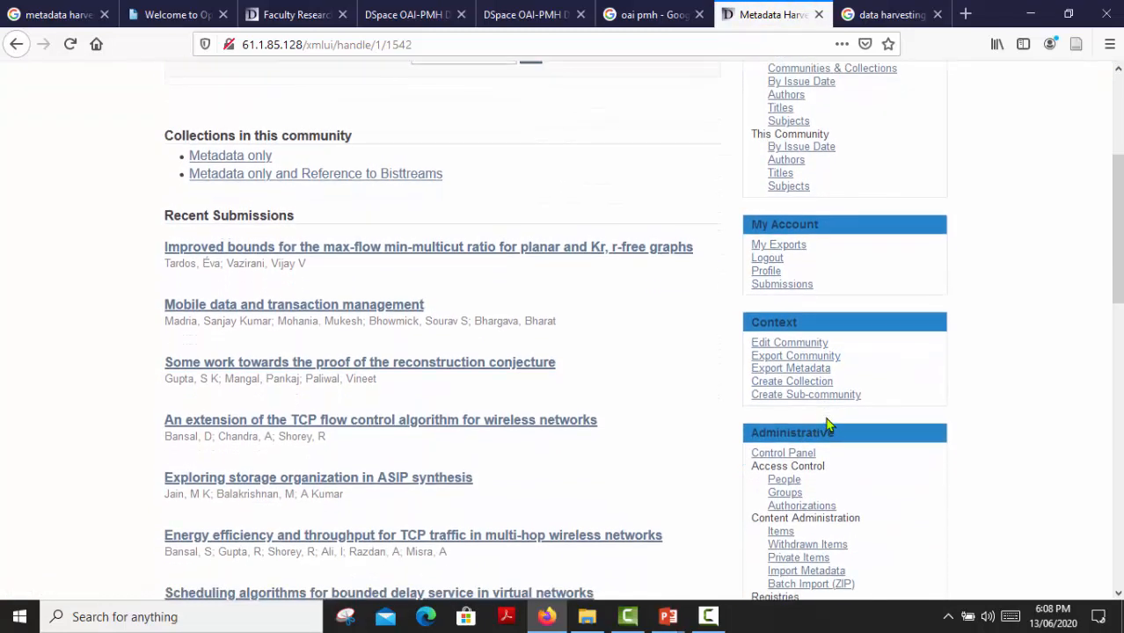
- Create a collection named "Metadata and Bitstreams" in the Metadata Harvesting community
left_click(780, 340)
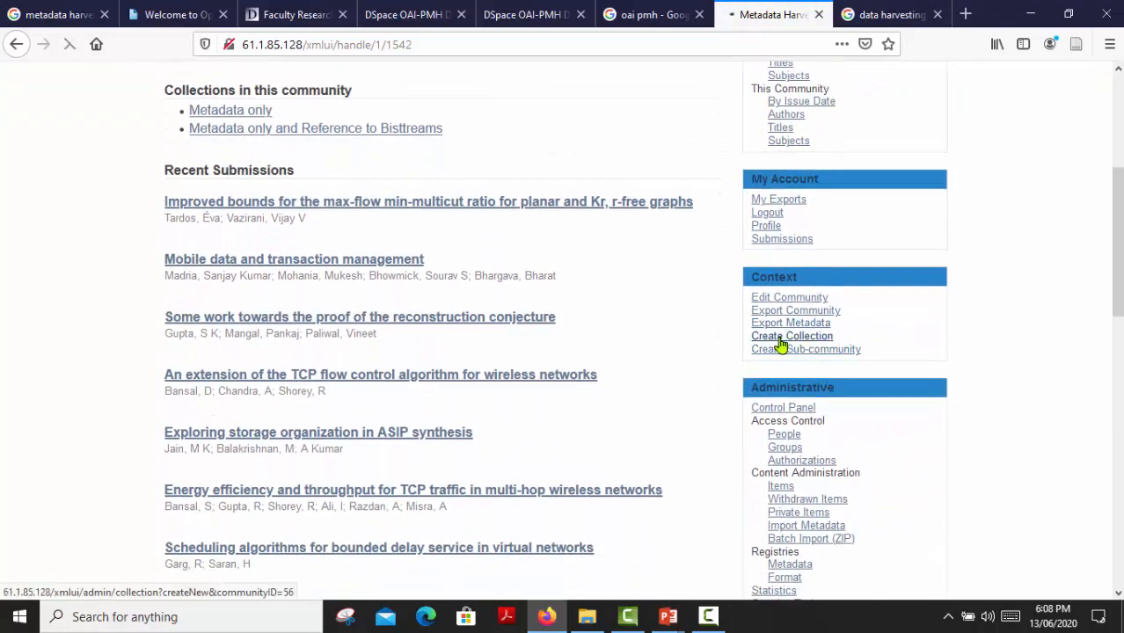
left_click(207, 219)
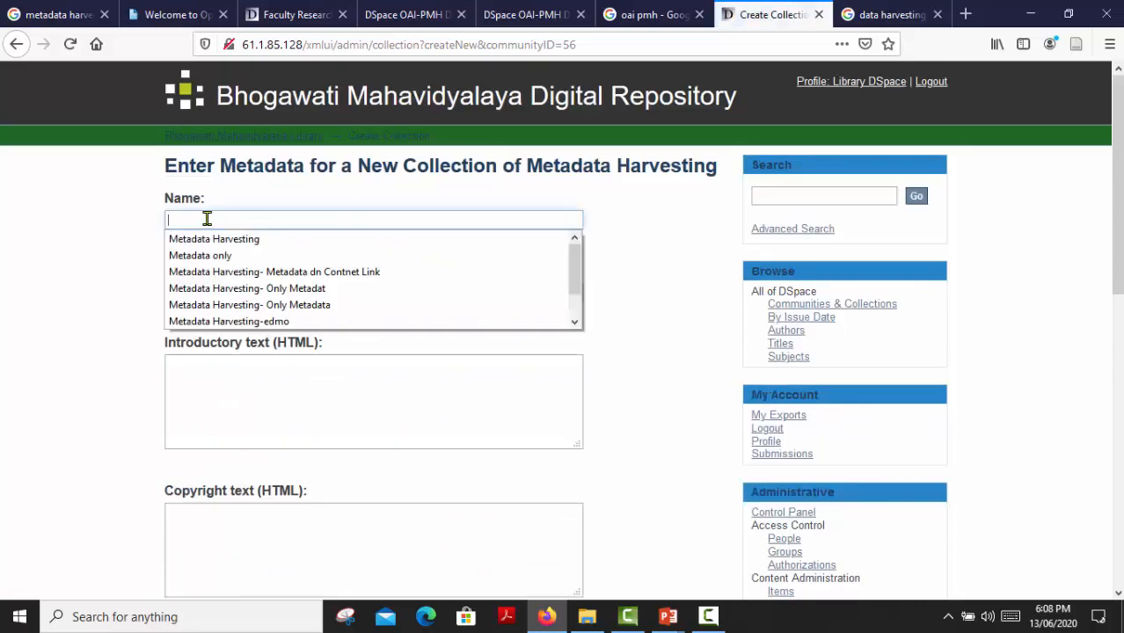
type("Metadata and ")
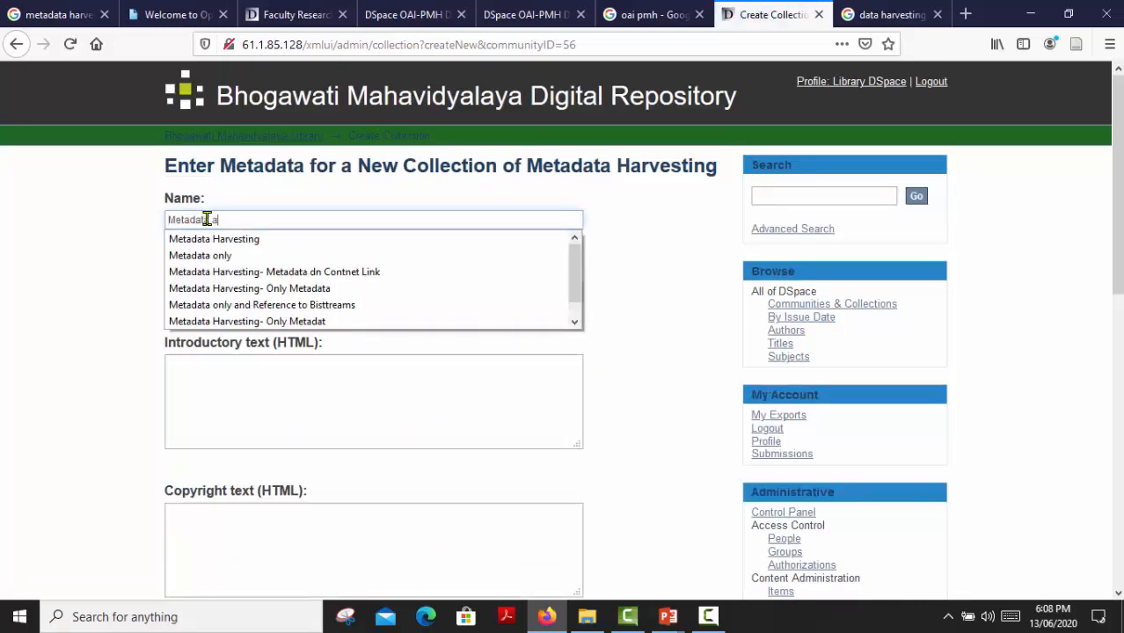
type("Bitstreams")
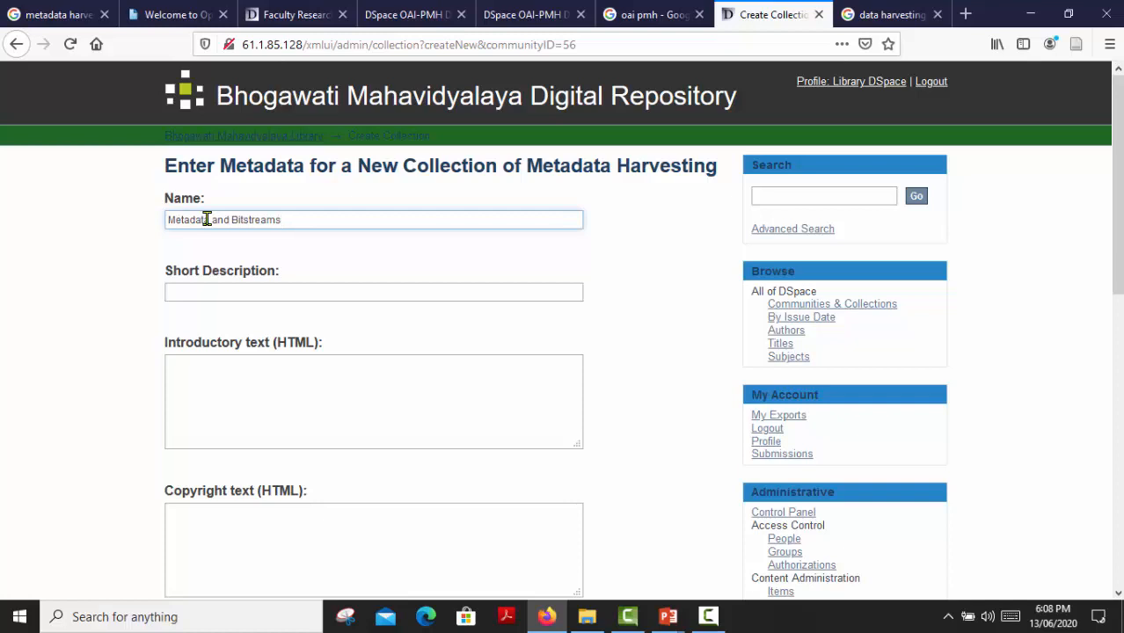
scroll(214, 269, "down", 8)
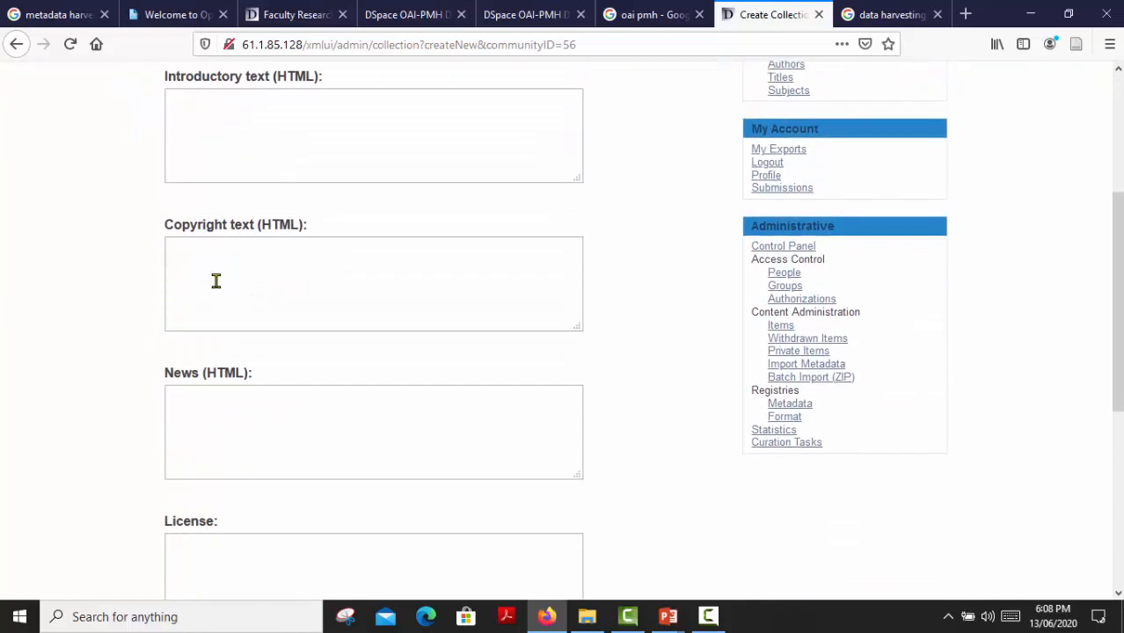
scroll(217, 304, "down", 5)
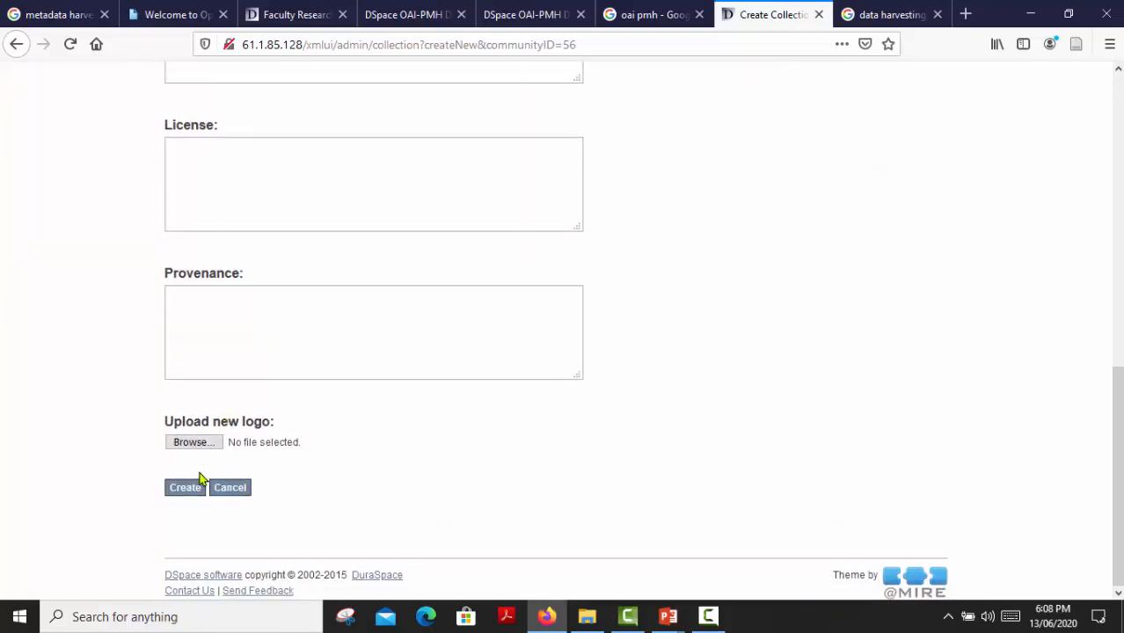
left_click(180, 489)
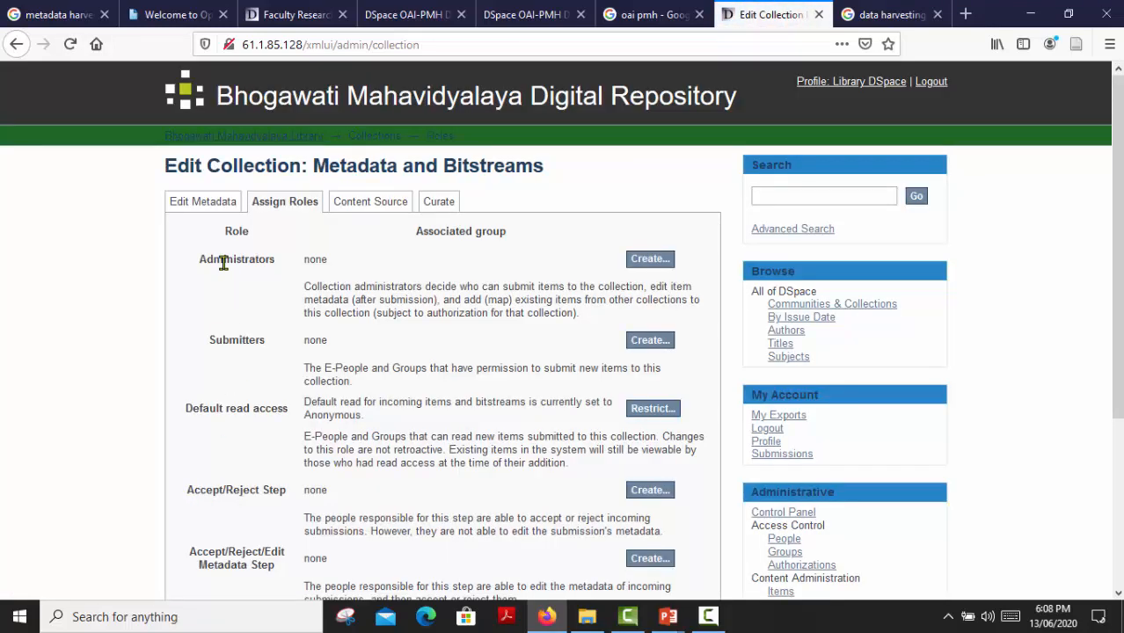
- Set the new collection's content source to harvest from an external source and save it
left_click(350, 207)
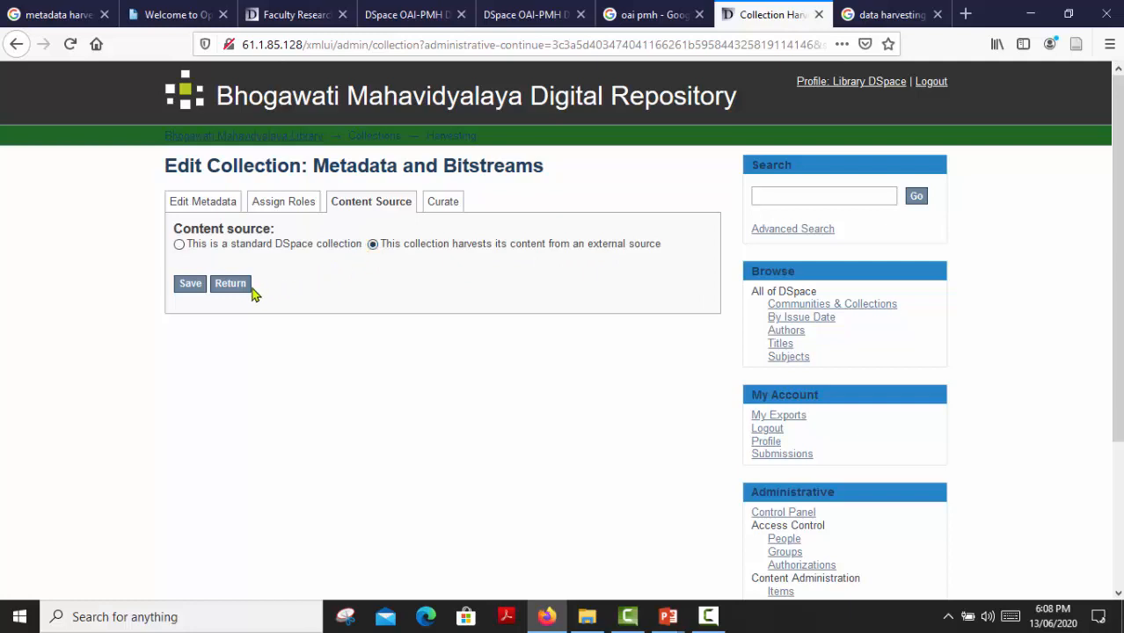
left_click(188, 286)
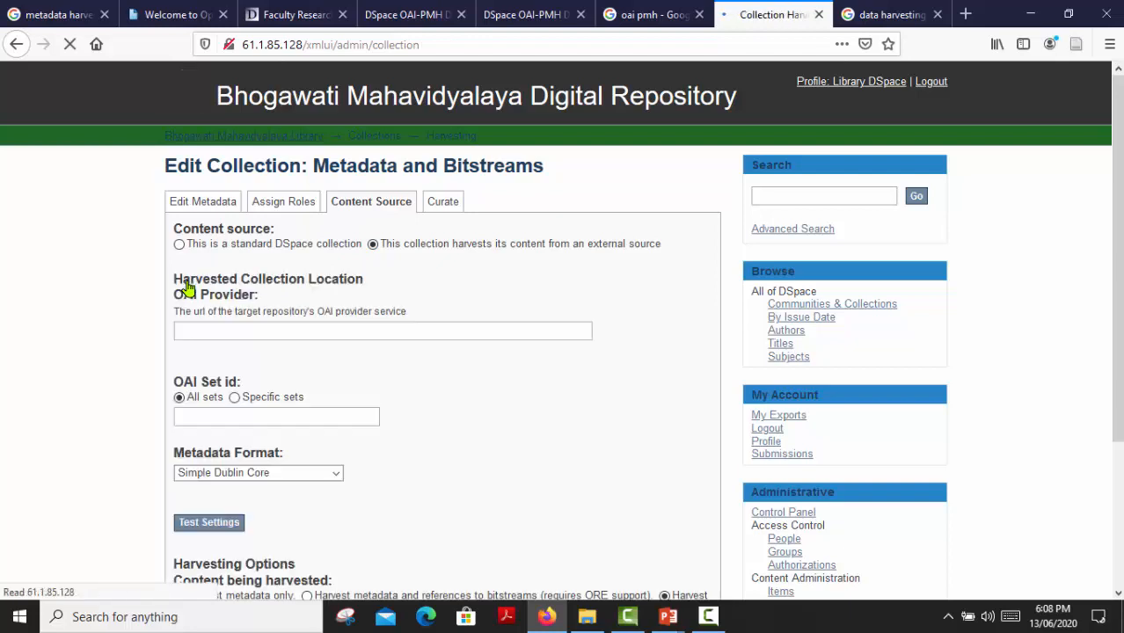
scroll(201, 295, "down", 2)
scroll(201, 294, "down", 1)
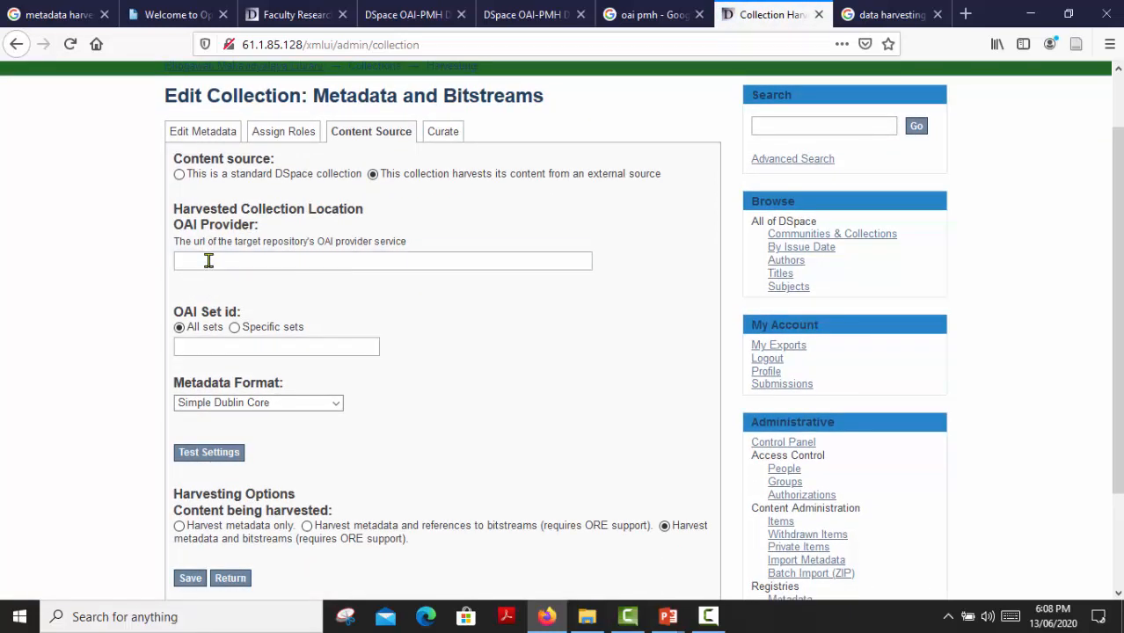
left_click(208, 260)
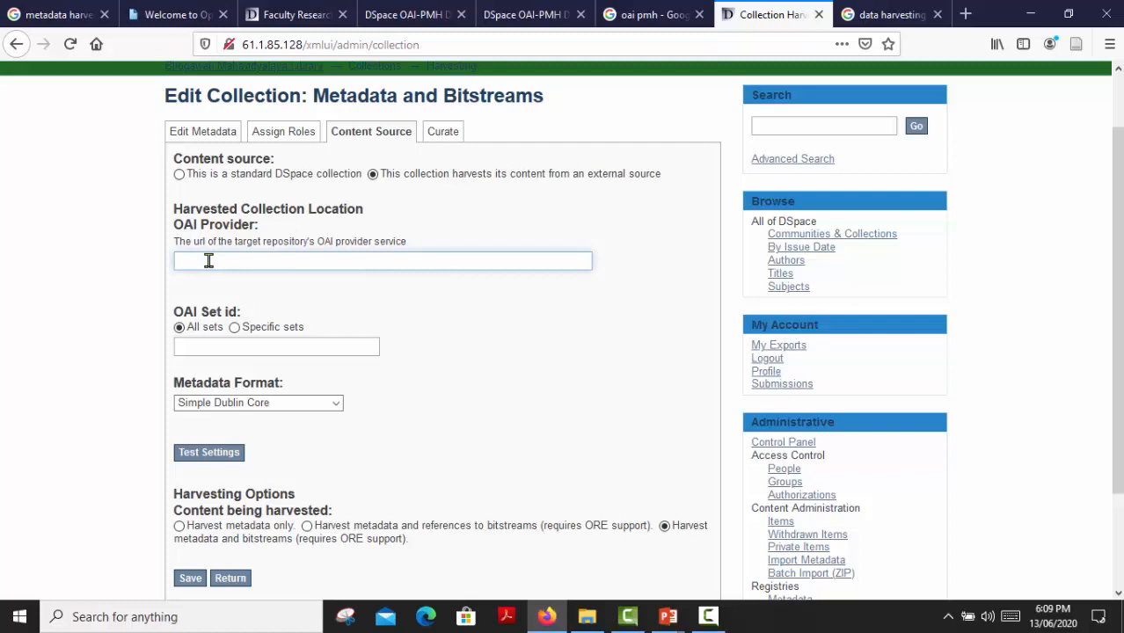
left_click(365, 15)
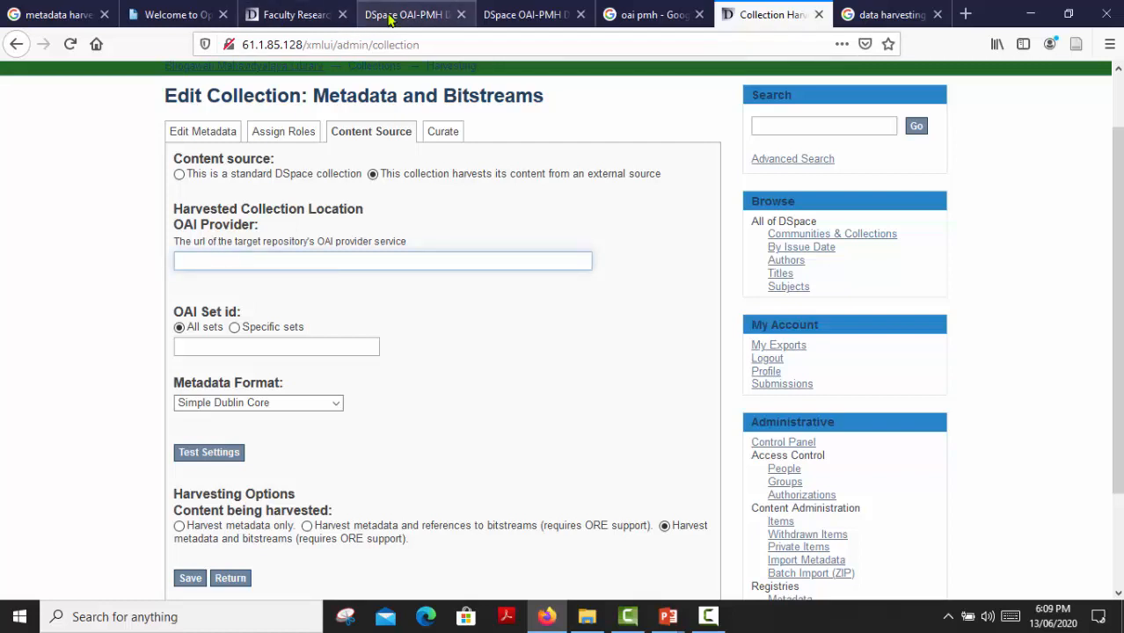
left_click_drag(243, 45, 380, 46)
key("ctrl+c")
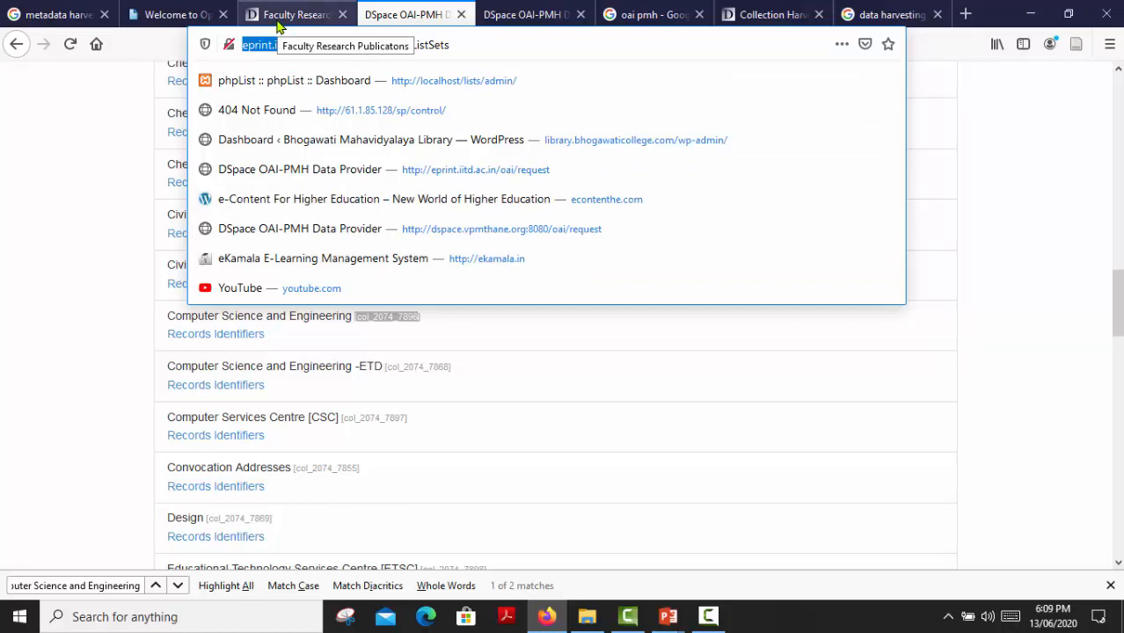
left_click(767, 15)
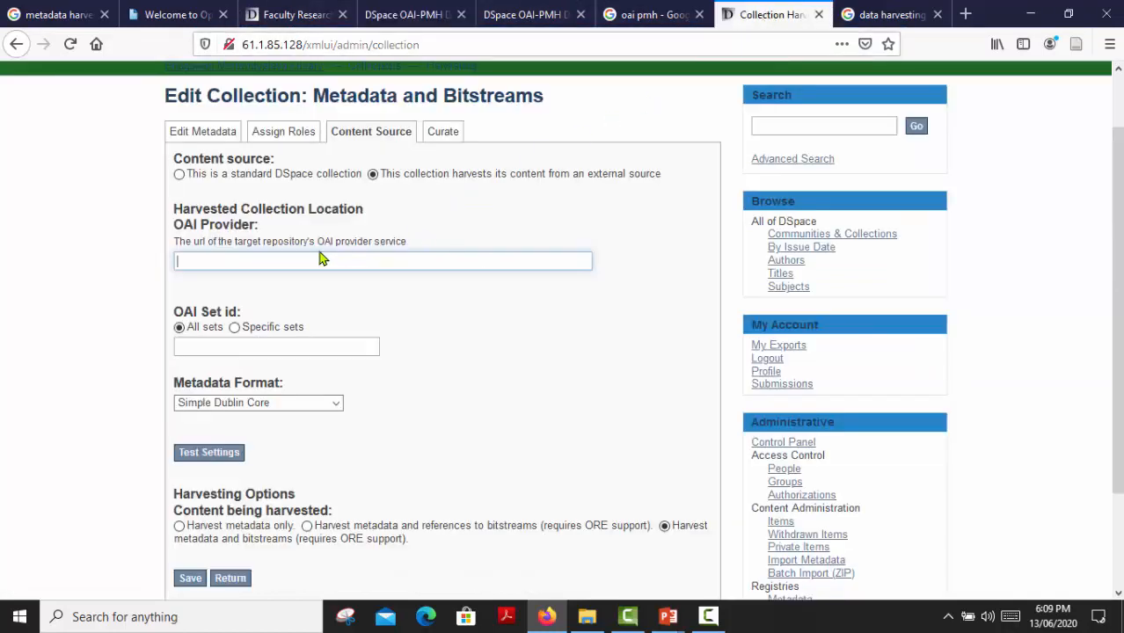
key("ctrl+v")
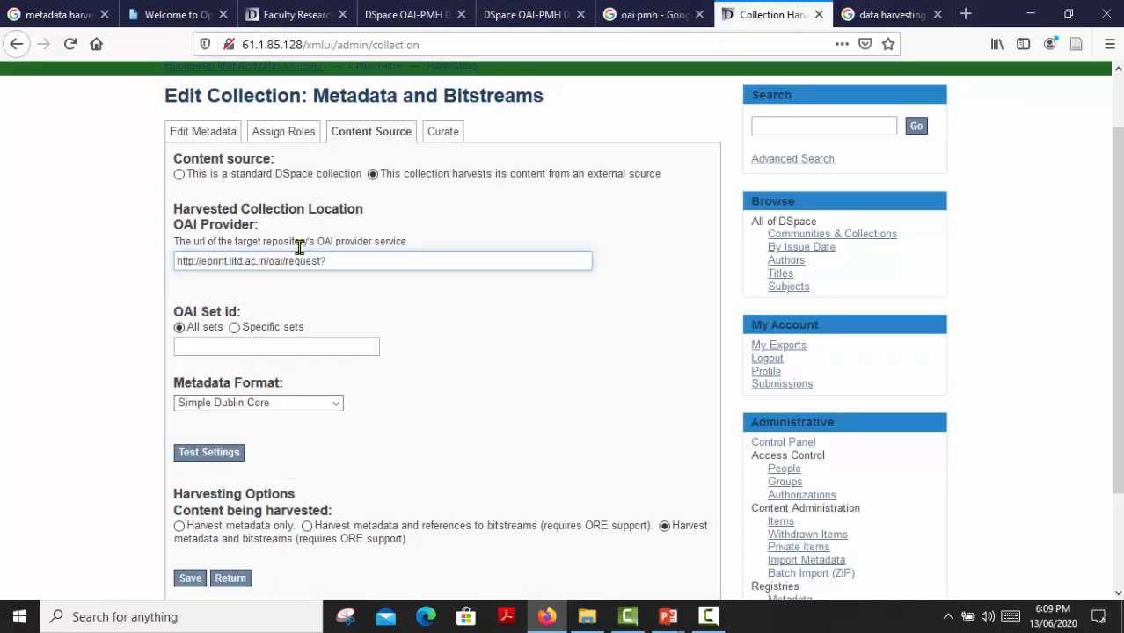
- Restrict the OAI harvest to specific sets, leaving the set id ready for entry
left_click(181, 326)
left_click(234, 327)
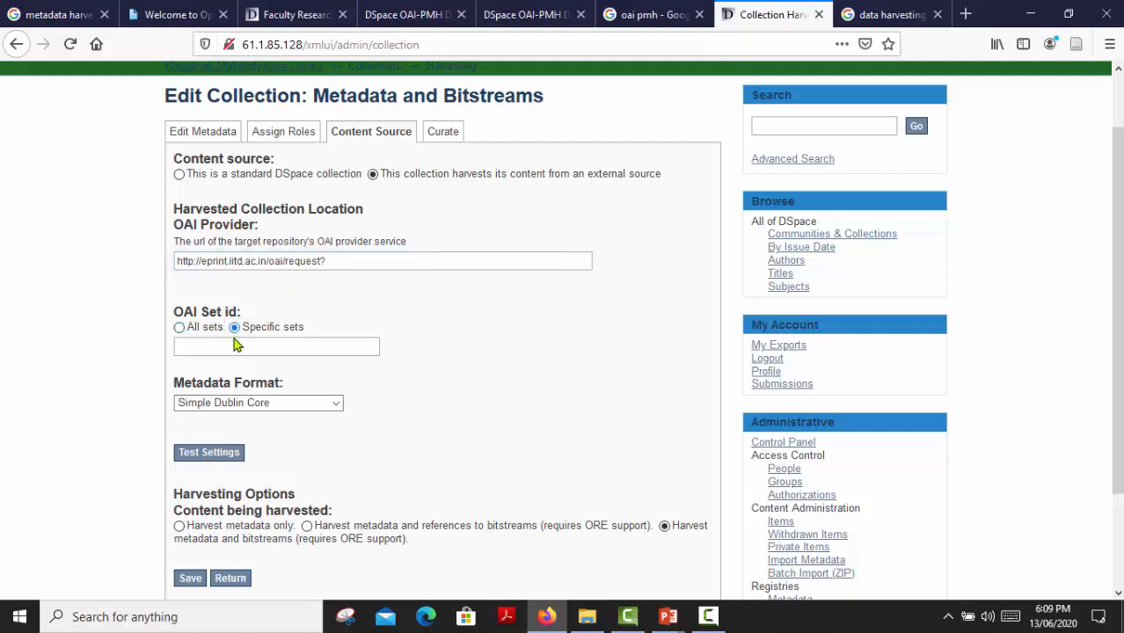
left_click(233, 347)
- Copy the name Textile Technology from the collection list of IIT Delhi's Faculty Research Publications community
left_click(272, 16)
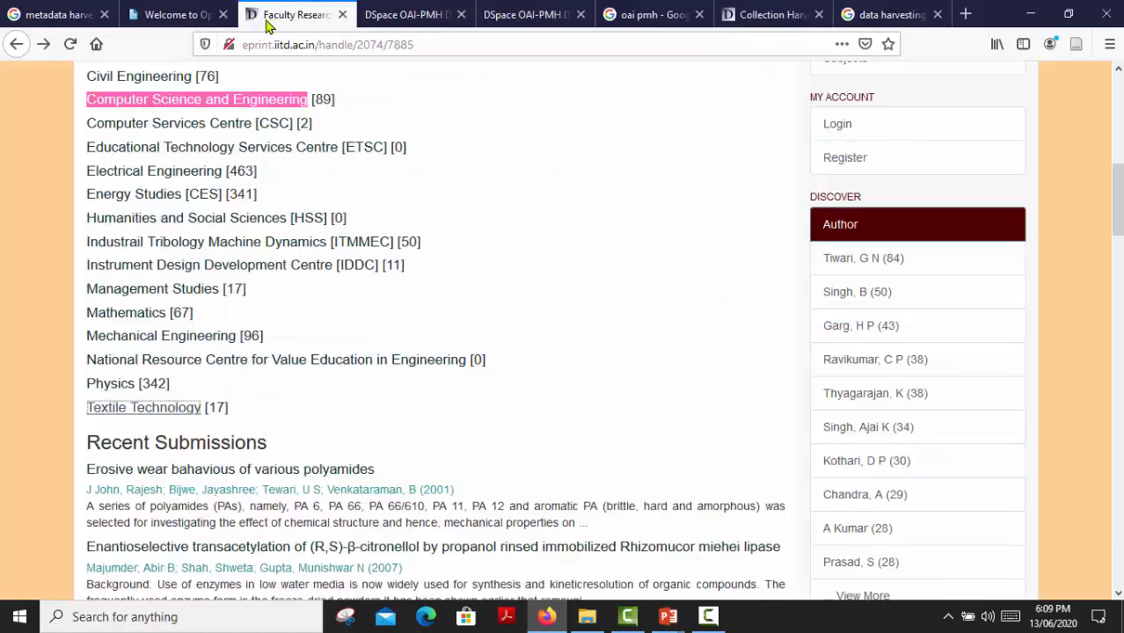
scroll(244, 167, "up", 1)
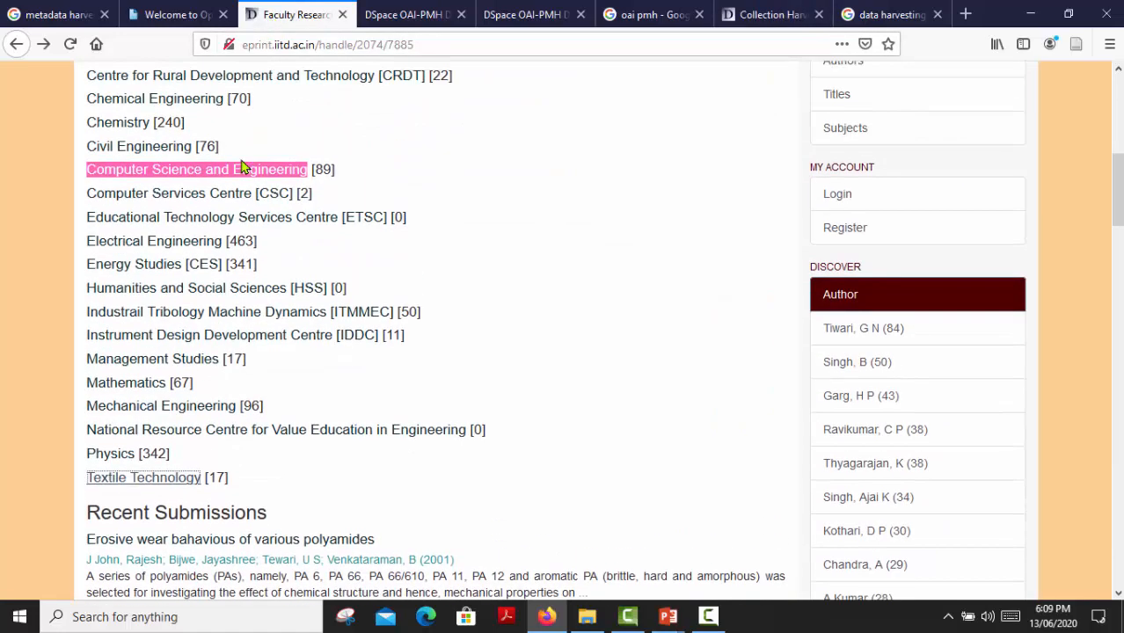
scroll(244, 167, "up", 1)
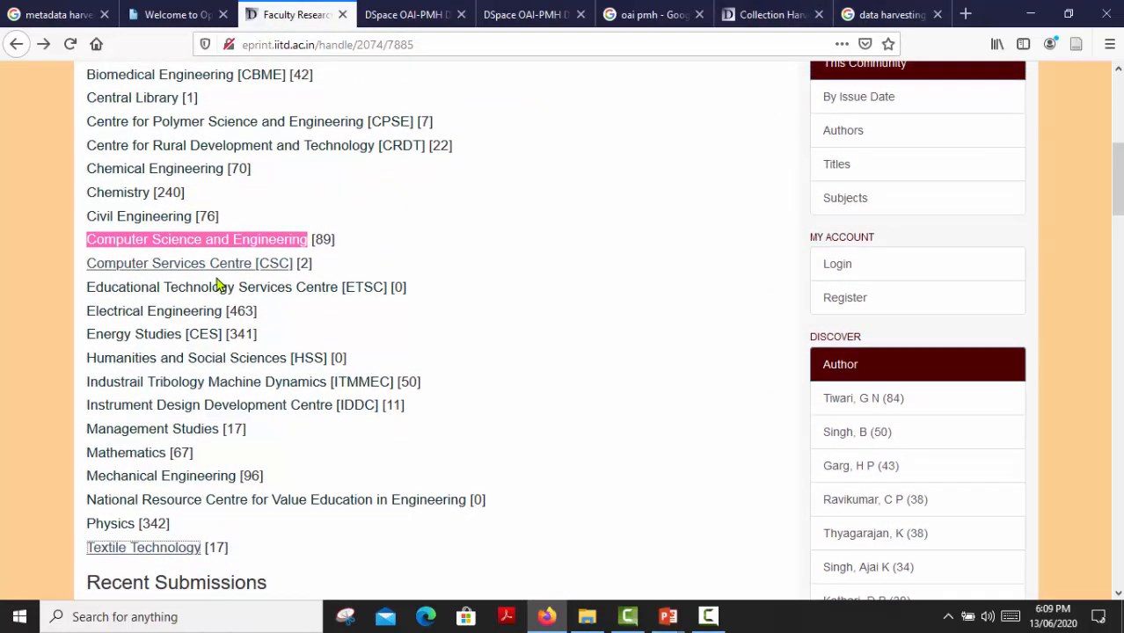
scroll(220, 285, "down", 2)
scroll(216, 292, "down", 1)
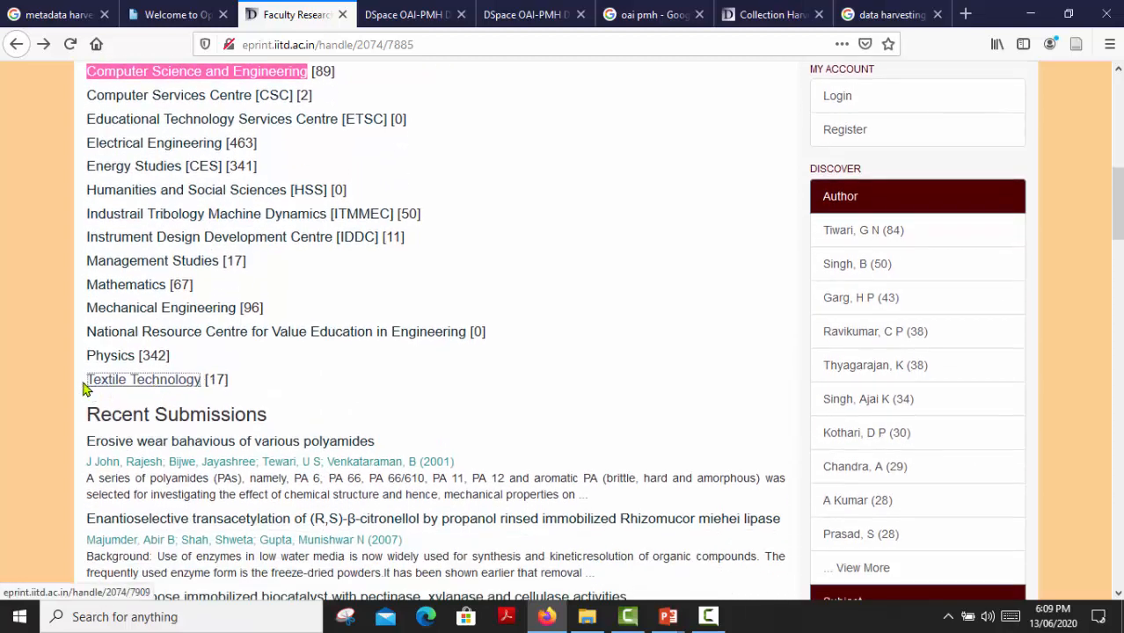
left_click_drag(83, 387, 199, 387)
key("ctrl+c")
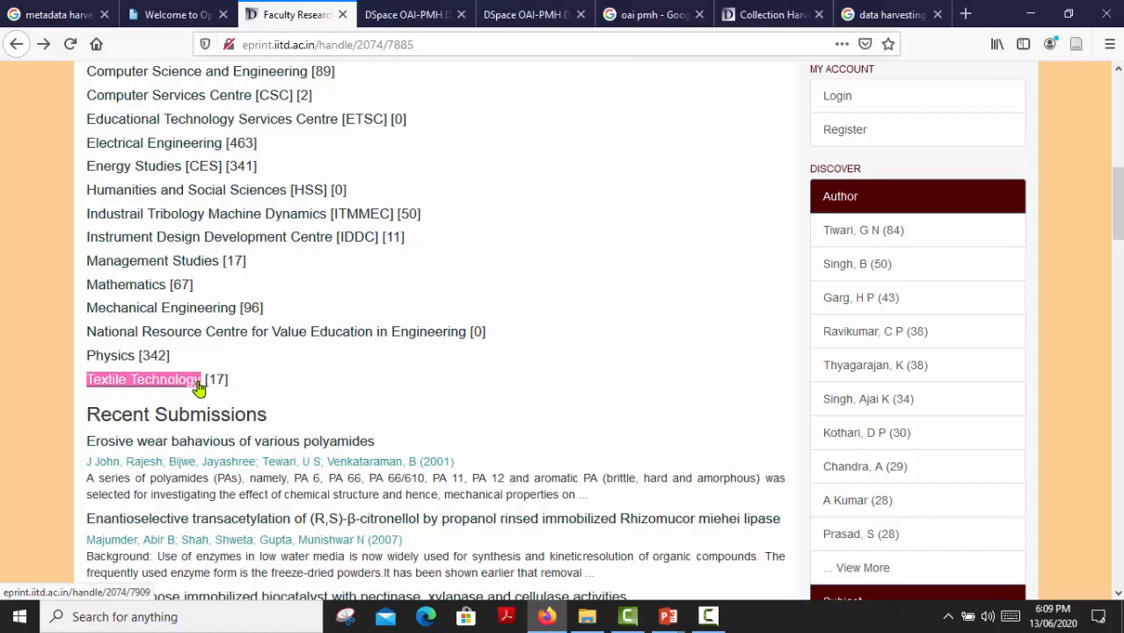
- Search the List of Sets on IIT Delhi's OAI-PMH data provider page for Textile Technology
left_click(393, 14)
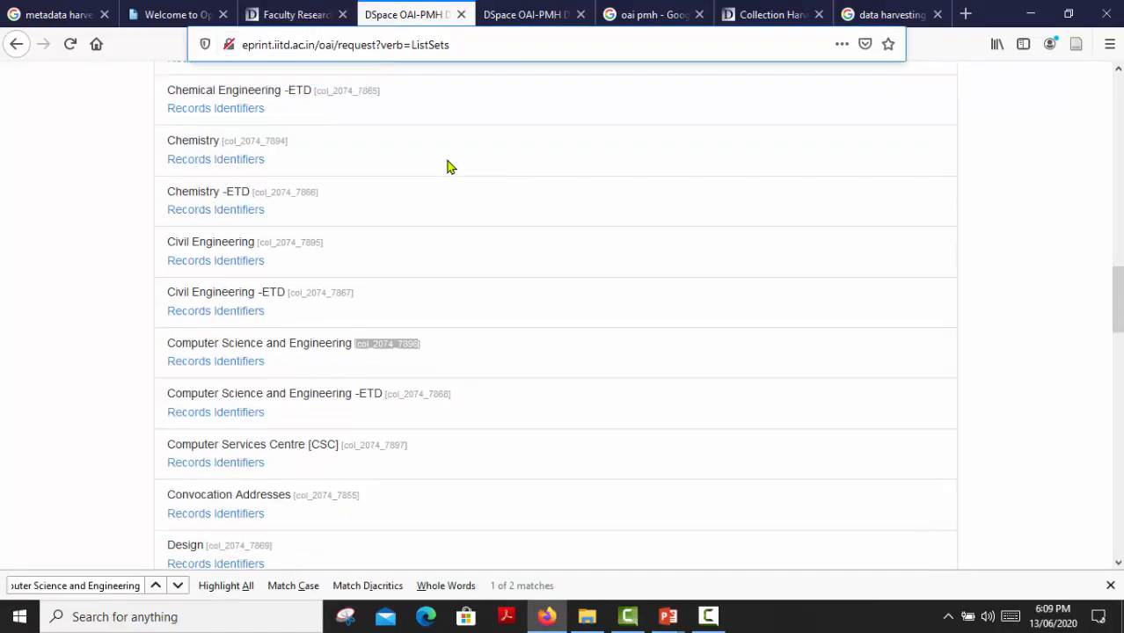
scroll(448, 167, "up", 6)
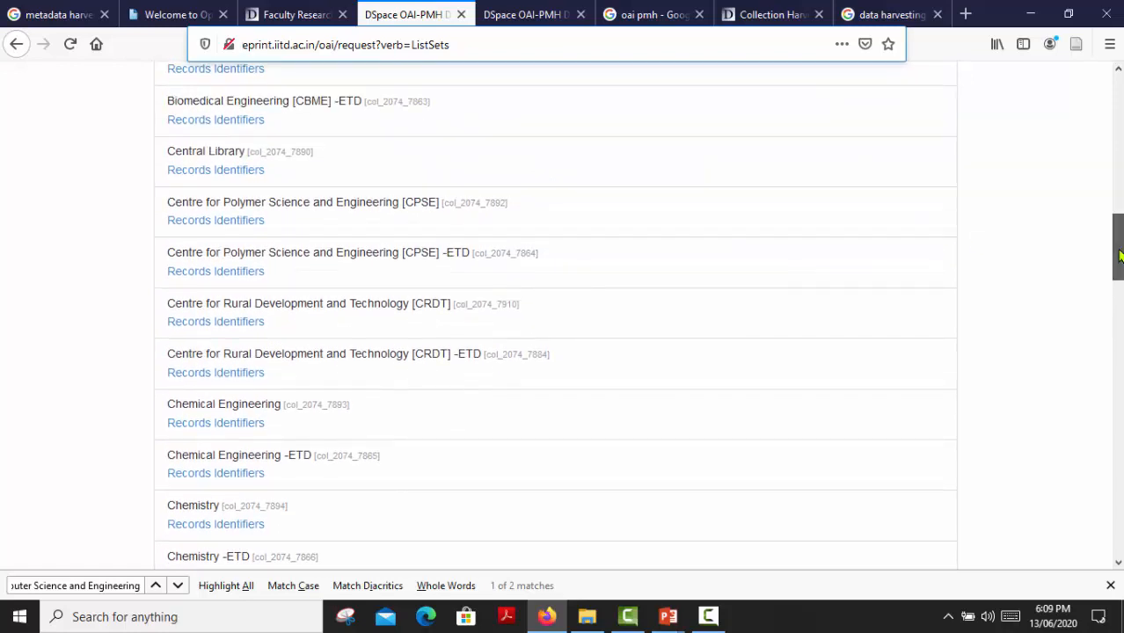
left_click_drag(1118, 255, 1116, 77)
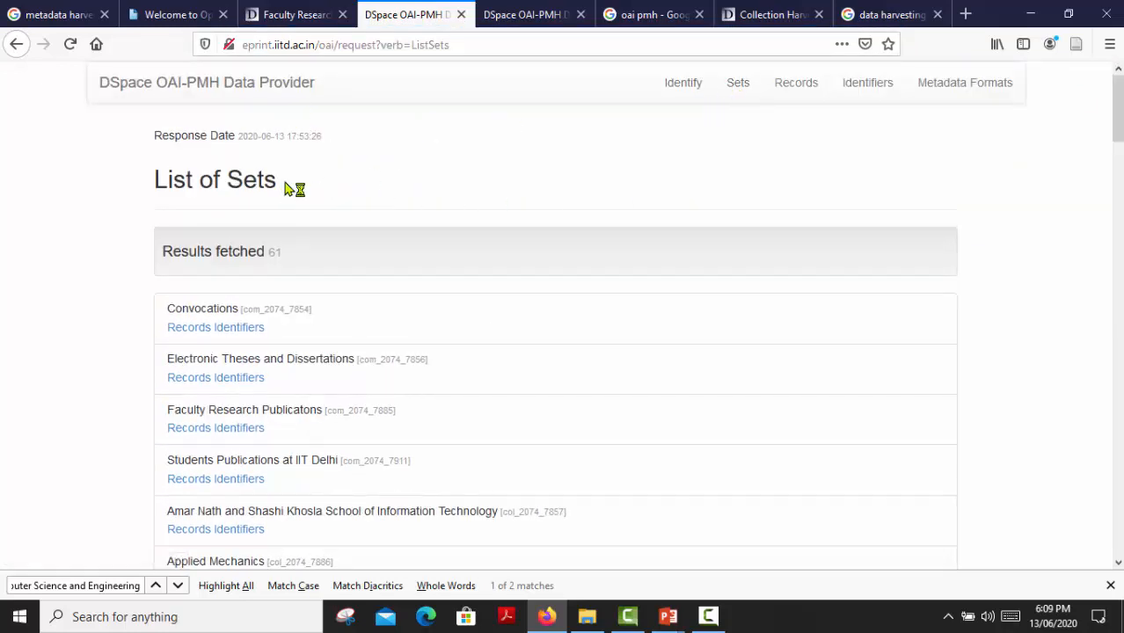
key("ctrl+f")
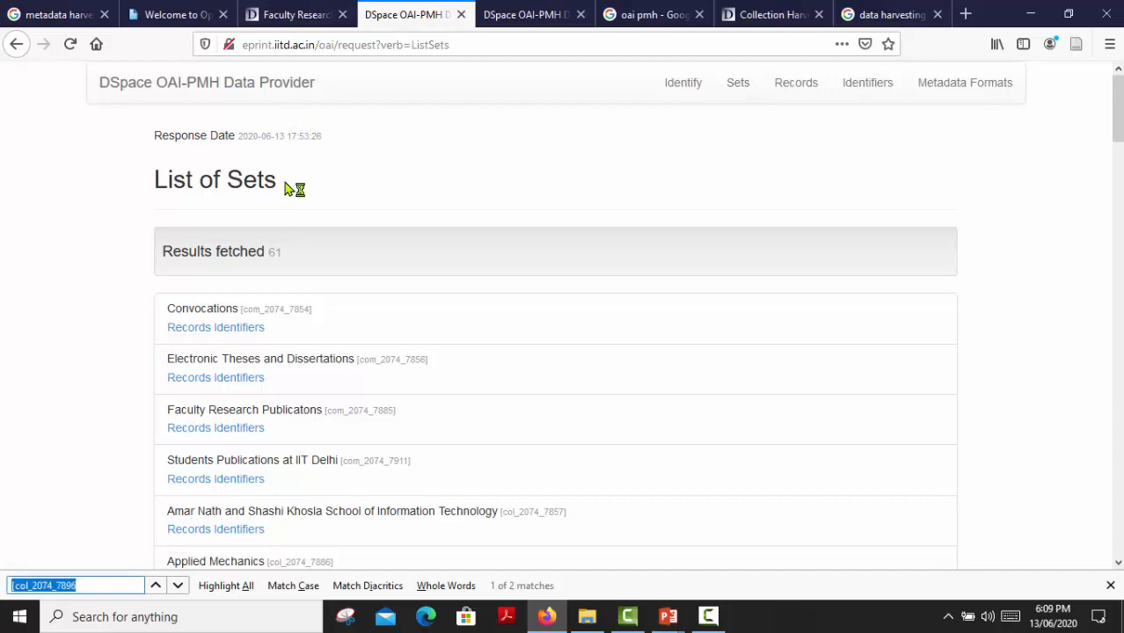
key("ctrl+v")
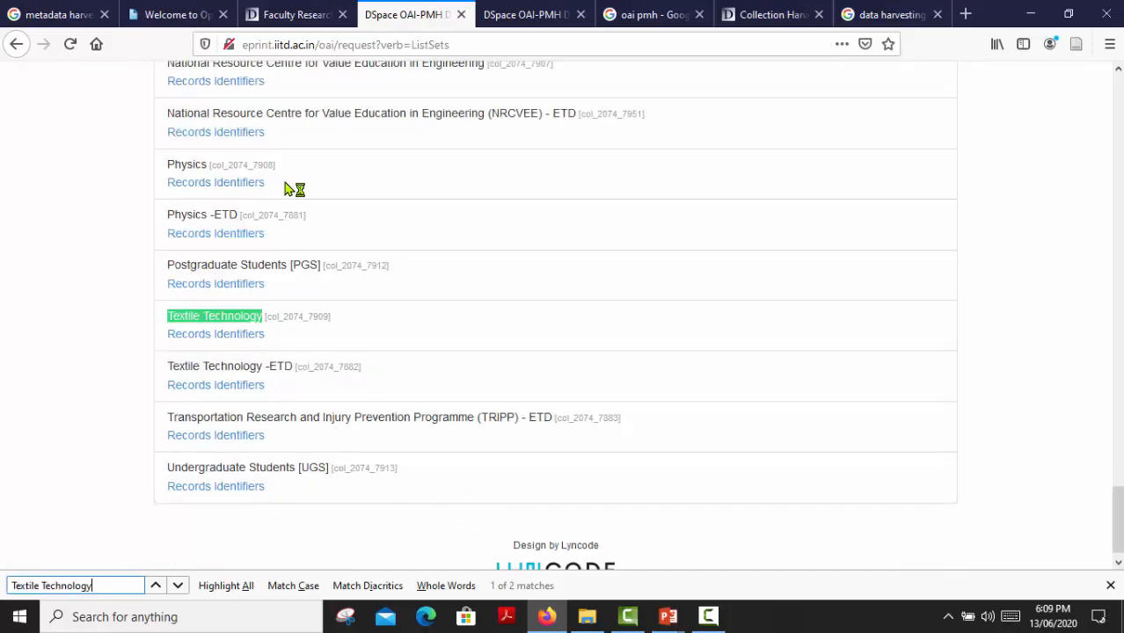
left_click(270, 335)
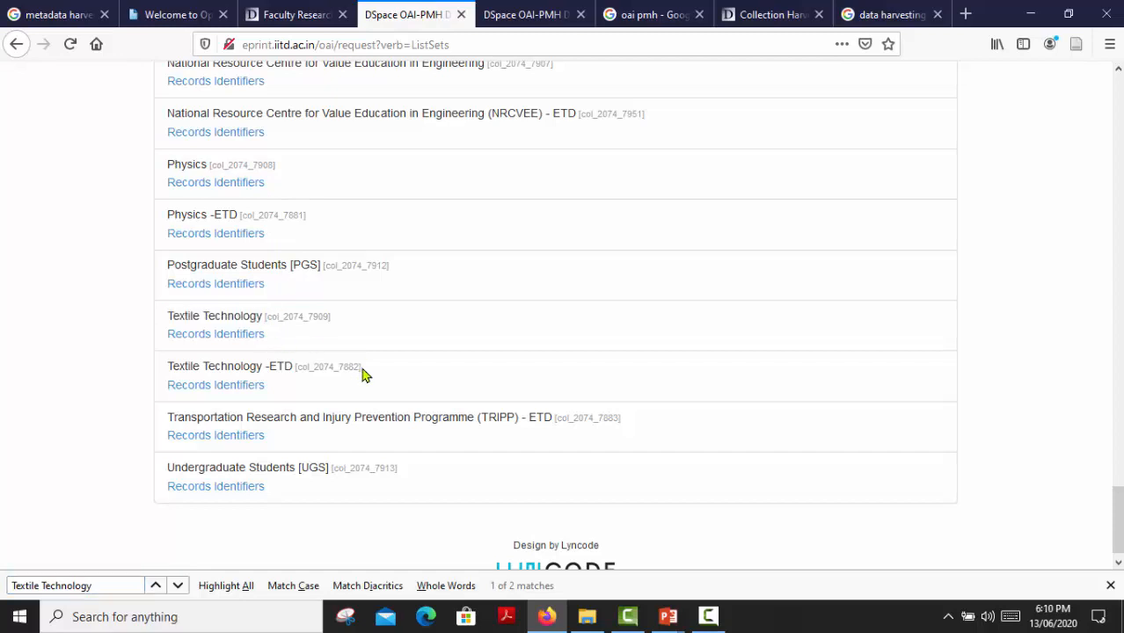
- Copy the set id of the Textile Technology -ETD entry in the list of sets
key("ctrl+plus")
key("ctrl+plus")
key("ctrl+plus")
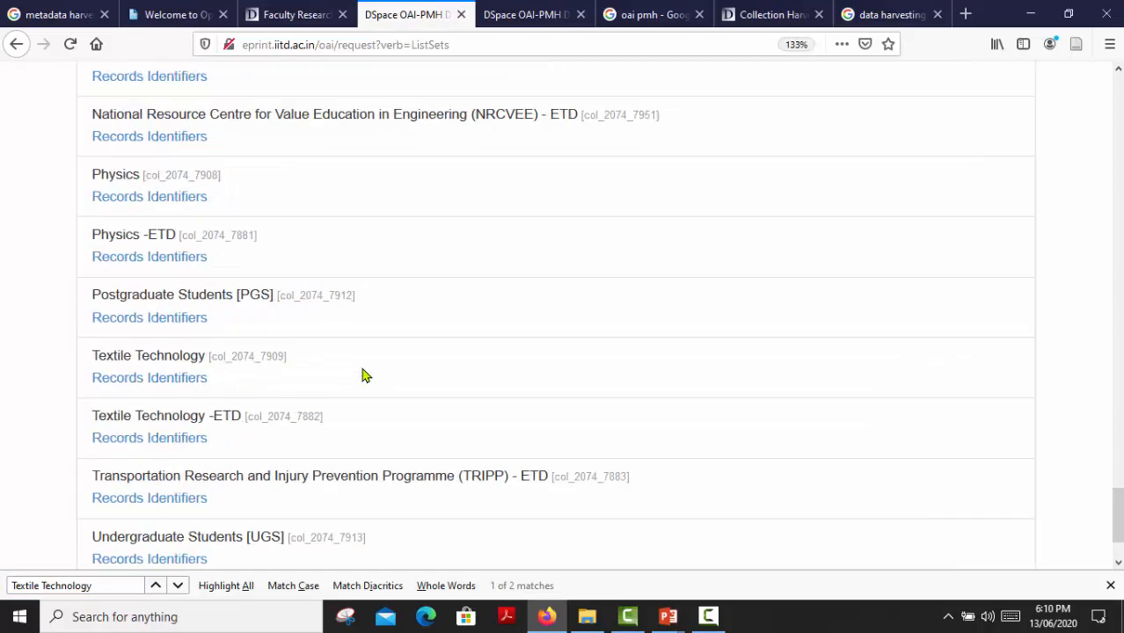
key("ctrl+plus")
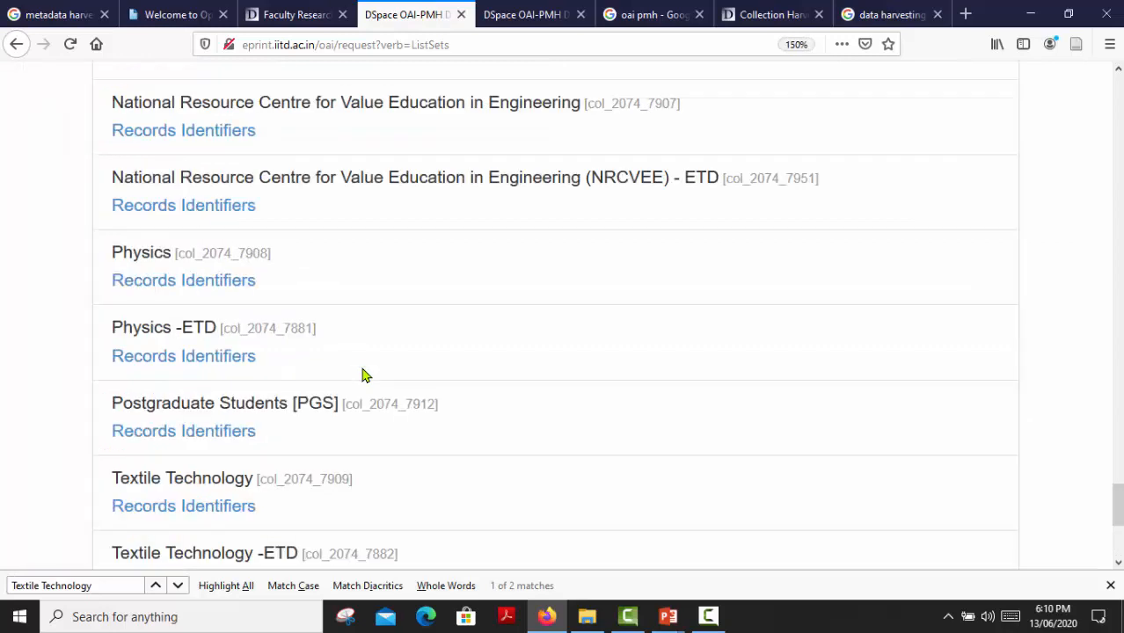
scroll(359, 379, "down", 2)
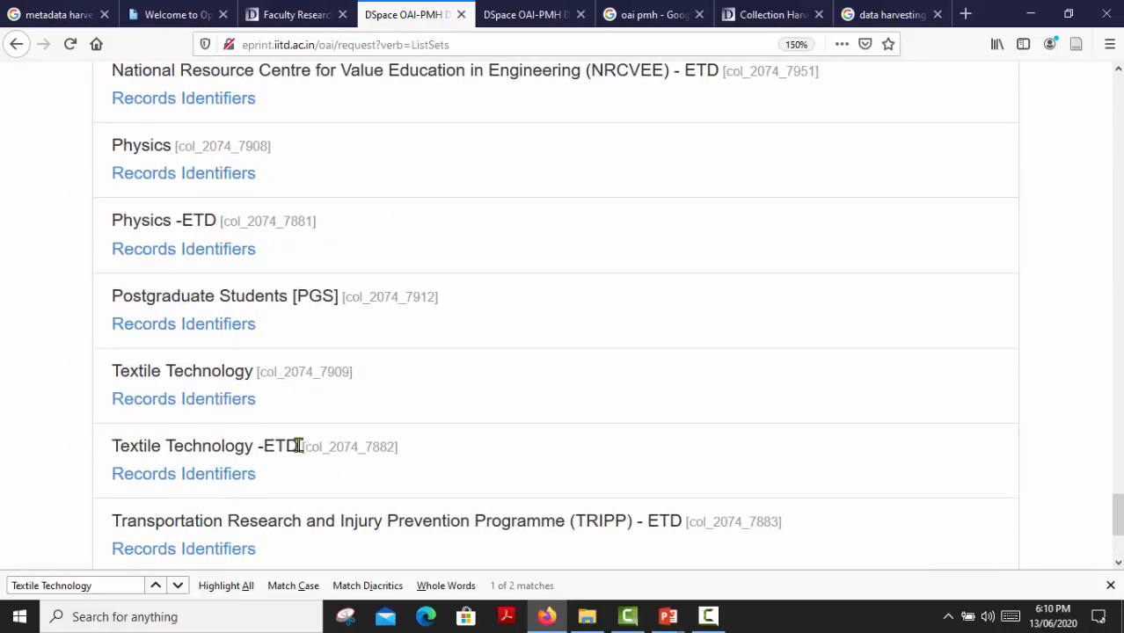
left_click_drag(306, 446, 395, 446)
key("ctrl+c")
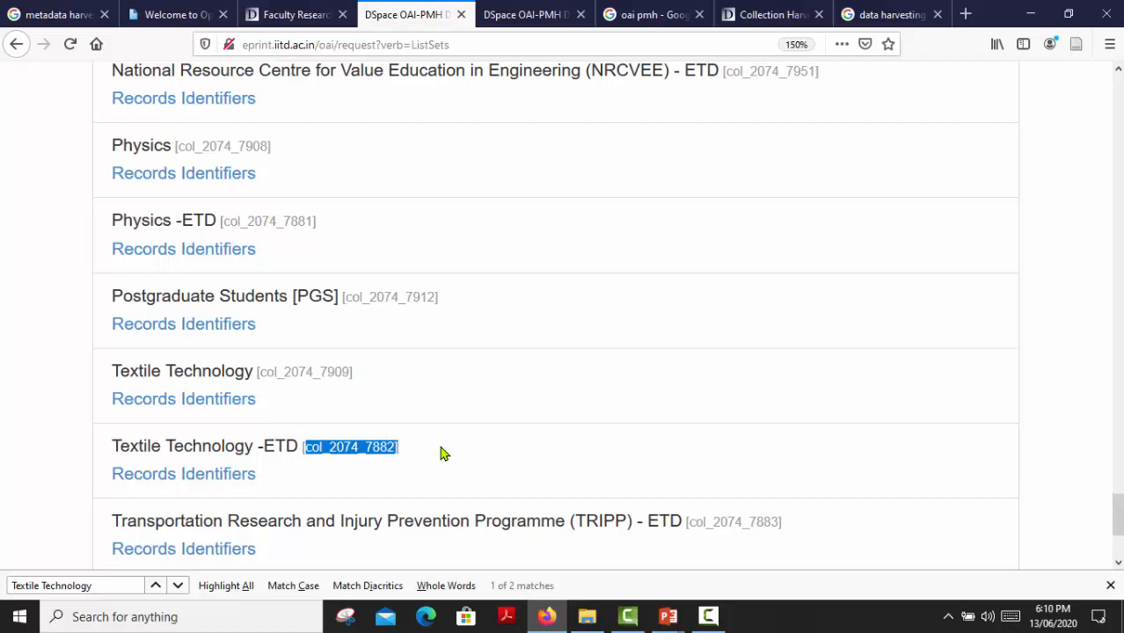
key("ctrl+minus")
key("ctrl+minus")
key("ctrl+minus")
key("ctrl+minus")
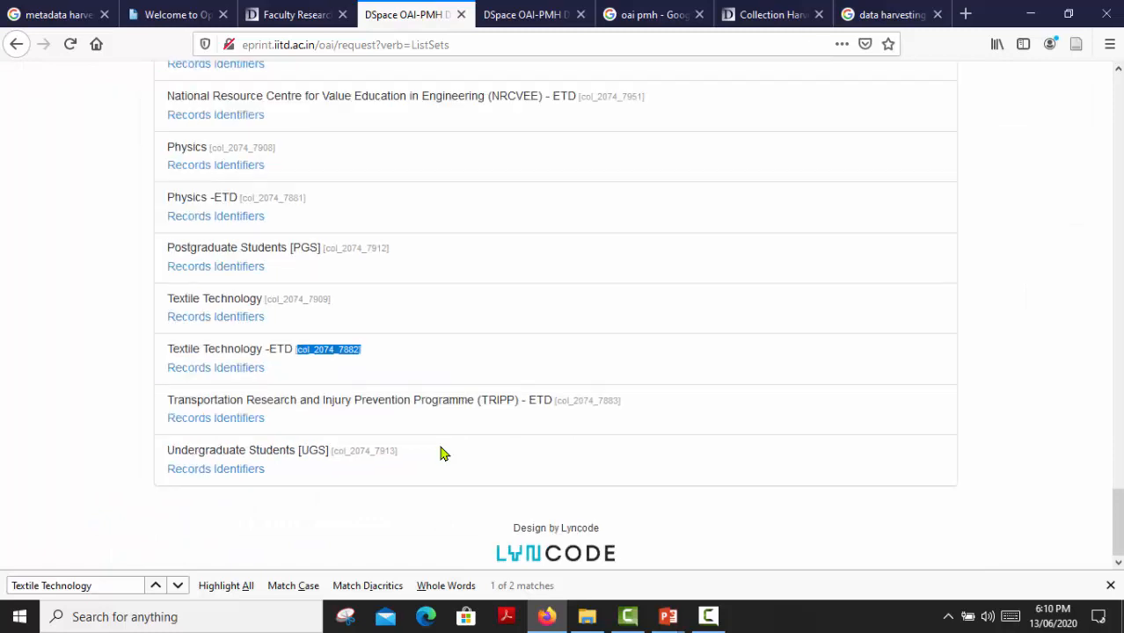
- Enter the copied id col_2074_7882] as the Metadata and Bitstreams collection's OAI set id and test the harvest settings
left_click(786, 13)
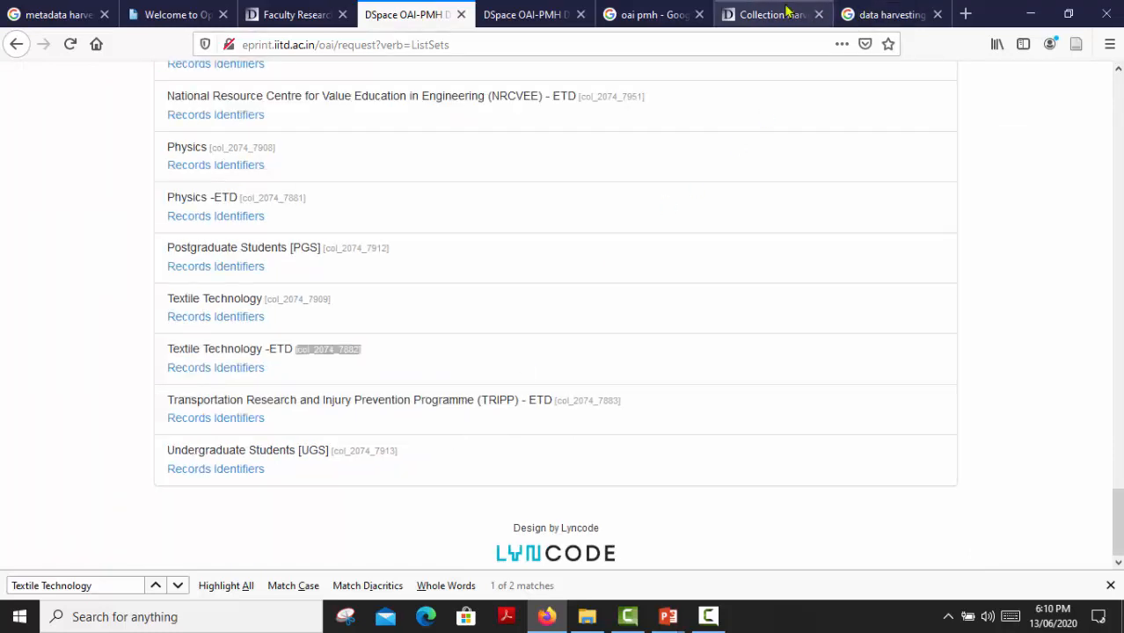
left_click(275, 352)
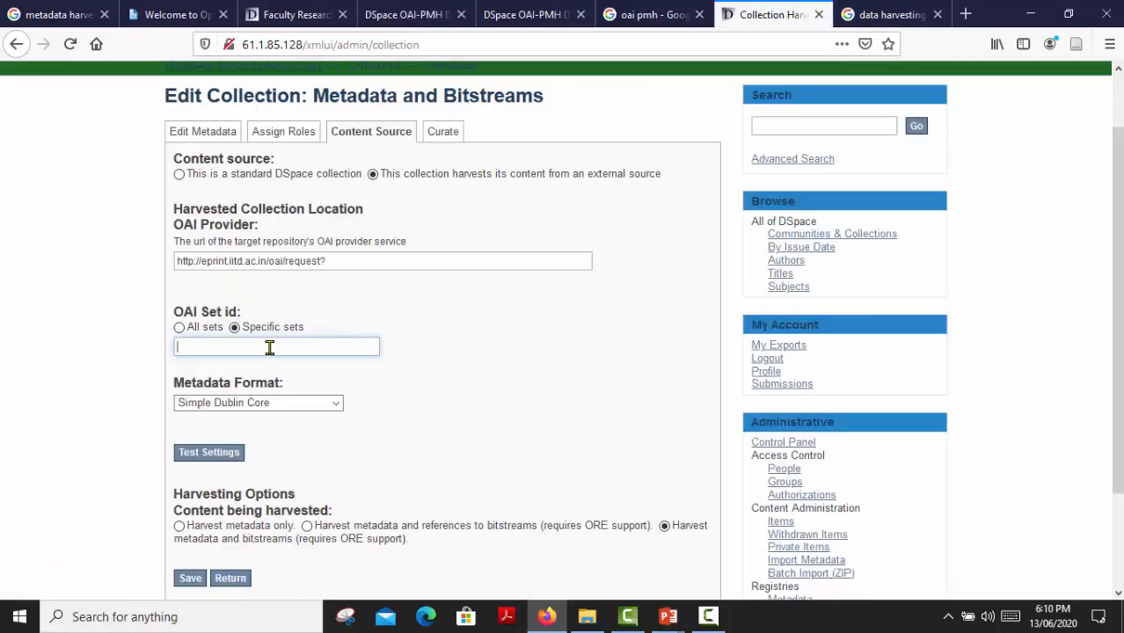
right_click(270, 348)
left_click(304, 414)
left_click(225, 459)
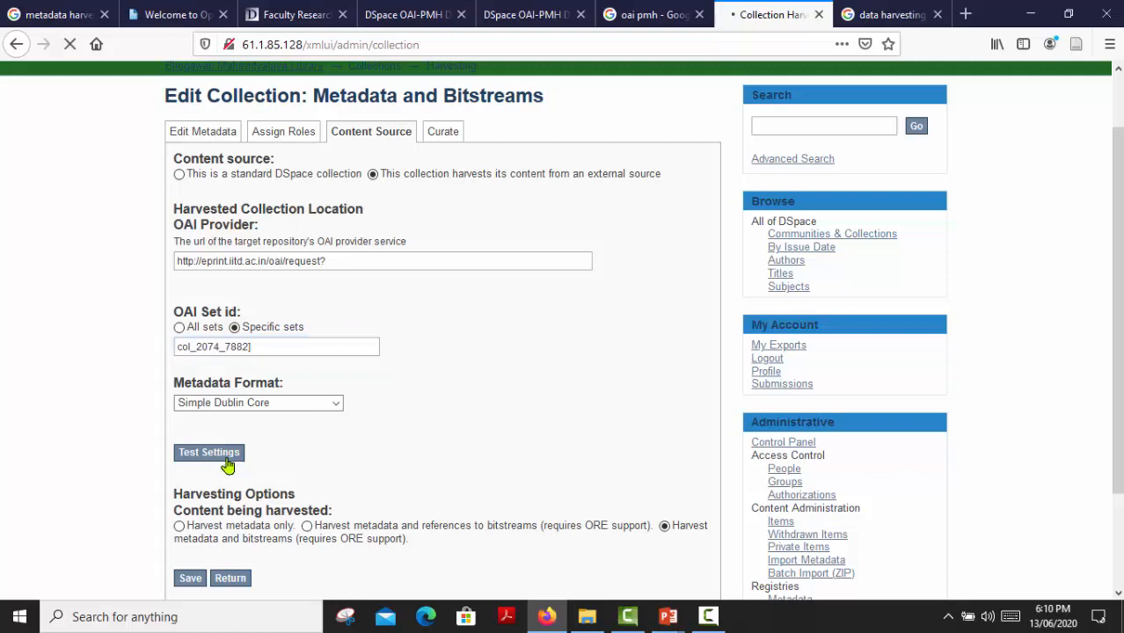
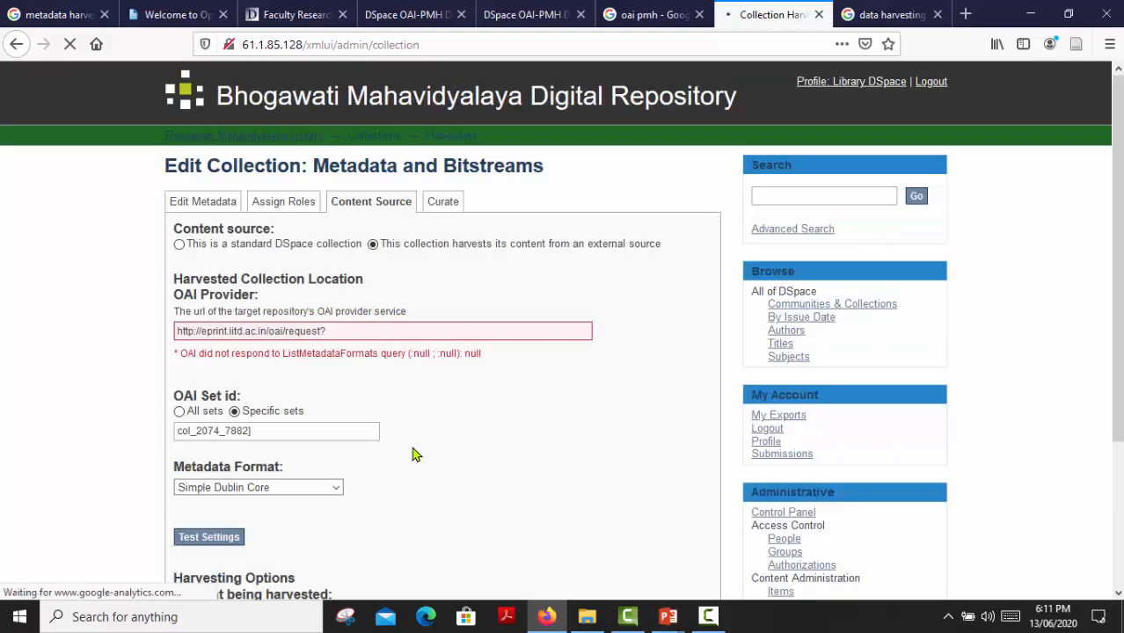
scroll(376, 388, "down", 2)
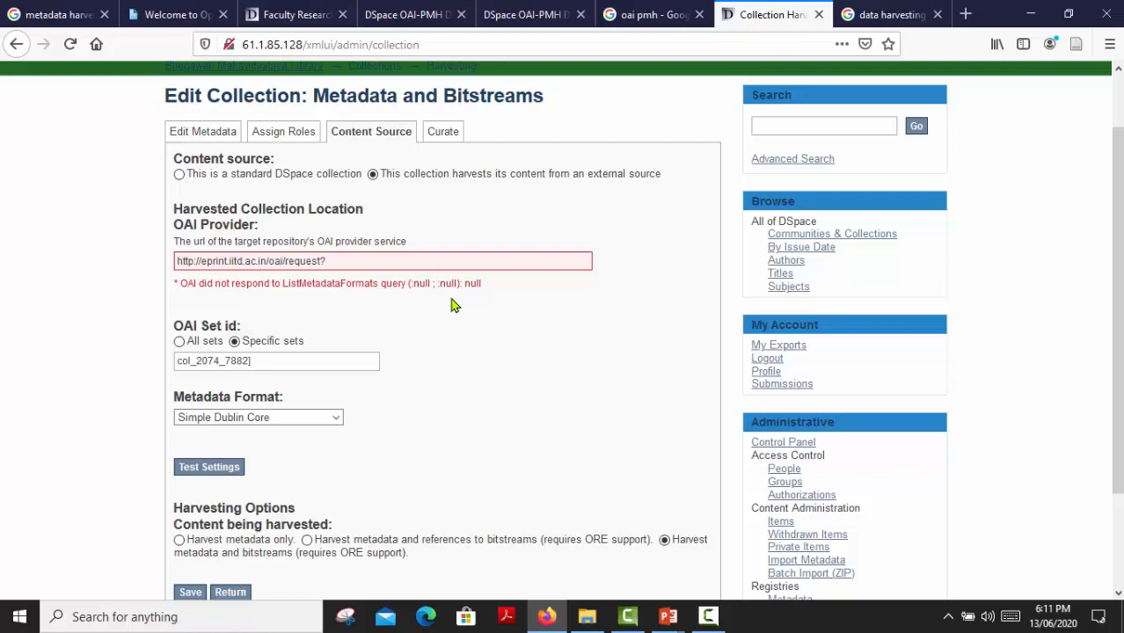
left_click(337, 265)
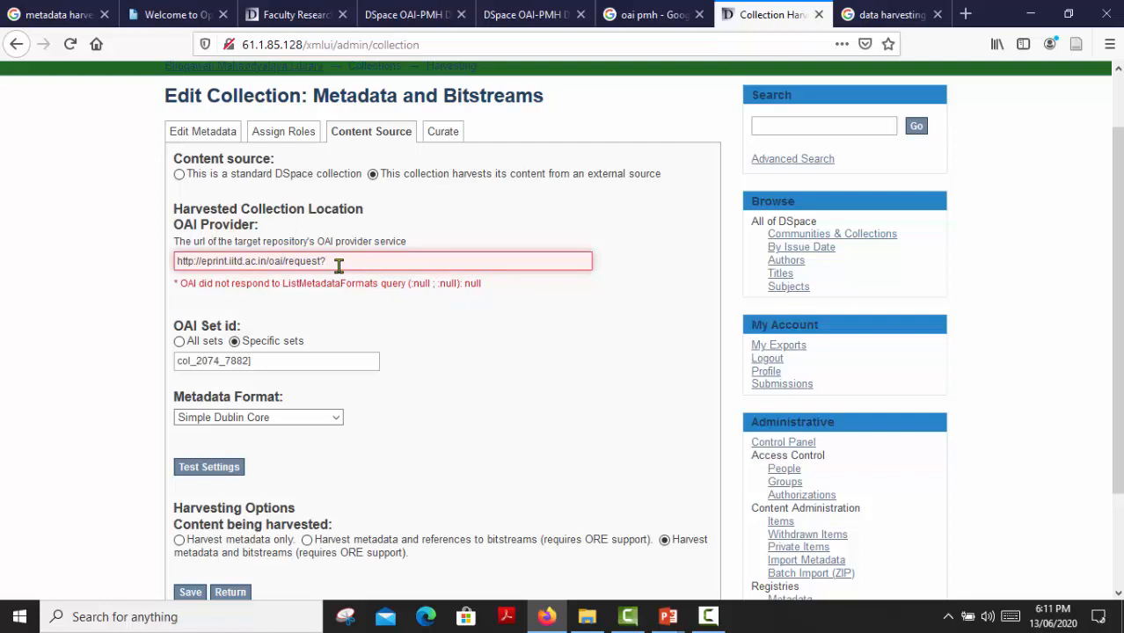
key("ctrl+plus")
key("ctrl+plus")
key("ctrl+plus")
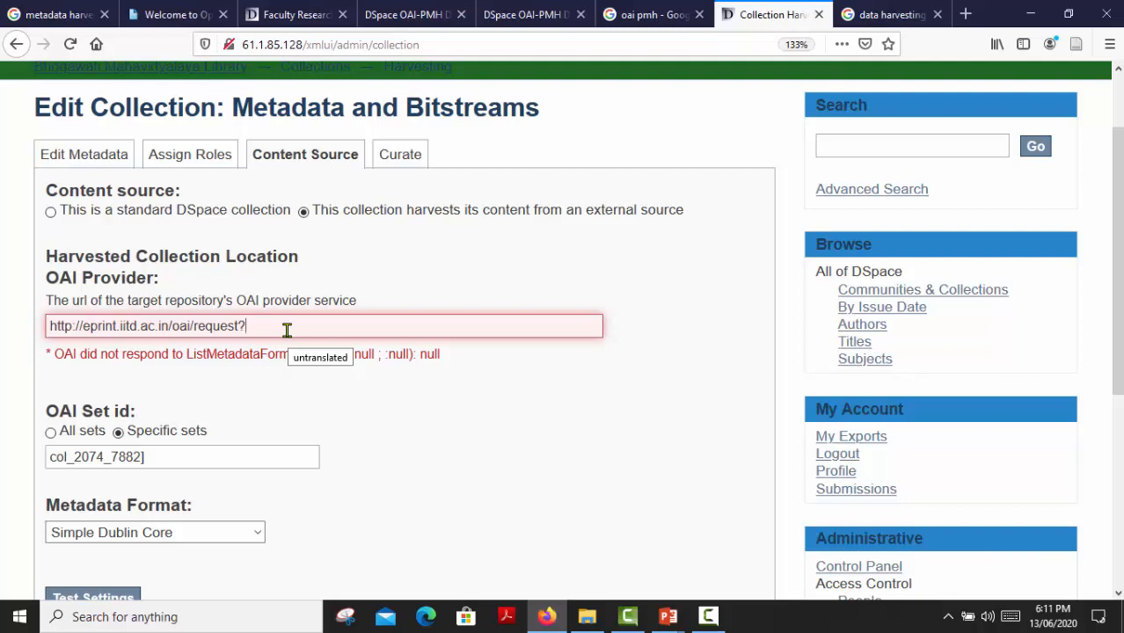
key("BackSpace")
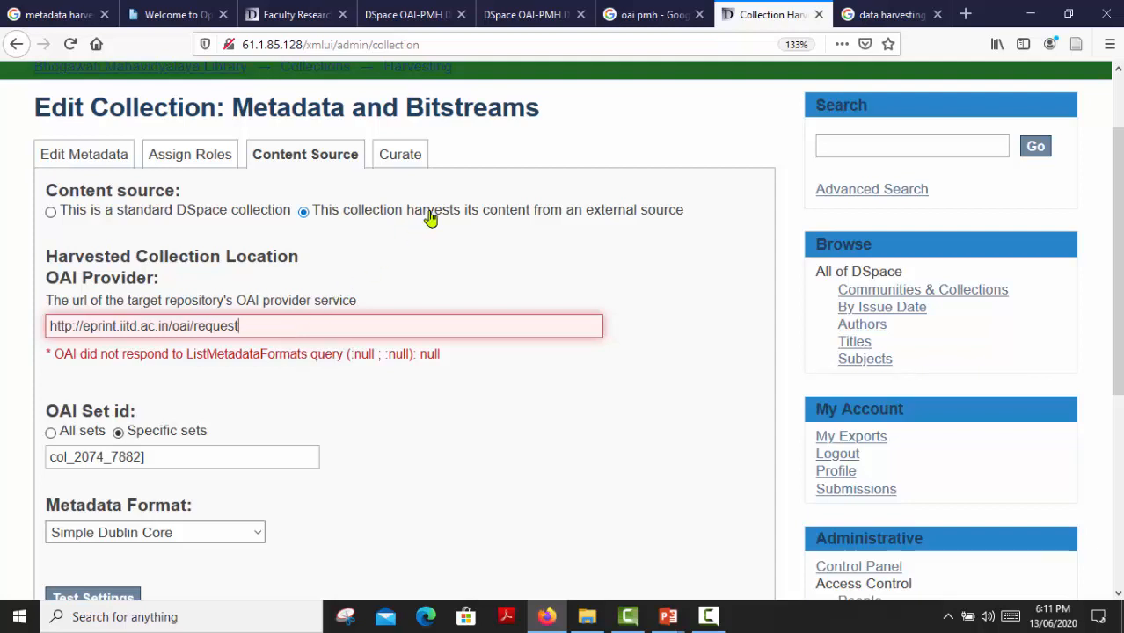
scroll(340, 404, "down", 2)
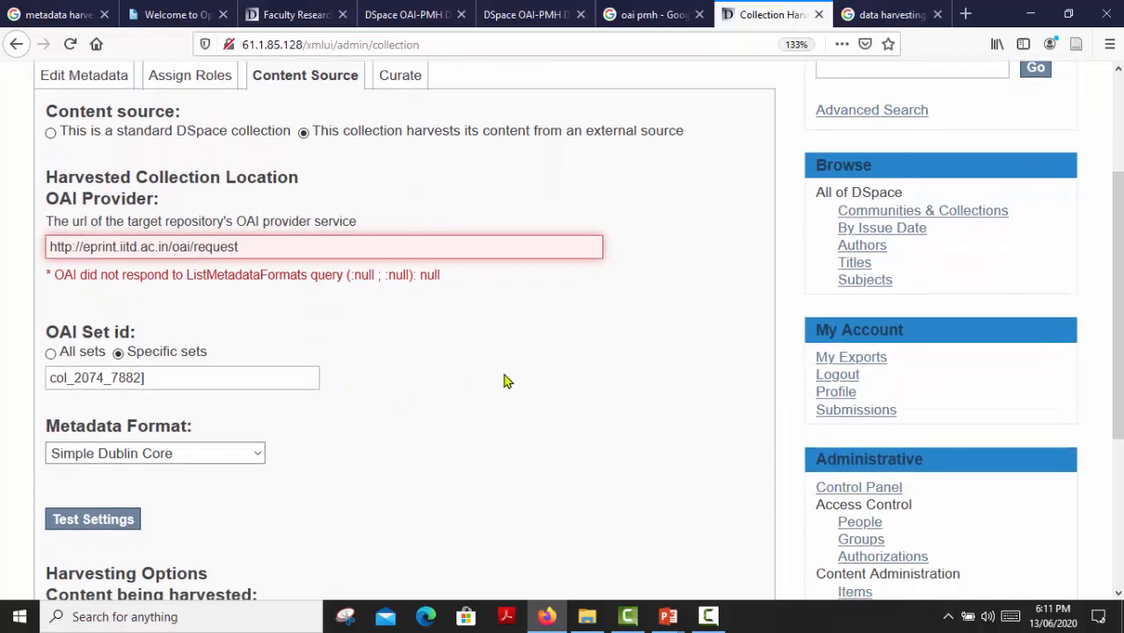
scroll(504, 381, "up", 1)
scroll(263, 440, "down", 2)
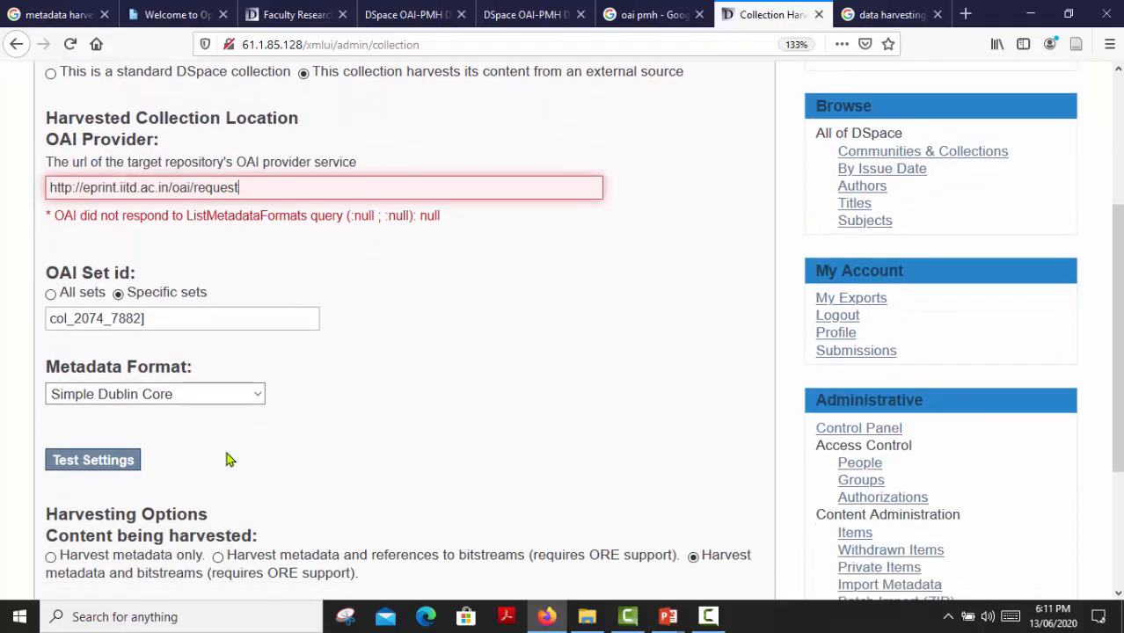
left_click(126, 461)
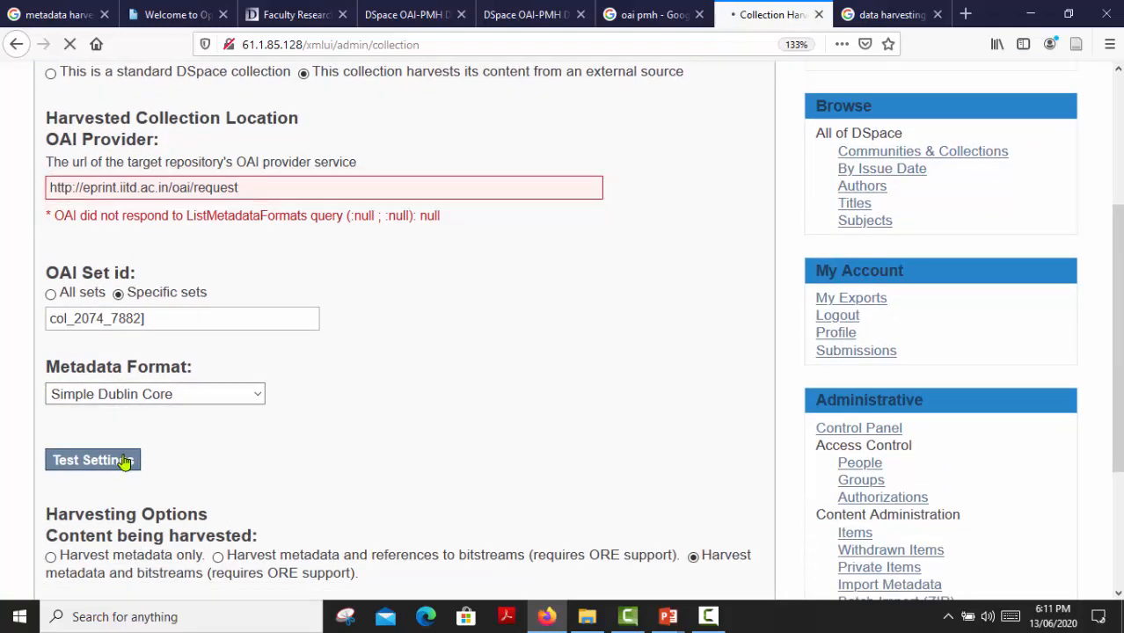
key("ctrl+minus")
key("ctrl+minus")
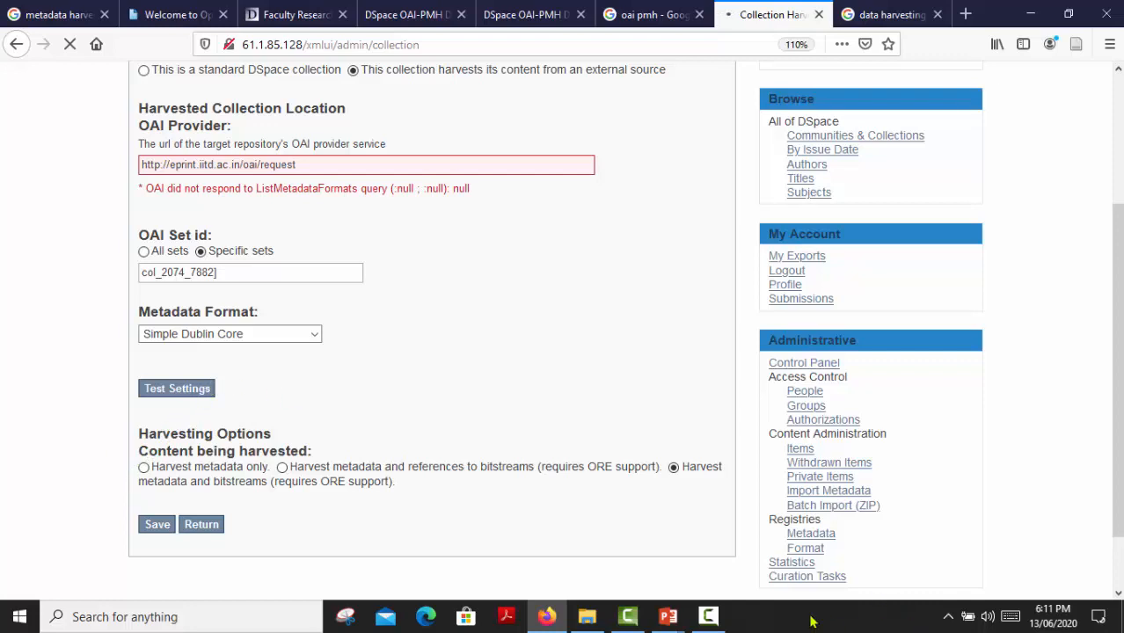
left_click(708, 617)
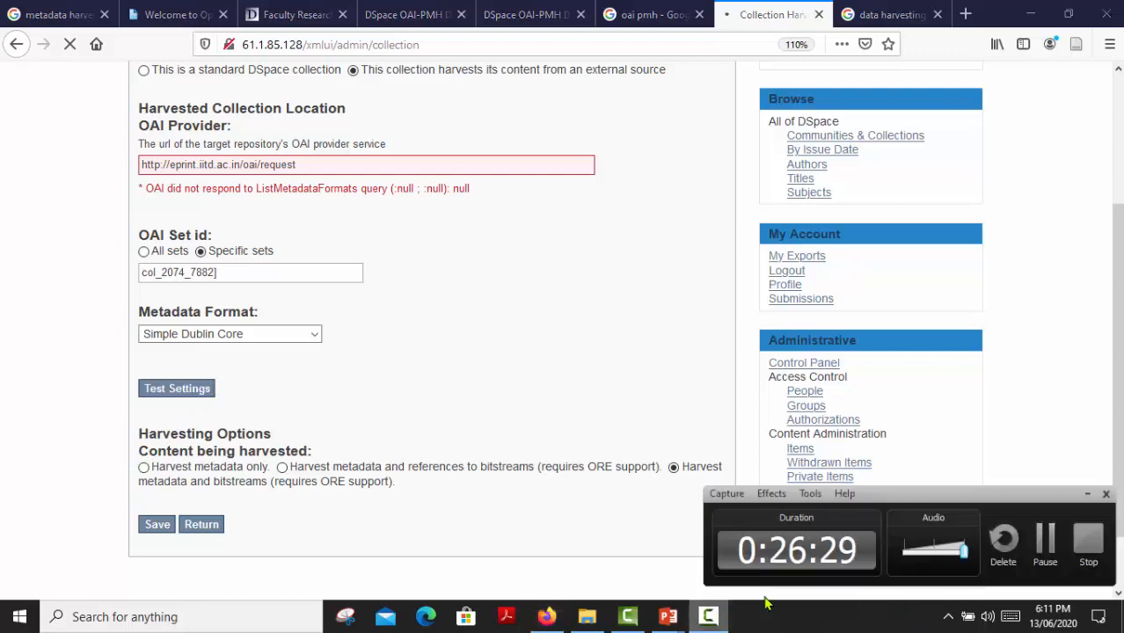
left_click(1044, 540)
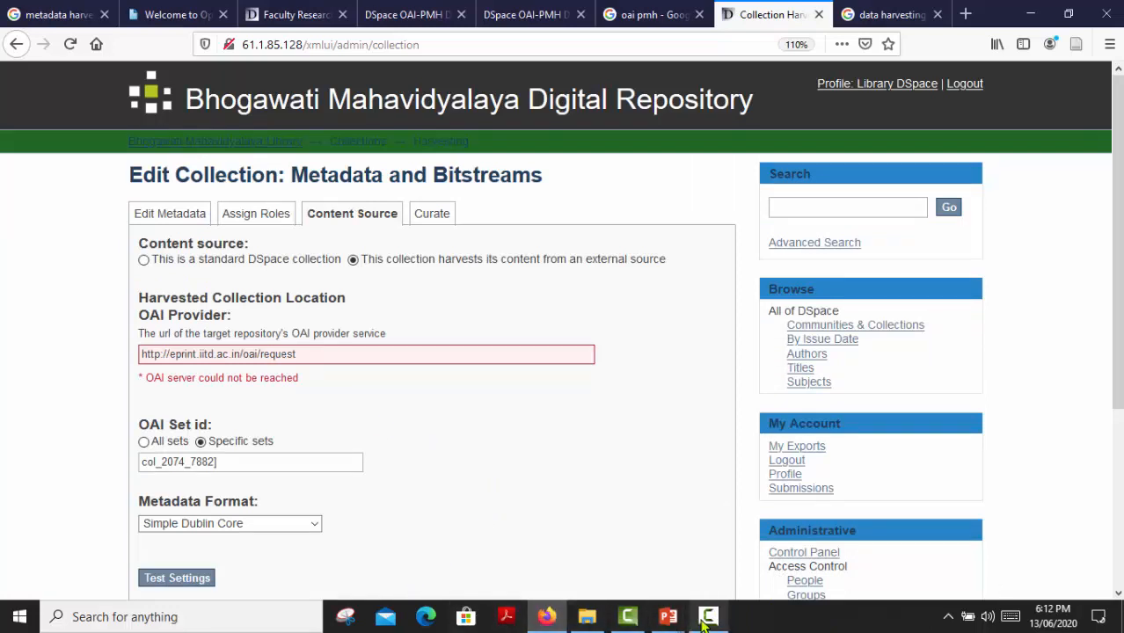
left_click(708, 622)
left_click(1042, 540)
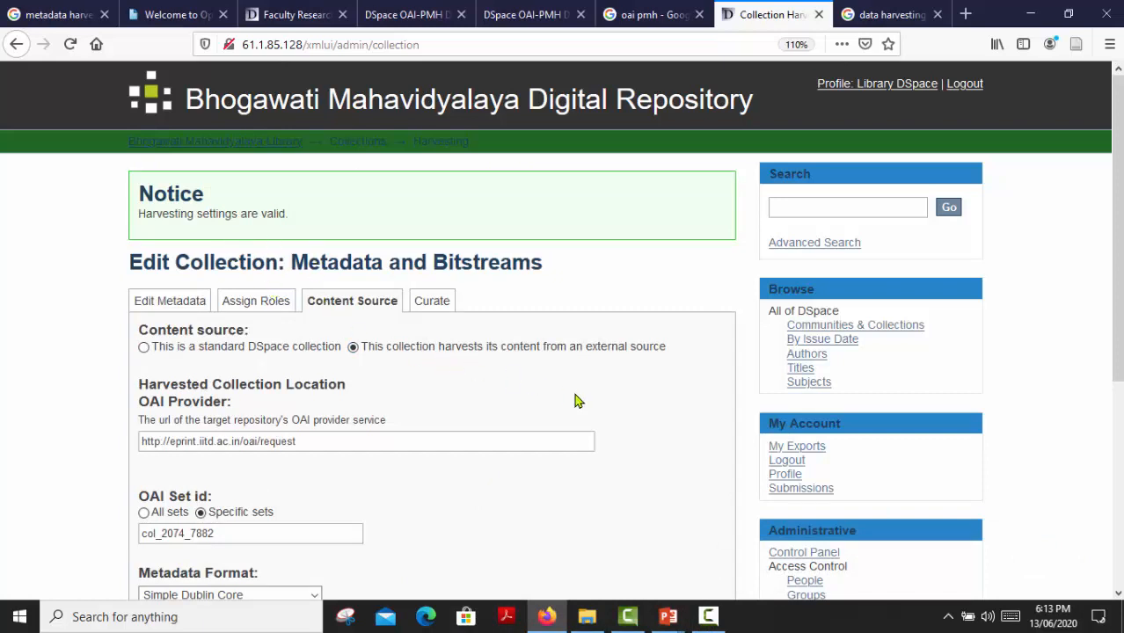
- Save the collection's settings for harvesting metadata and bitstreams, and review the saved configuration down to the harvest status
scroll(466, 431, "down", 3)
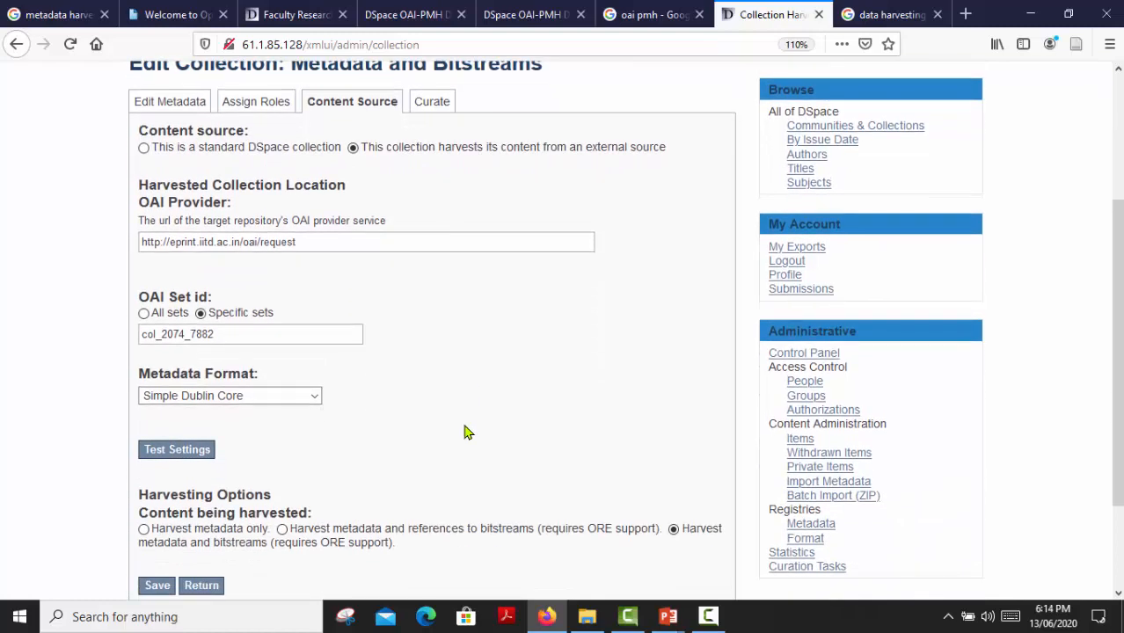
scroll(440, 432, "down", 1)
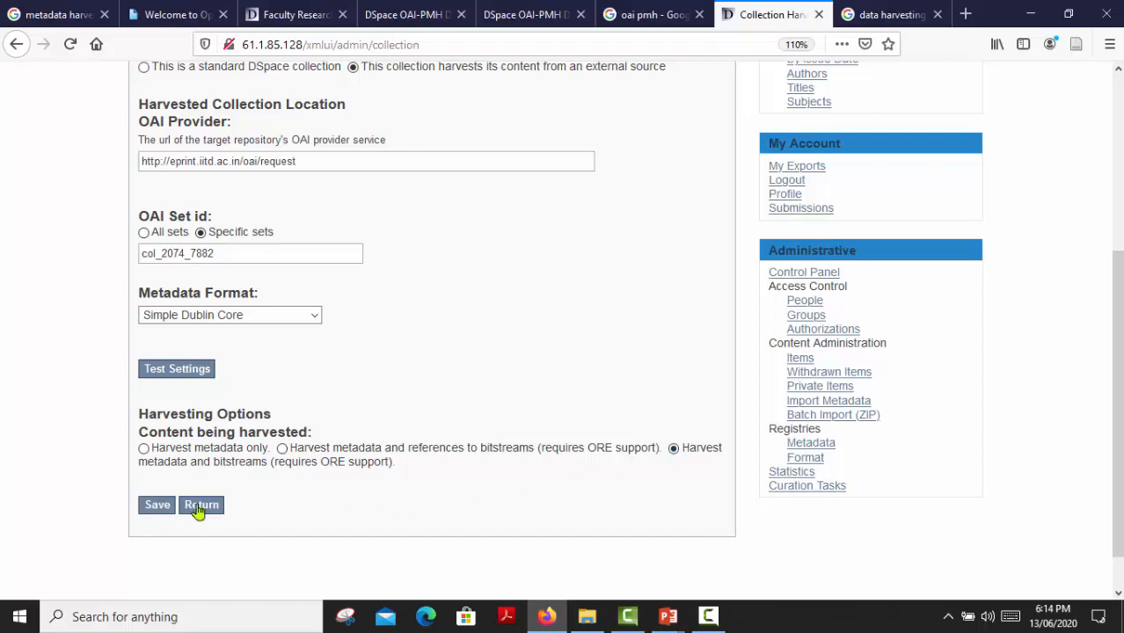
left_click(157, 506)
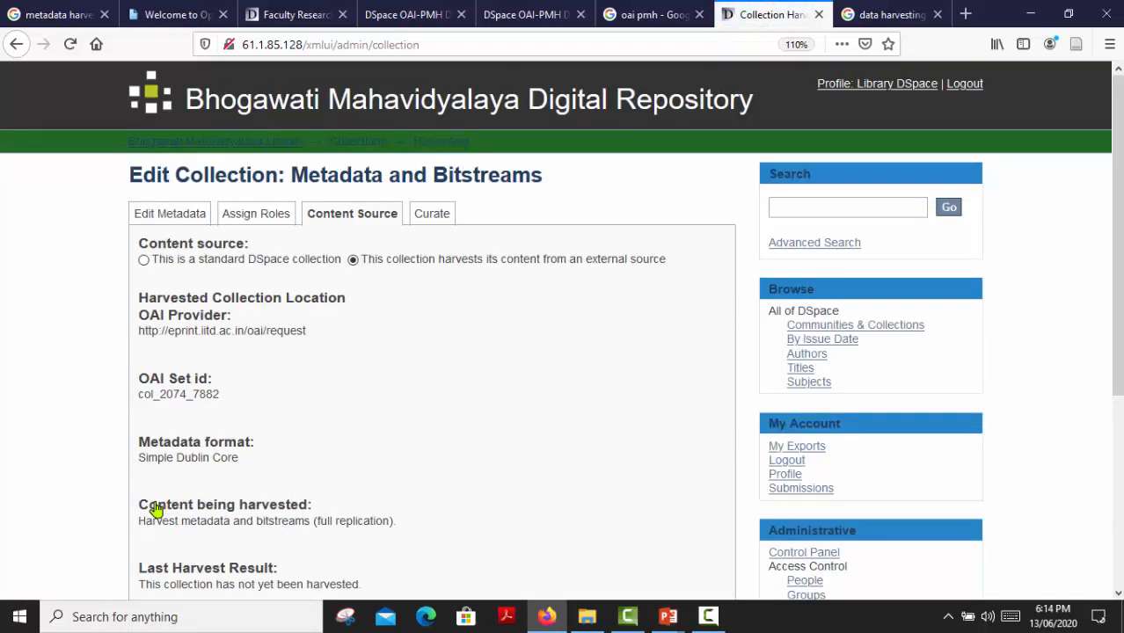
scroll(154, 510, "down", 3)
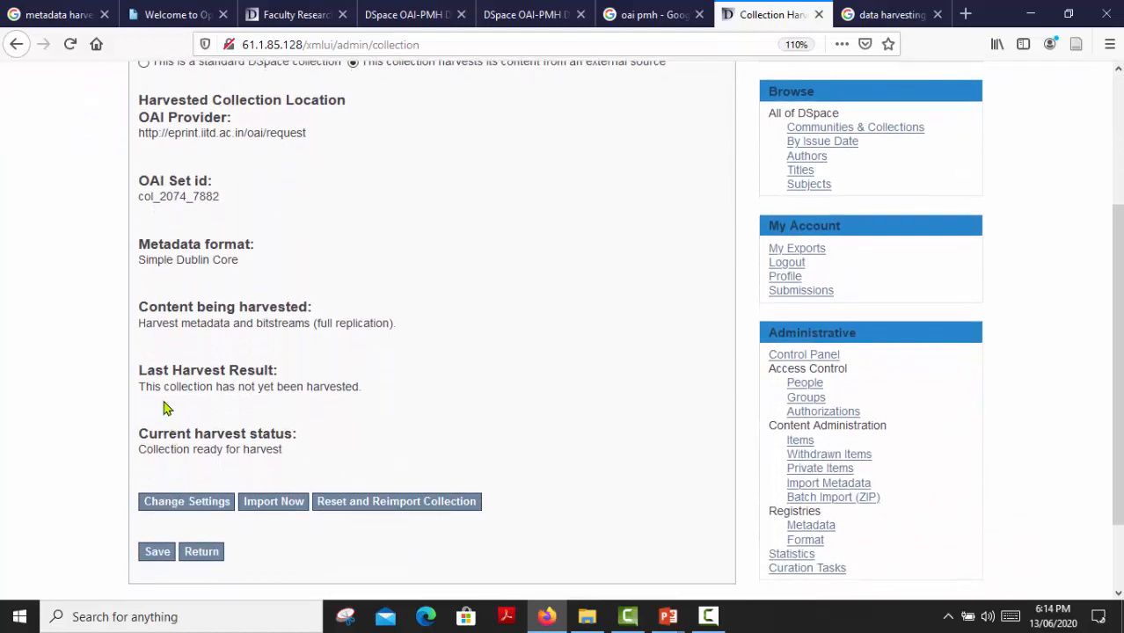
- Start the import for the Metadata and Bitstreams collection and check its last harvest result
left_click_drag(139, 370, 281, 371)
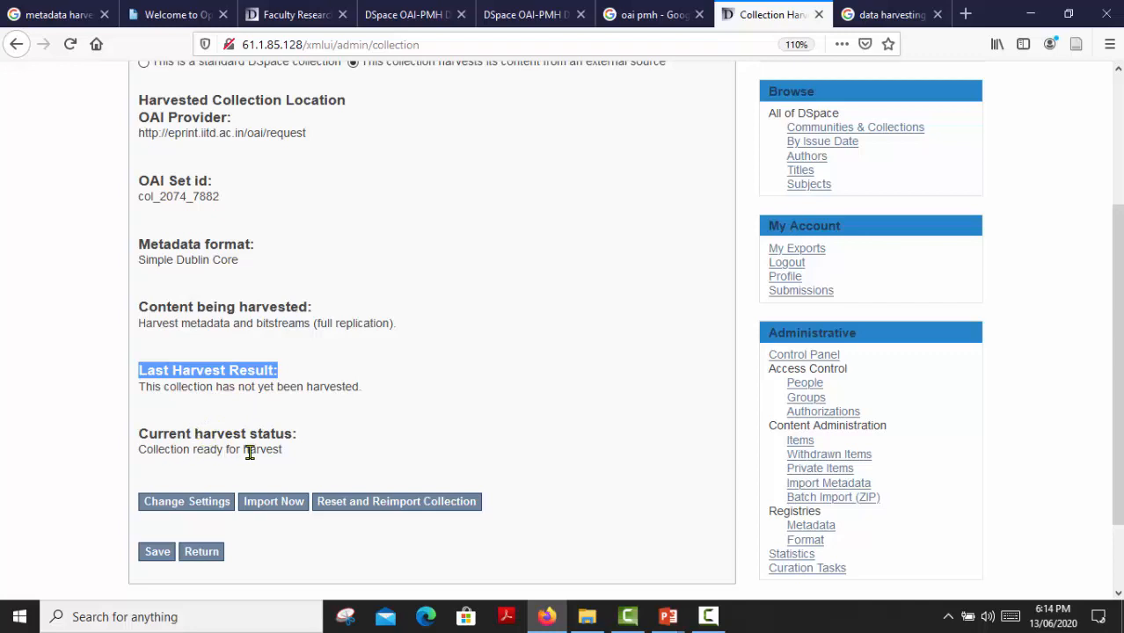
left_click(262, 507)
scroll(414, 410, "down", 1)
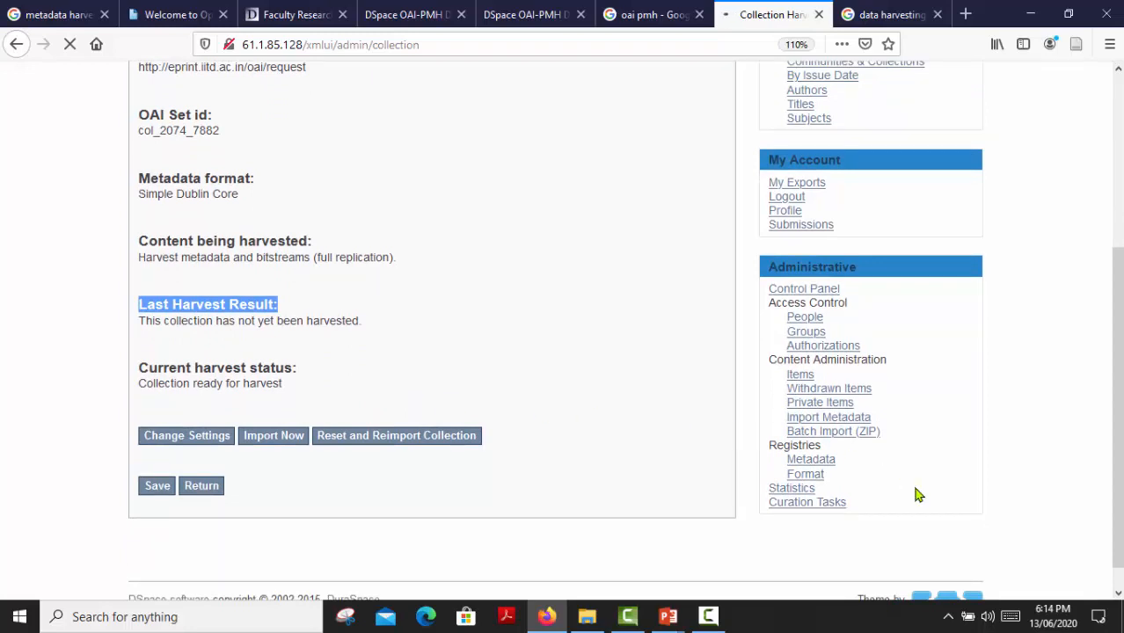
scroll(791, 326, "up", 1)
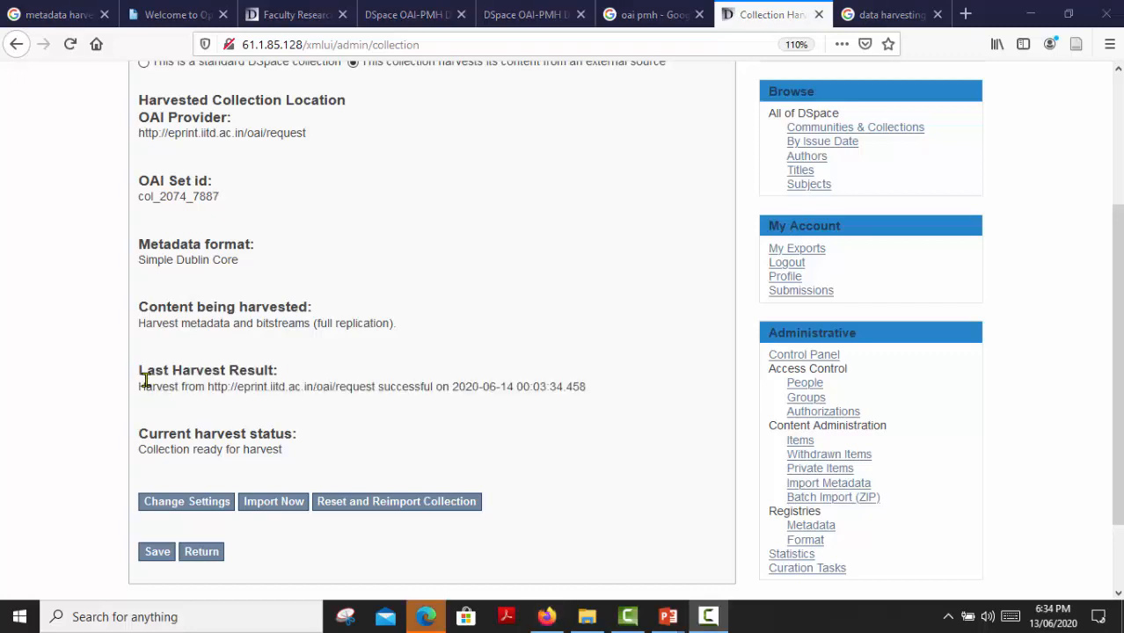
left_click_drag(141, 368, 288, 382)
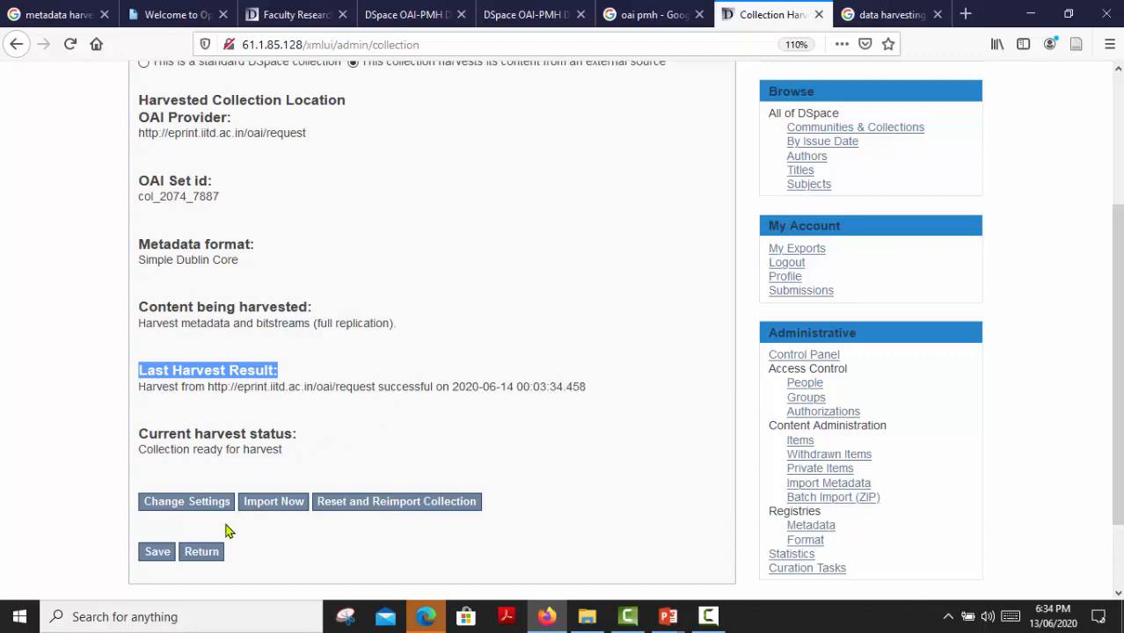
- Leave the harvest settings and open the Metadata and Bitstreams collection in the Metadata Harvesting community
left_click(204, 551)
scroll(335, 384, "up", 1)
scroll(336, 385, "up", 2)
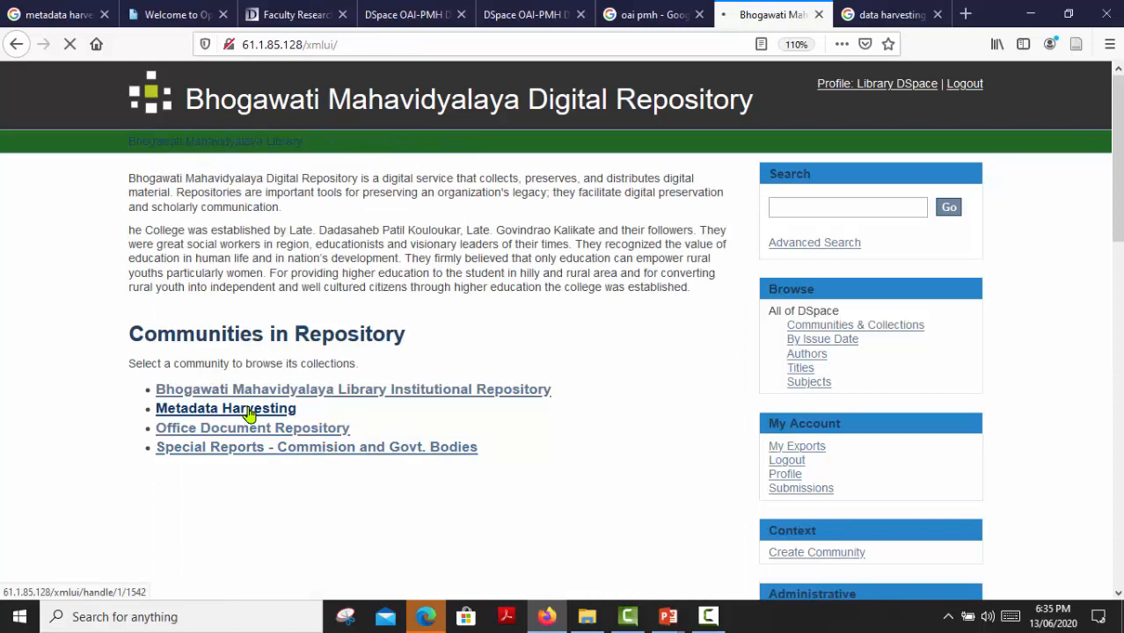
left_click(249, 414)
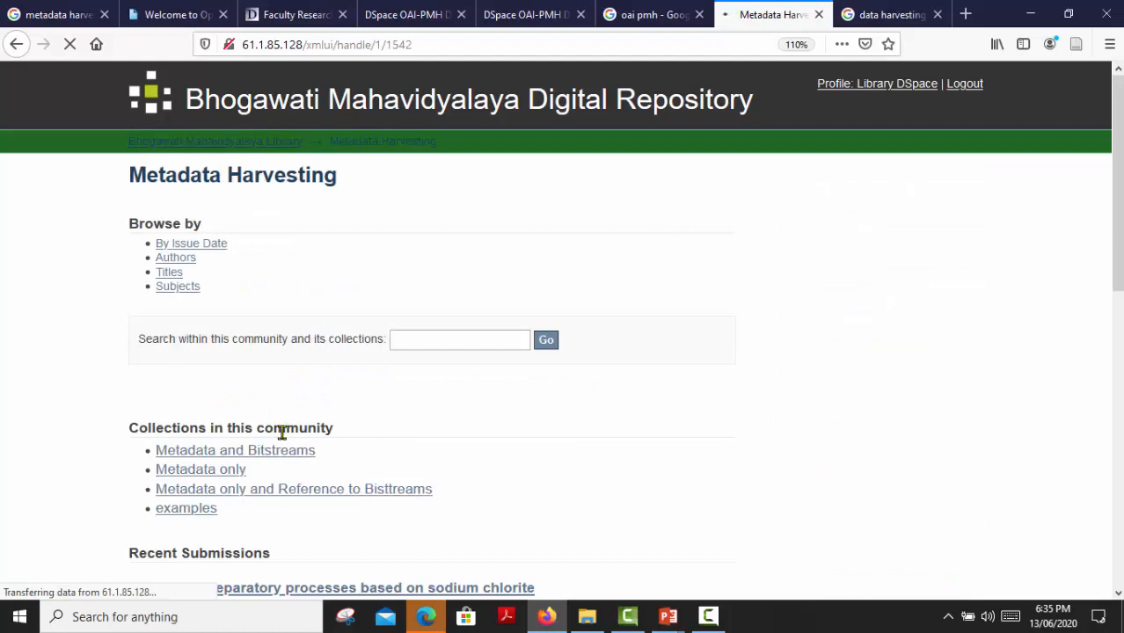
scroll(291, 451, "down", 1)
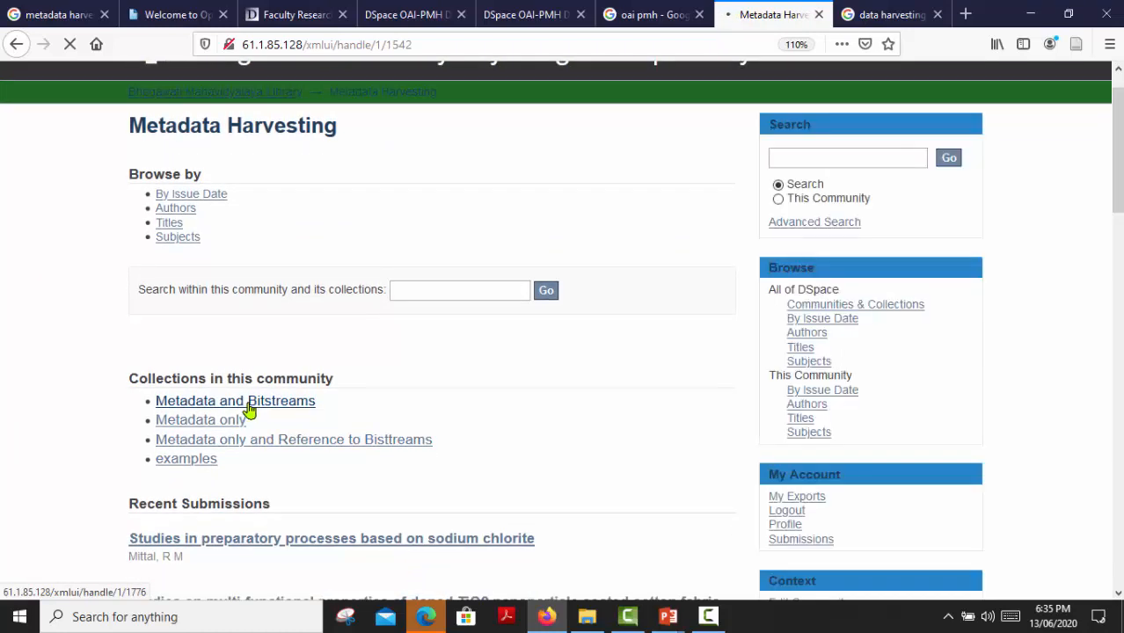
left_click_drag(310, 405, 157, 401)
left_click(253, 402)
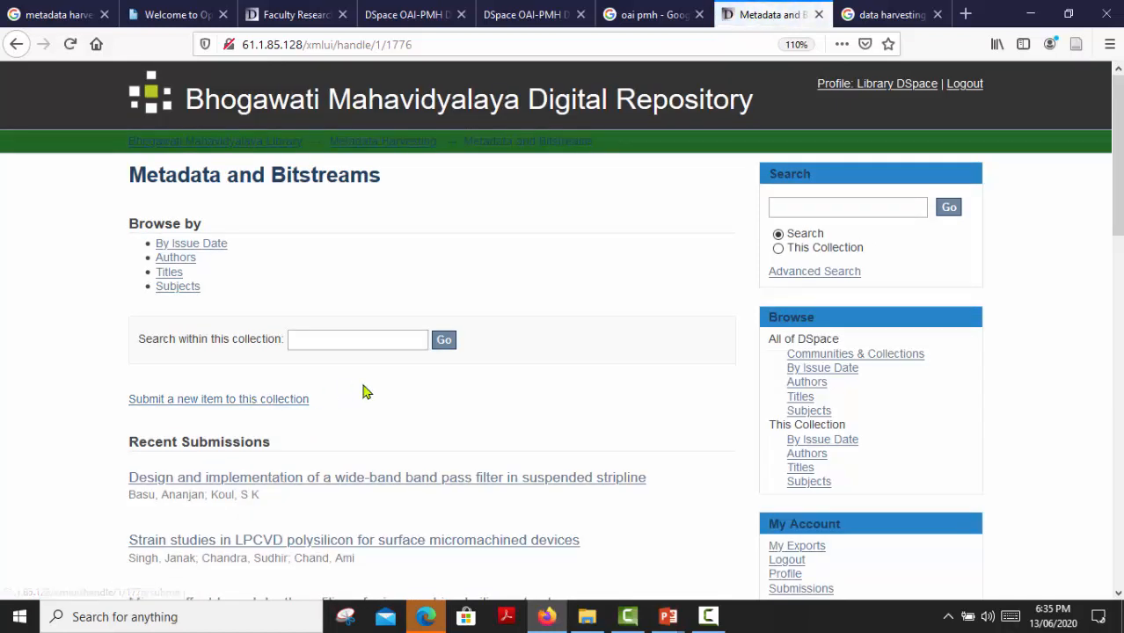
- Open the harvested item "Design and implementation of a wide-band band pass filter in suspended stripline", view its full record and return to the simple view
scroll(506, 390, "down", 3)
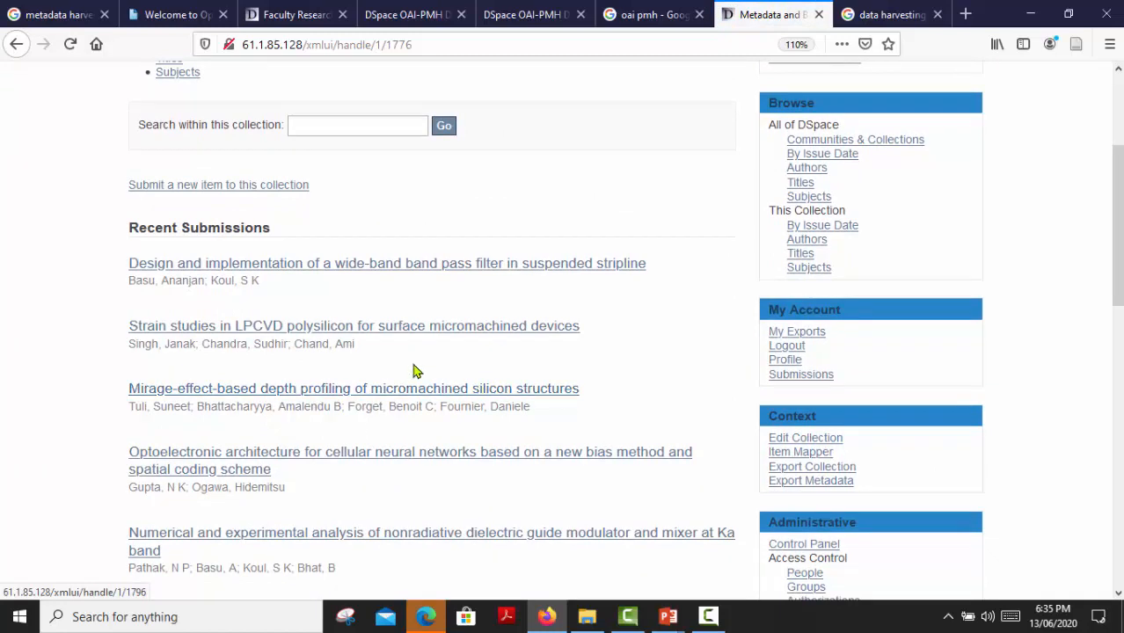
left_click(317, 273)
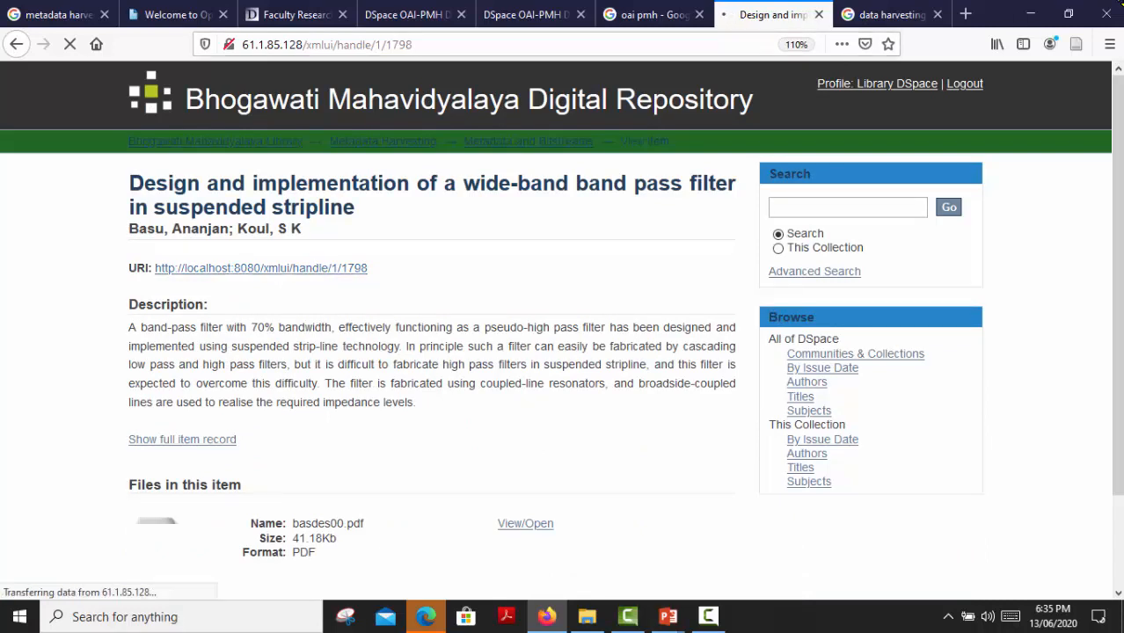
scroll(372, 383, "down", 1)
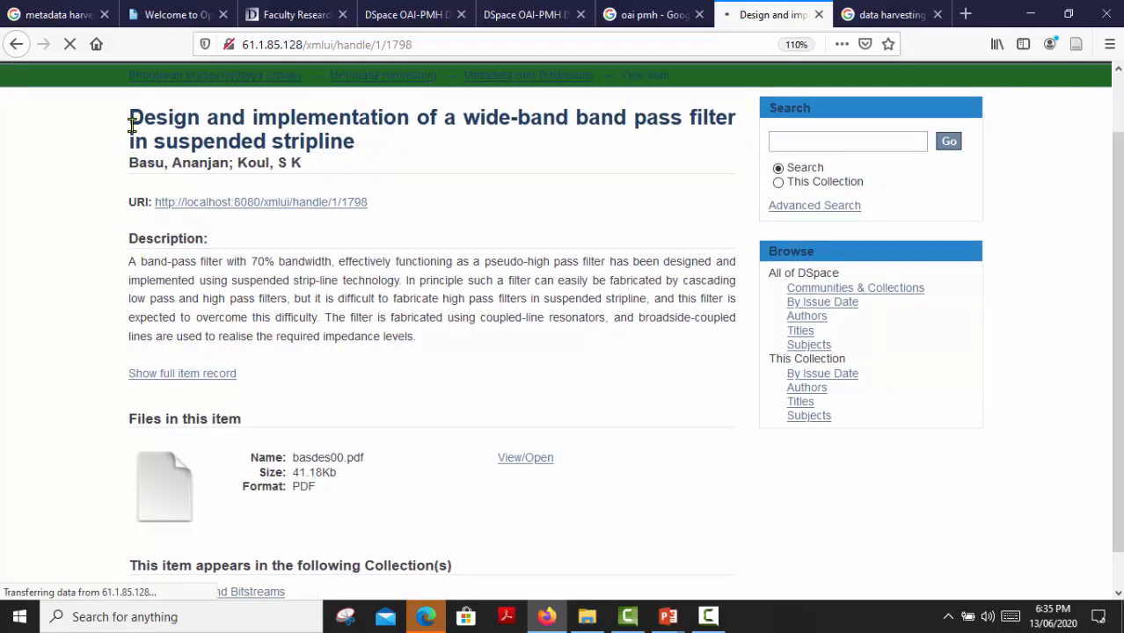
left_click_drag(130, 120, 314, 366)
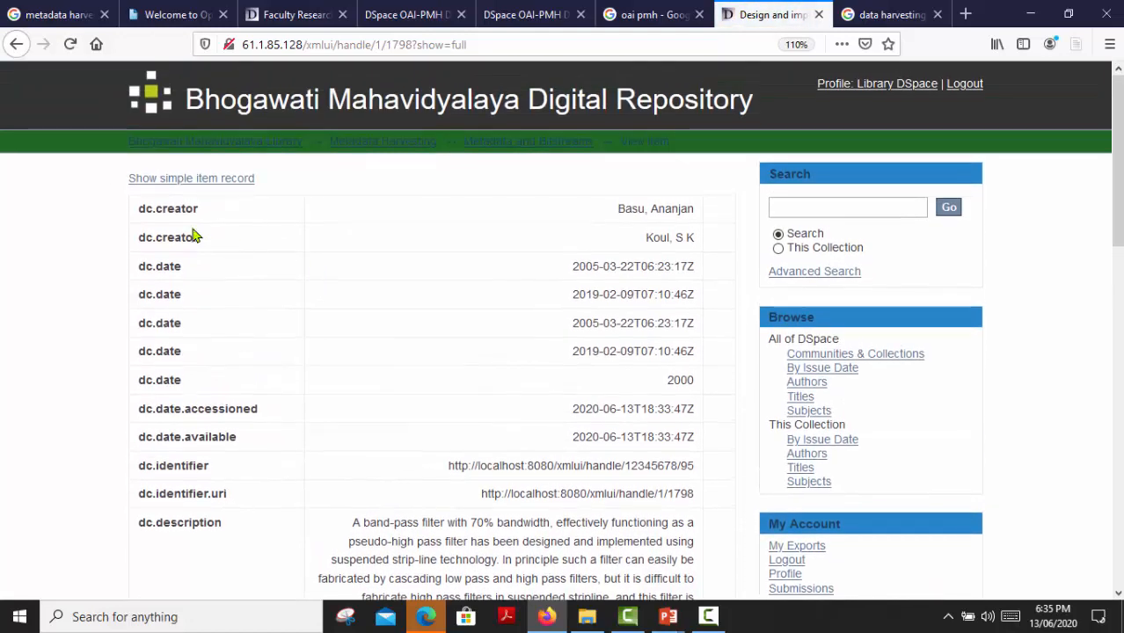
left_click(16, 44)
- Examine the files attached to the harvested band pass filter item and the collection it appears in
scroll(273, 330, "down", 1)
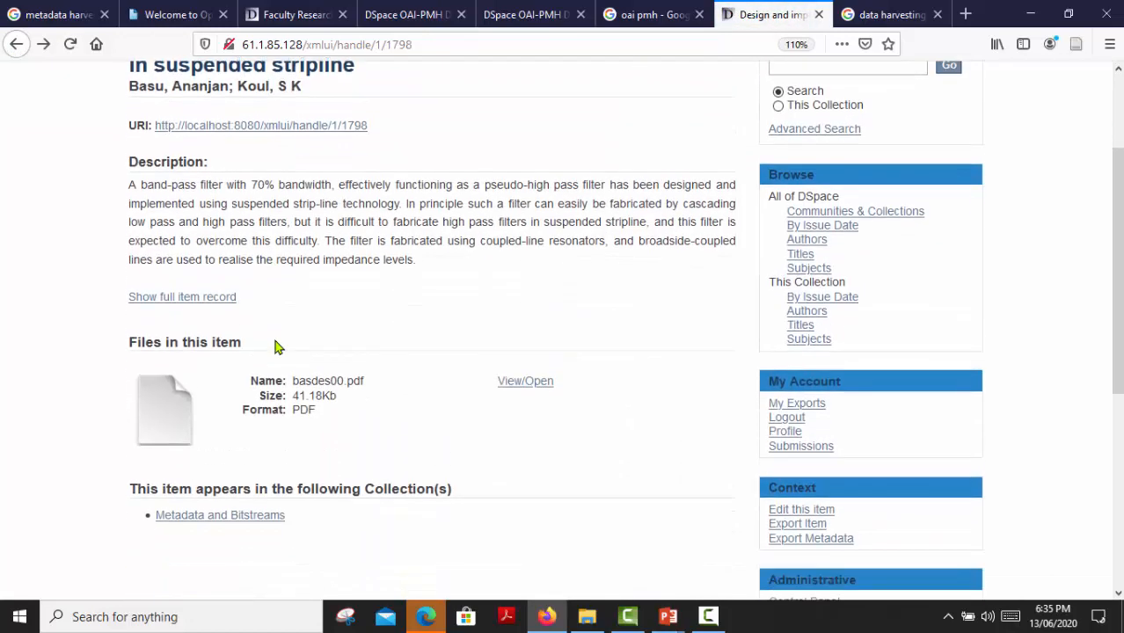
left_click_drag(129, 337, 246, 346)
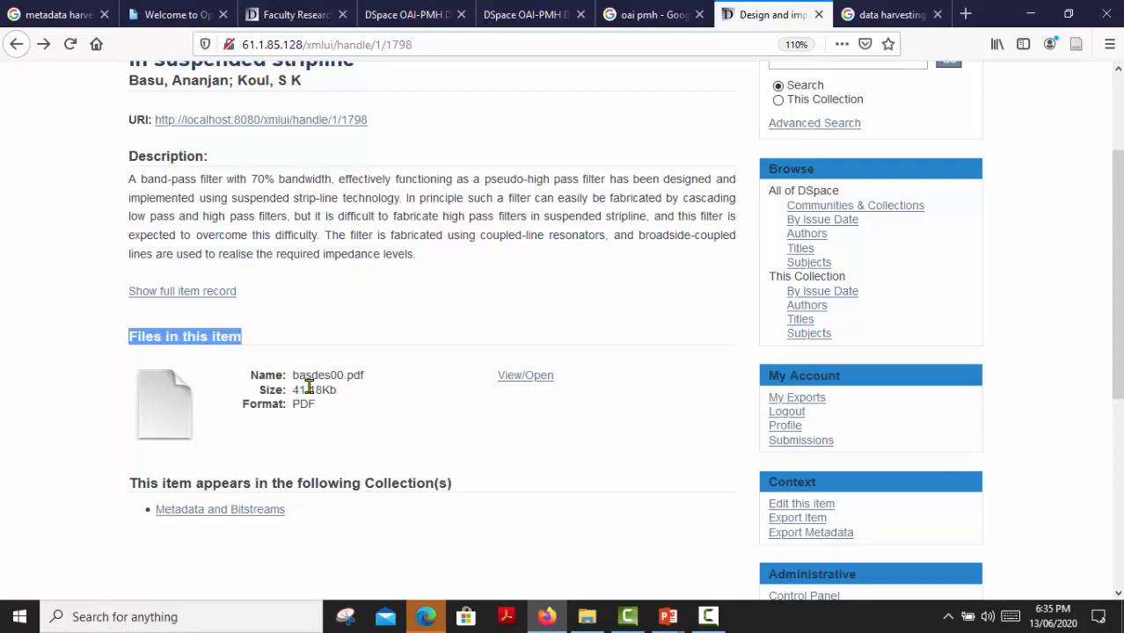
left_click_drag(141, 422, 452, 459)
left_click(552, 442)
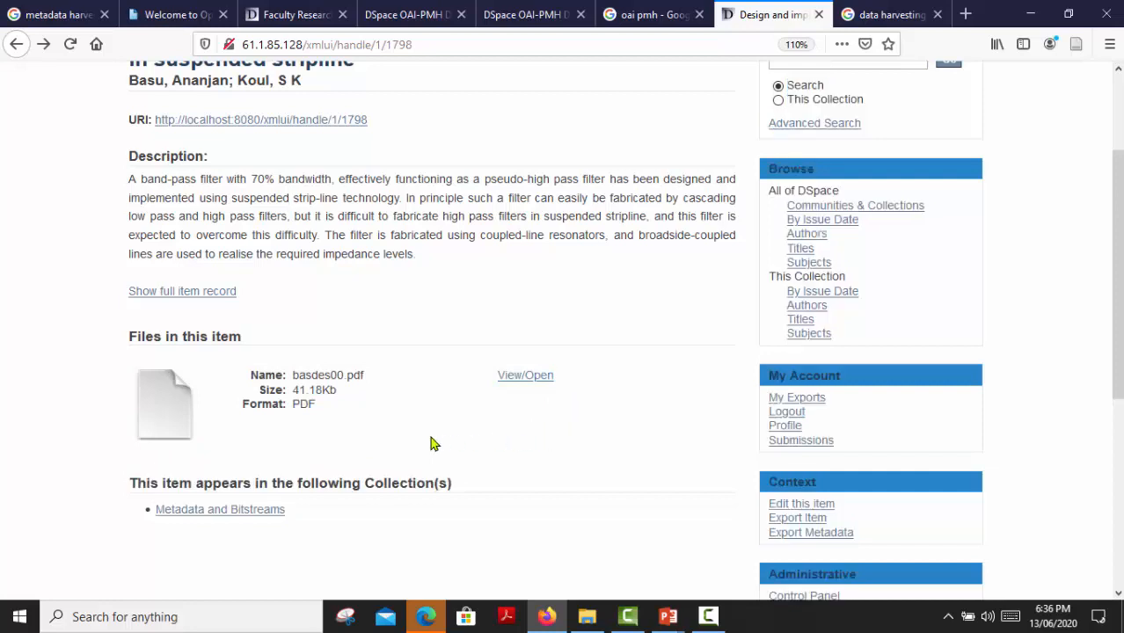
- Open basdes00.pdf from the item, check the document and the server address it loads from, and return to the item
left_click(508, 379)
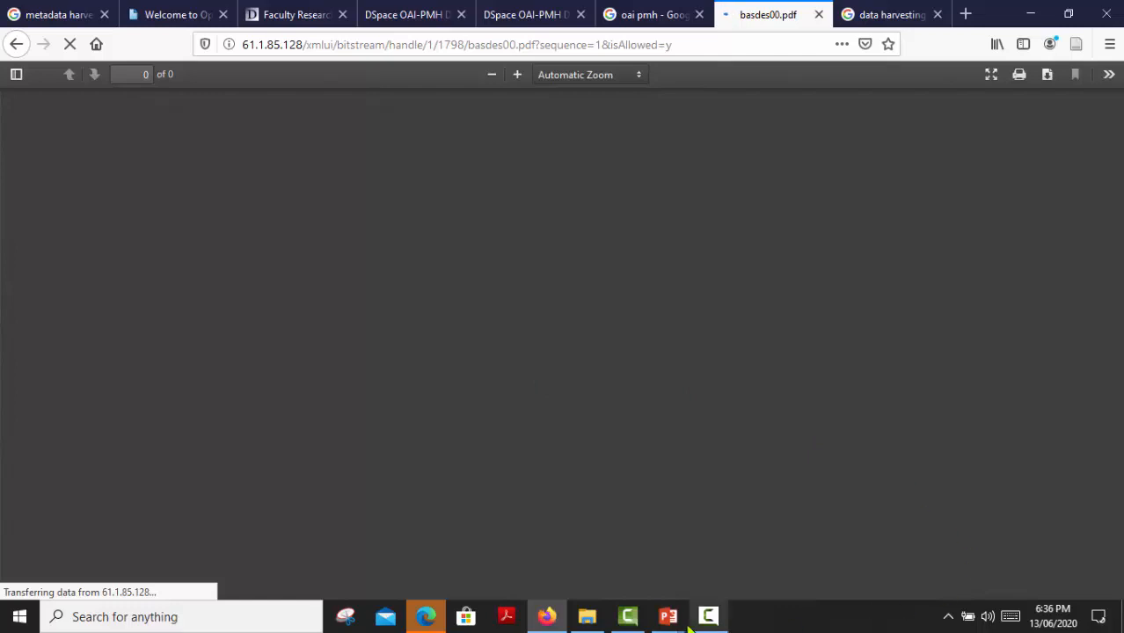
scroll(401, 288, "down", 2)
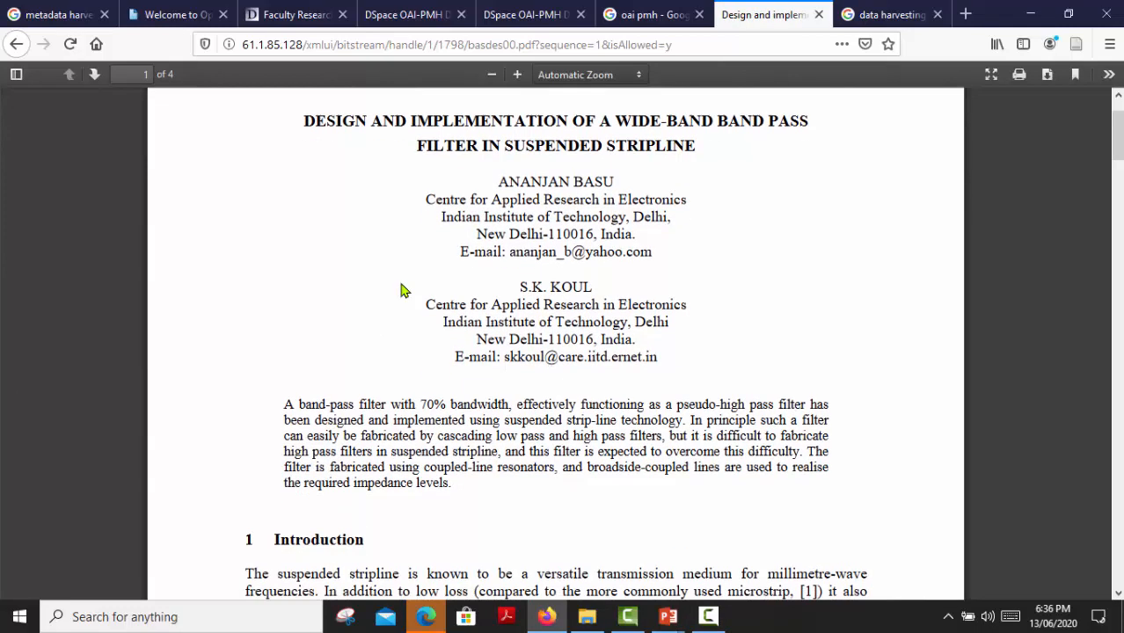
scroll(396, 285, "up", 3)
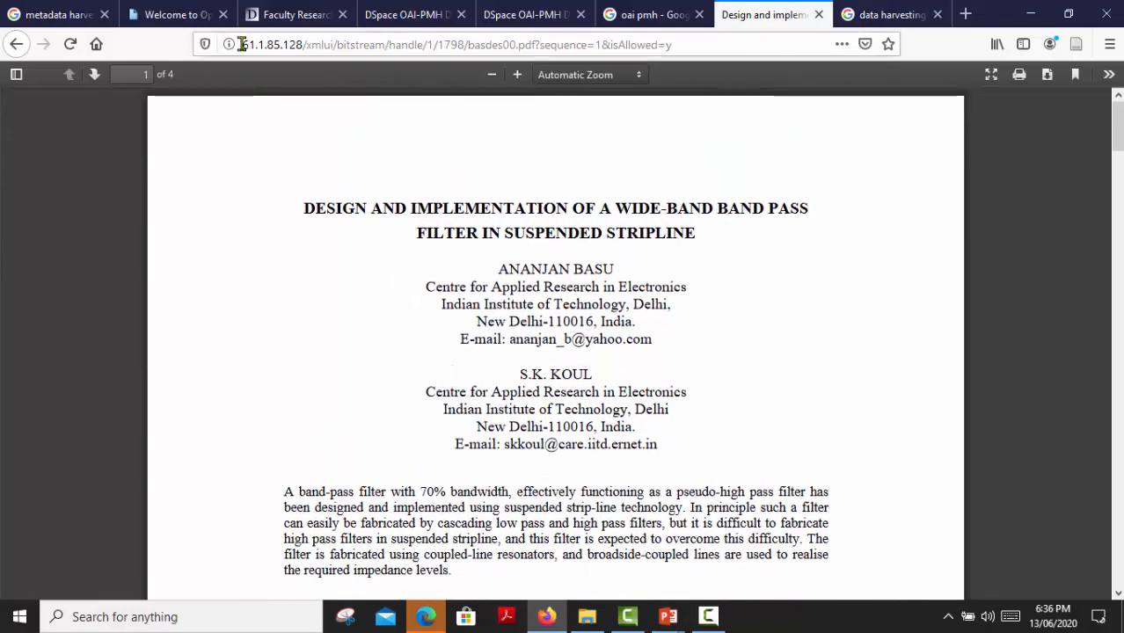
left_click_drag(244, 44, 312, 49)
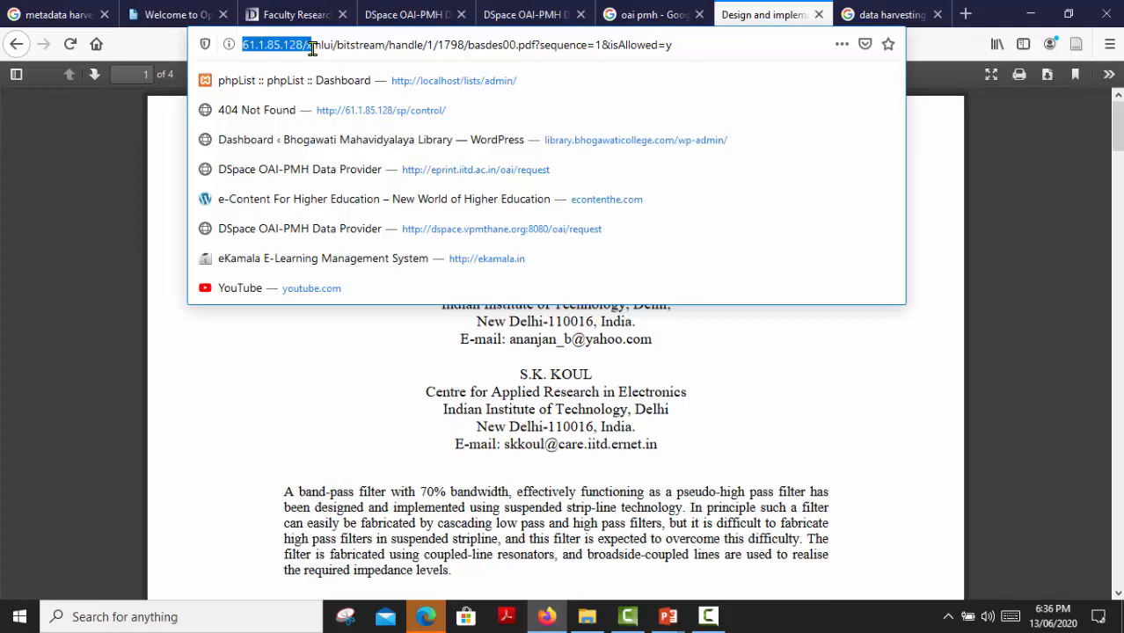
left_click(85, 220)
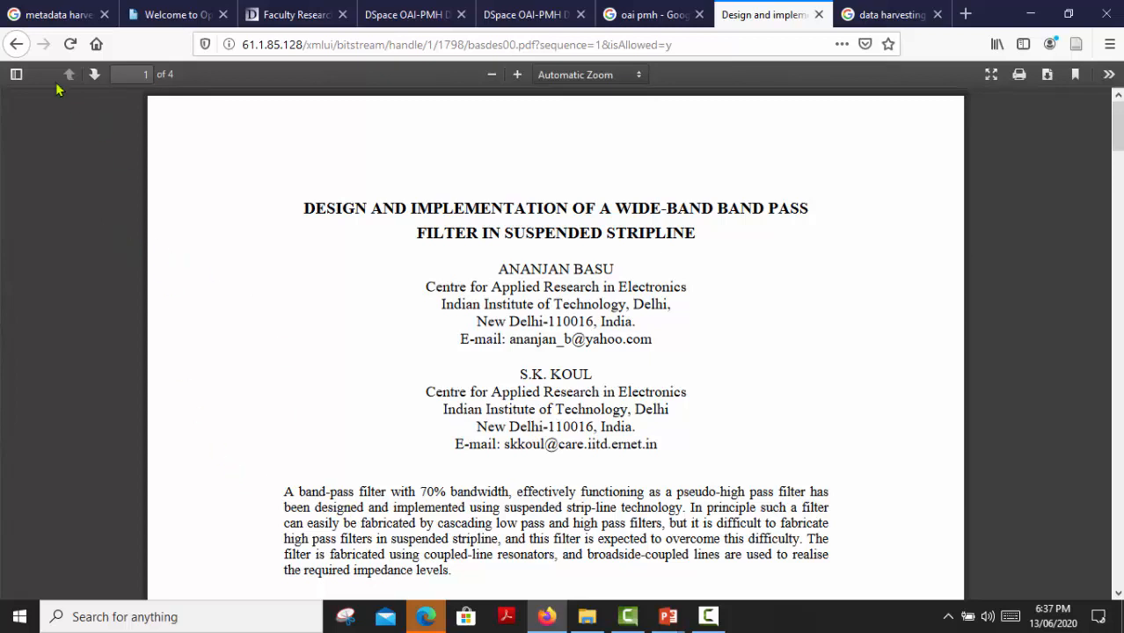
left_click(17, 45)
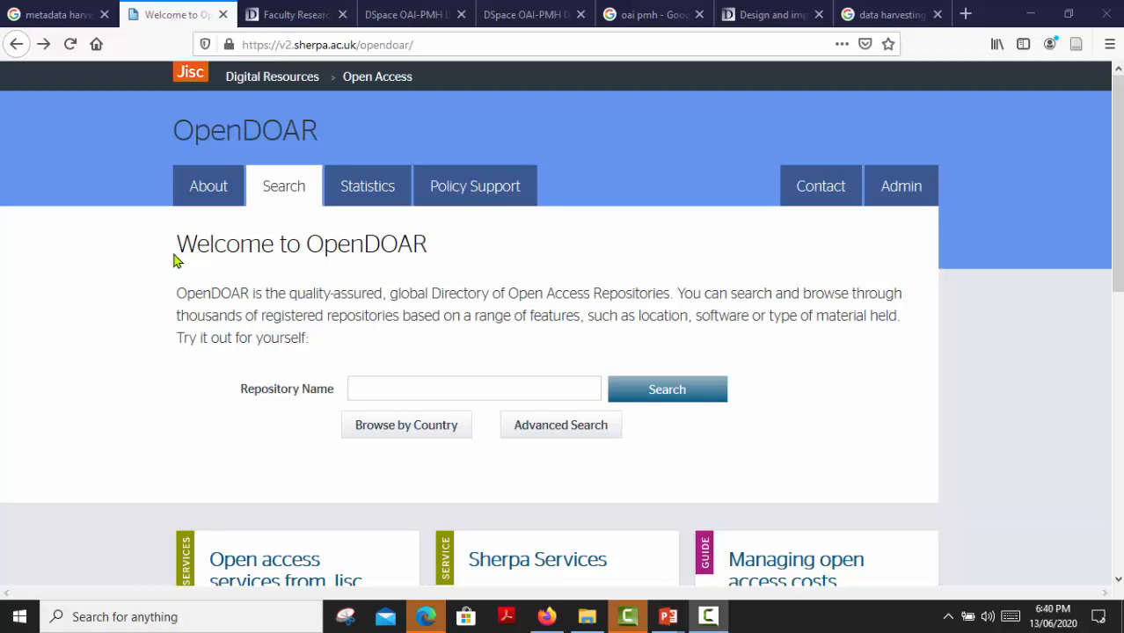
- Browse the OpenDOAR directory by country and open the list of repositories for India
scroll(358, 288, "down", 1)
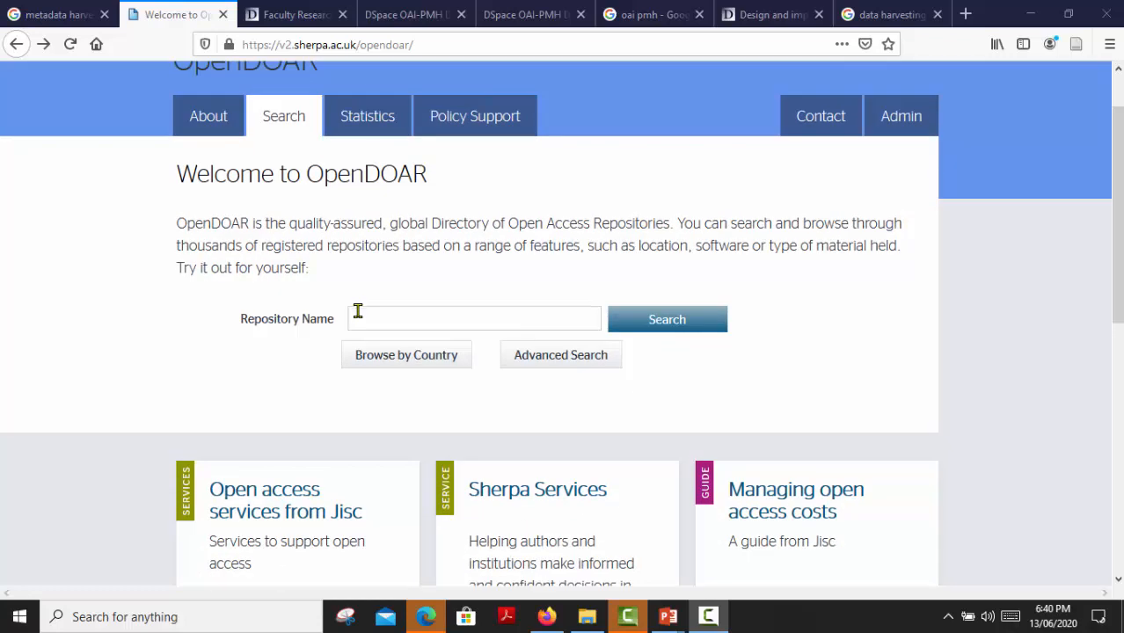
left_click(374, 365)
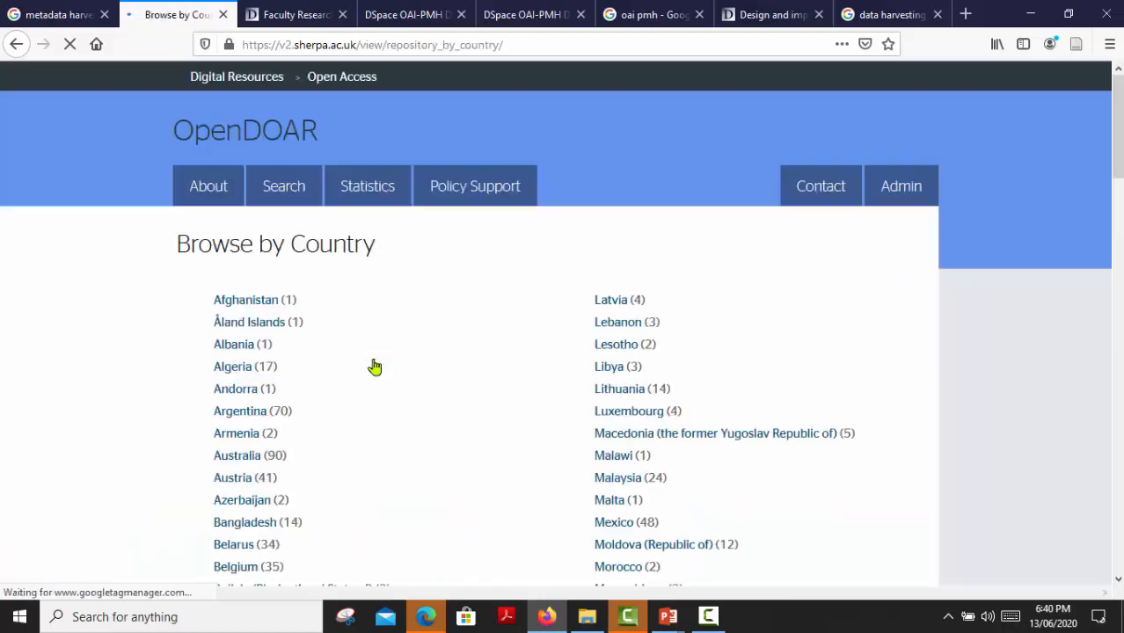
scroll(366, 355, "down", 1)
scroll(326, 370, "down", 6)
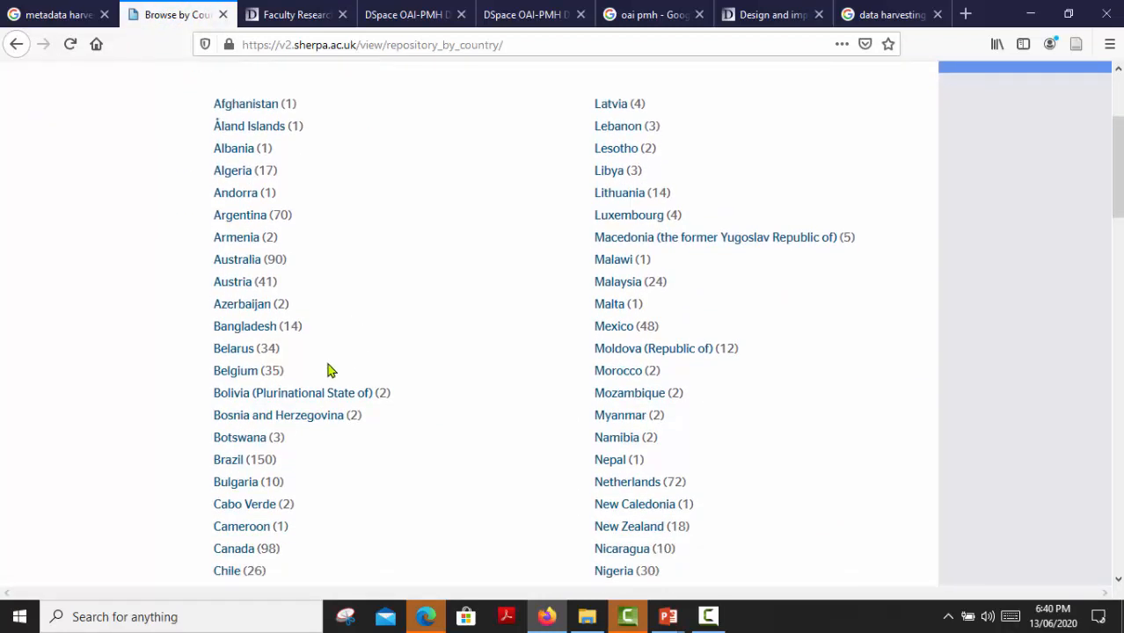
scroll(325, 373, "down", 3)
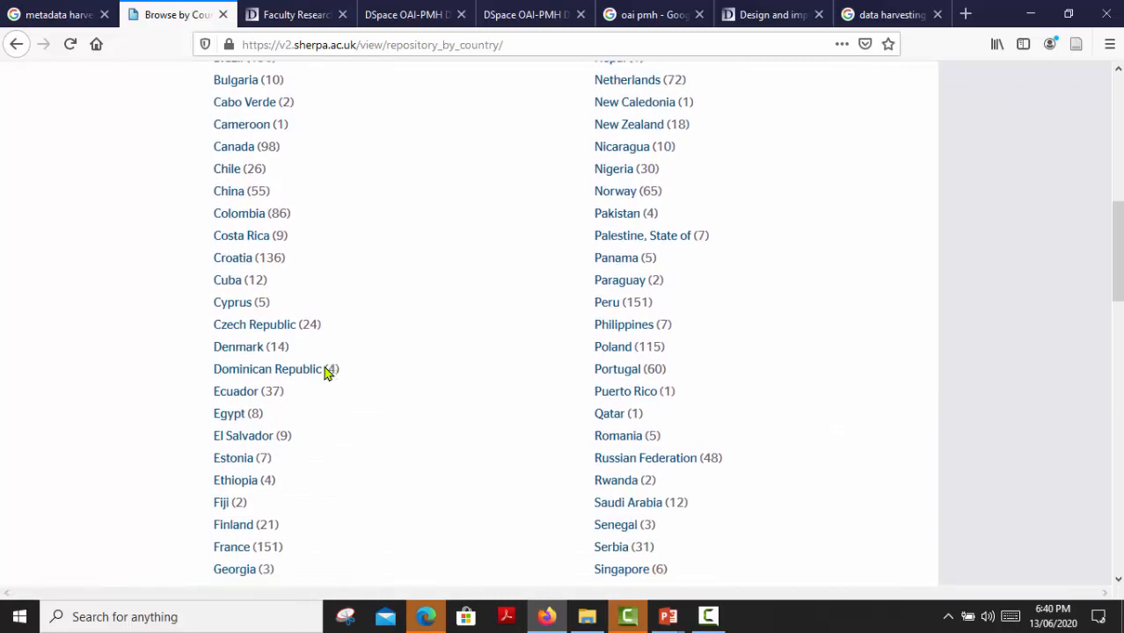
scroll(324, 373, "down", 3)
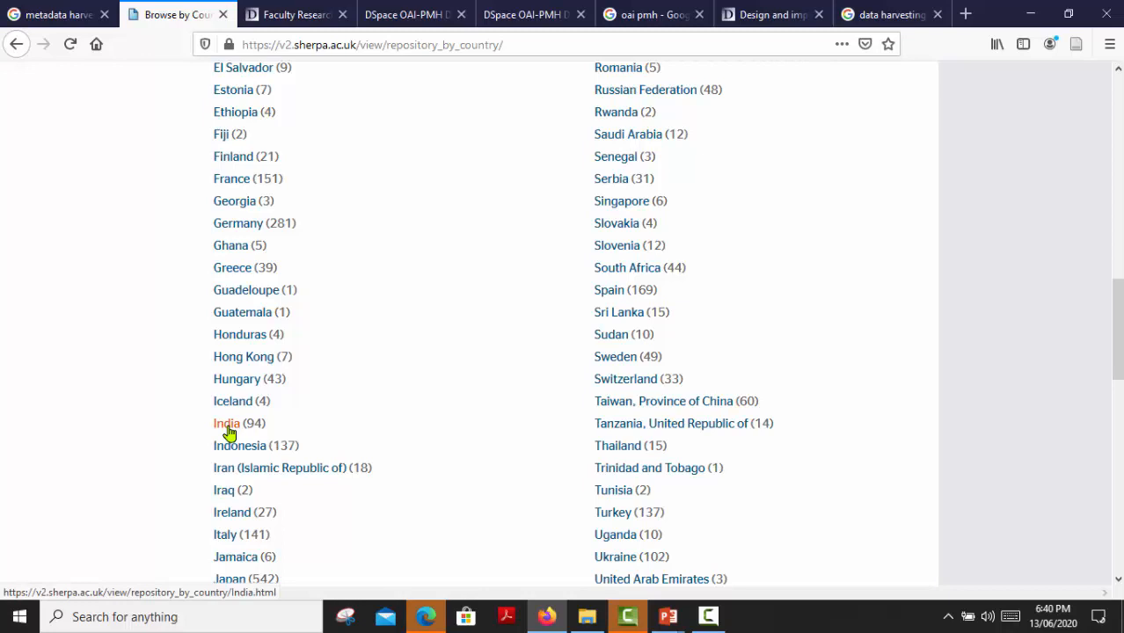
left_click(227, 425)
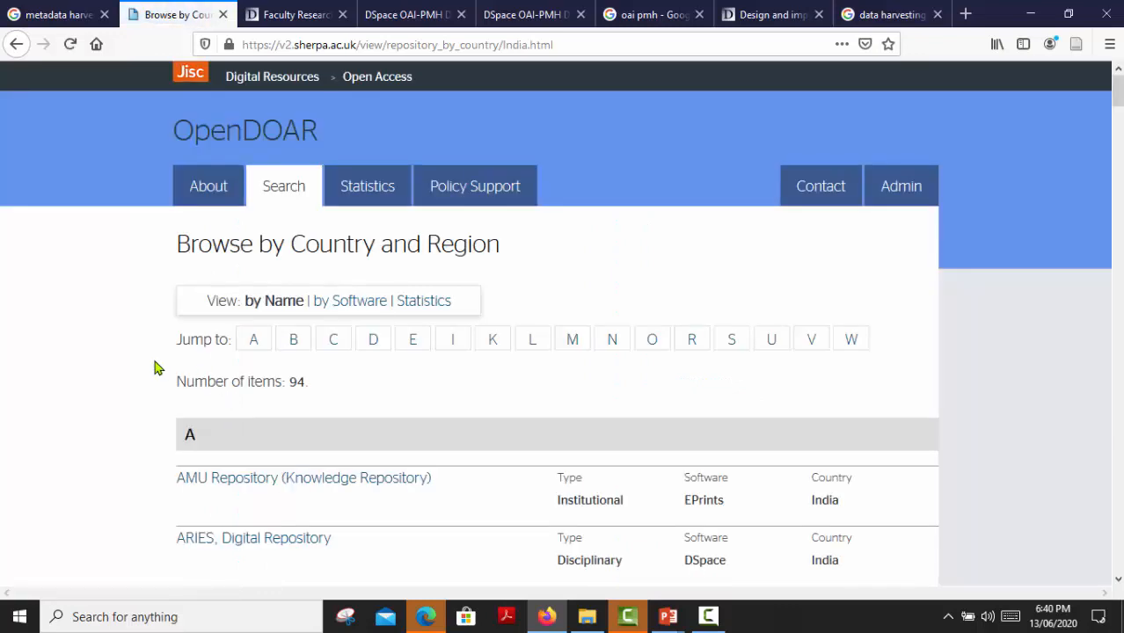
- Find Bhogawati Mahavidyalaya Institutional Repository among the Indian repositories and open its entry
scroll(151, 364, "down", 2)
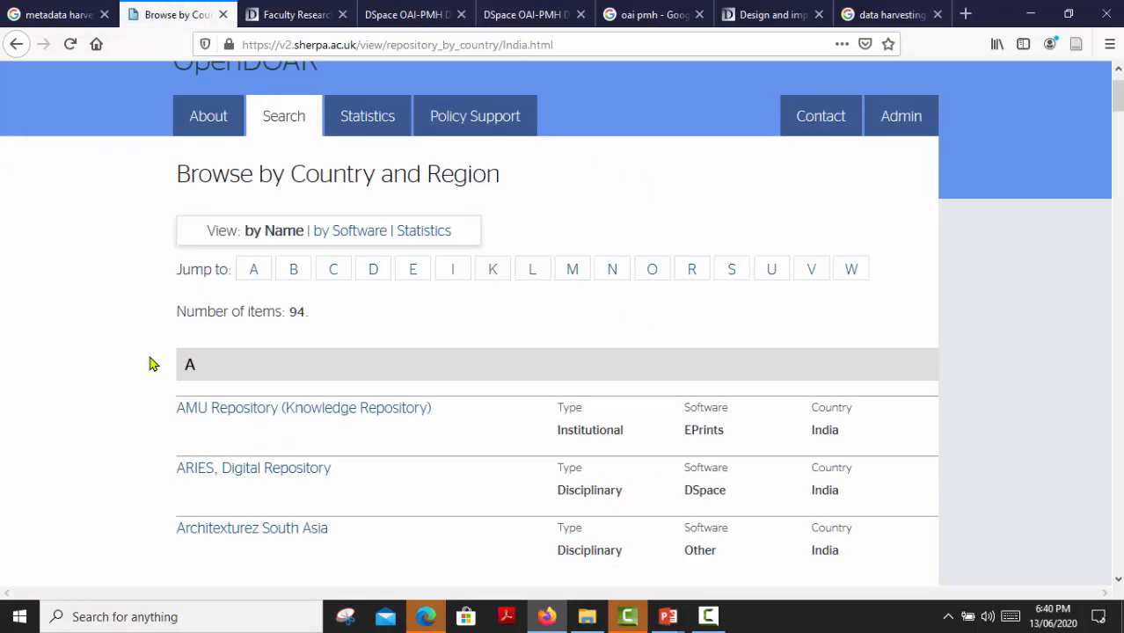
scroll(151, 364, "down", 3)
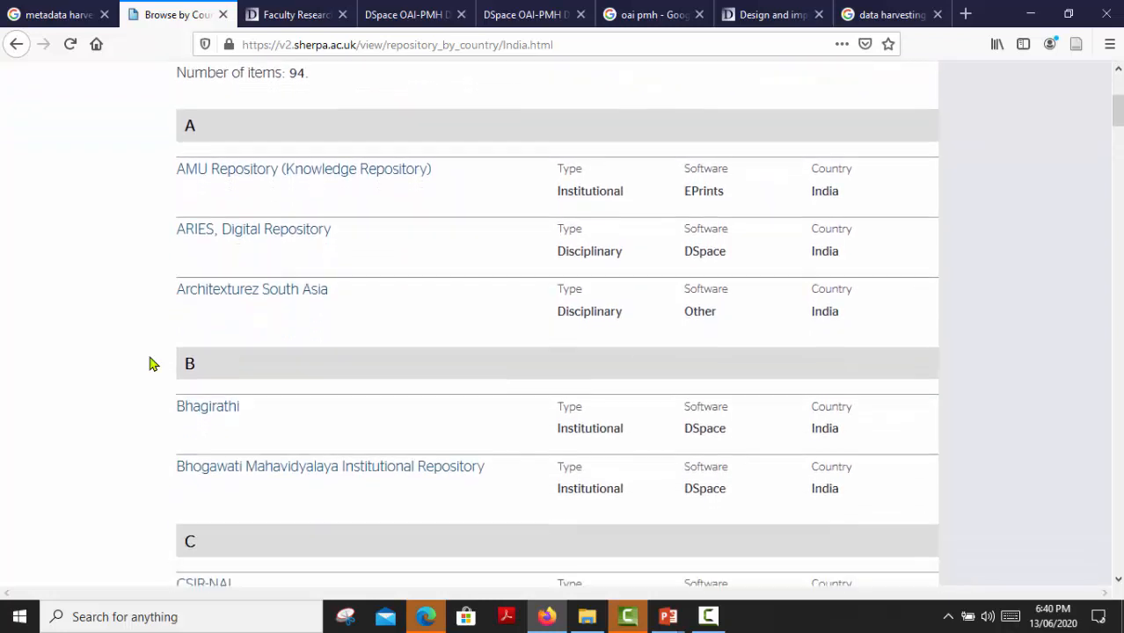
scroll(151, 364, "down", 2)
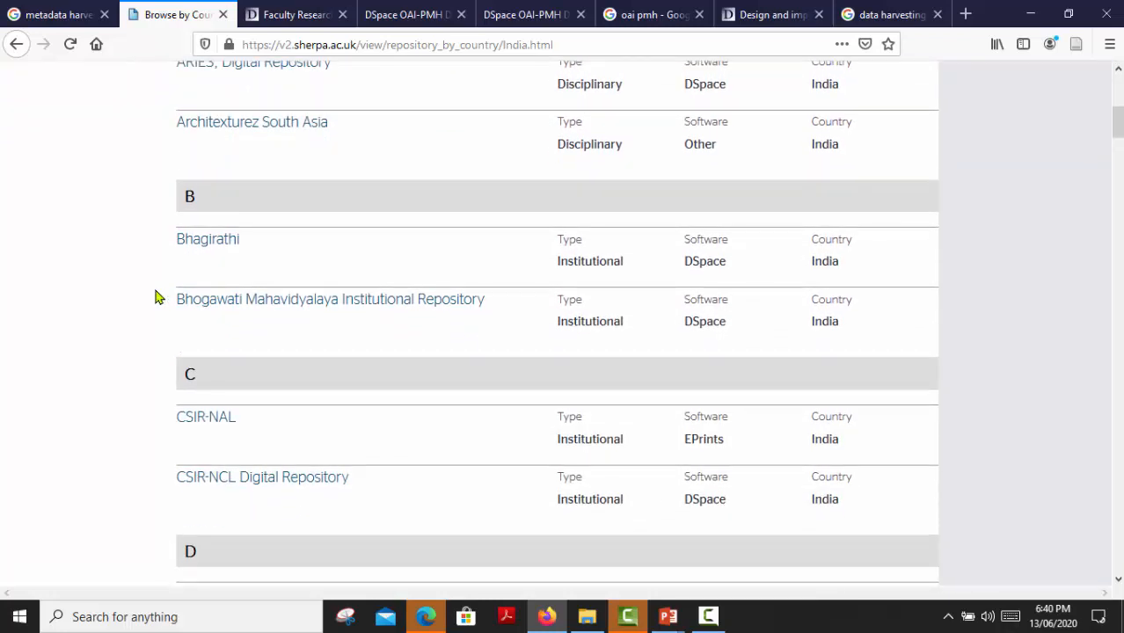
left_click_drag(175, 306, 424, 318)
left_click_drag(489, 303, 171, 278)
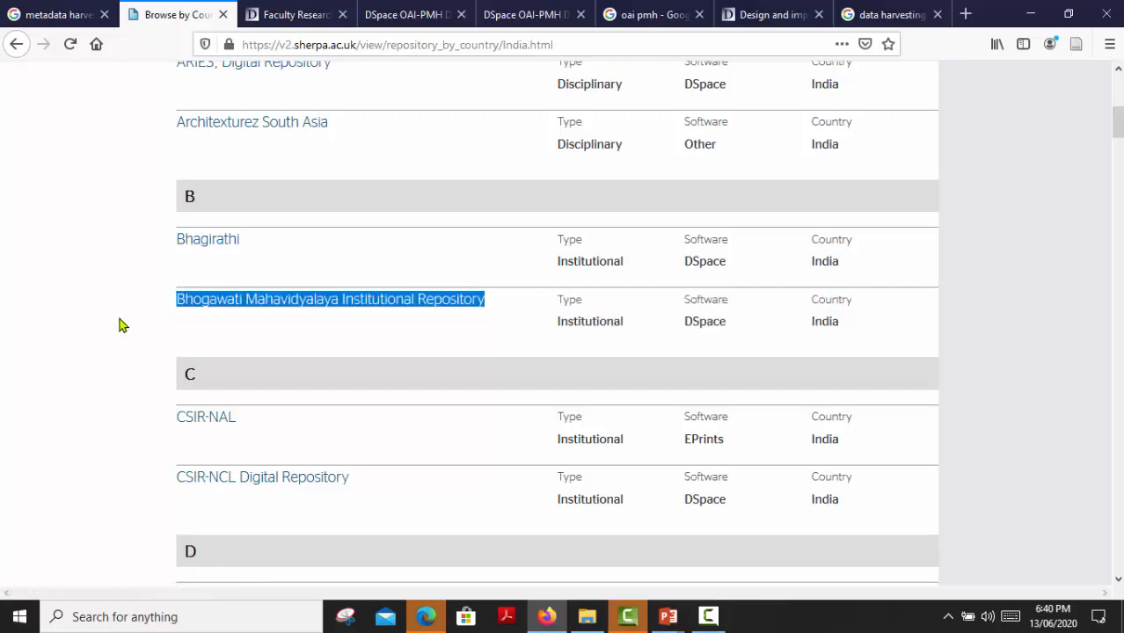
left_click(224, 303)
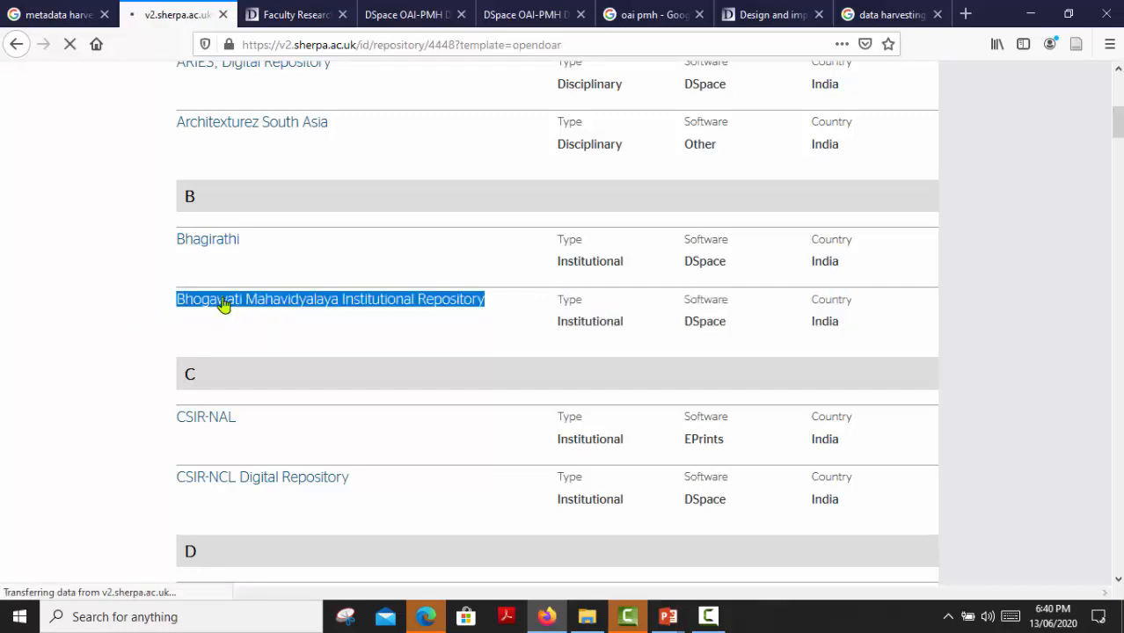
- Review the repository information for Bhogawati Mahavidyalaya Institutional Repository, including its URL, software and content types
scroll(268, 308, "down", 2)
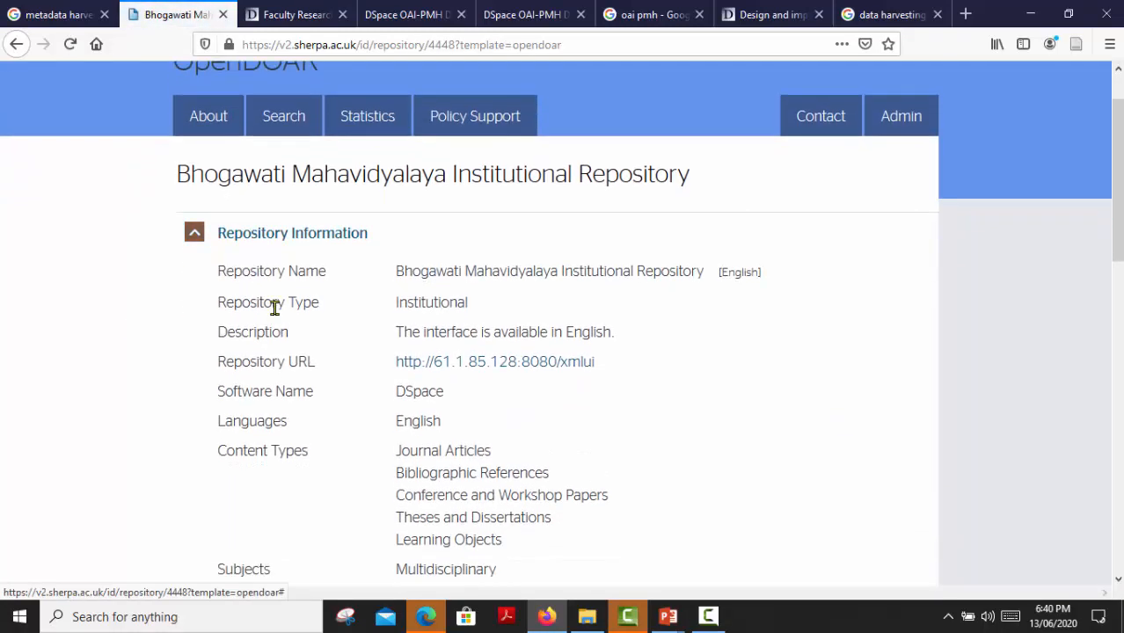
scroll(274, 308, "down", 2)
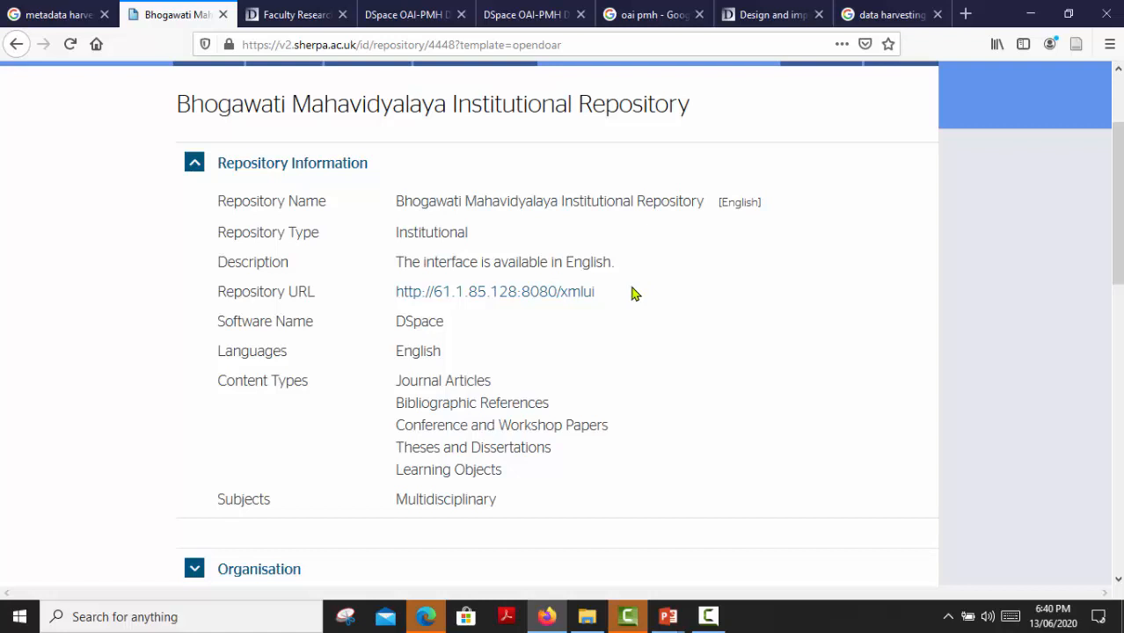
scroll(571, 359, "down", 3)
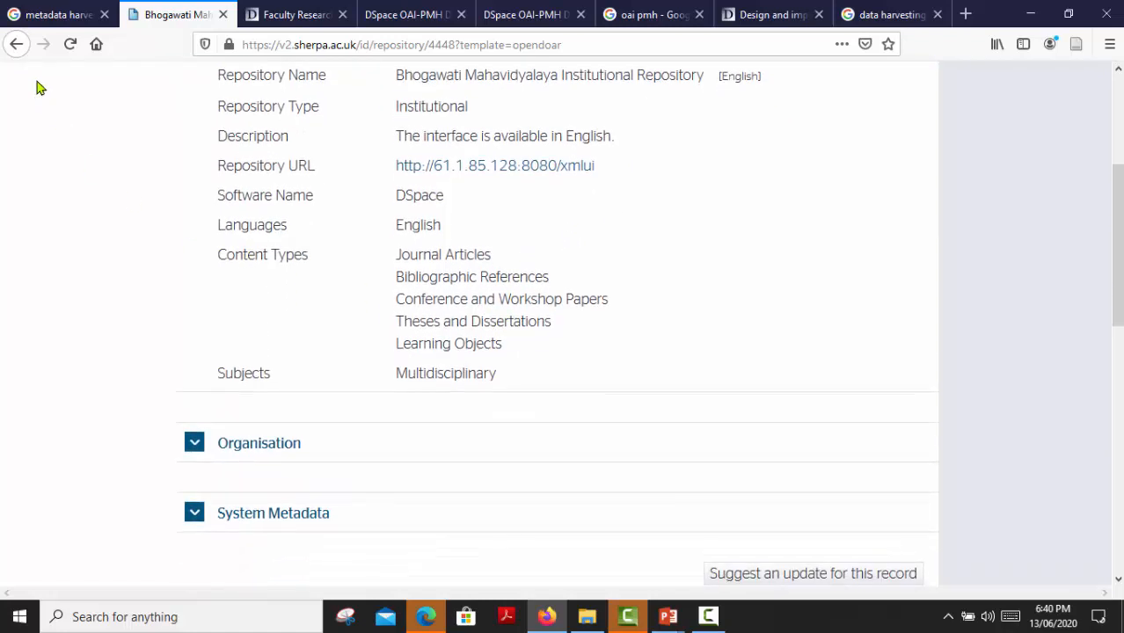
- Return to the list of Indian repositories and look through the entries under B to E, checking each one's type and software
left_click(18, 49)
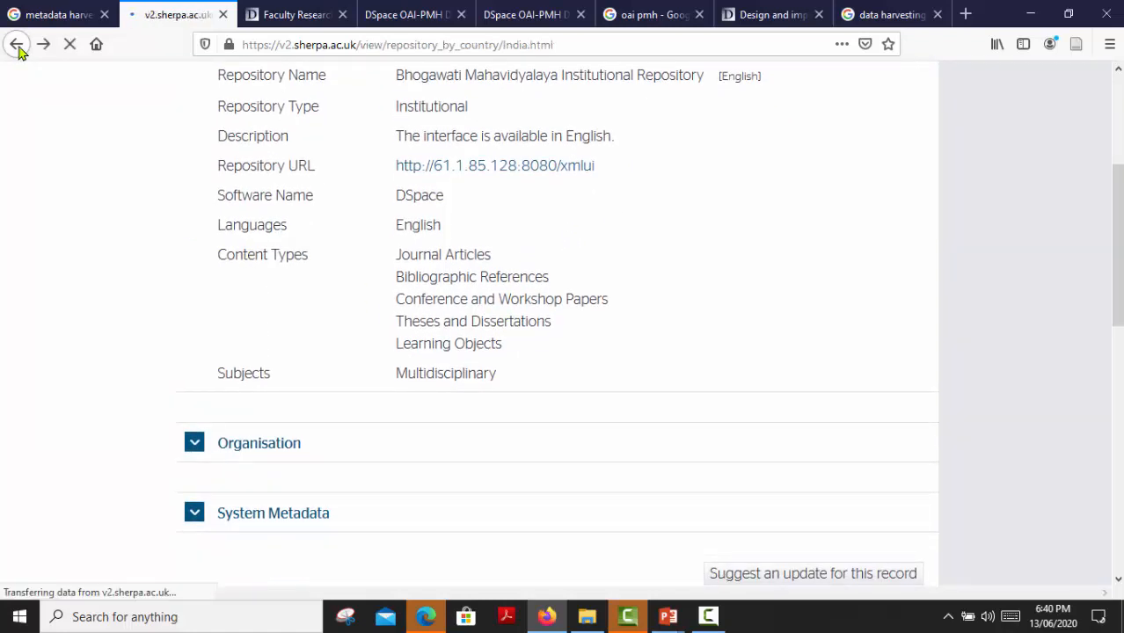
scroll(505, 300, "down", 5)
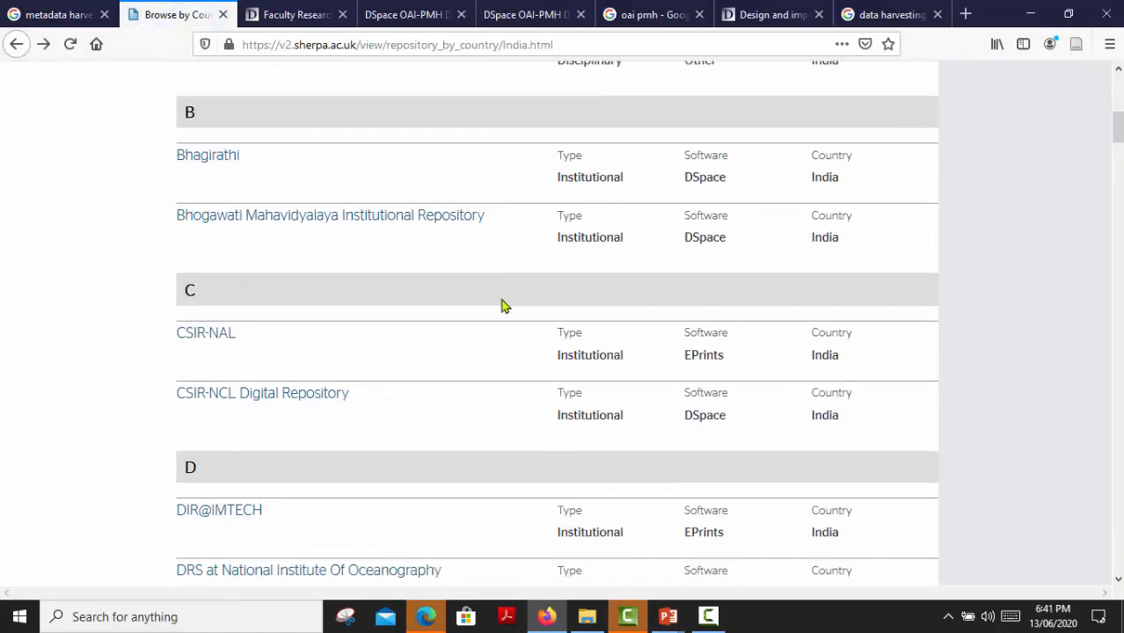
scroll(497, 313, "down", 10)
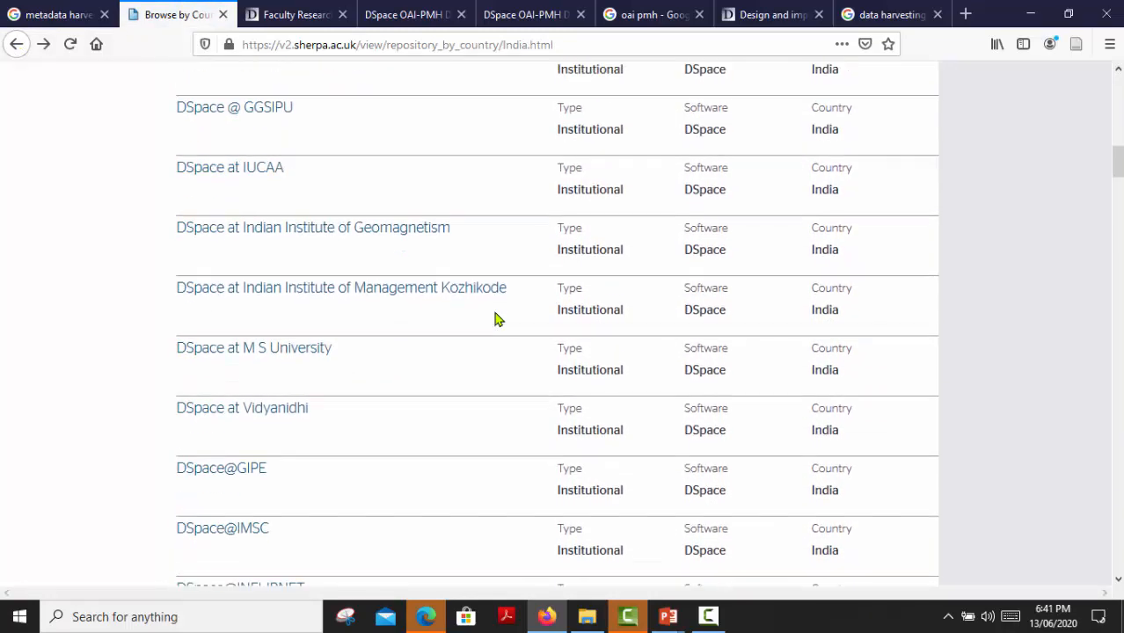
scroll(495, 319, "down", 6)
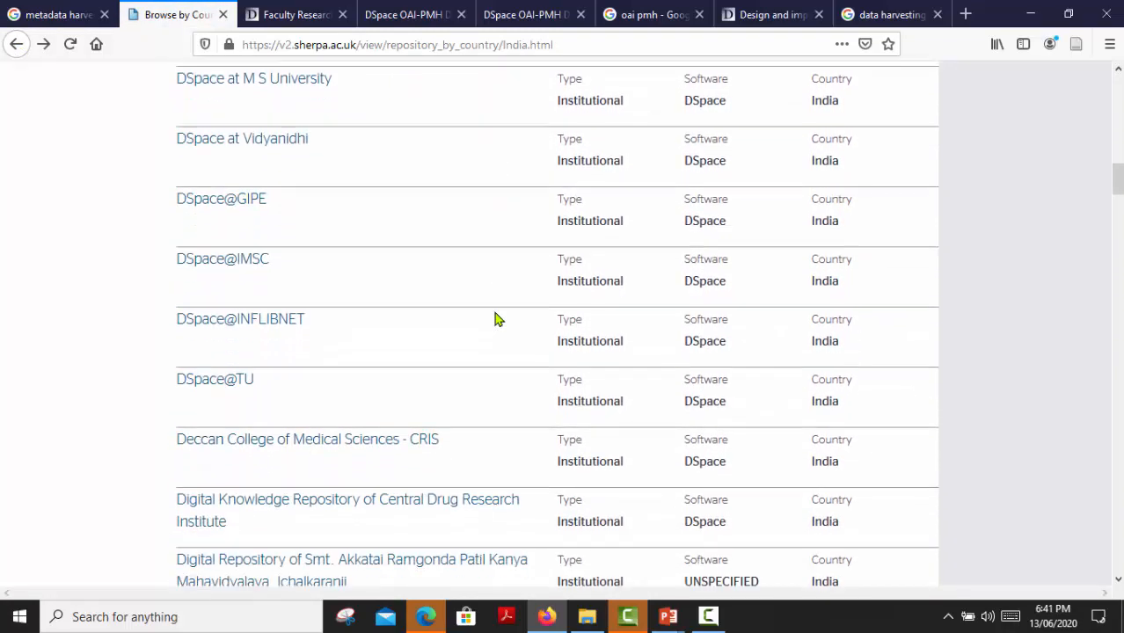
scroll(495, 319, "down", 4)
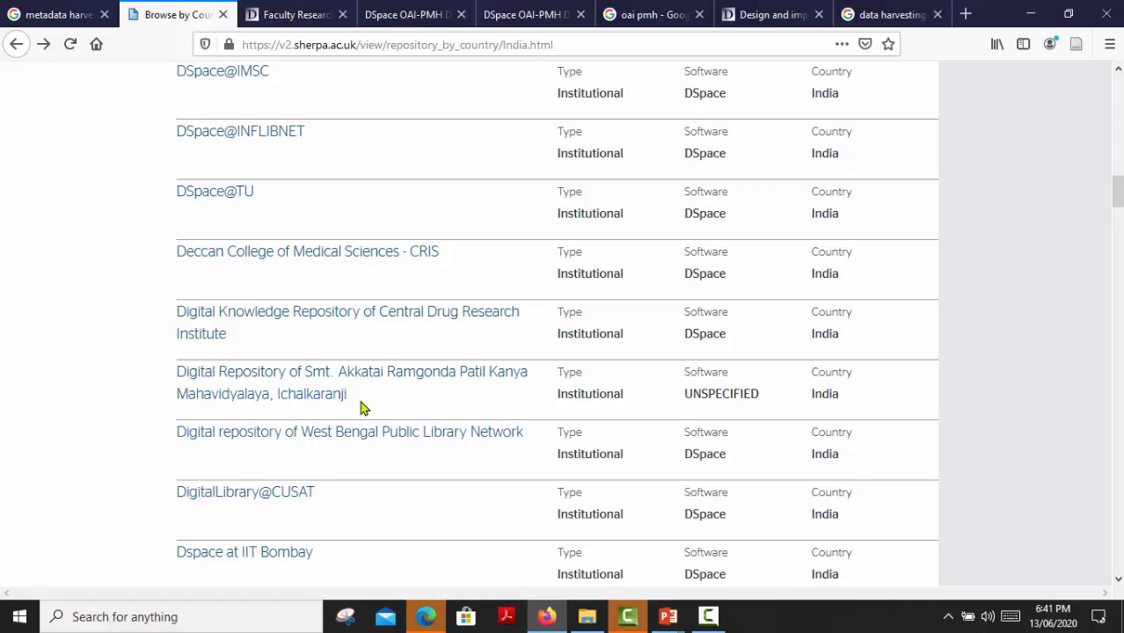
scroll(364, 407, "down", 8)
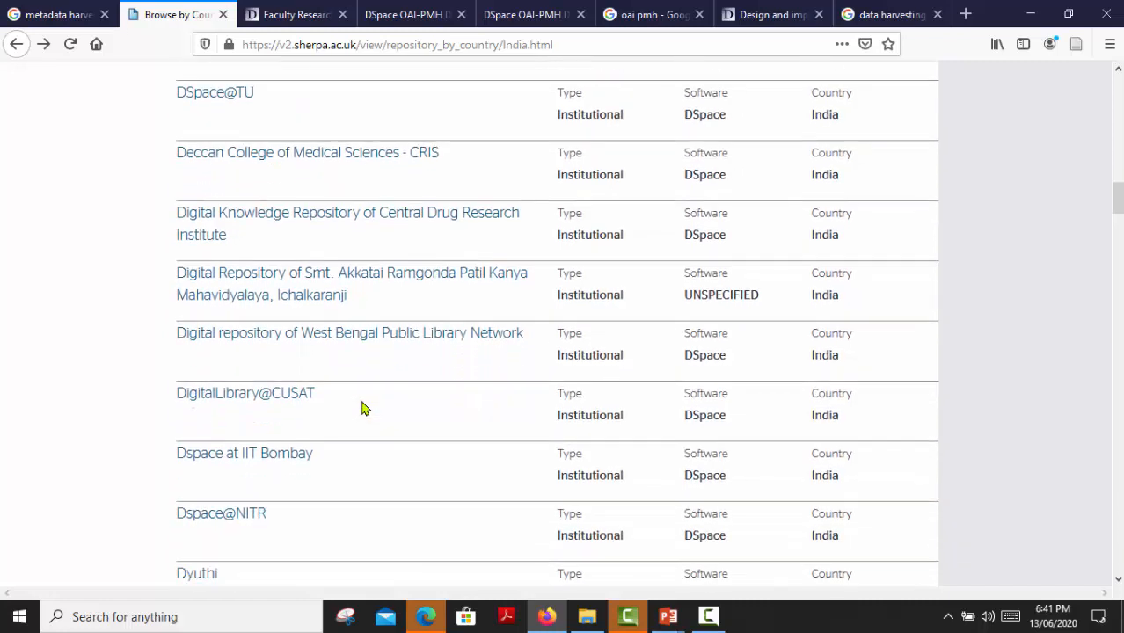
scroll(363, 407, "down", 4)
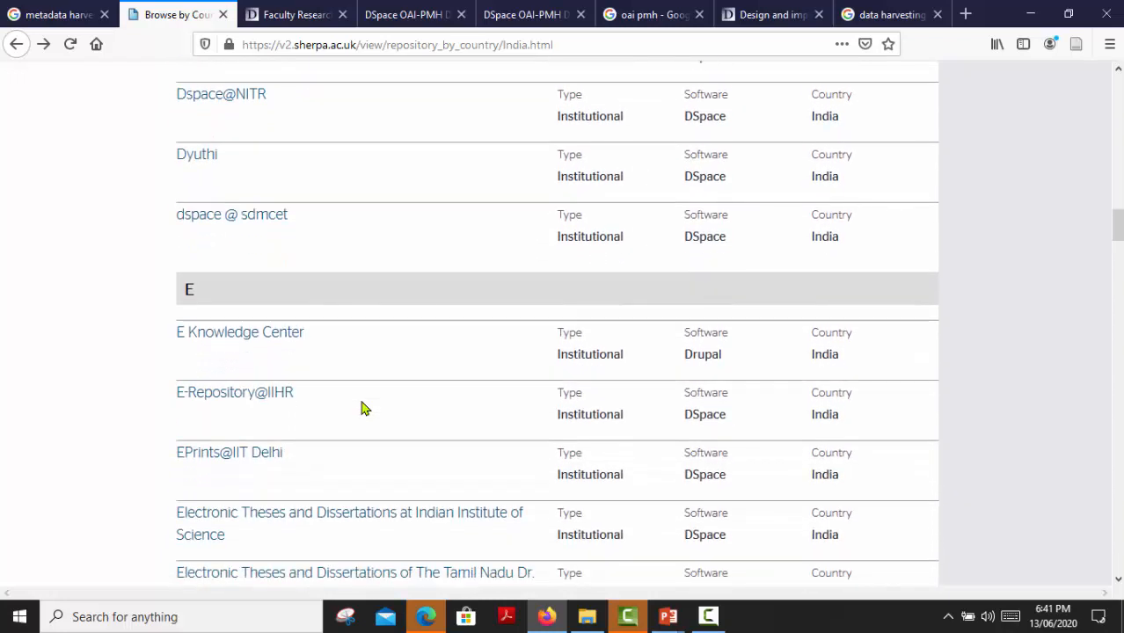